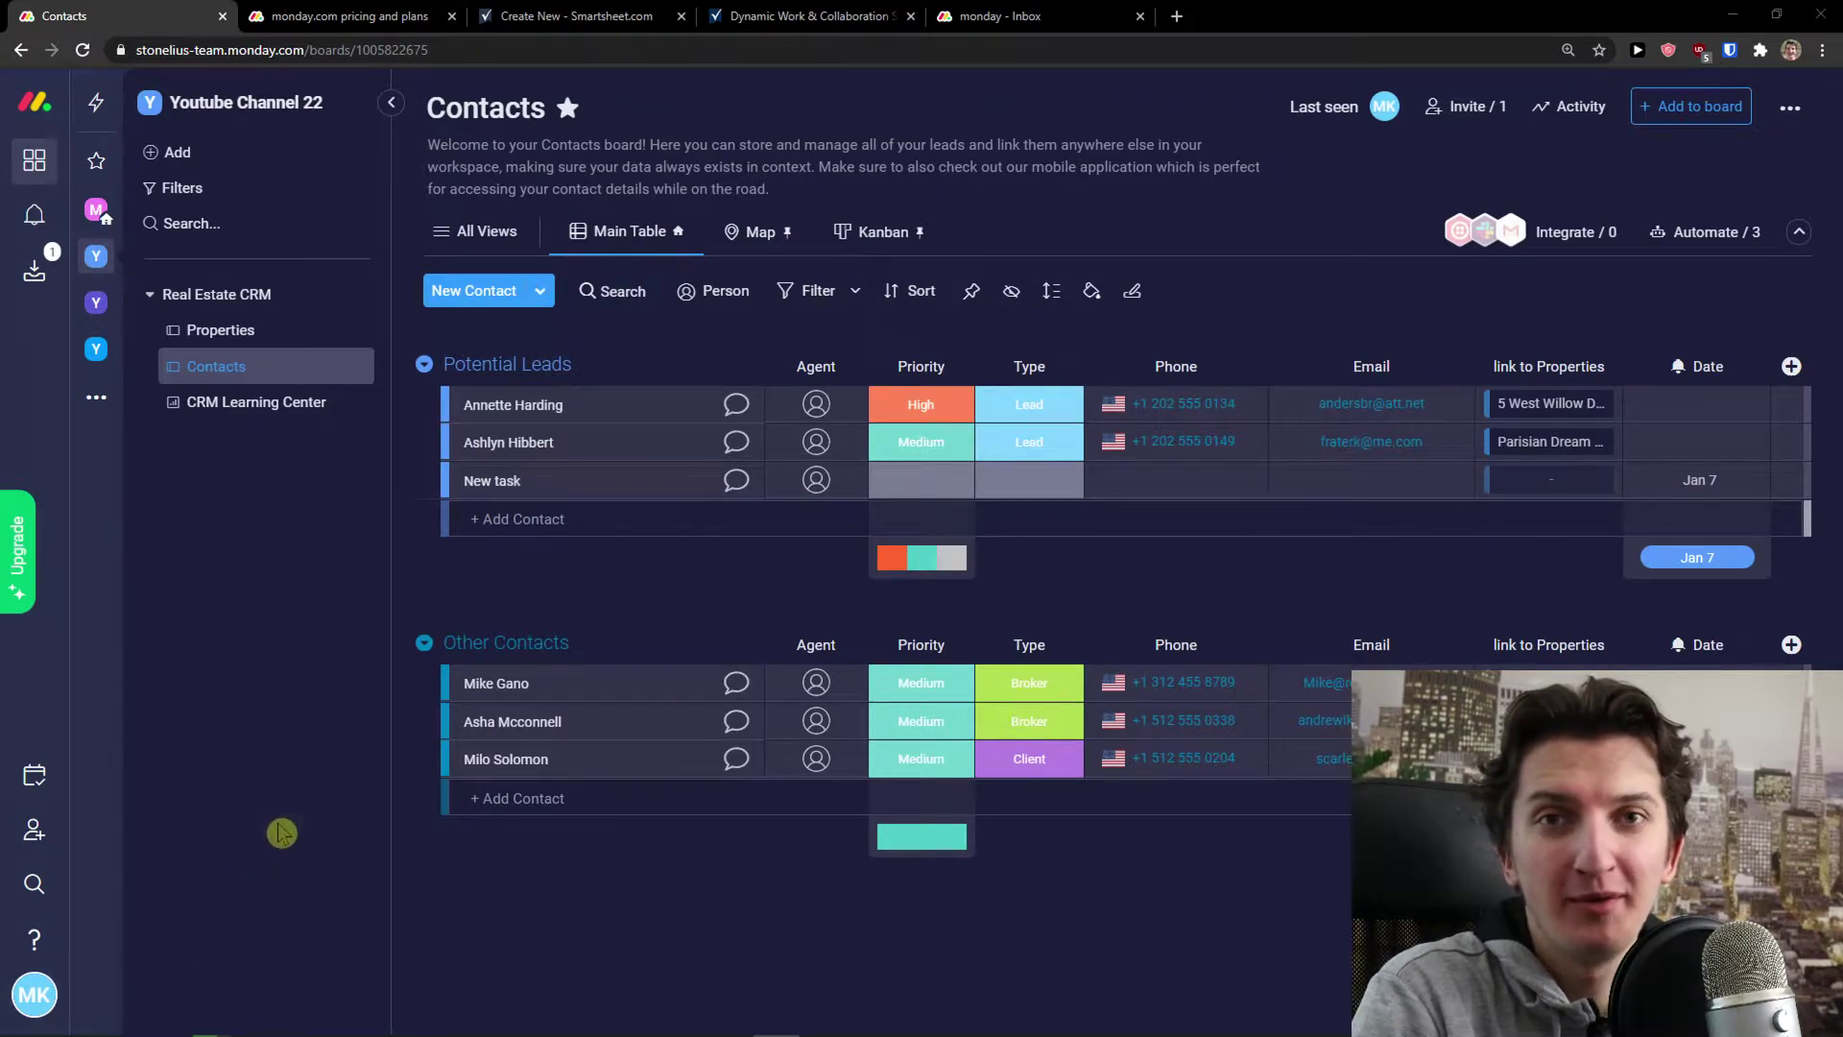
Bring the monday.com pricing page forward showing Basic, Standard, Pro and Enterprise for 3 seats monthly
left_click(576, 17)
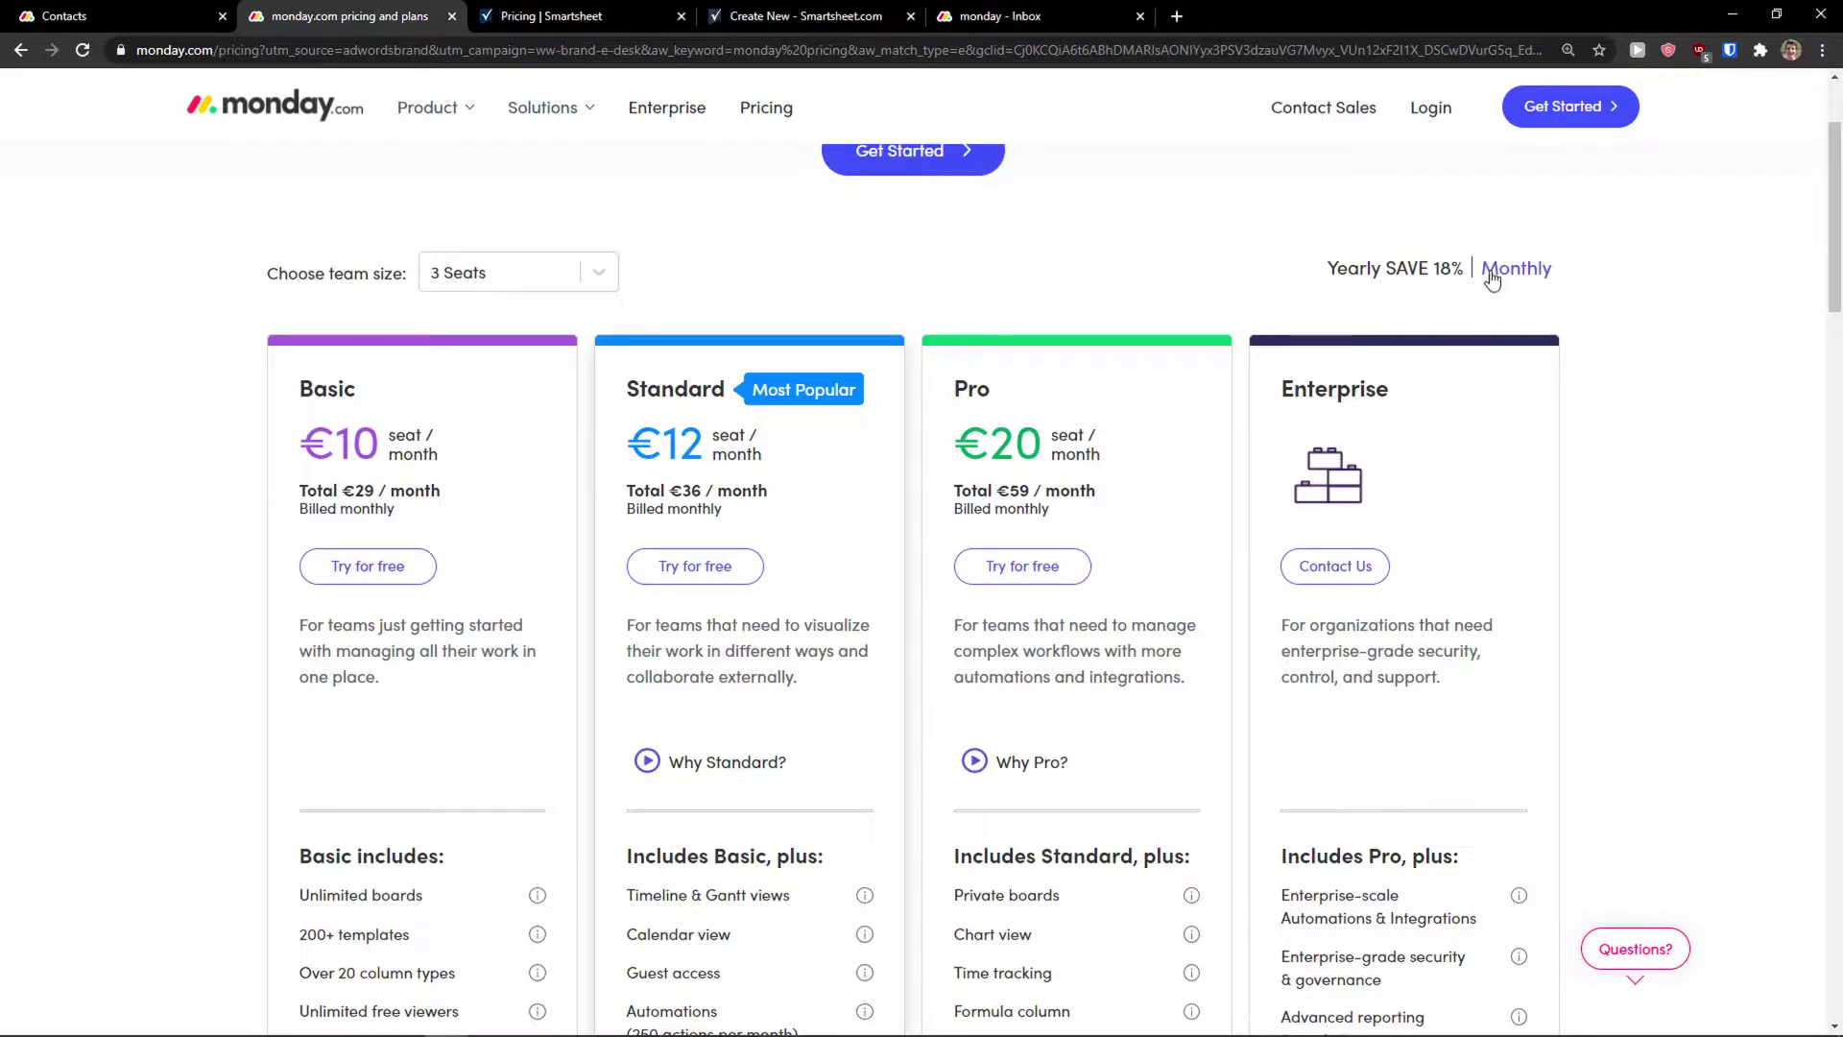
left_click(1398, 273)
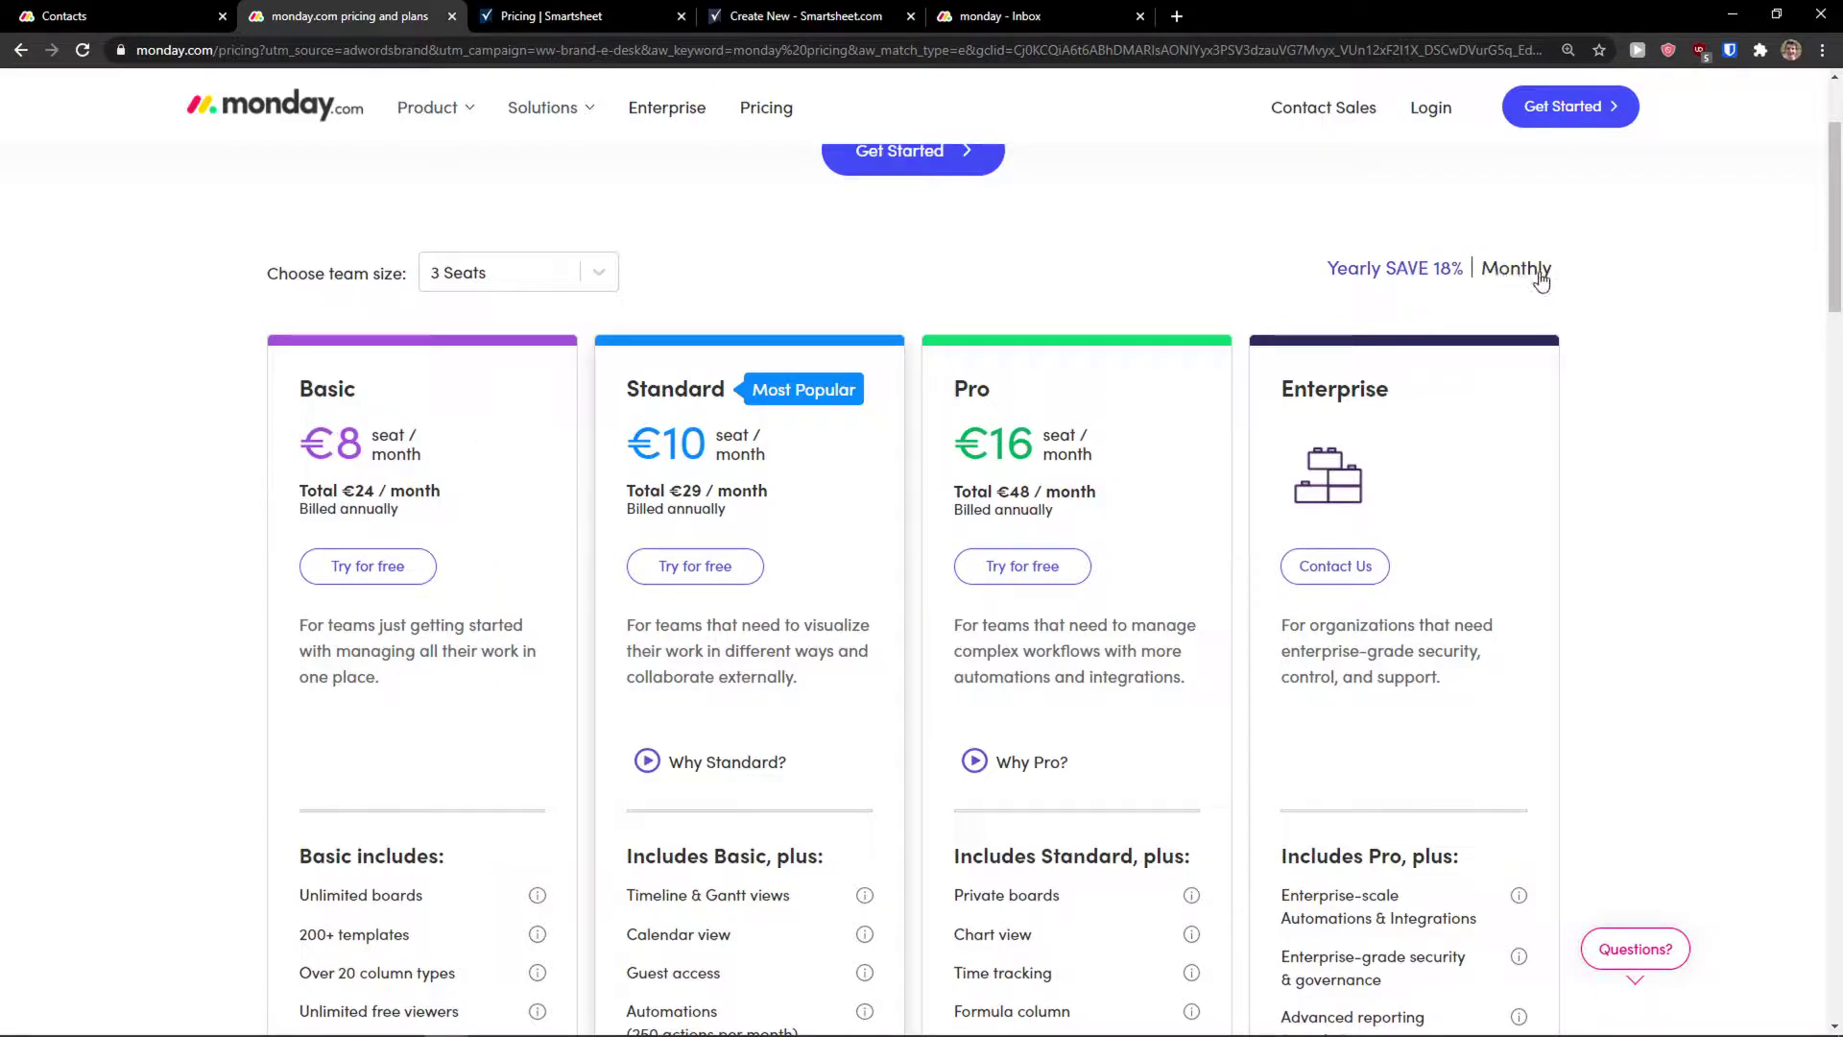
left_click(1541, 273)
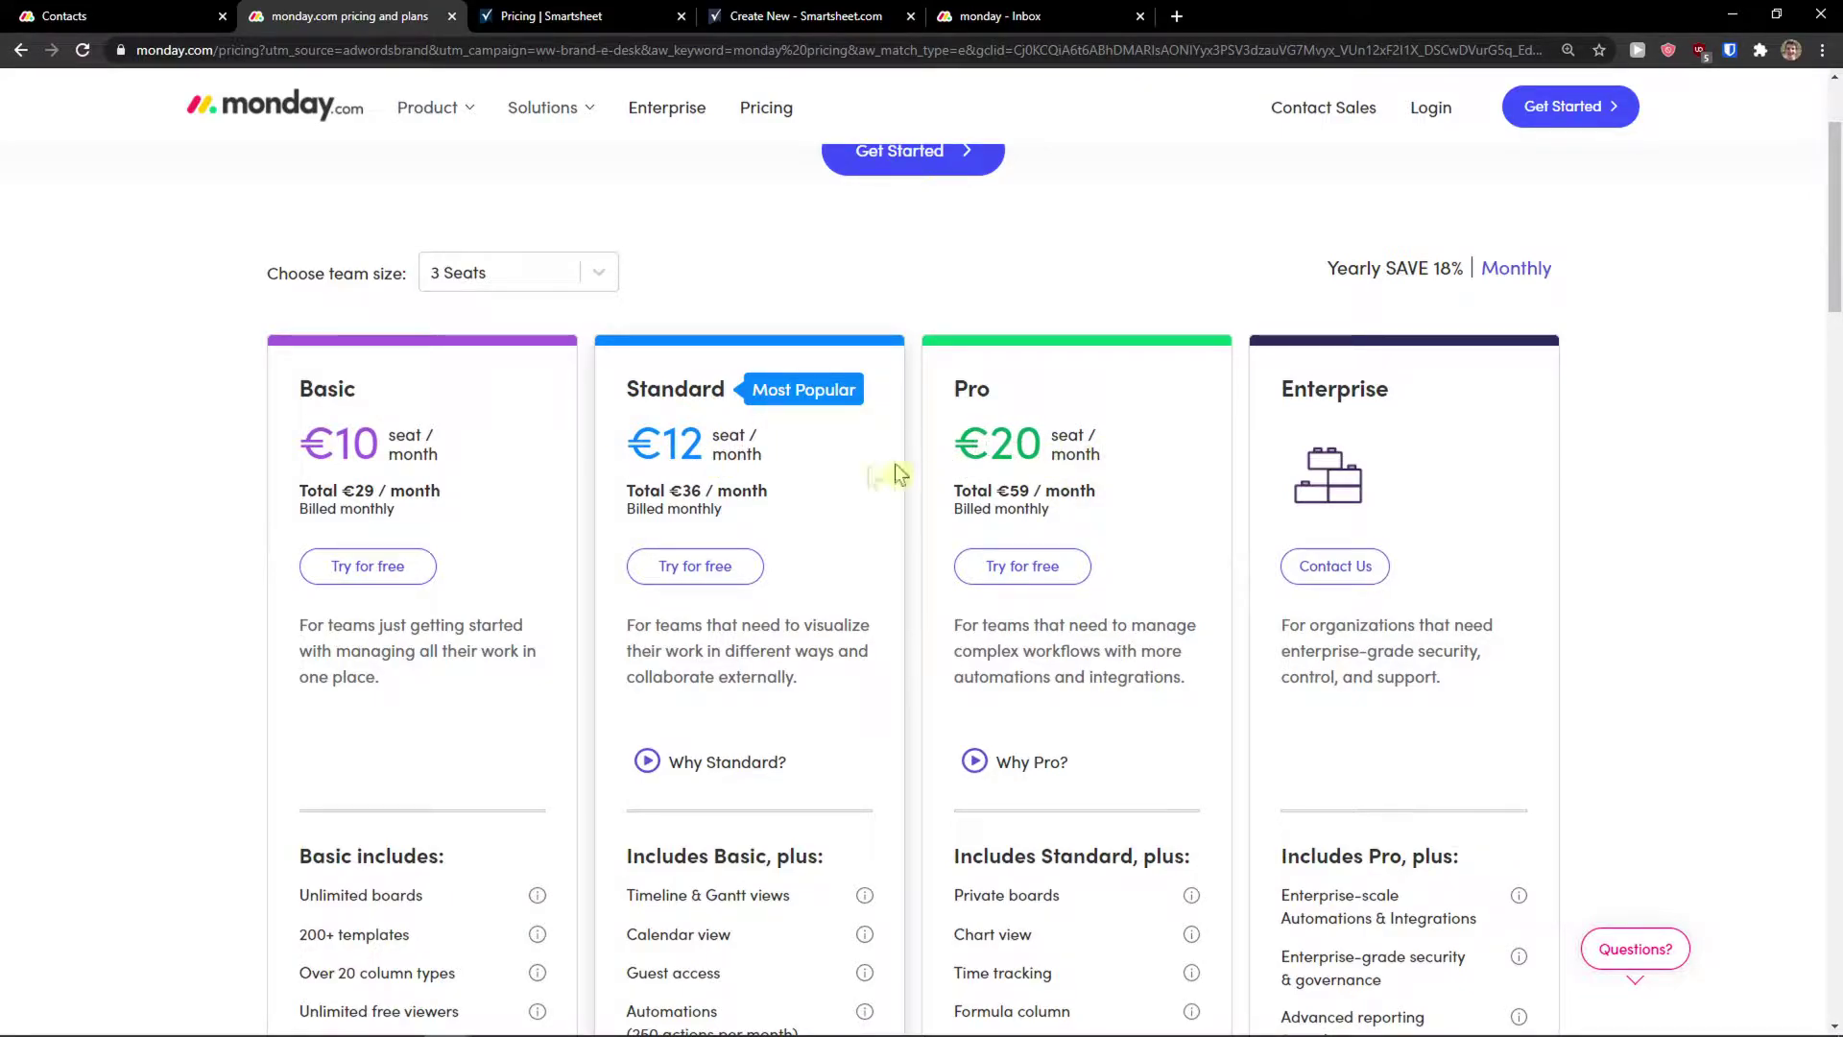
scroll(892, 475, "down", 1)
scroll(1008, 497, "up", 1)
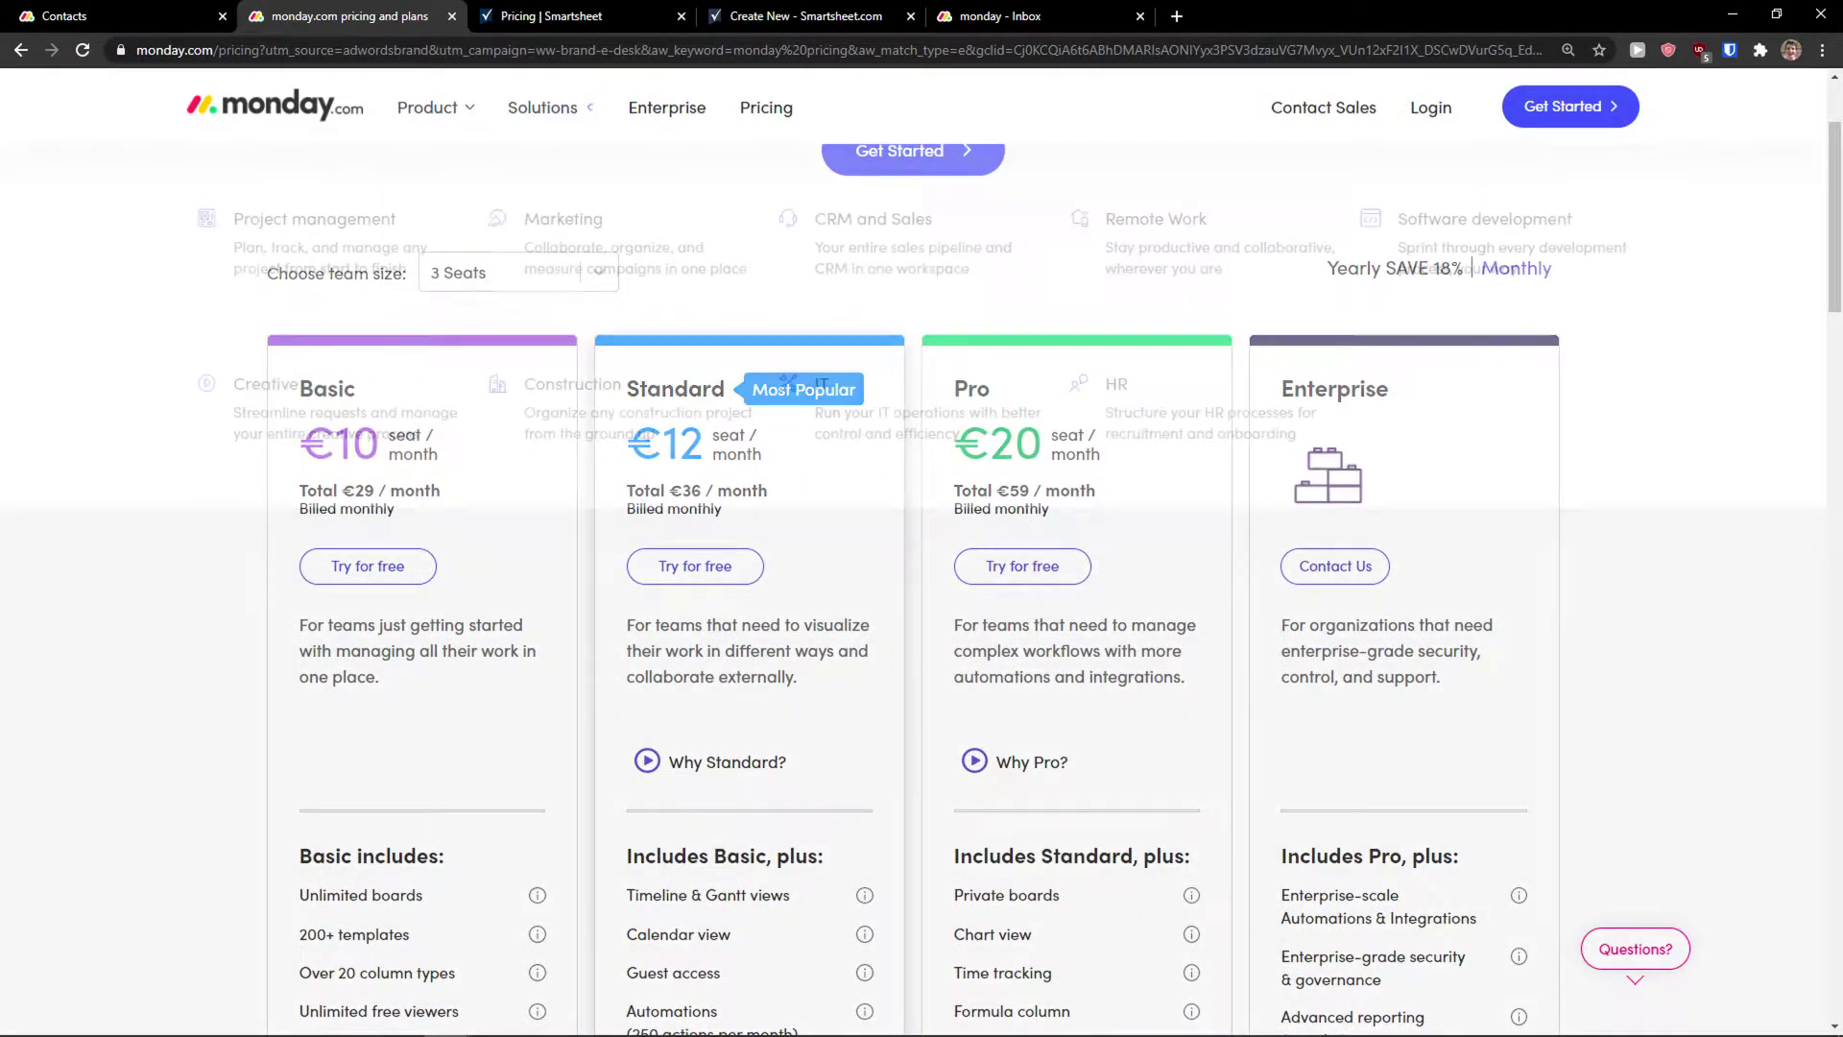
left_click(549, 15)
scroll(407, 518, "down", 1)
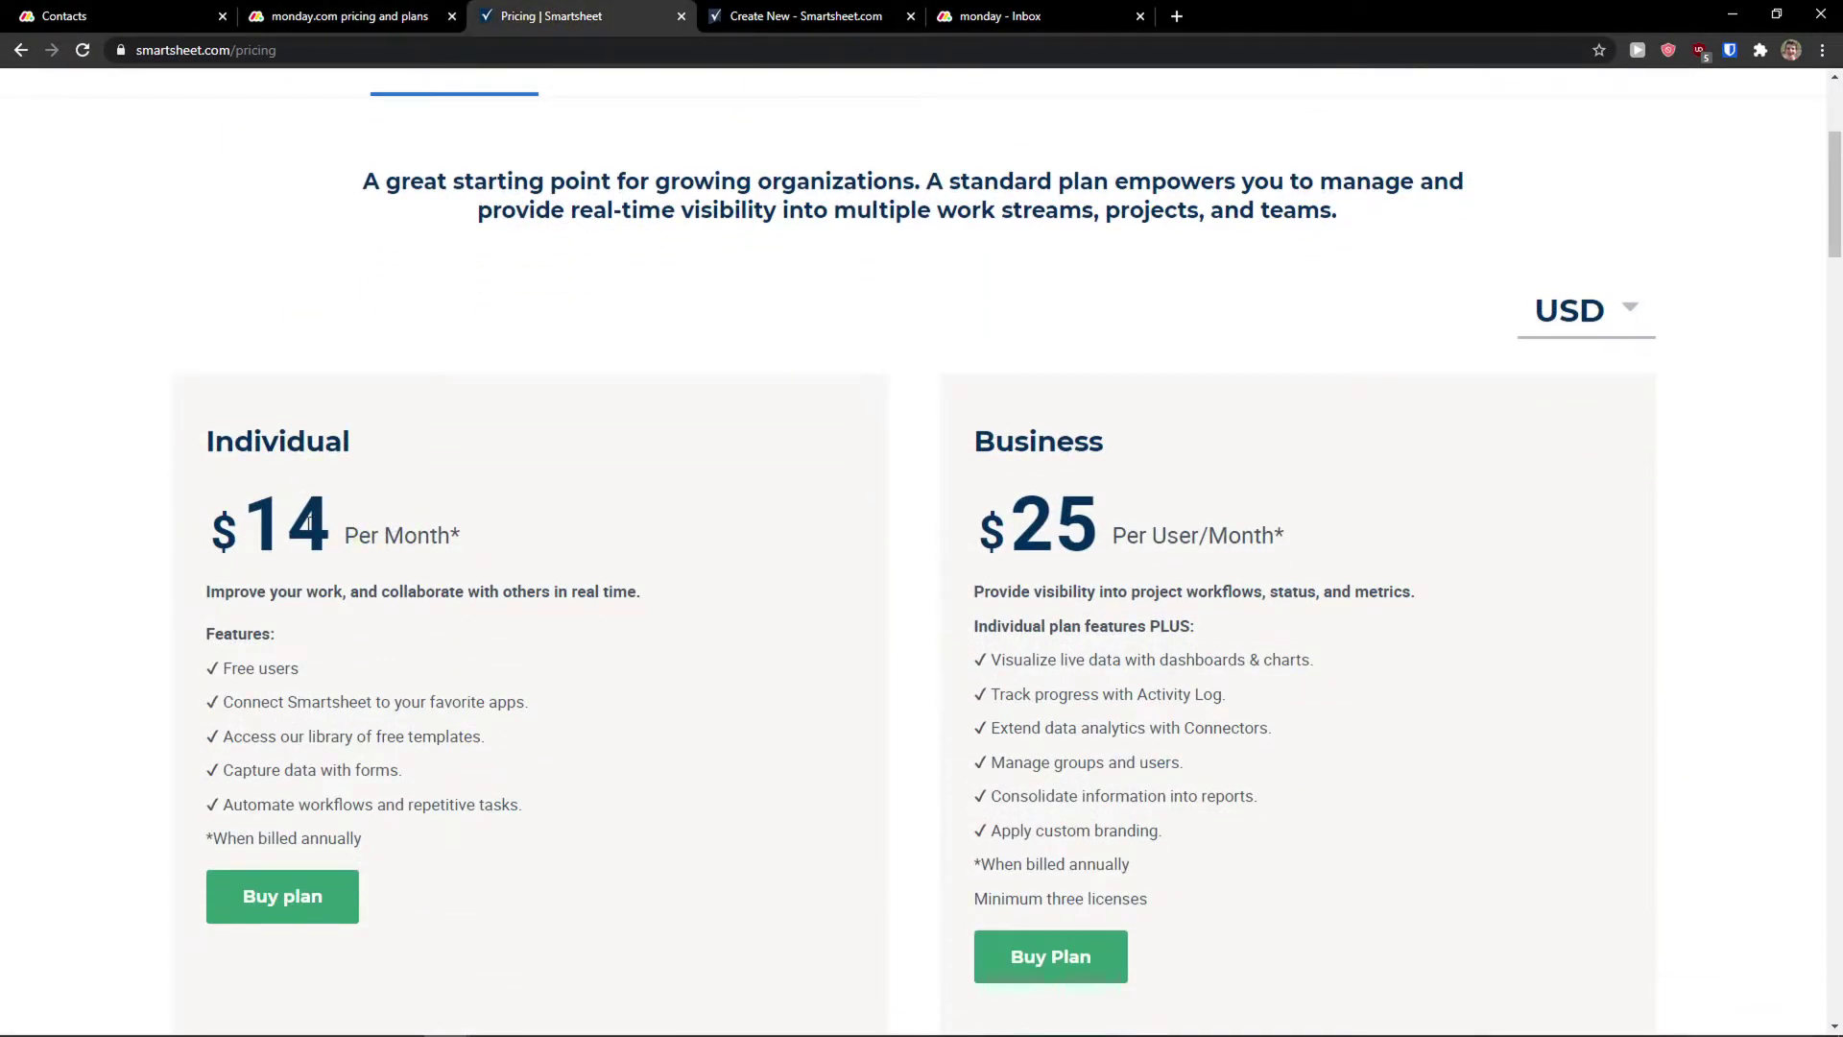
Switch Smartsheet pricing to EUR (Individual 13 €, Business 22 €), highlight the prices, and return to monday.com
left_click(1599, 325)
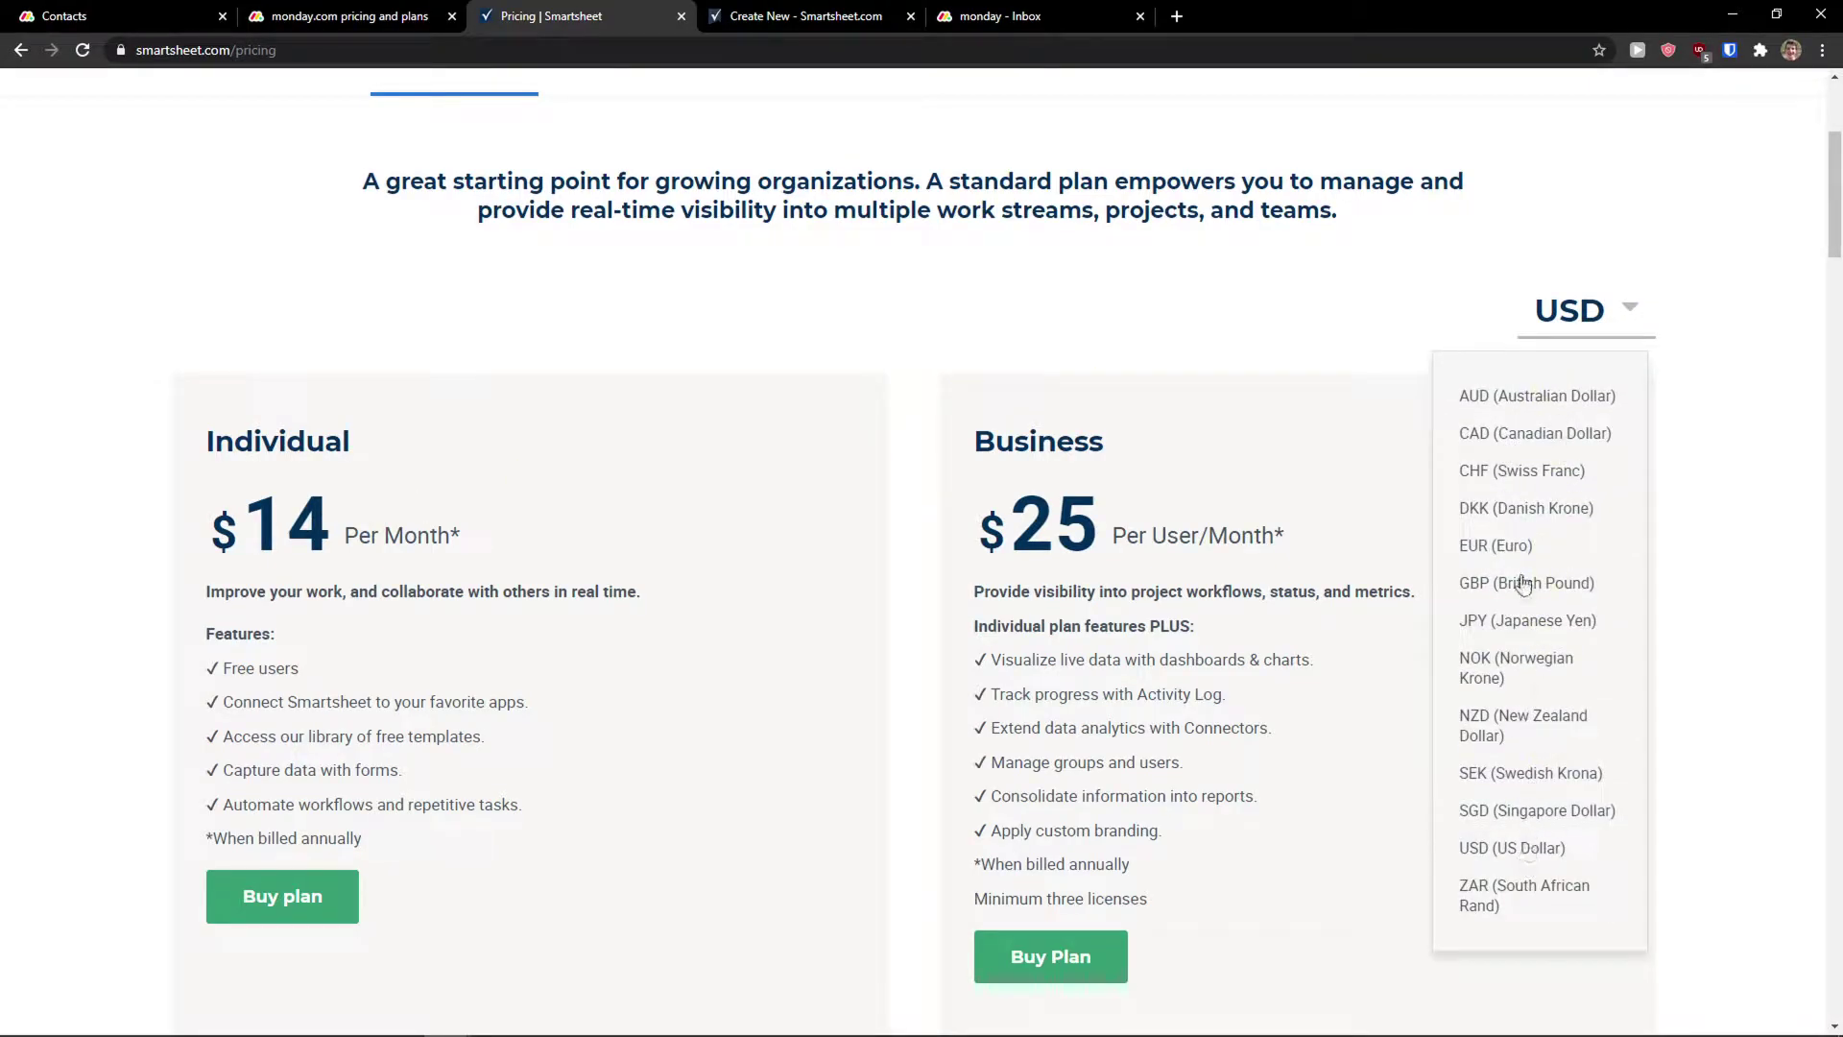
left_click(1495, 546)
left_click_drag(172, 545, 462, 535)
left_click(634, 543)
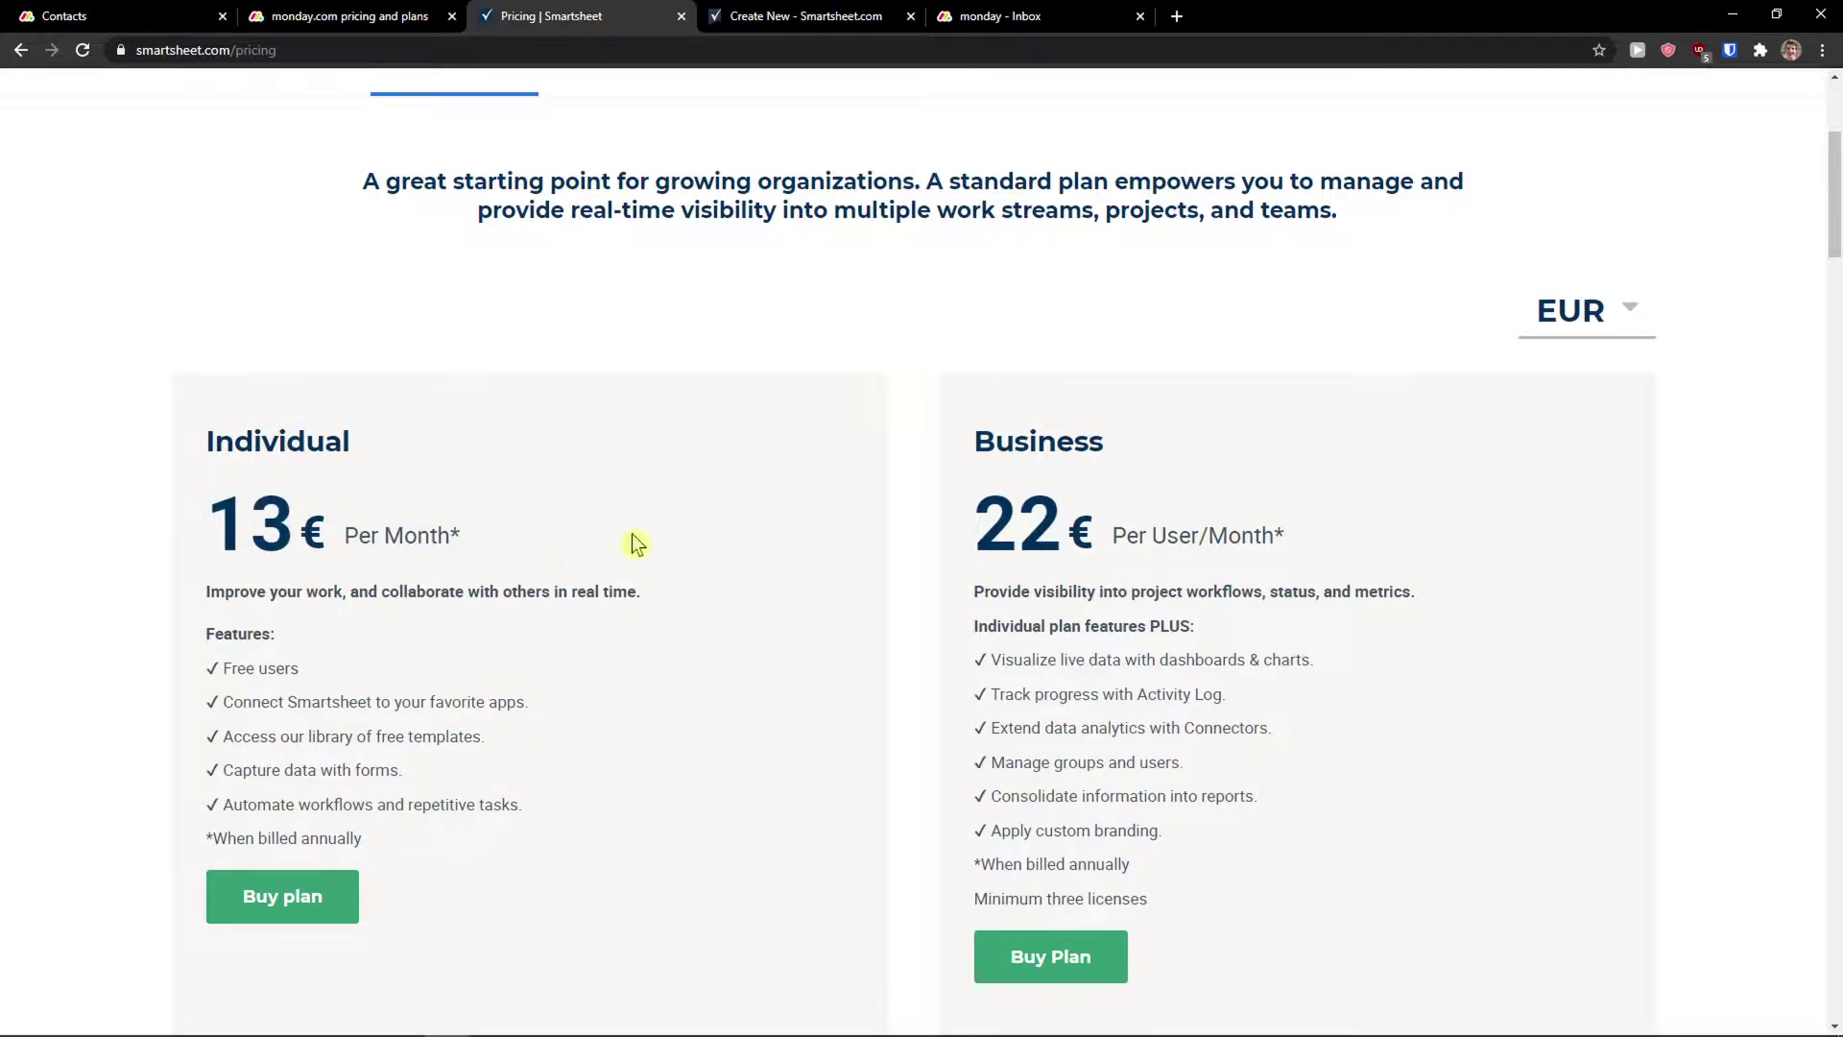
left_click_drag(962, 521, 1311, 552)
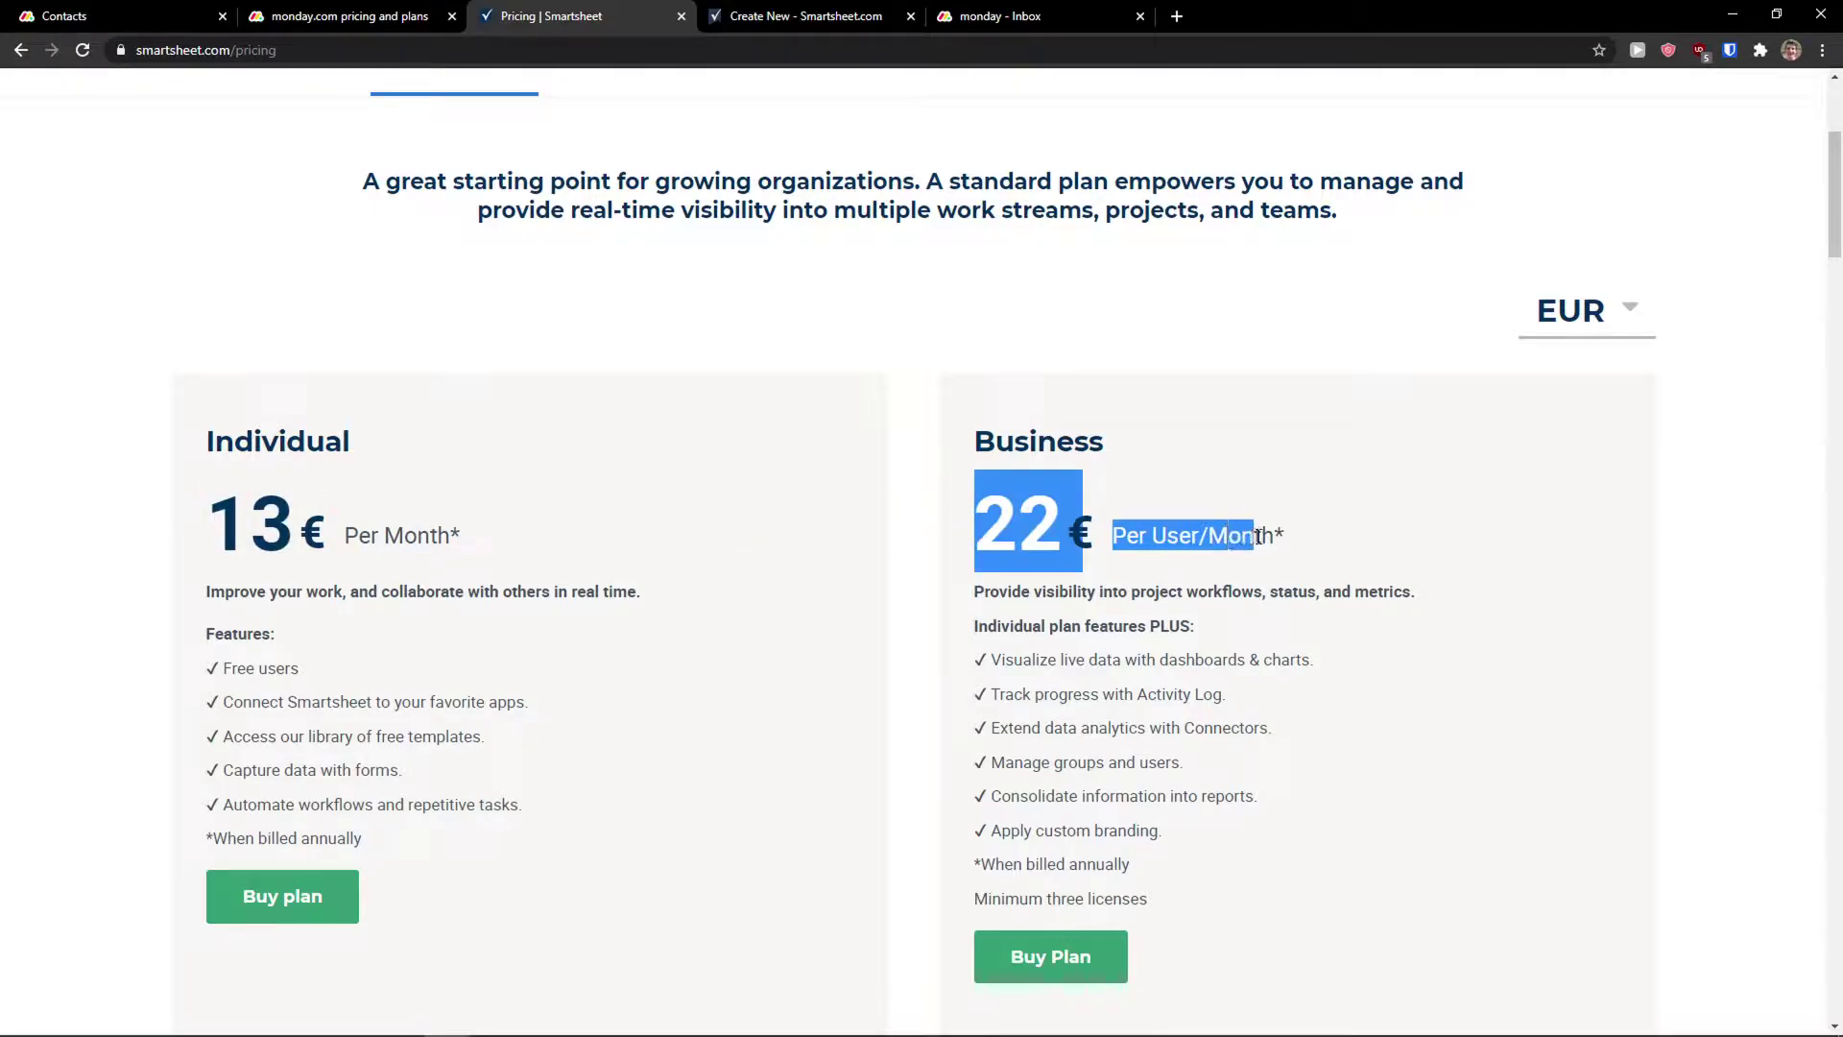
left_click(1310, 552)
scroll(1285, 538, "up", 1)
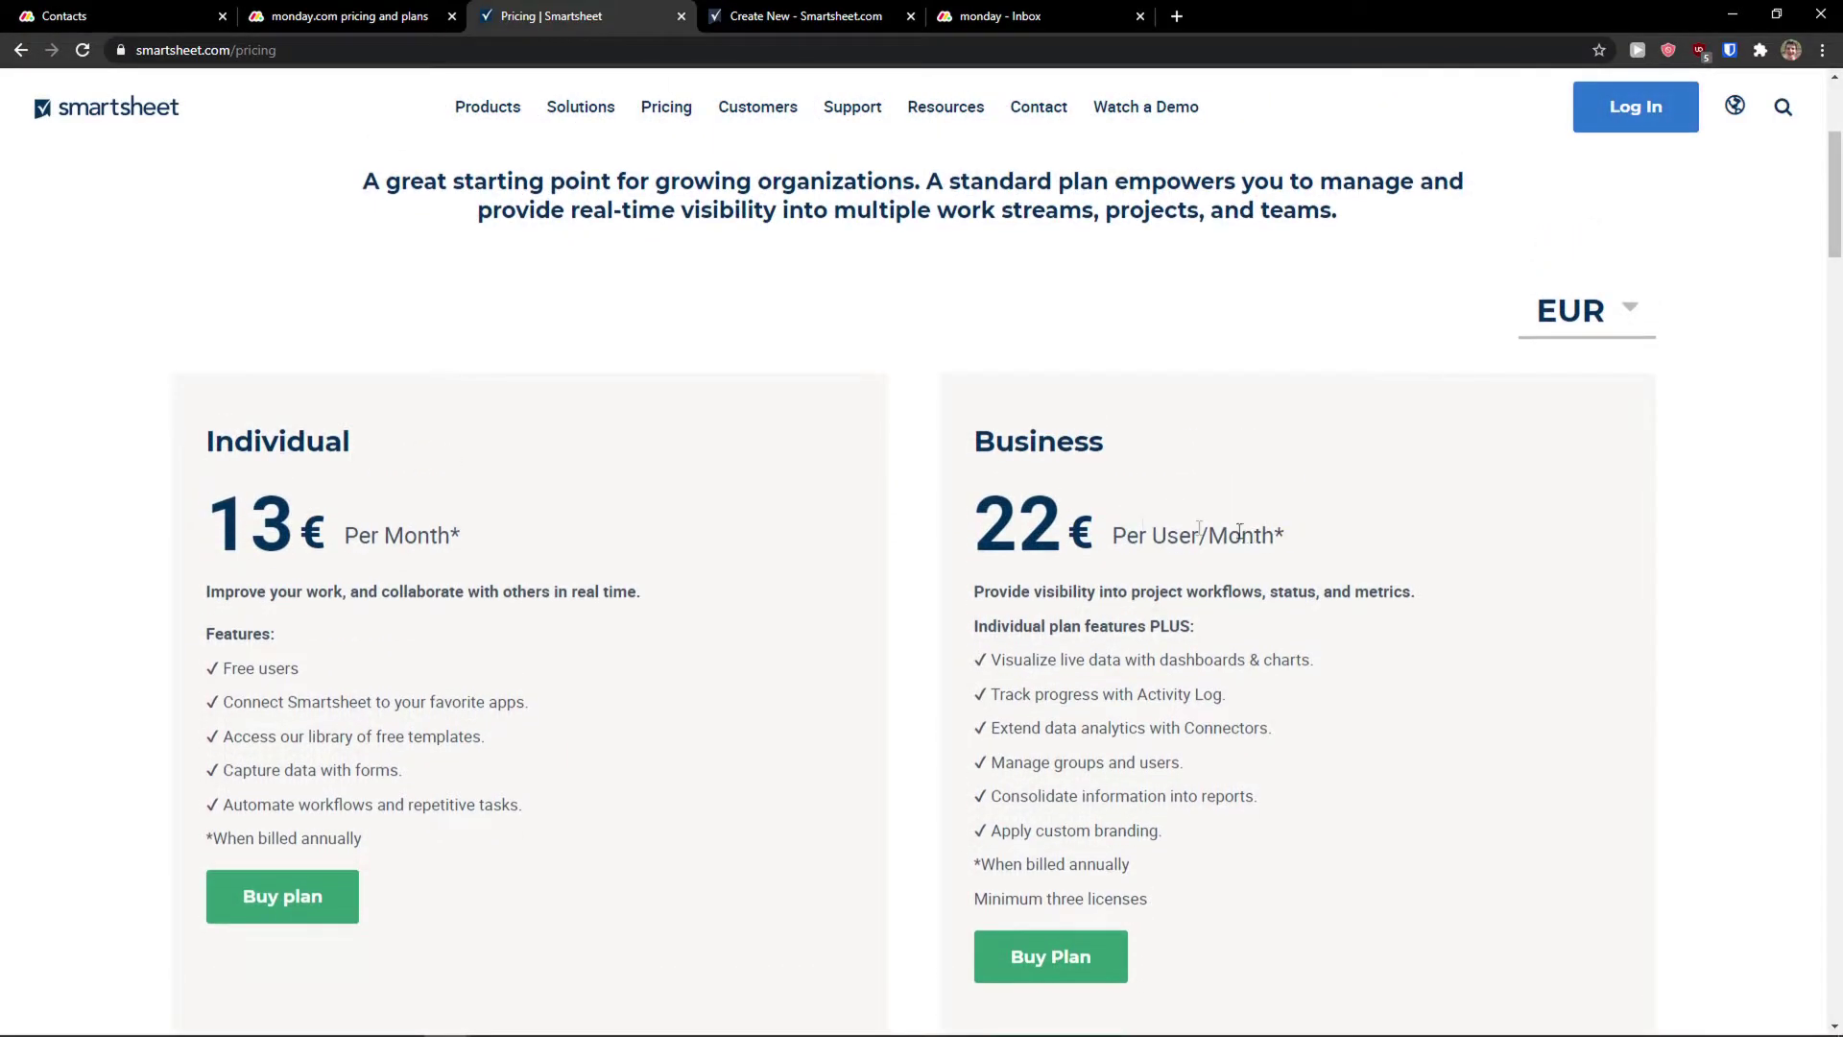
left_click_drag(547, 539, 200, 540)
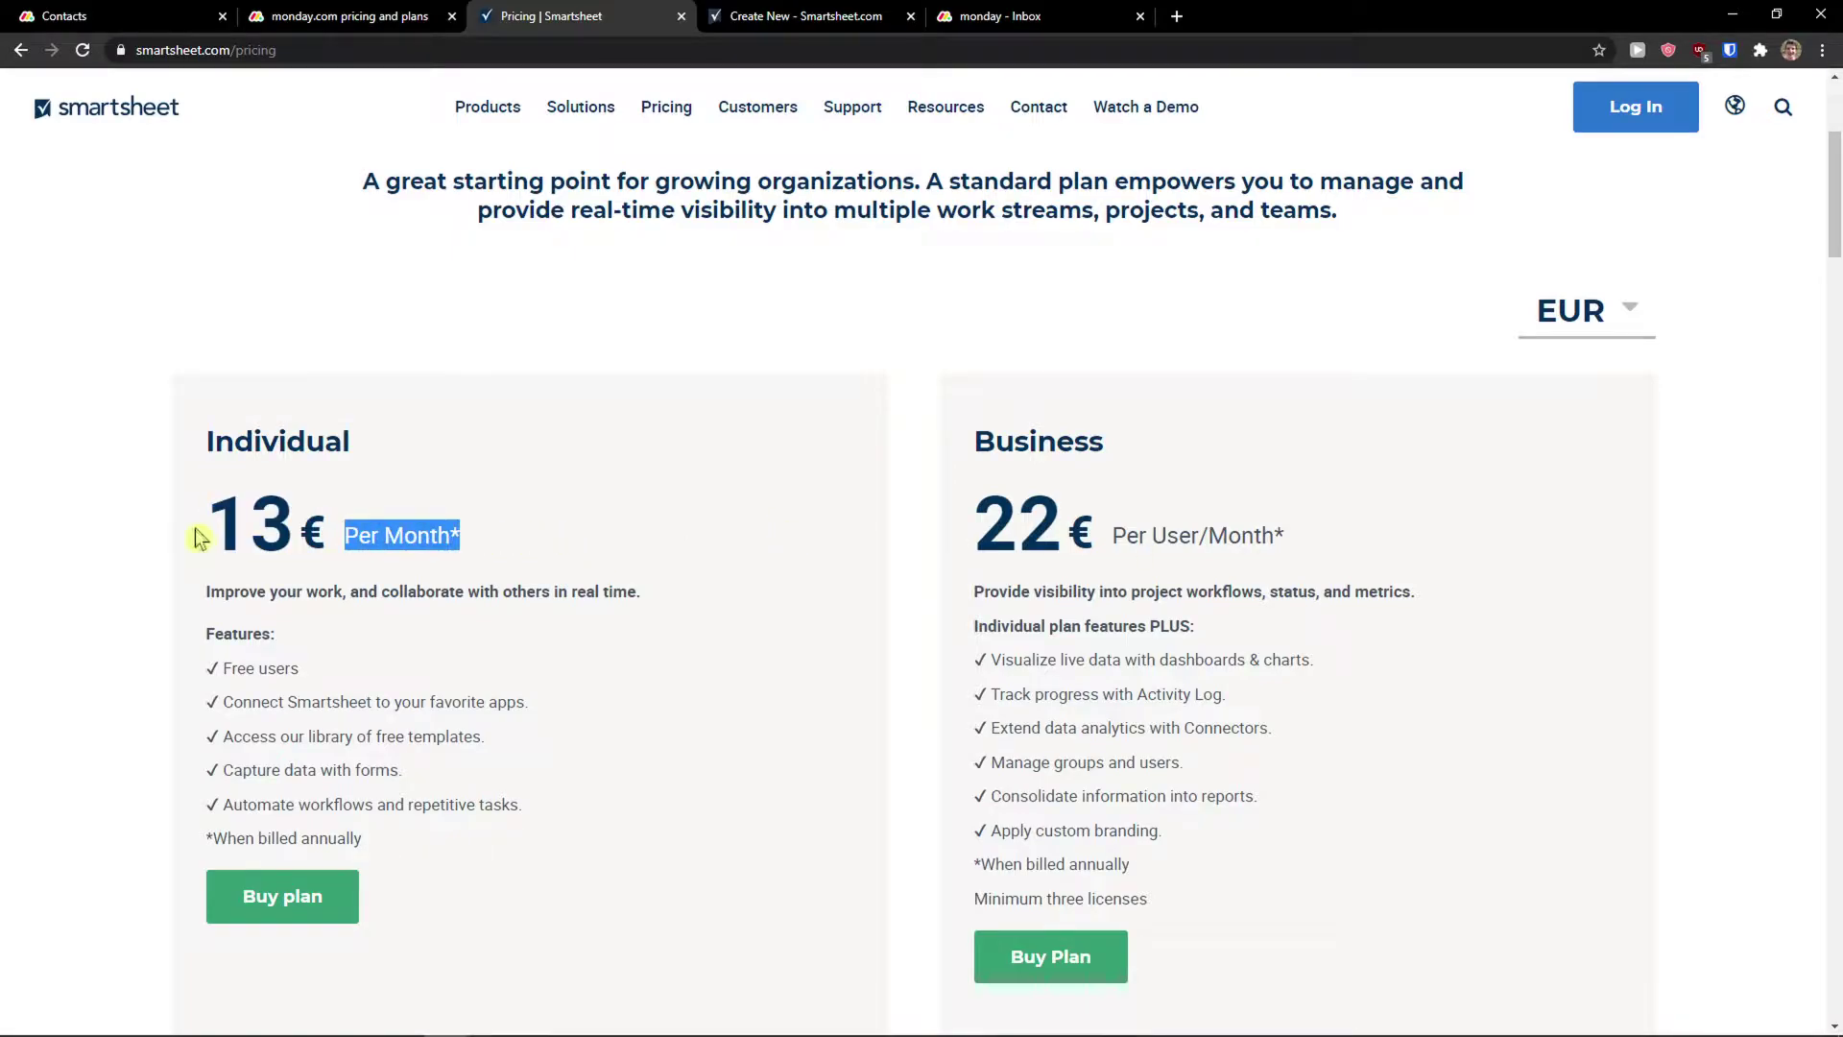
left_click(890, 532)
left_click(345, 16)
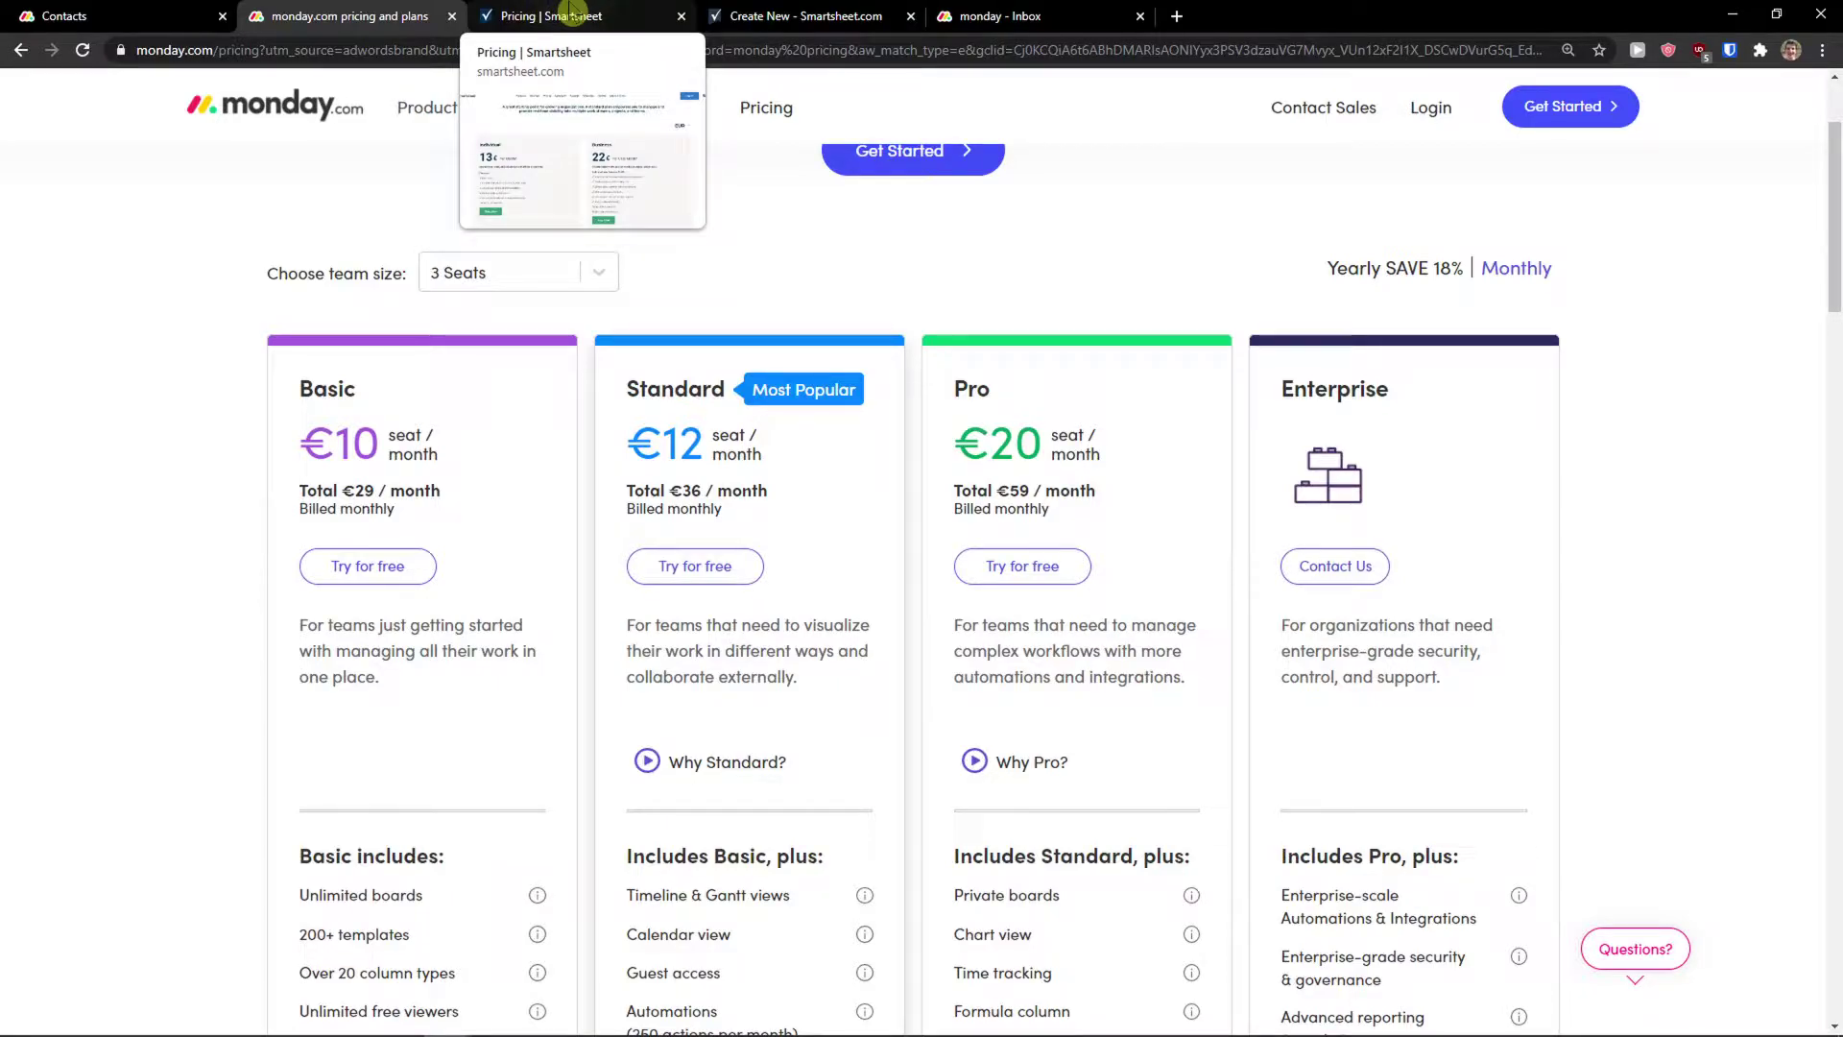
Create a new monday.com workspace named Workspace Tutorial from the sidebar workspace menu
left_click(571, 15)
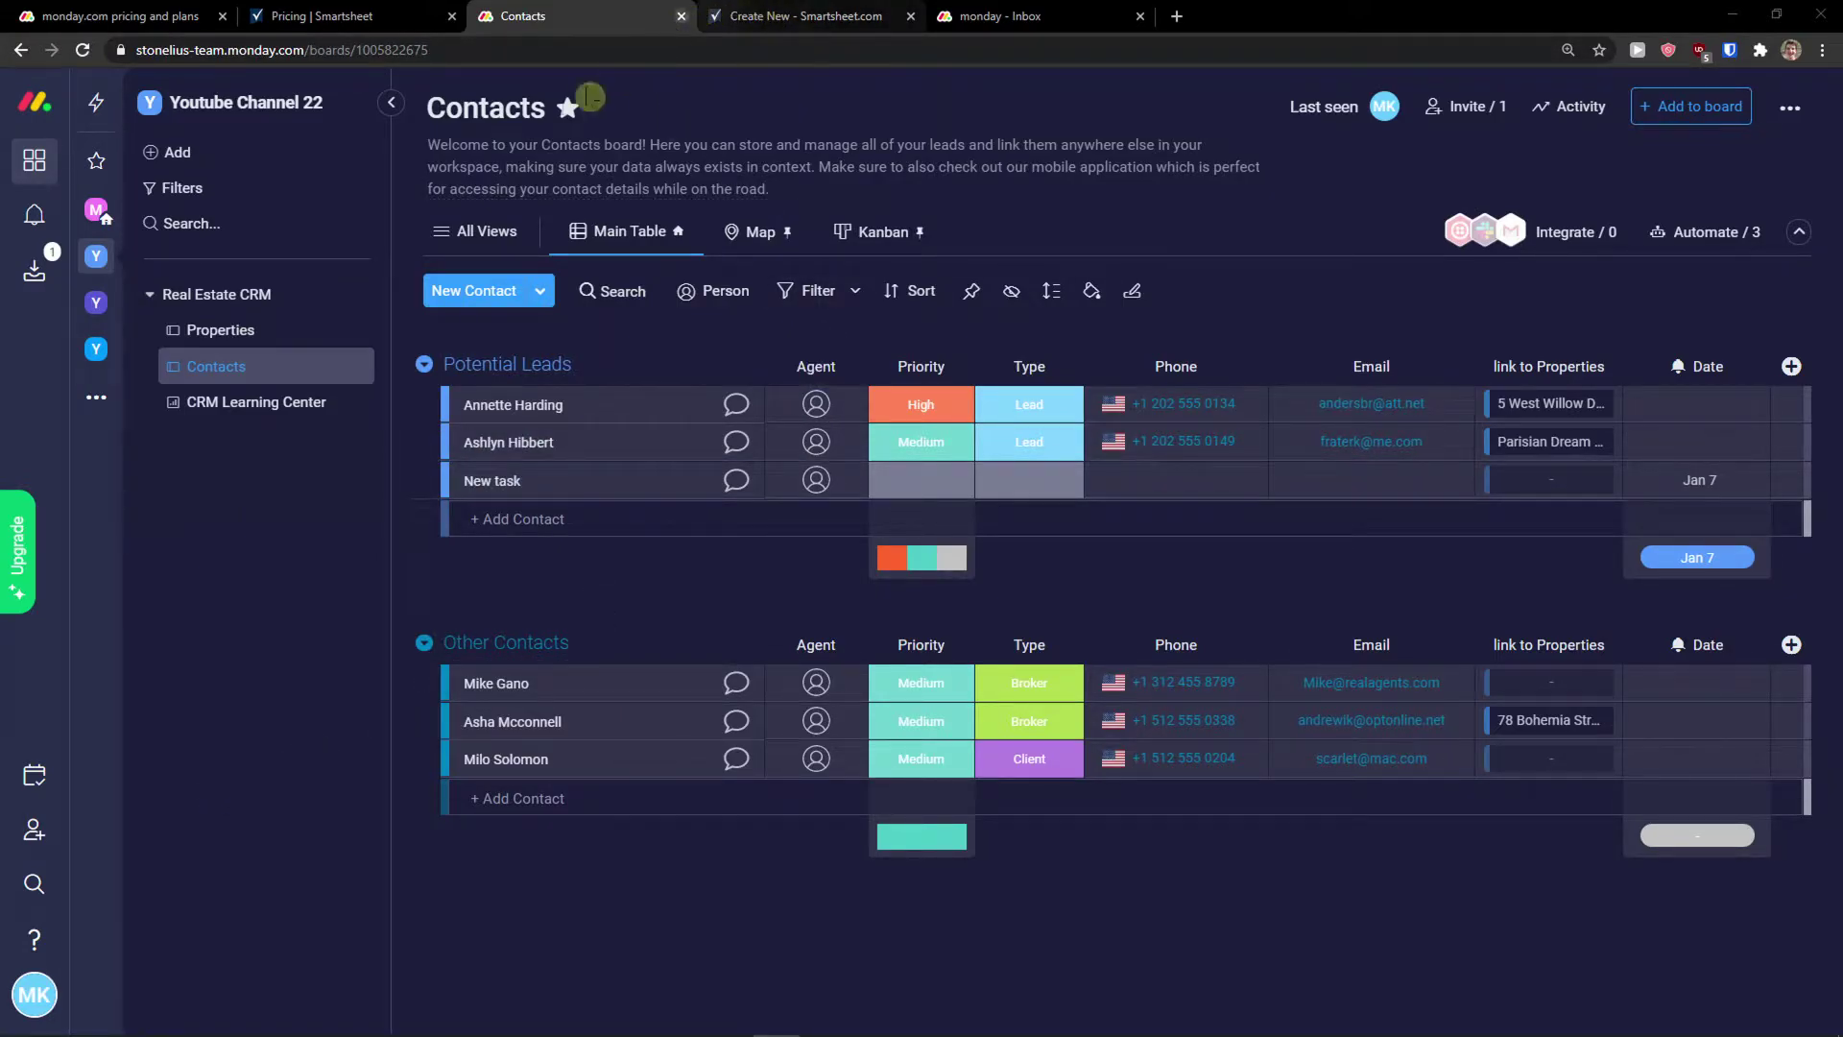
left_click(97, 396)
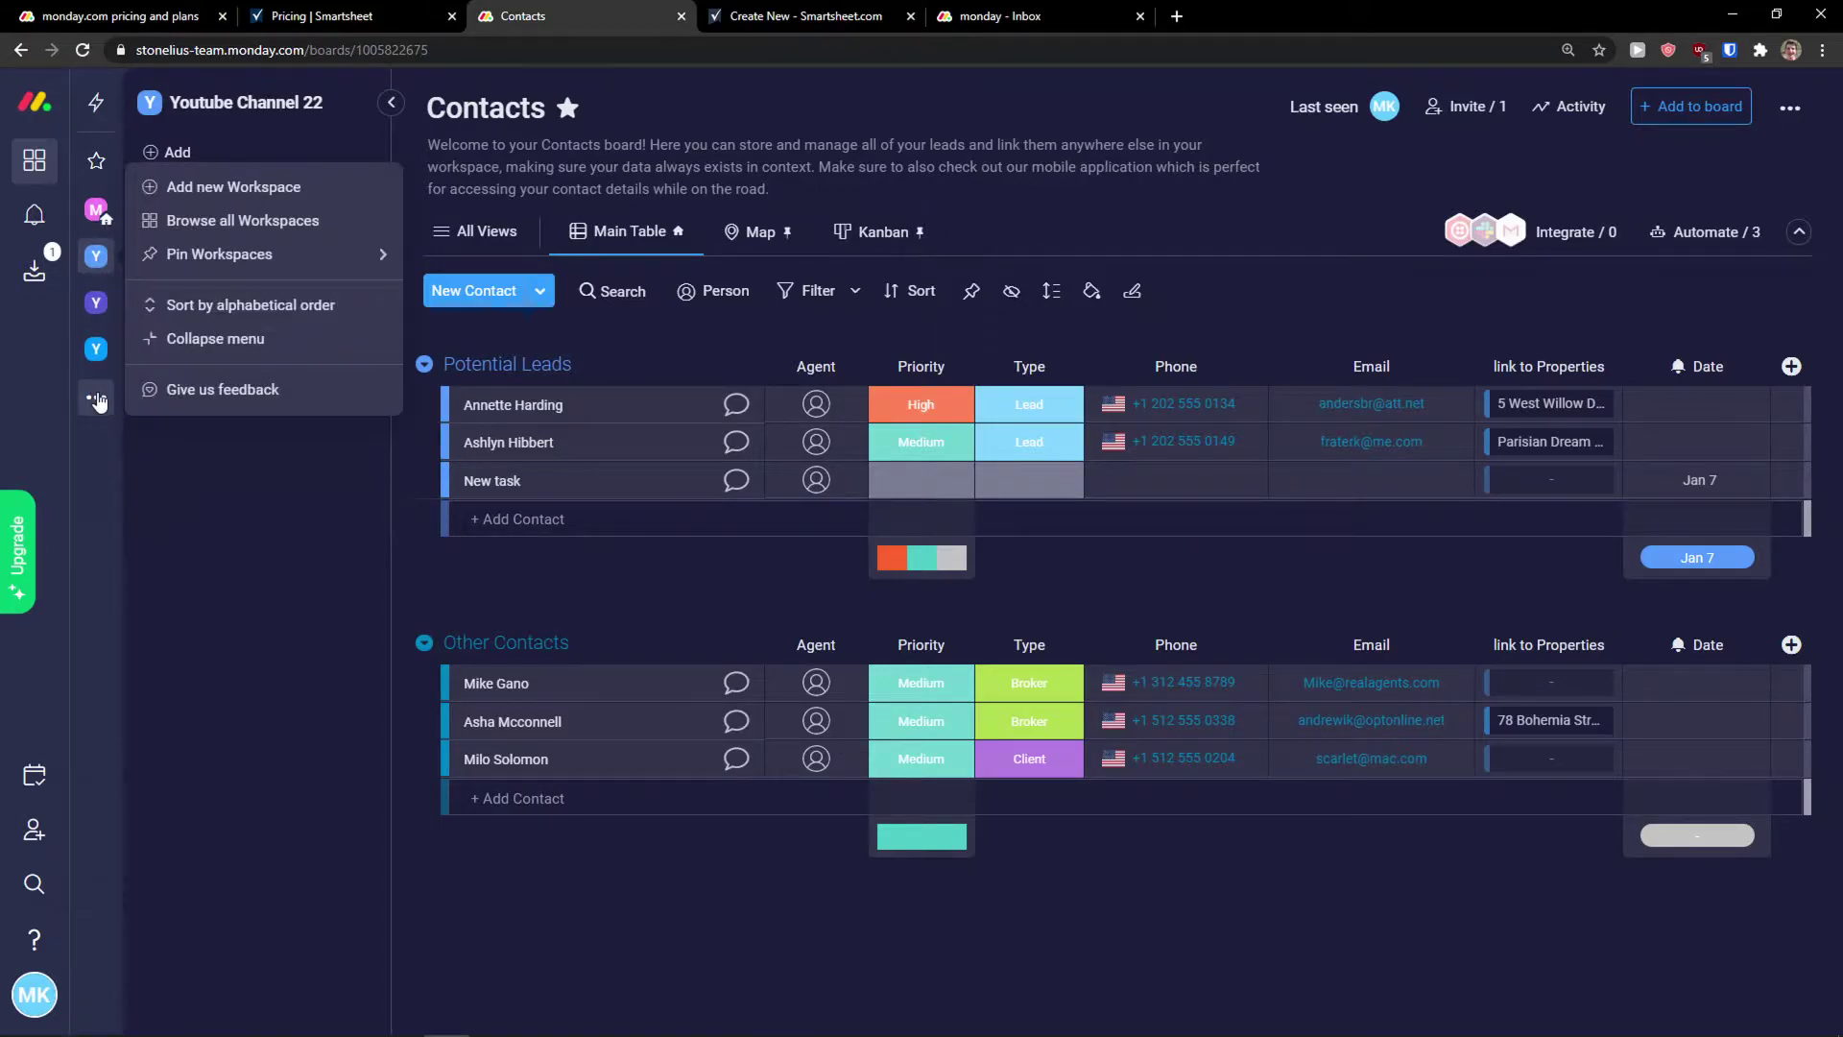
left_click(234, 187)
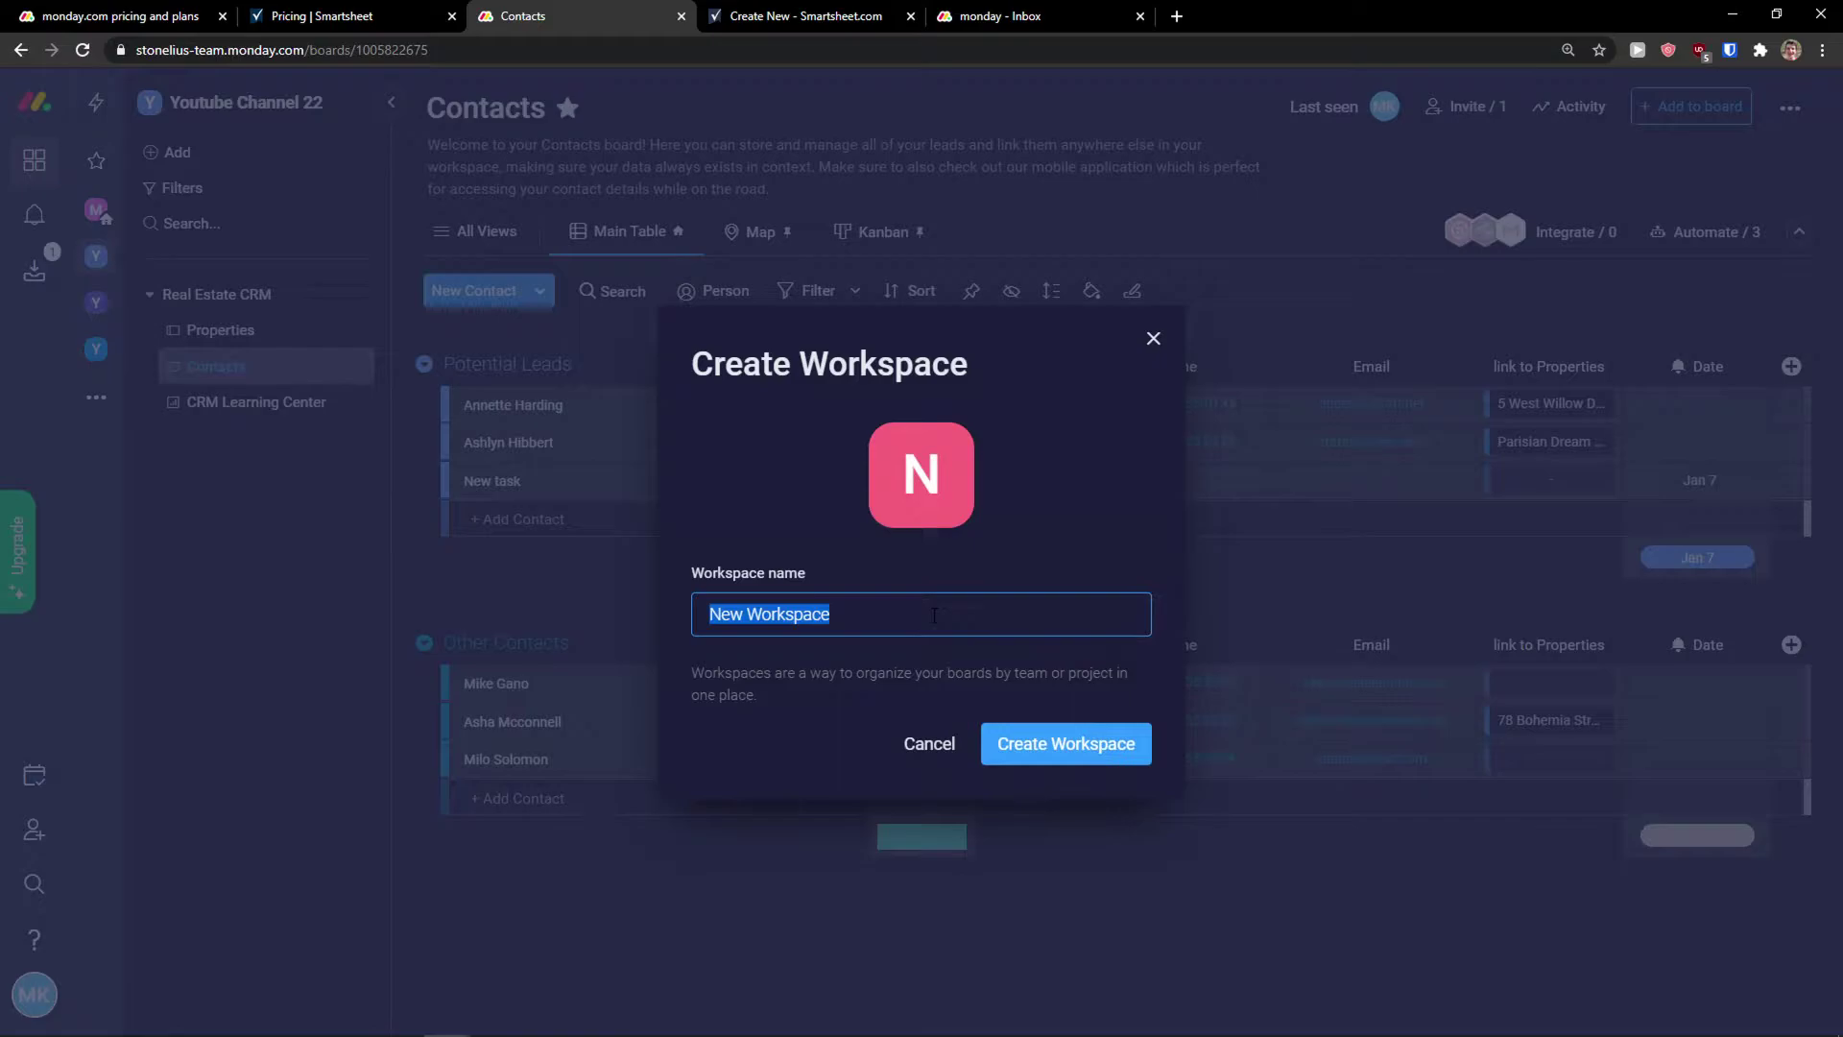
type("Workspa")
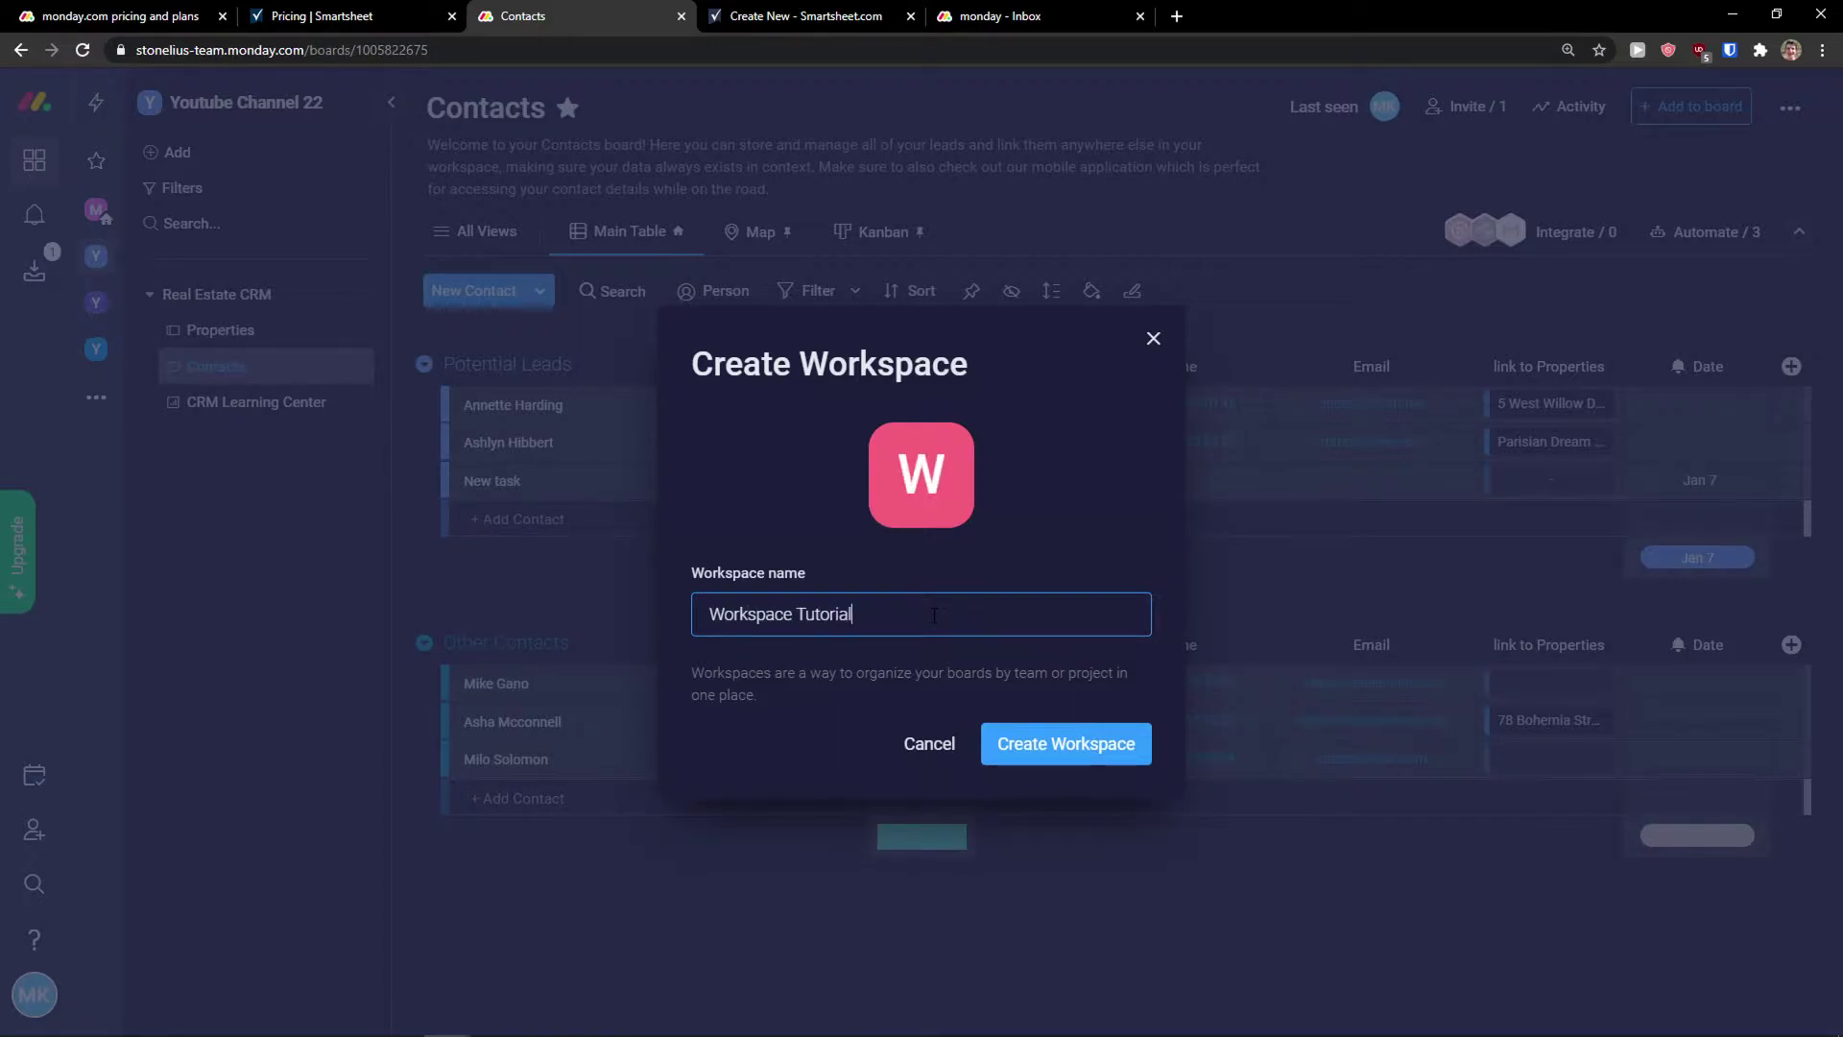
left_click(1066, 743)
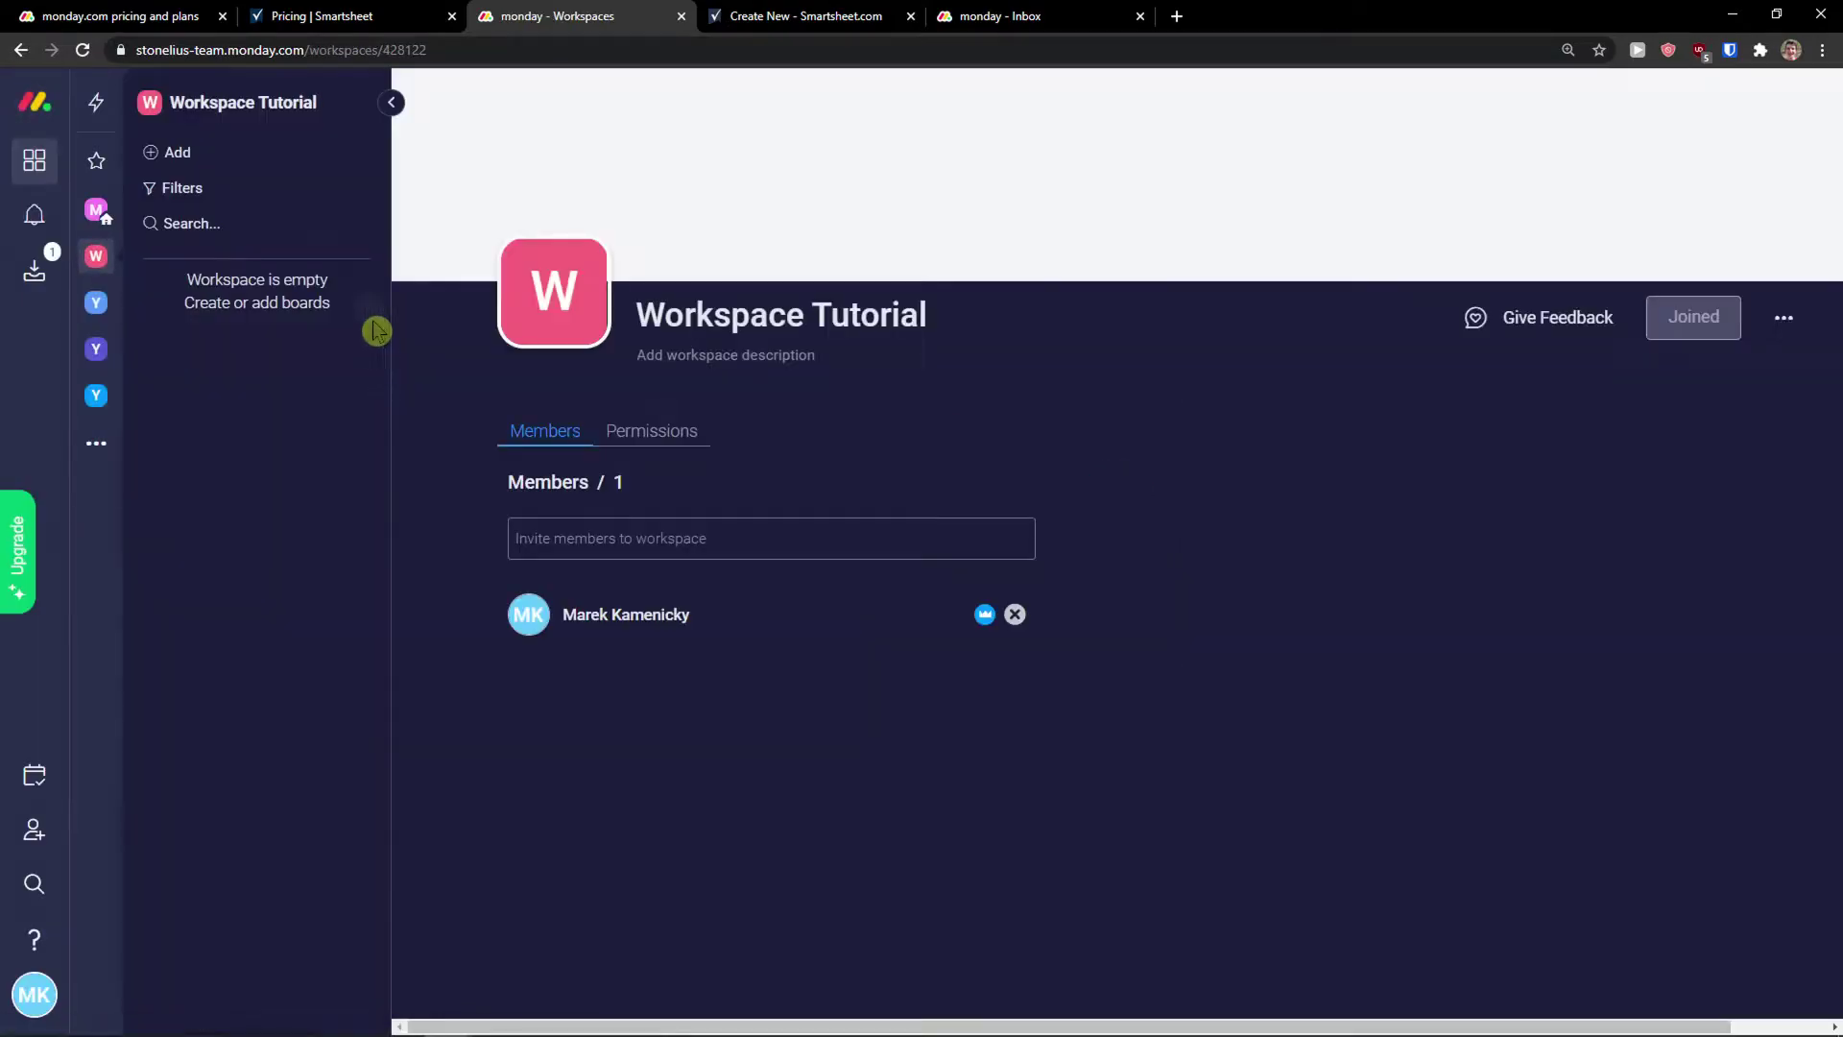
Add a default-named New Board to Workspace Tutorial, then bring up the full board Template center
left_click(177, 152)
mouse_move(504, 228)
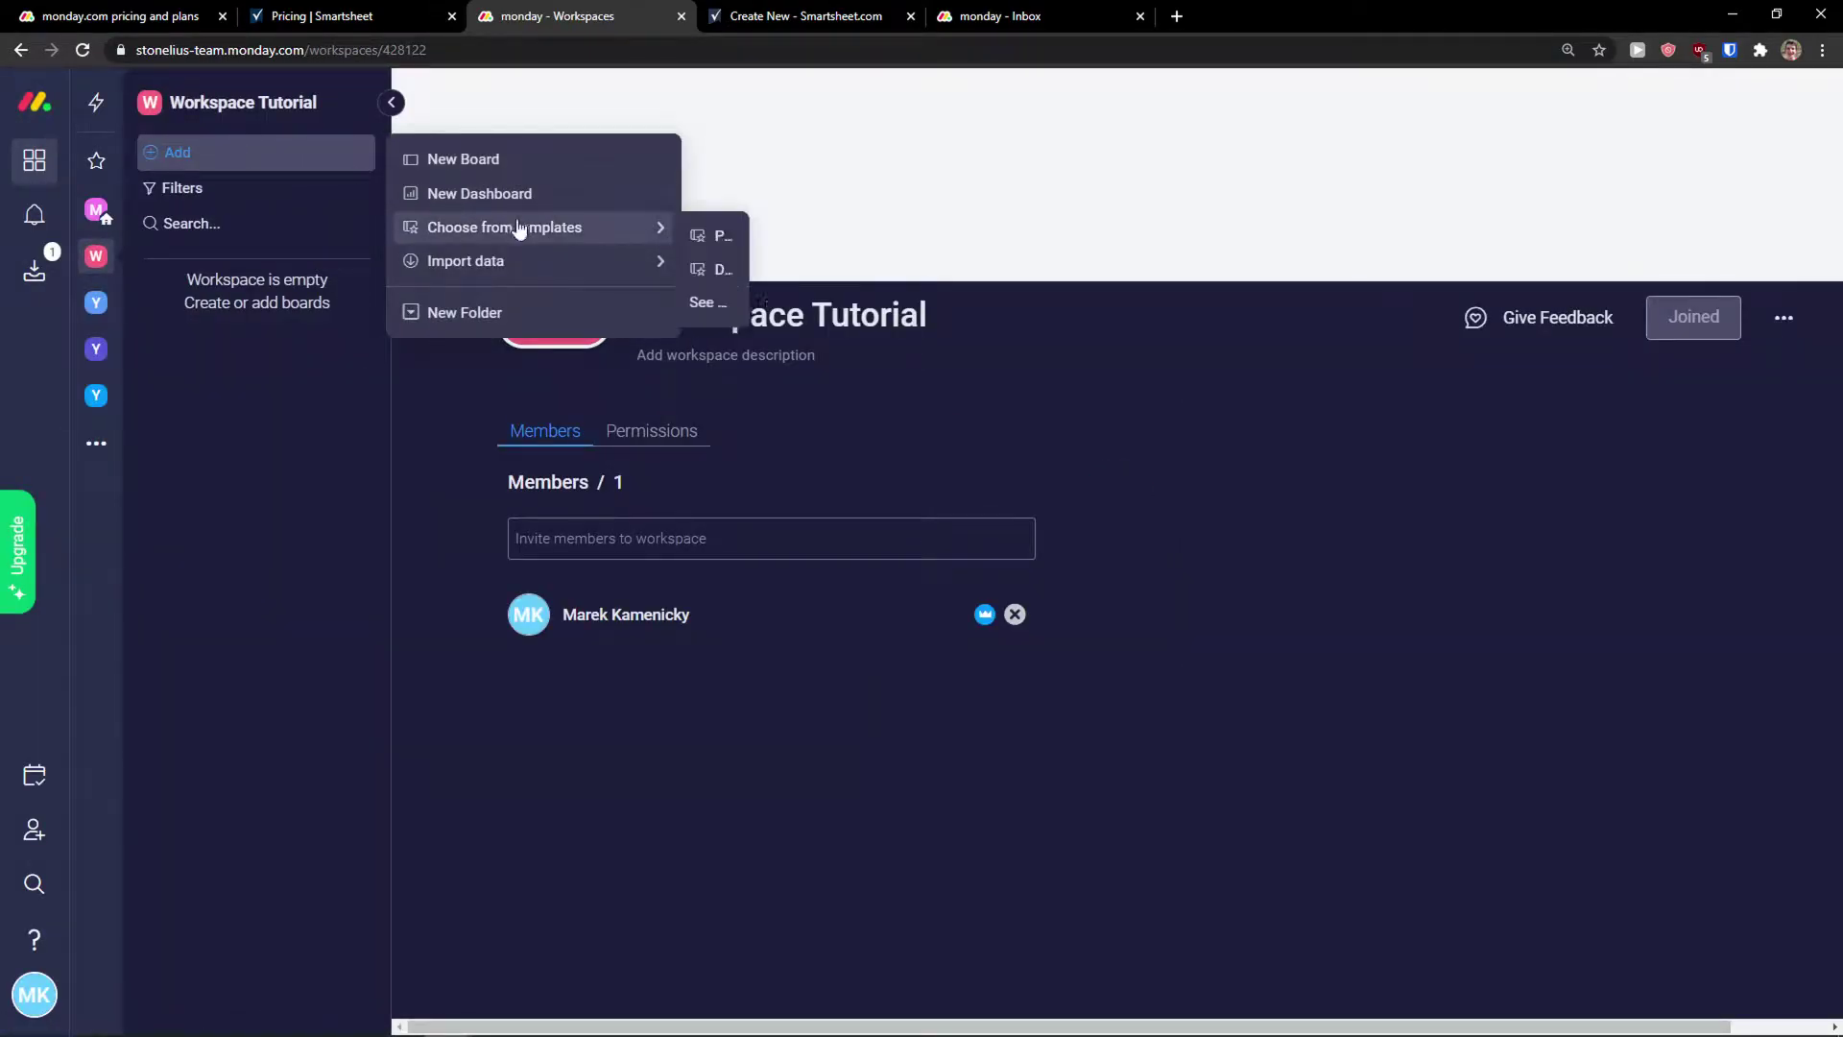
left_click(507, 173)
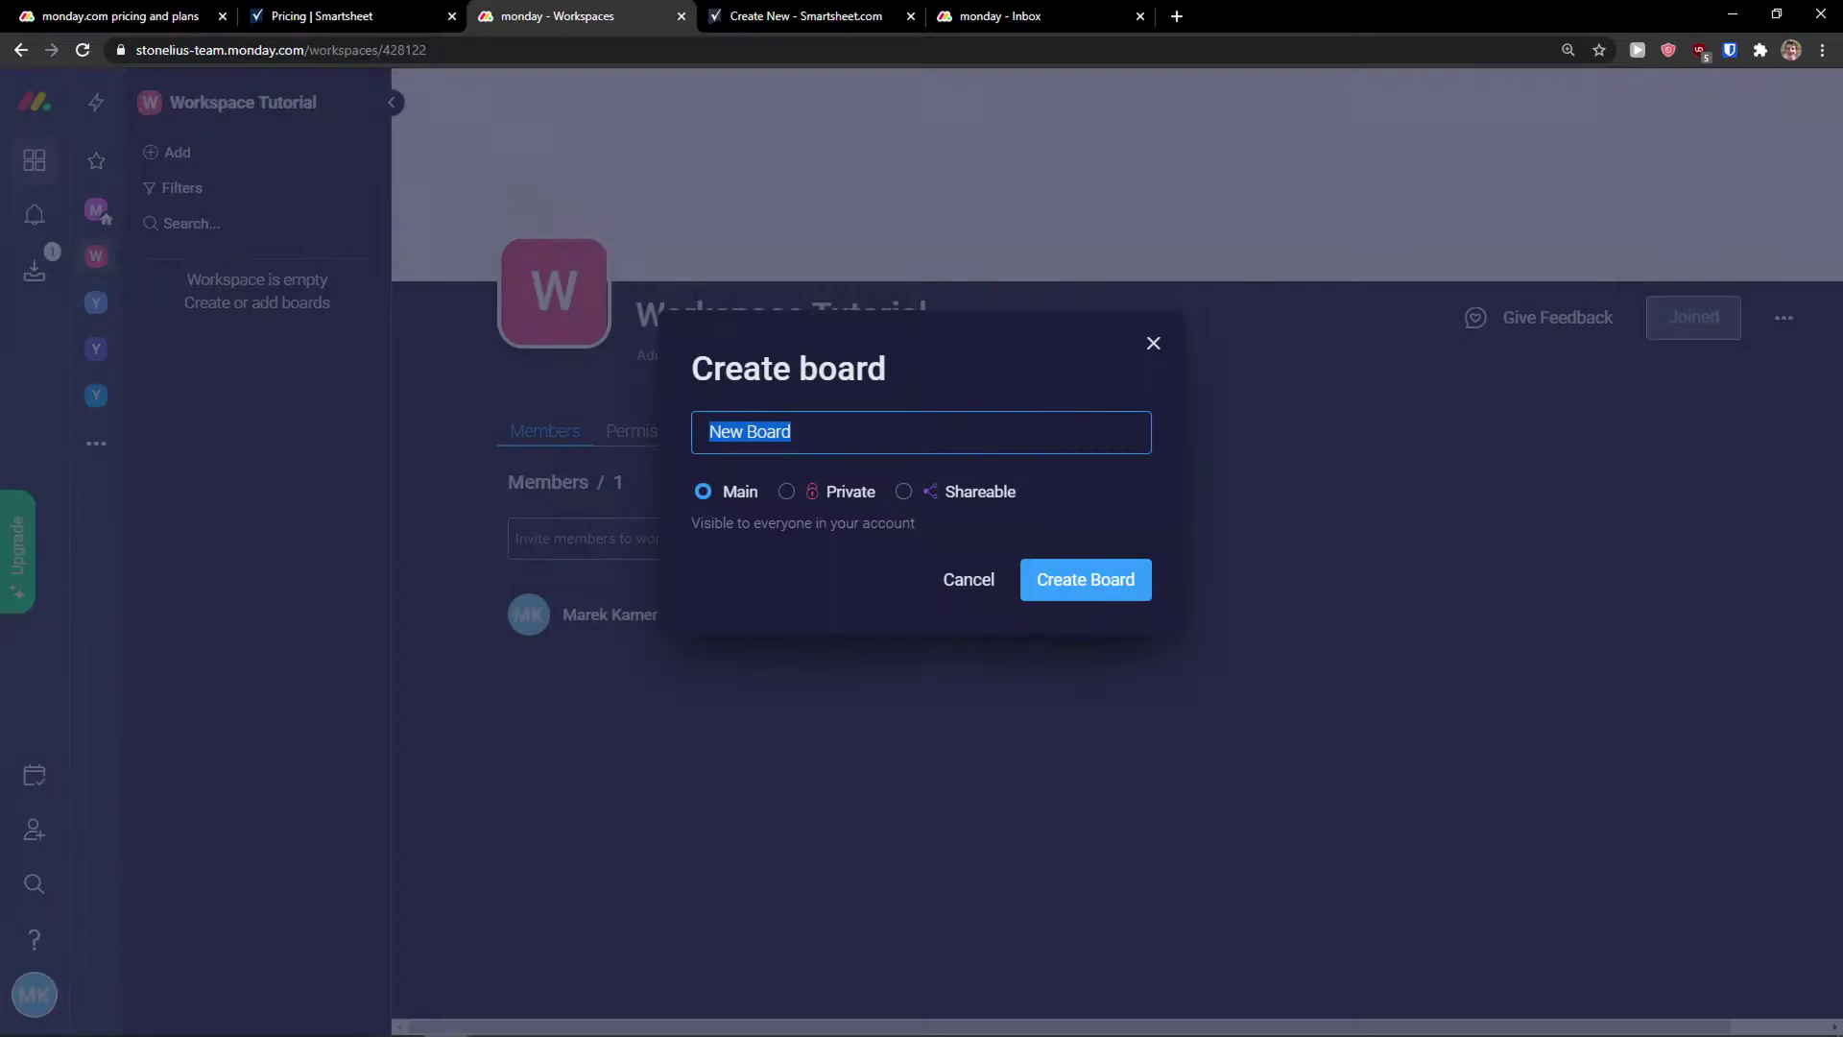
left_click(1088, 581)
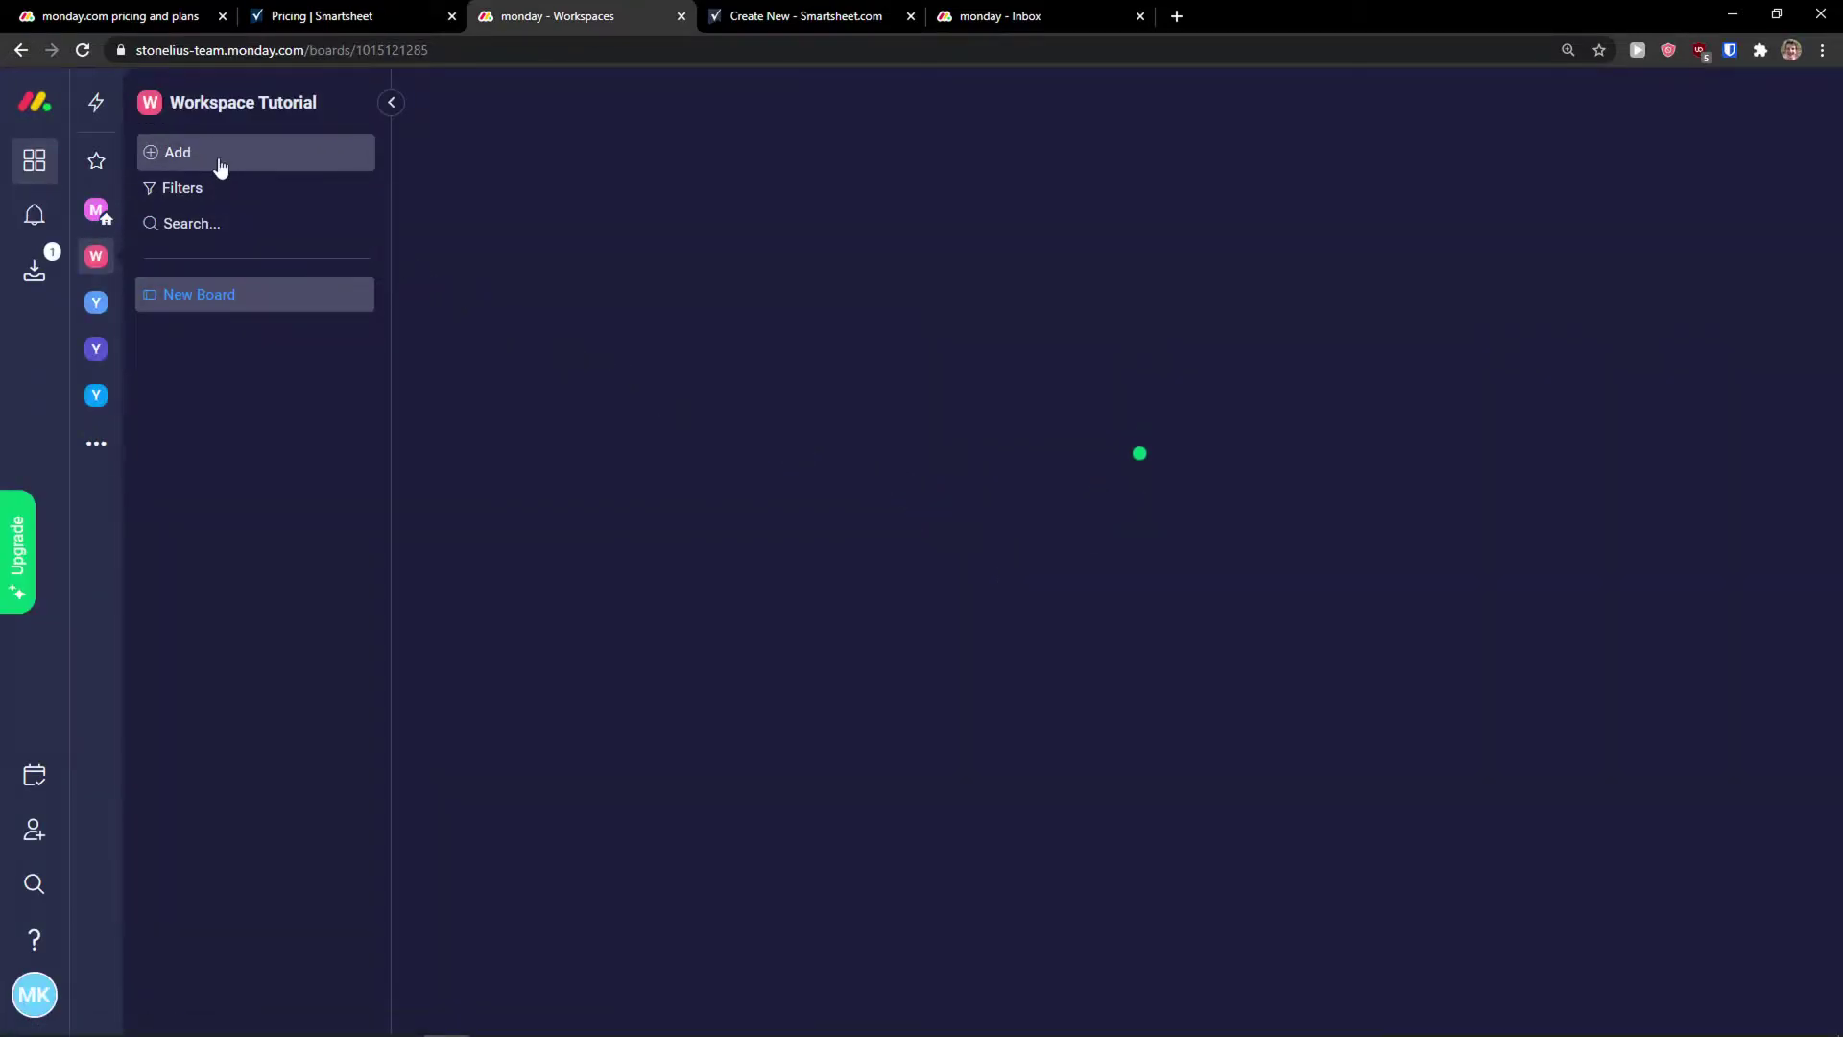
left_click(220, 155)
mouse_move(505, 228)
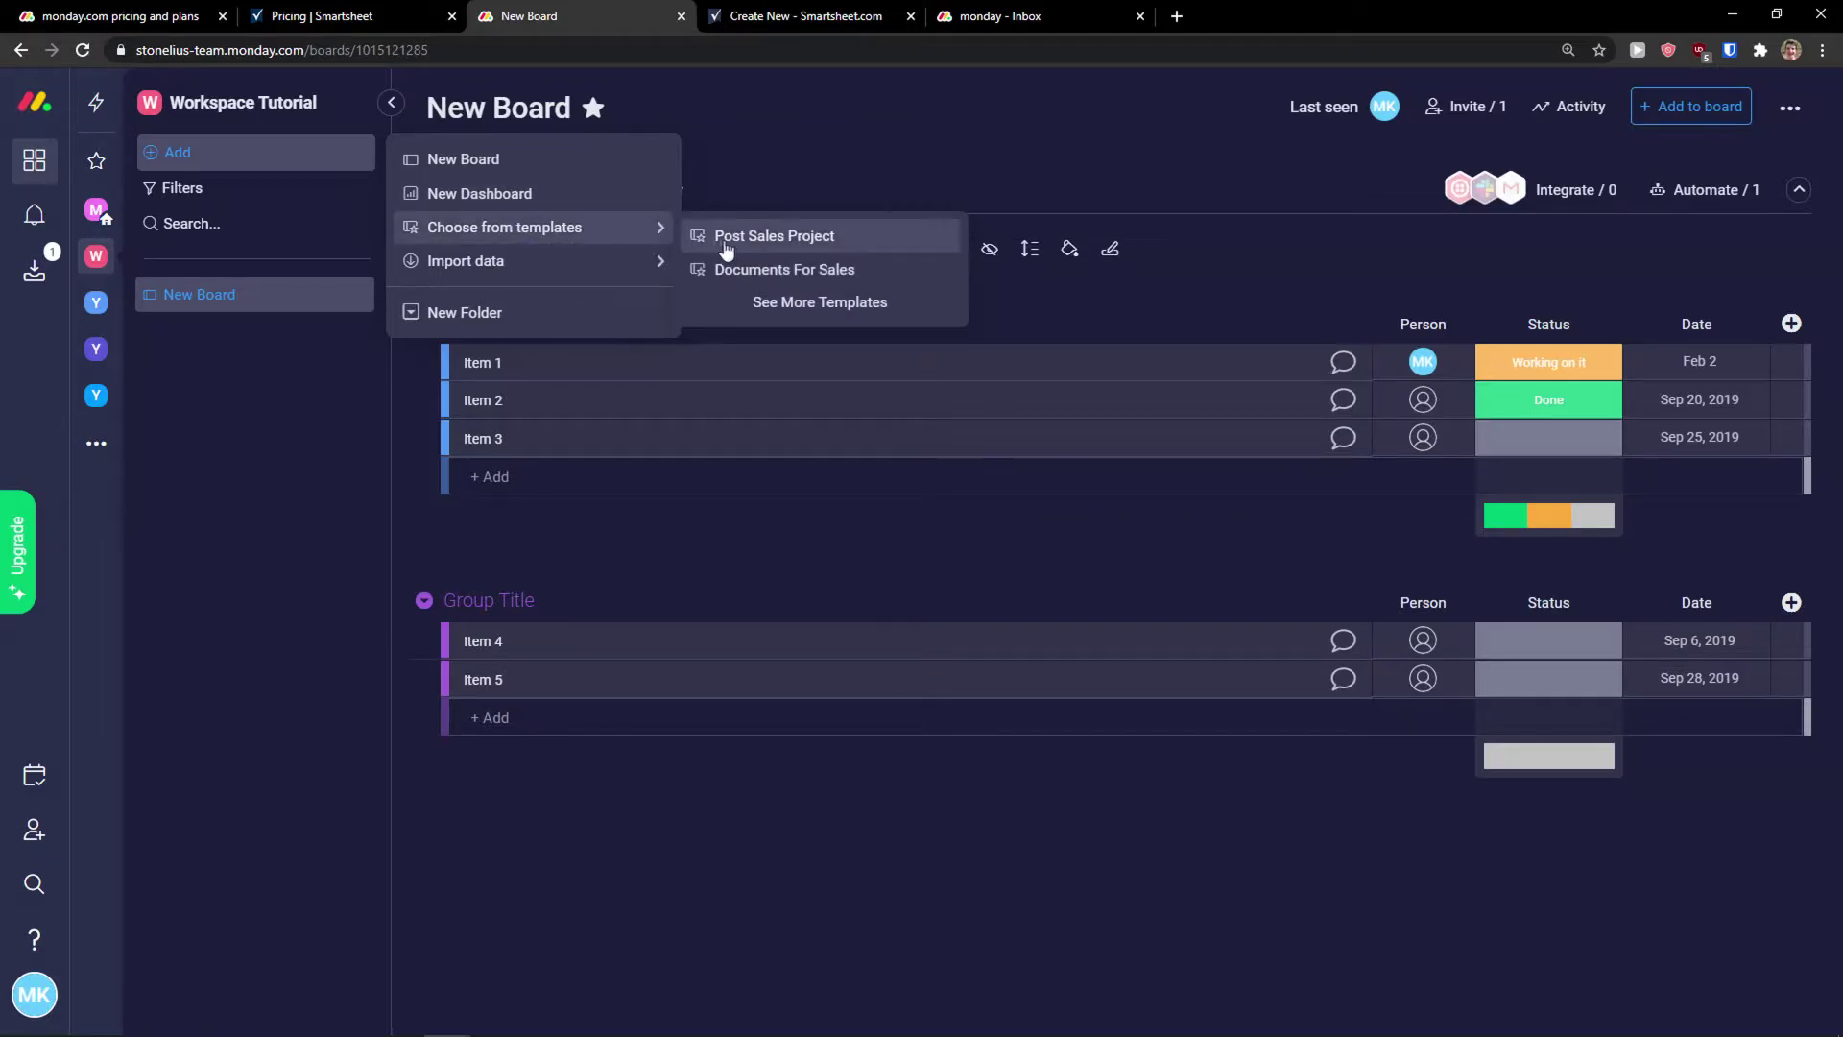
left_click(777, 305)
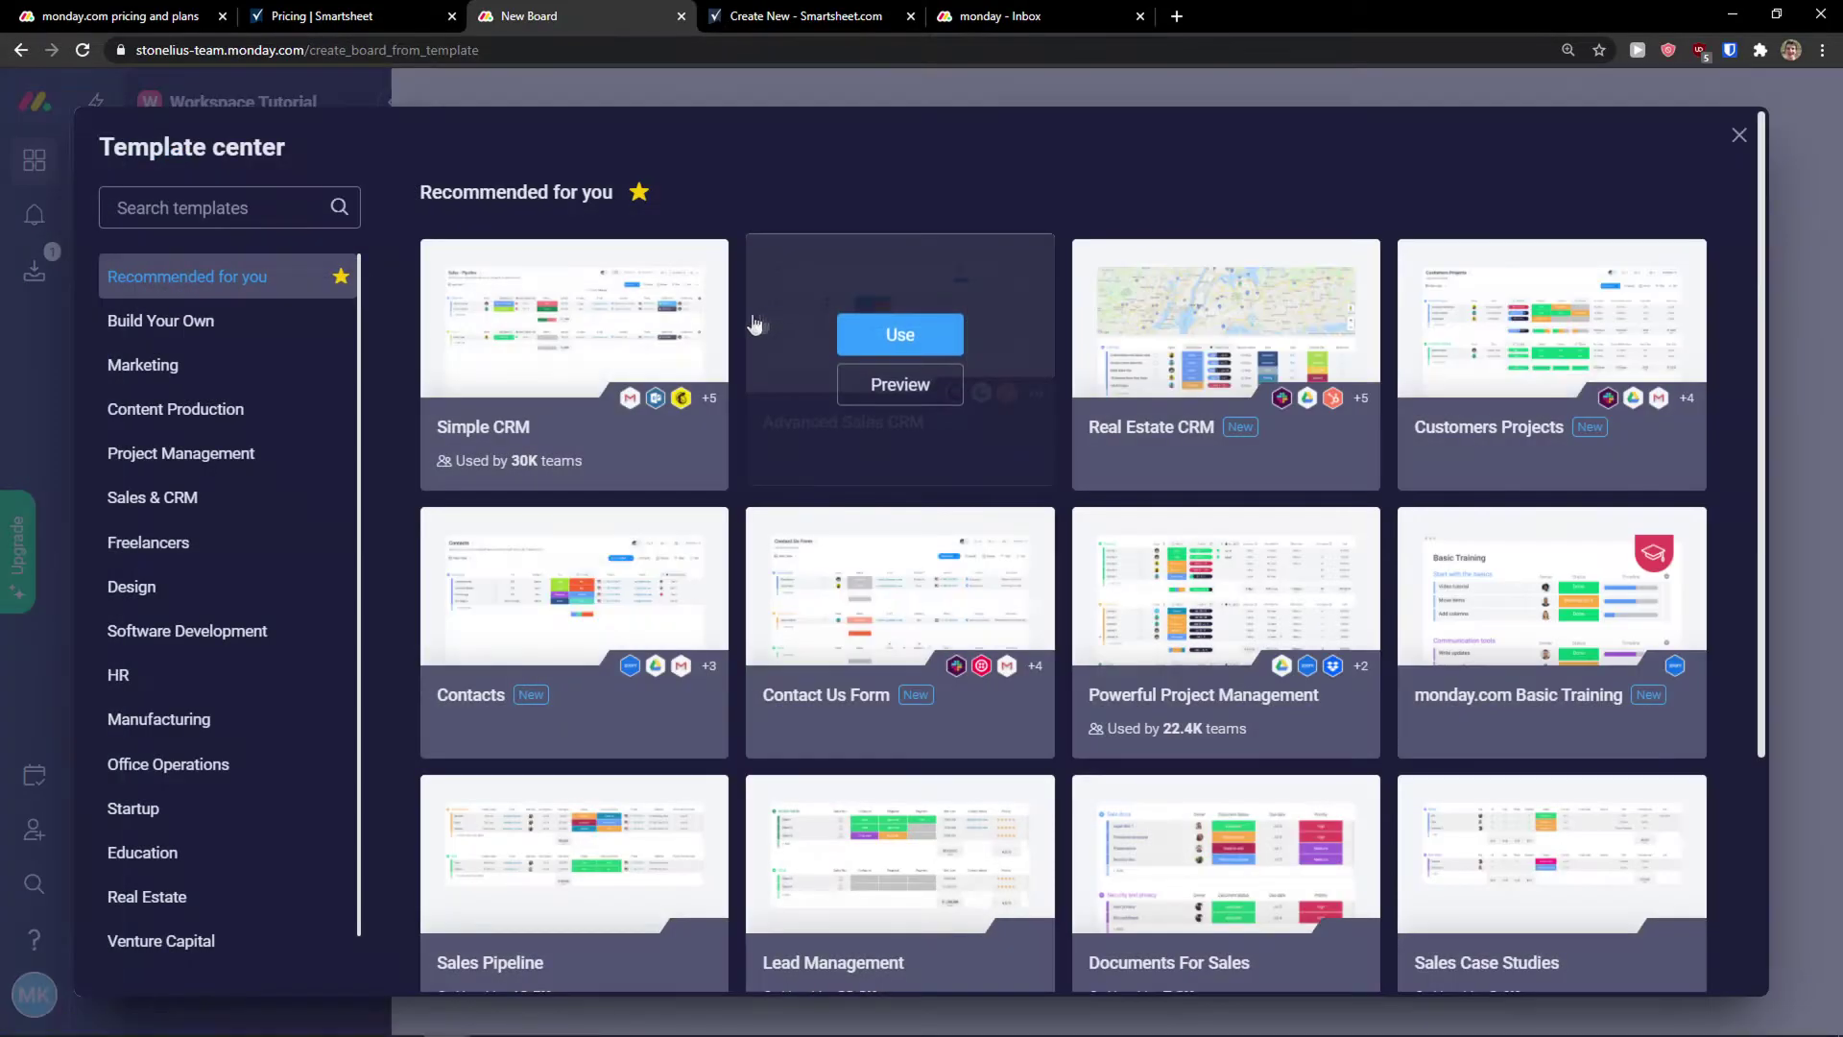
scroll(804, 654, "down", 1)
scroll(804, 655, "up", 1)
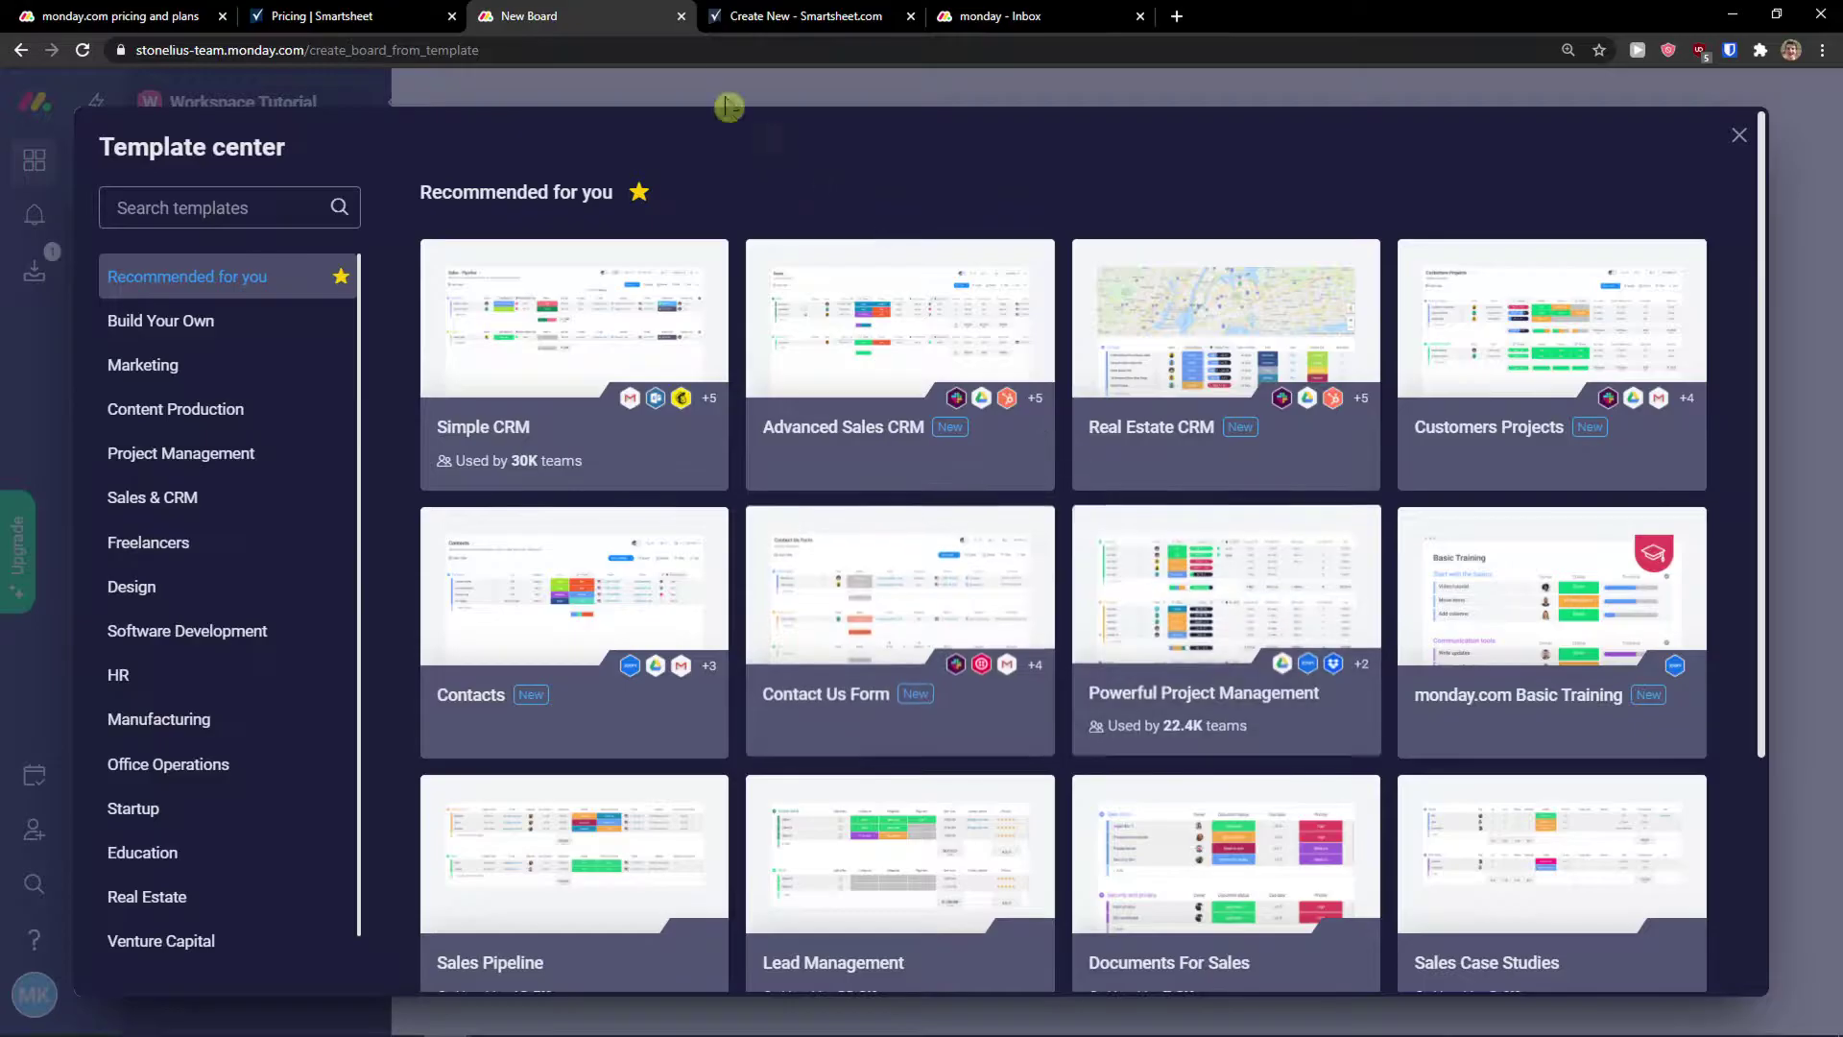
Go to Smartsheet, check the sheets list and create menu, and land on the Solution Center
left_click(803, 15)
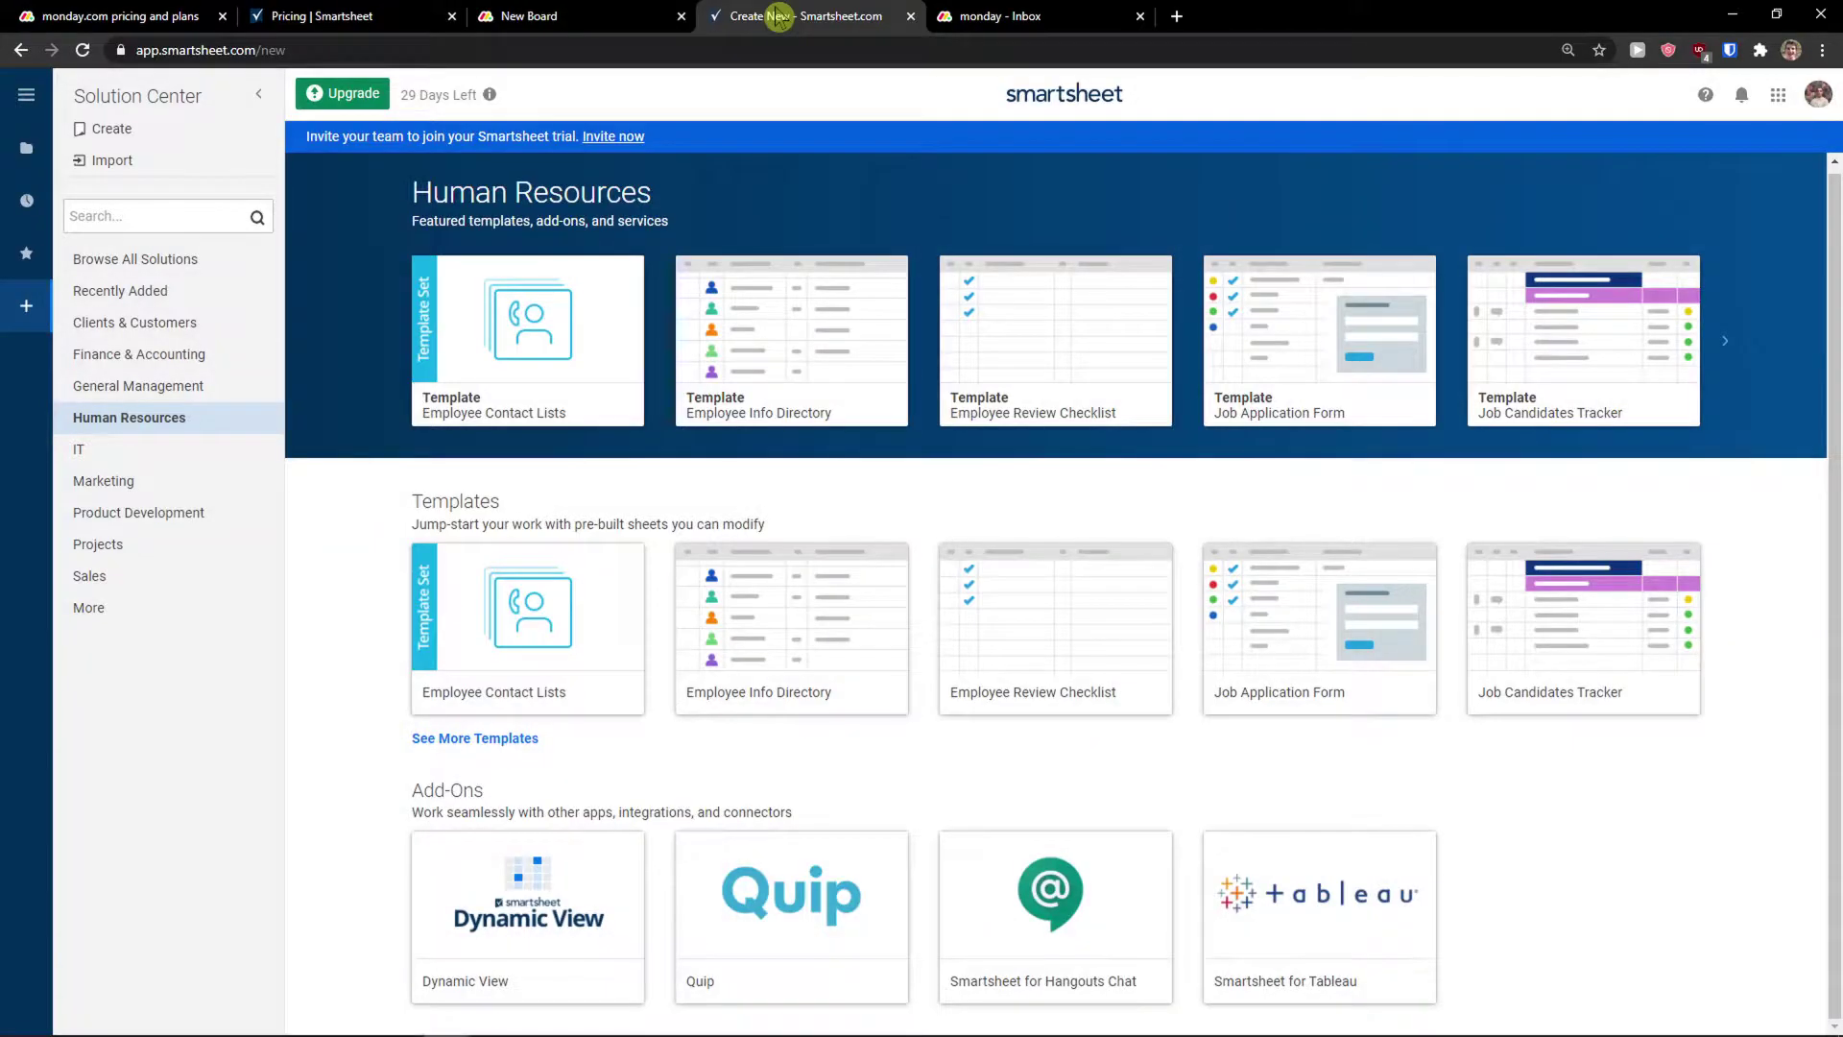
left_click(111, 129)
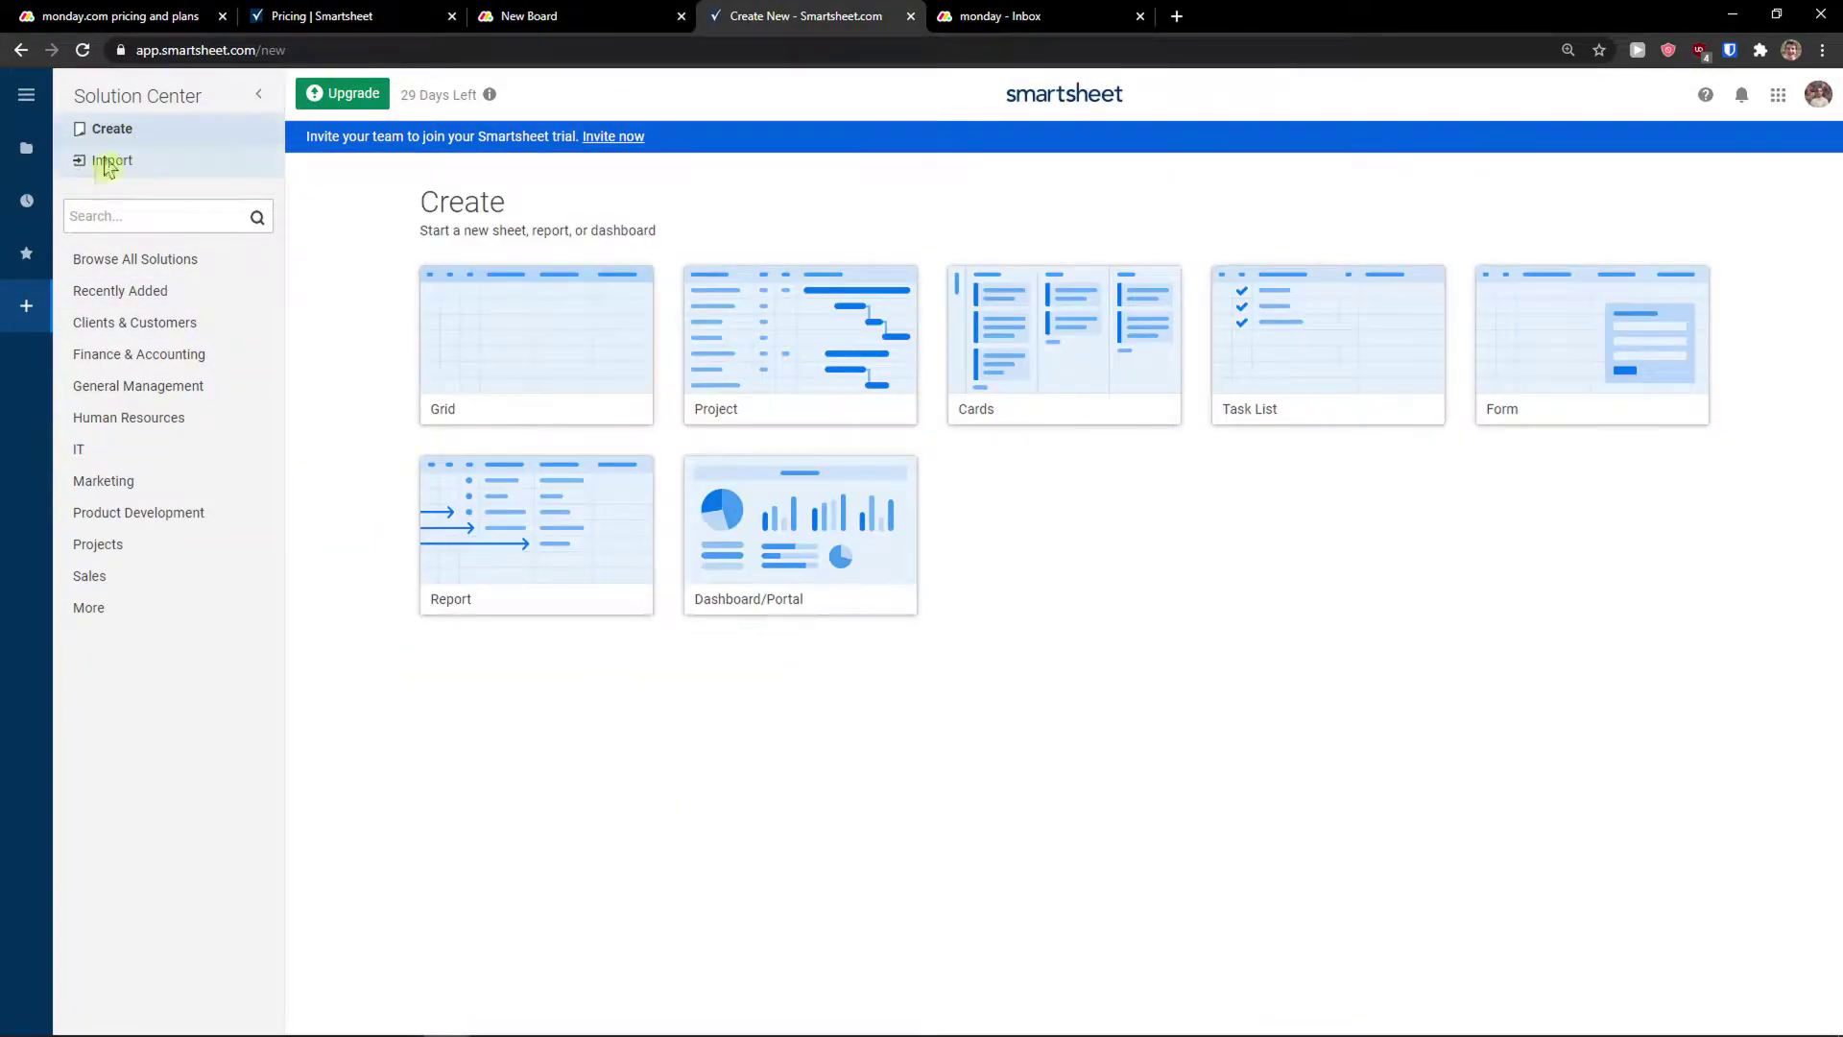
left_click(26, 147)
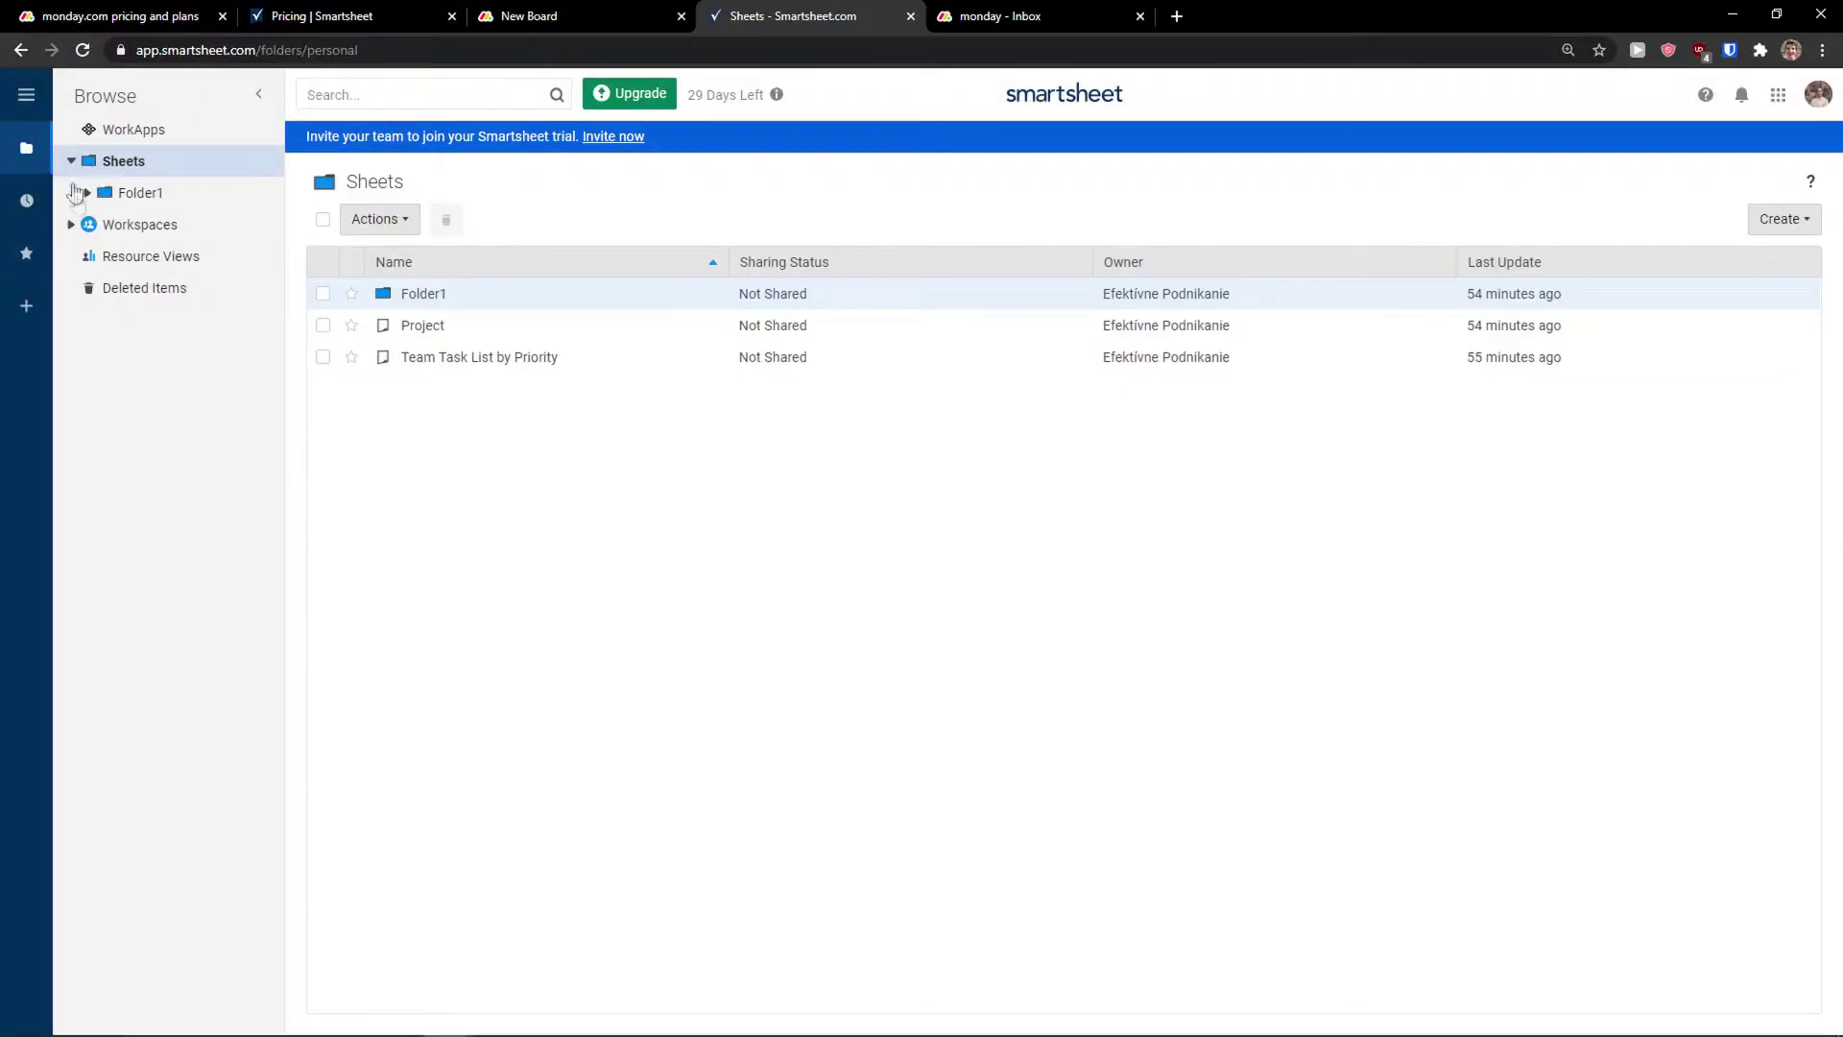
left_click(1773, 223)
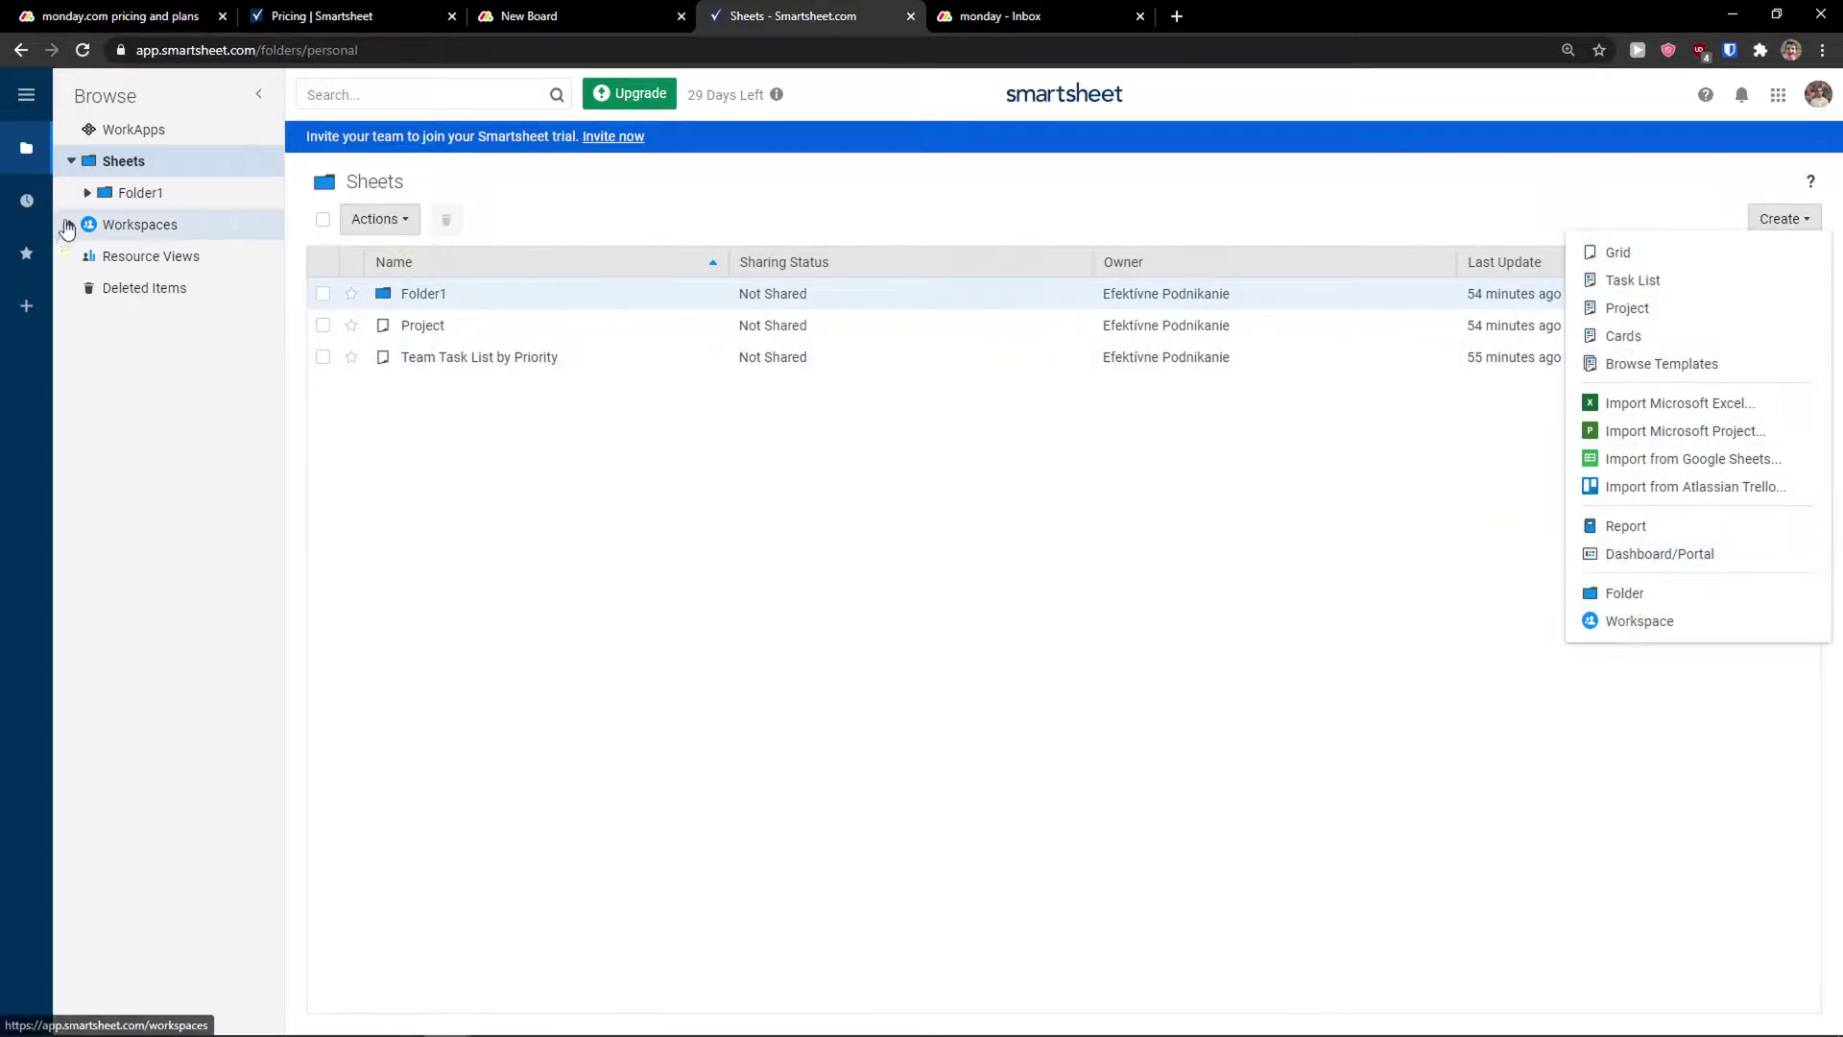
left_click(30, 308)
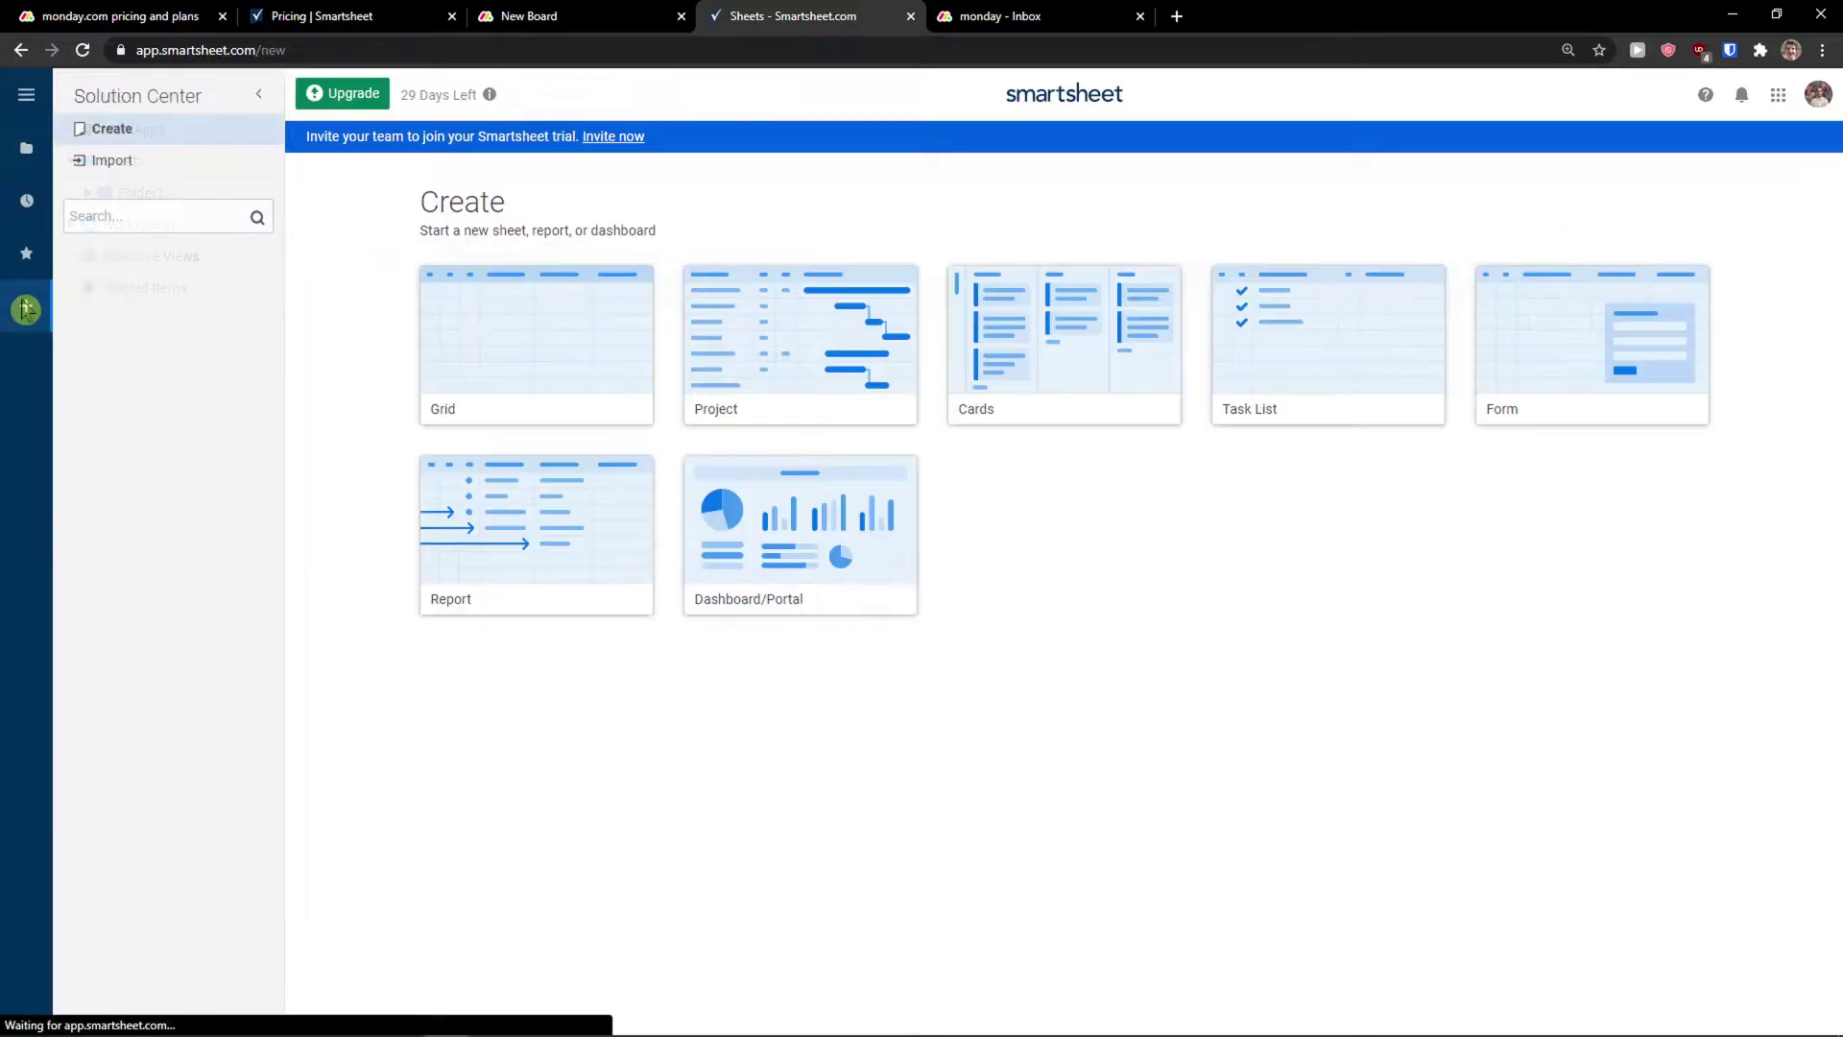
Browse the Solution Center categories (Clients, General Management, IT, HR, Marketing, Product) and settle on Finance & Accounting
left_click(135, 321)
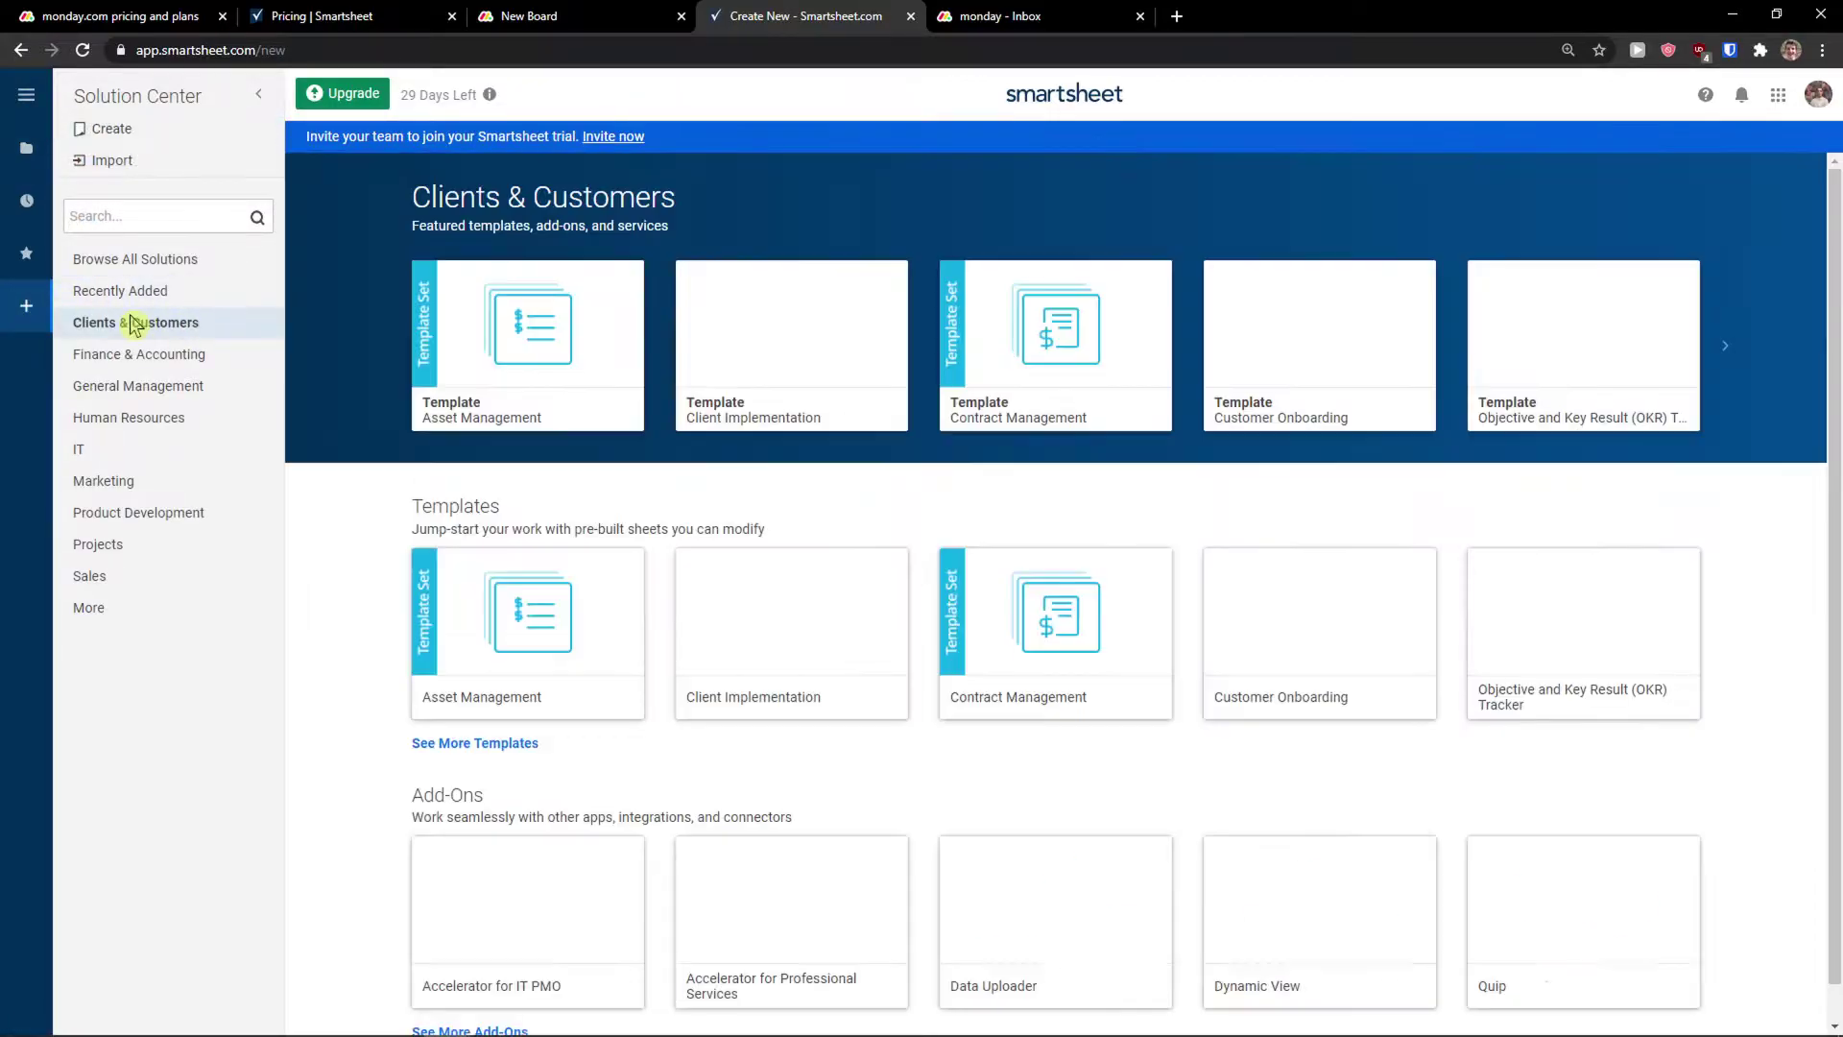
left_click(138, 385)
left_click(139, 354)
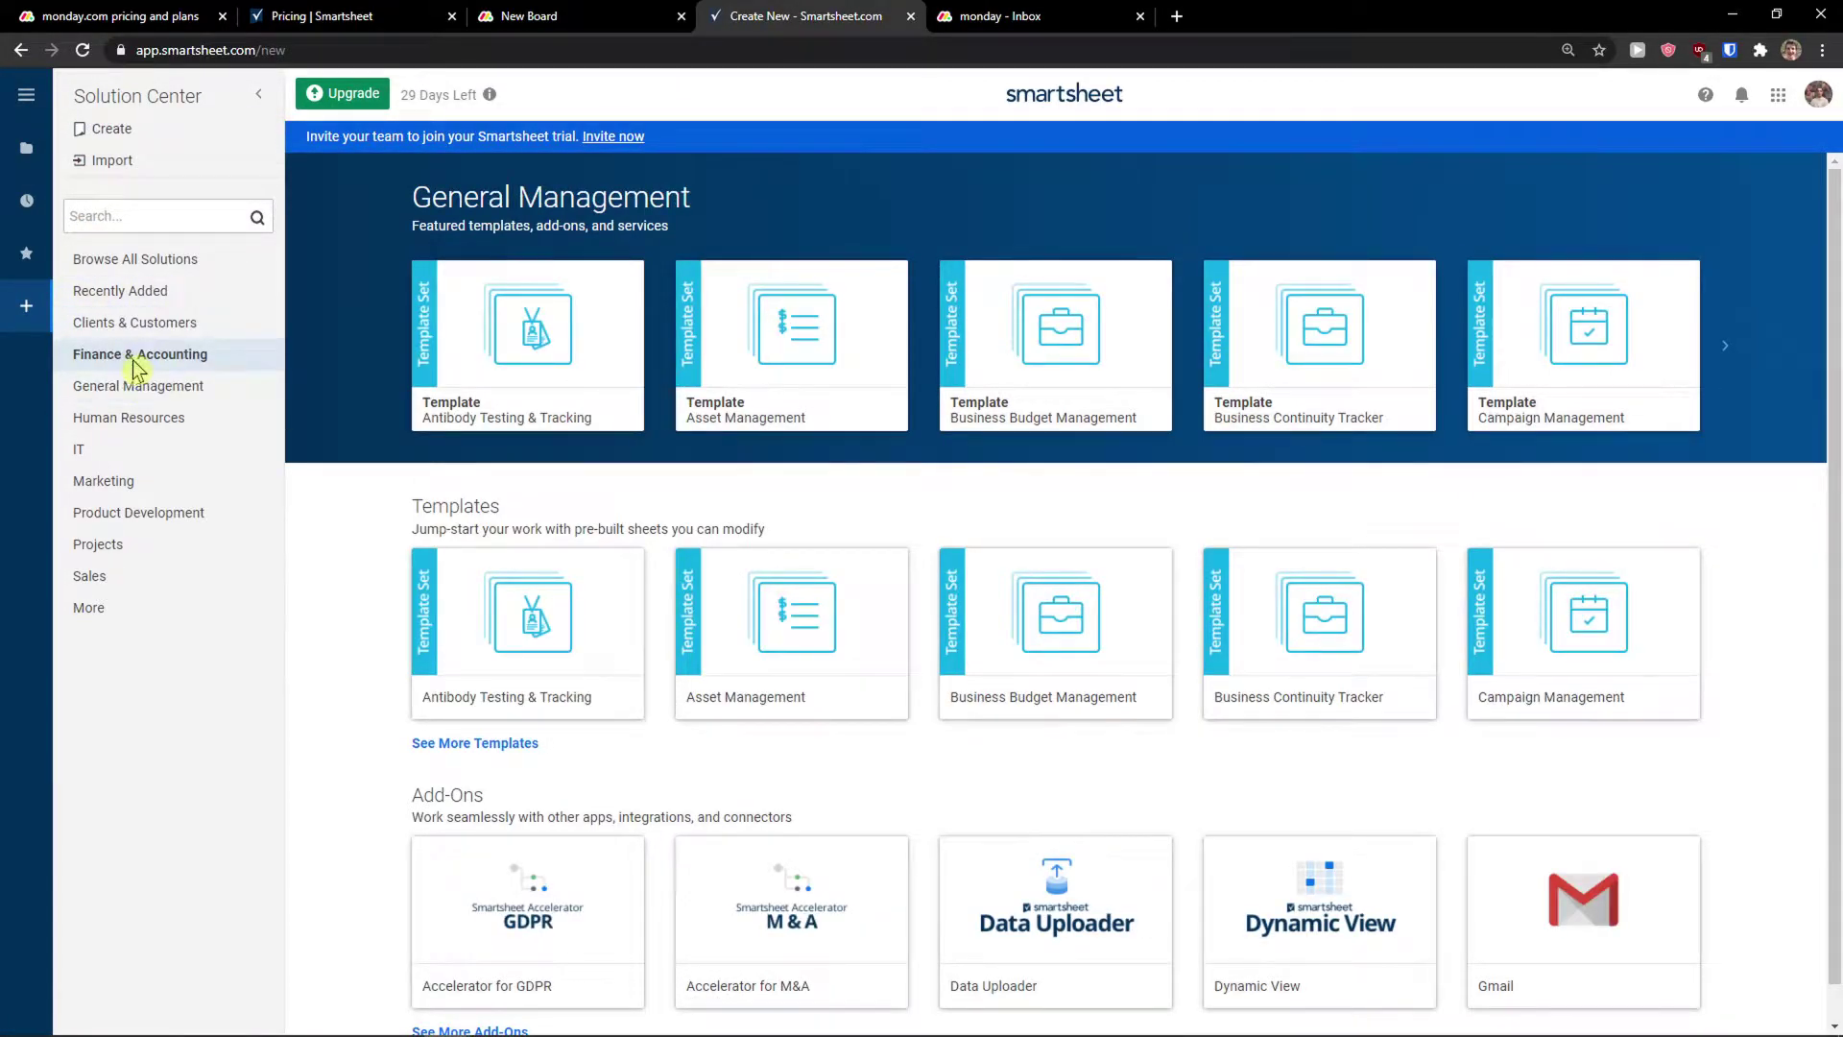
scroll(799, 576, "down", 1)
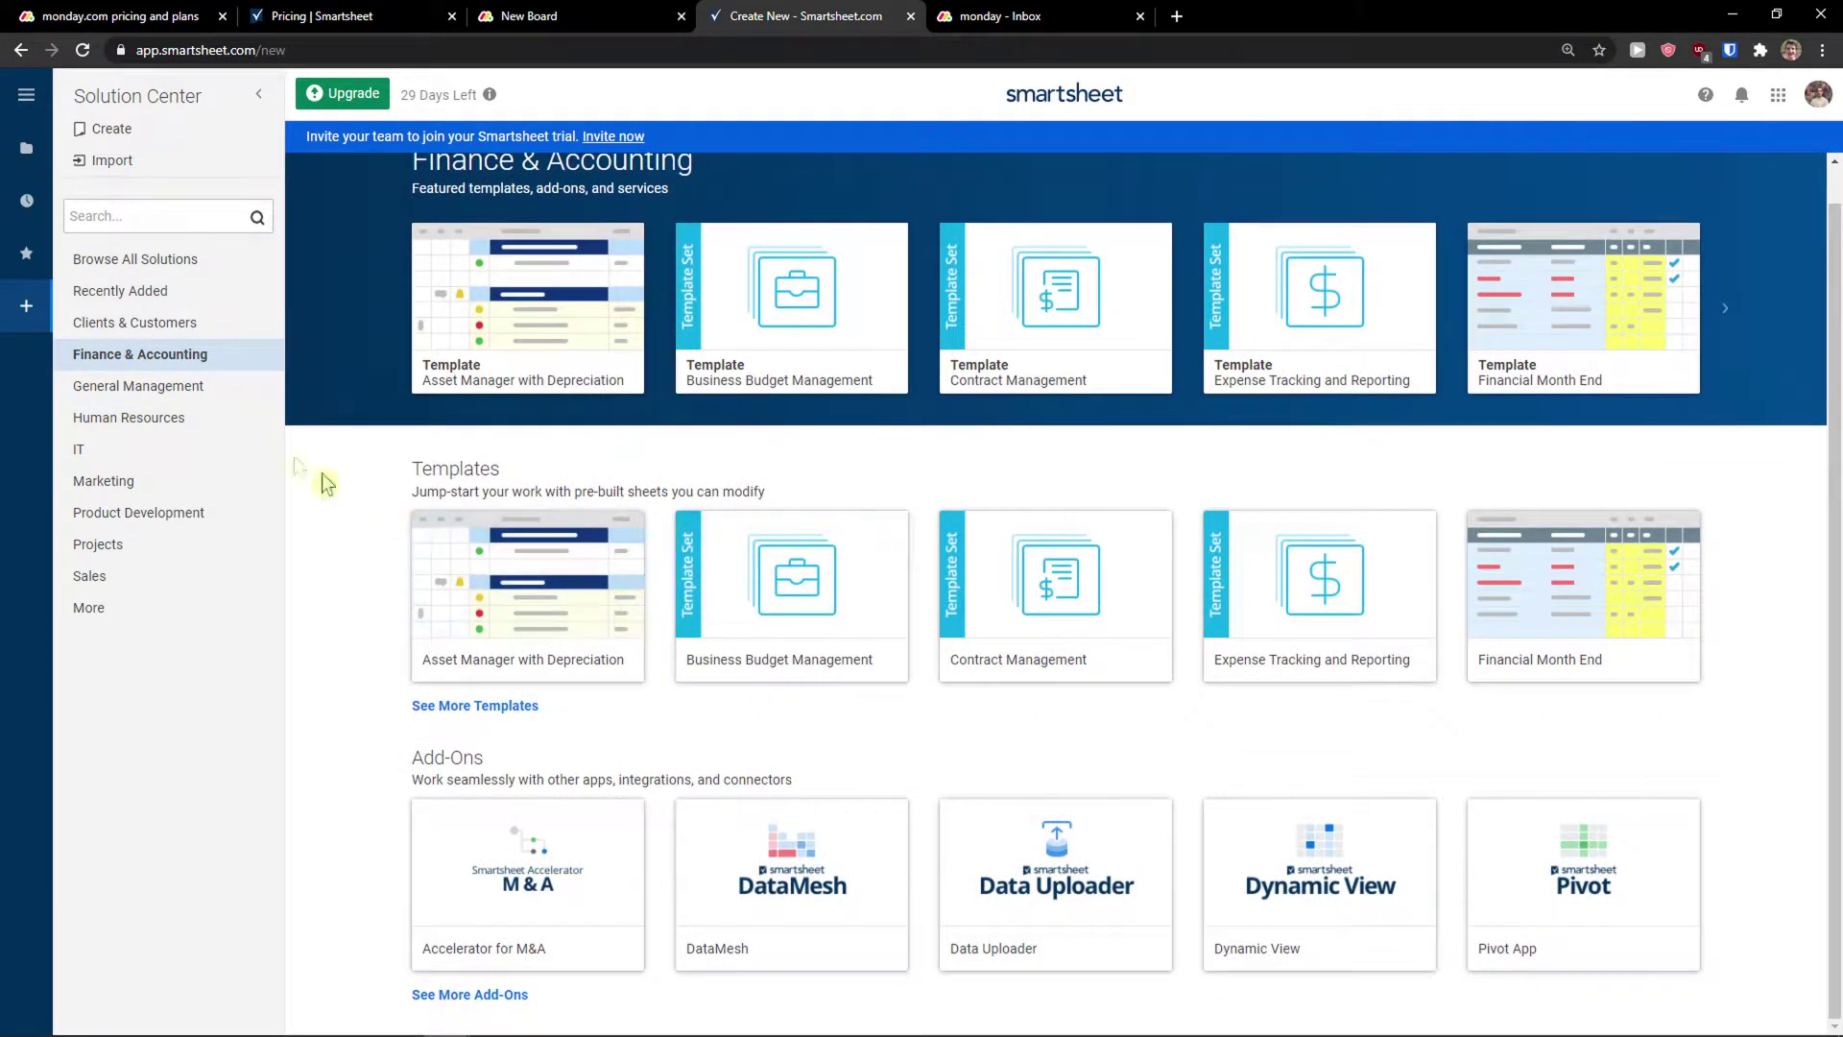
left_click(149, 450)
left_click(144, 419)
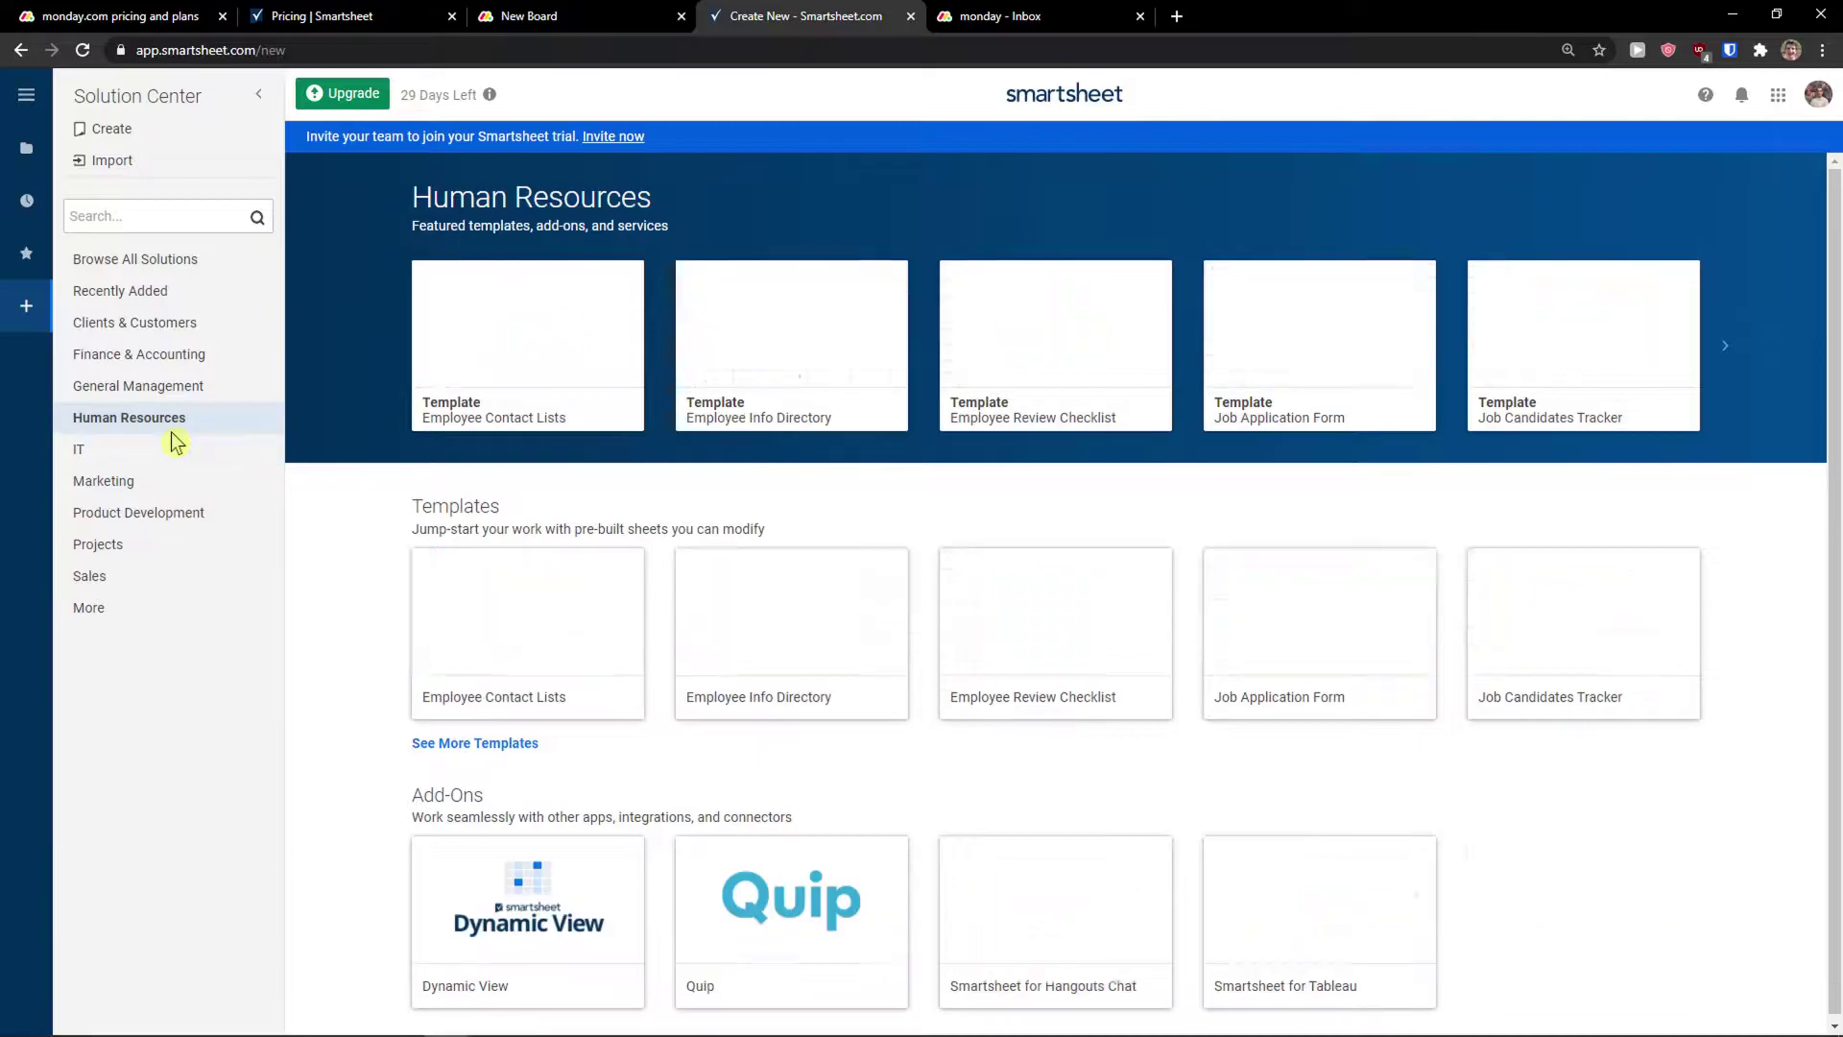
left_click(149, 480)
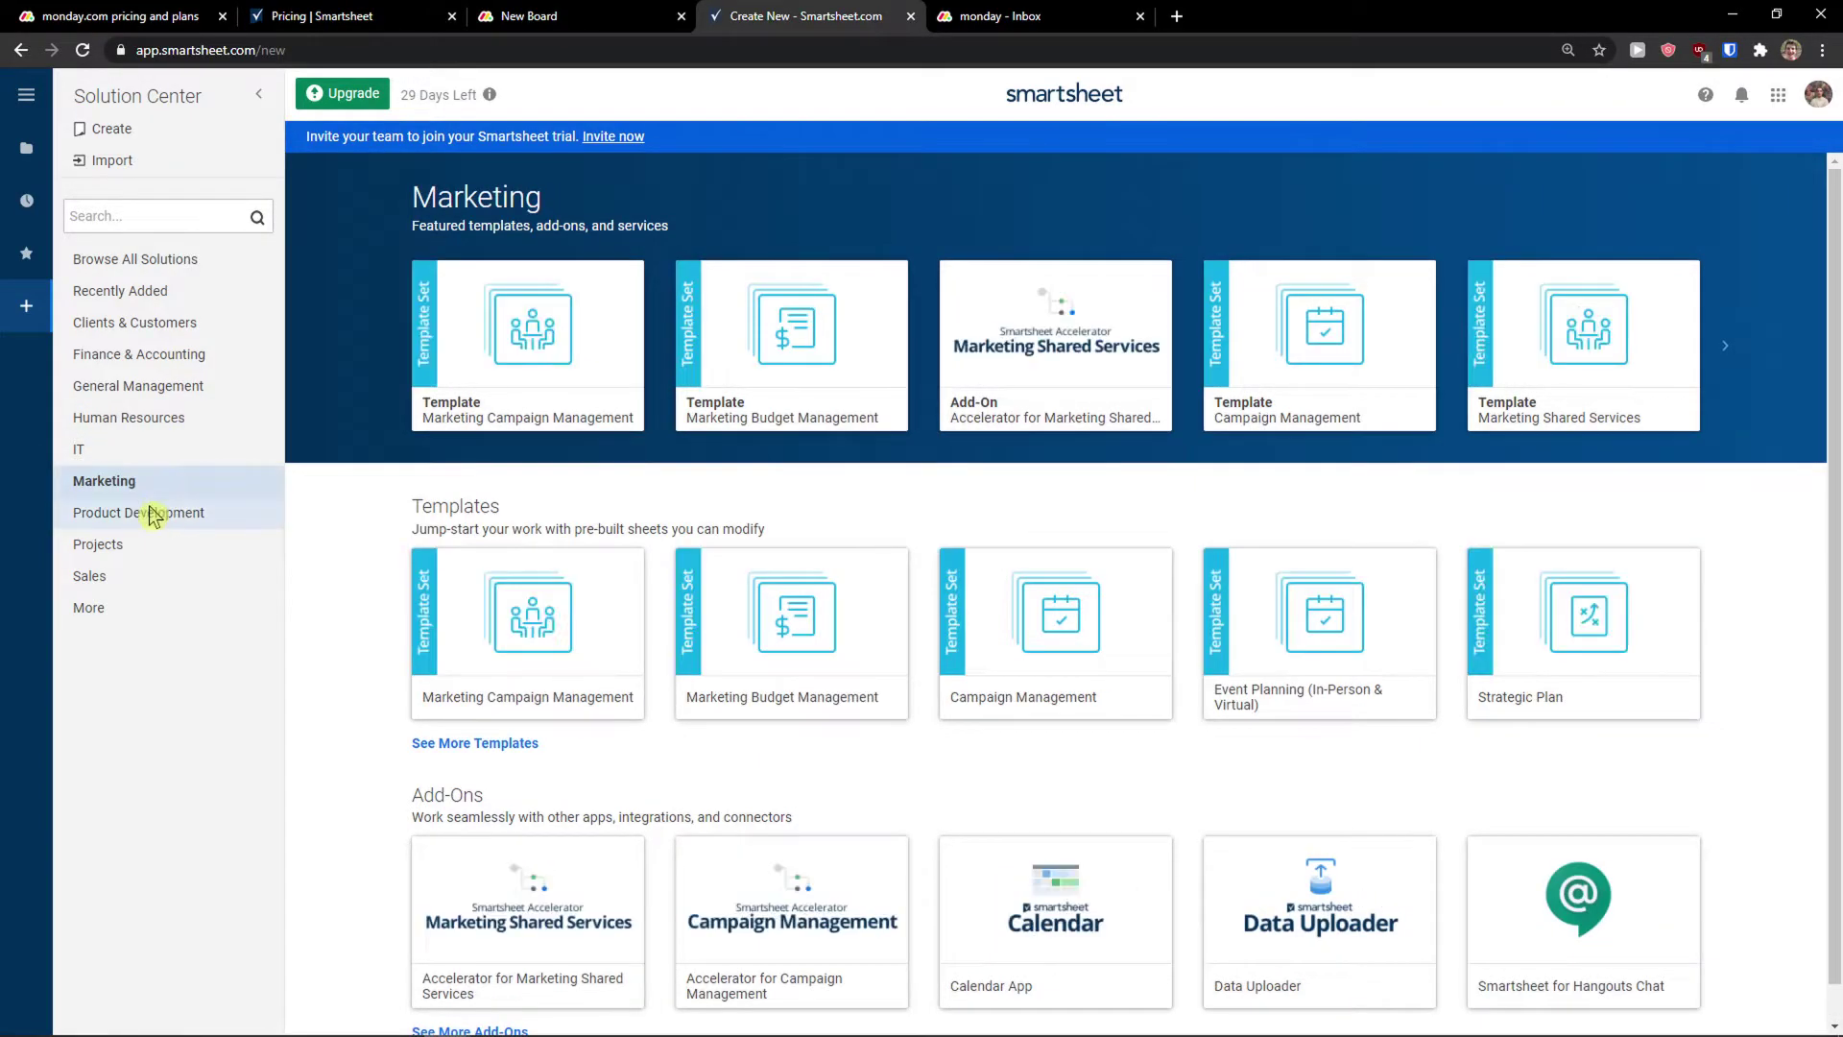
left_click(139, 513)
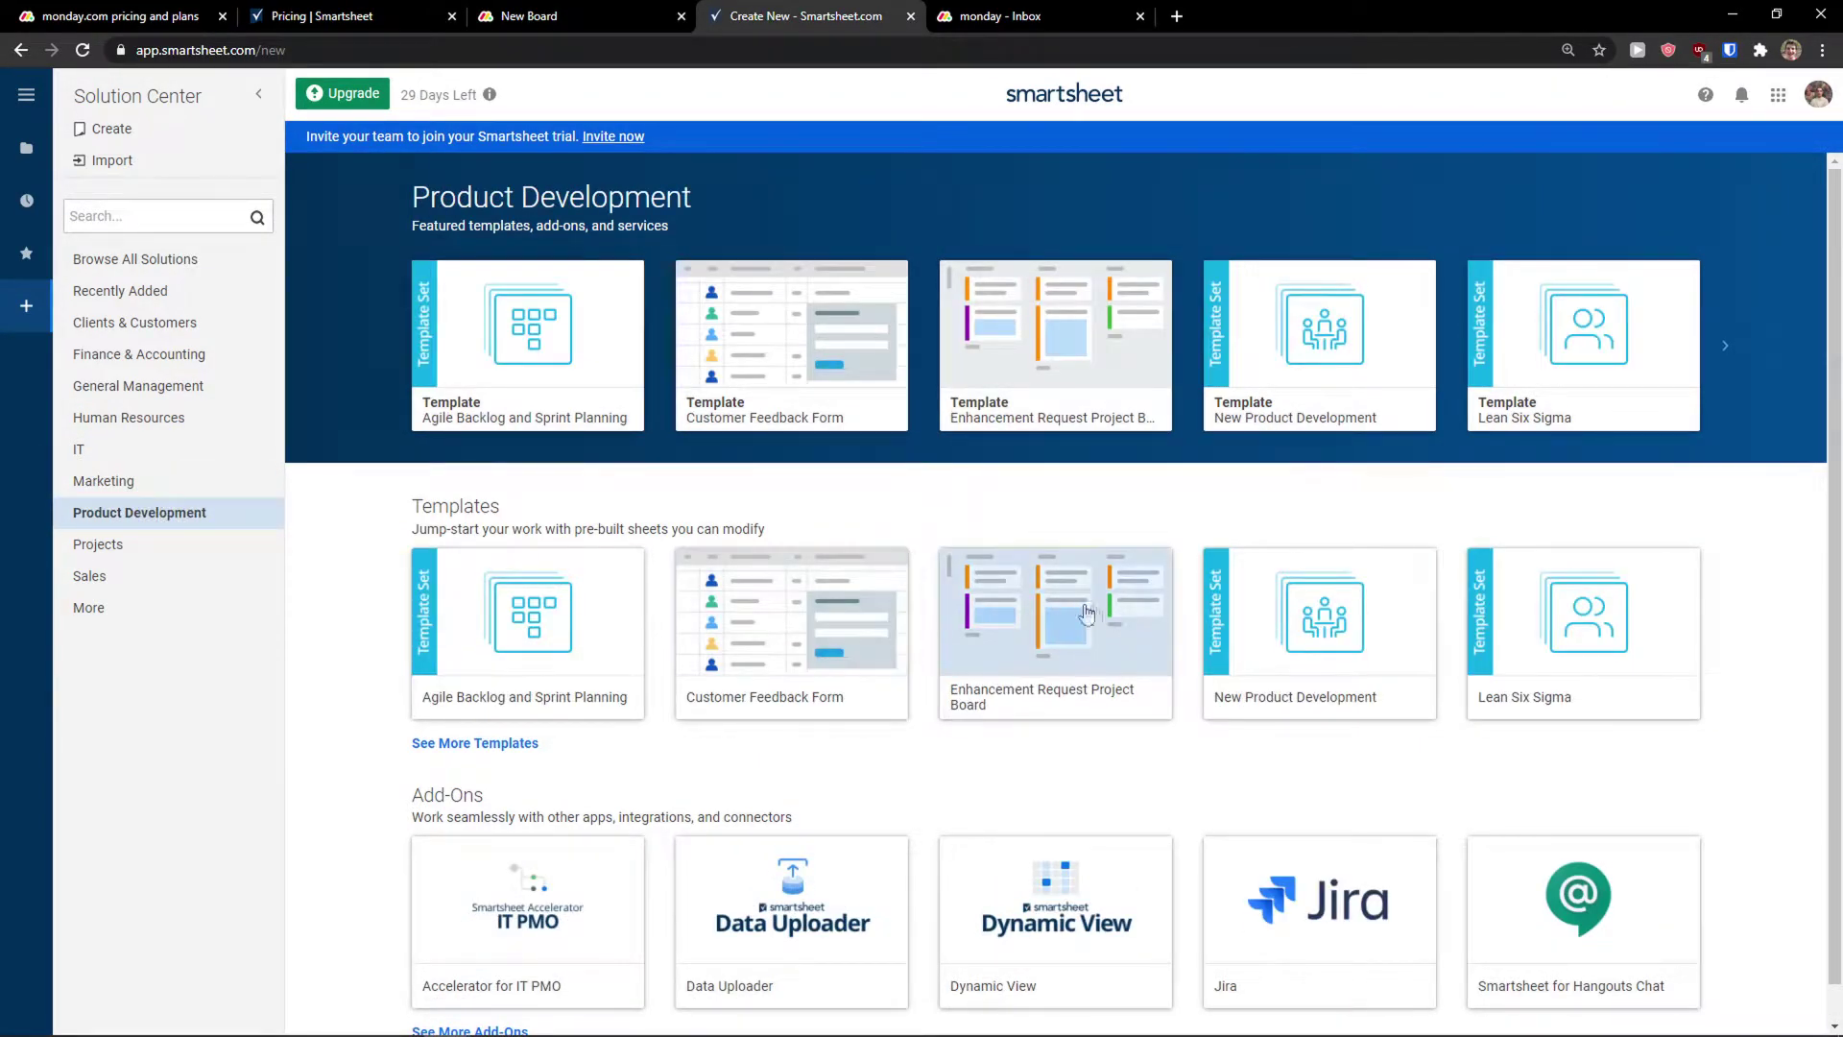
left_click(139, 387)
left_click(140, 354)
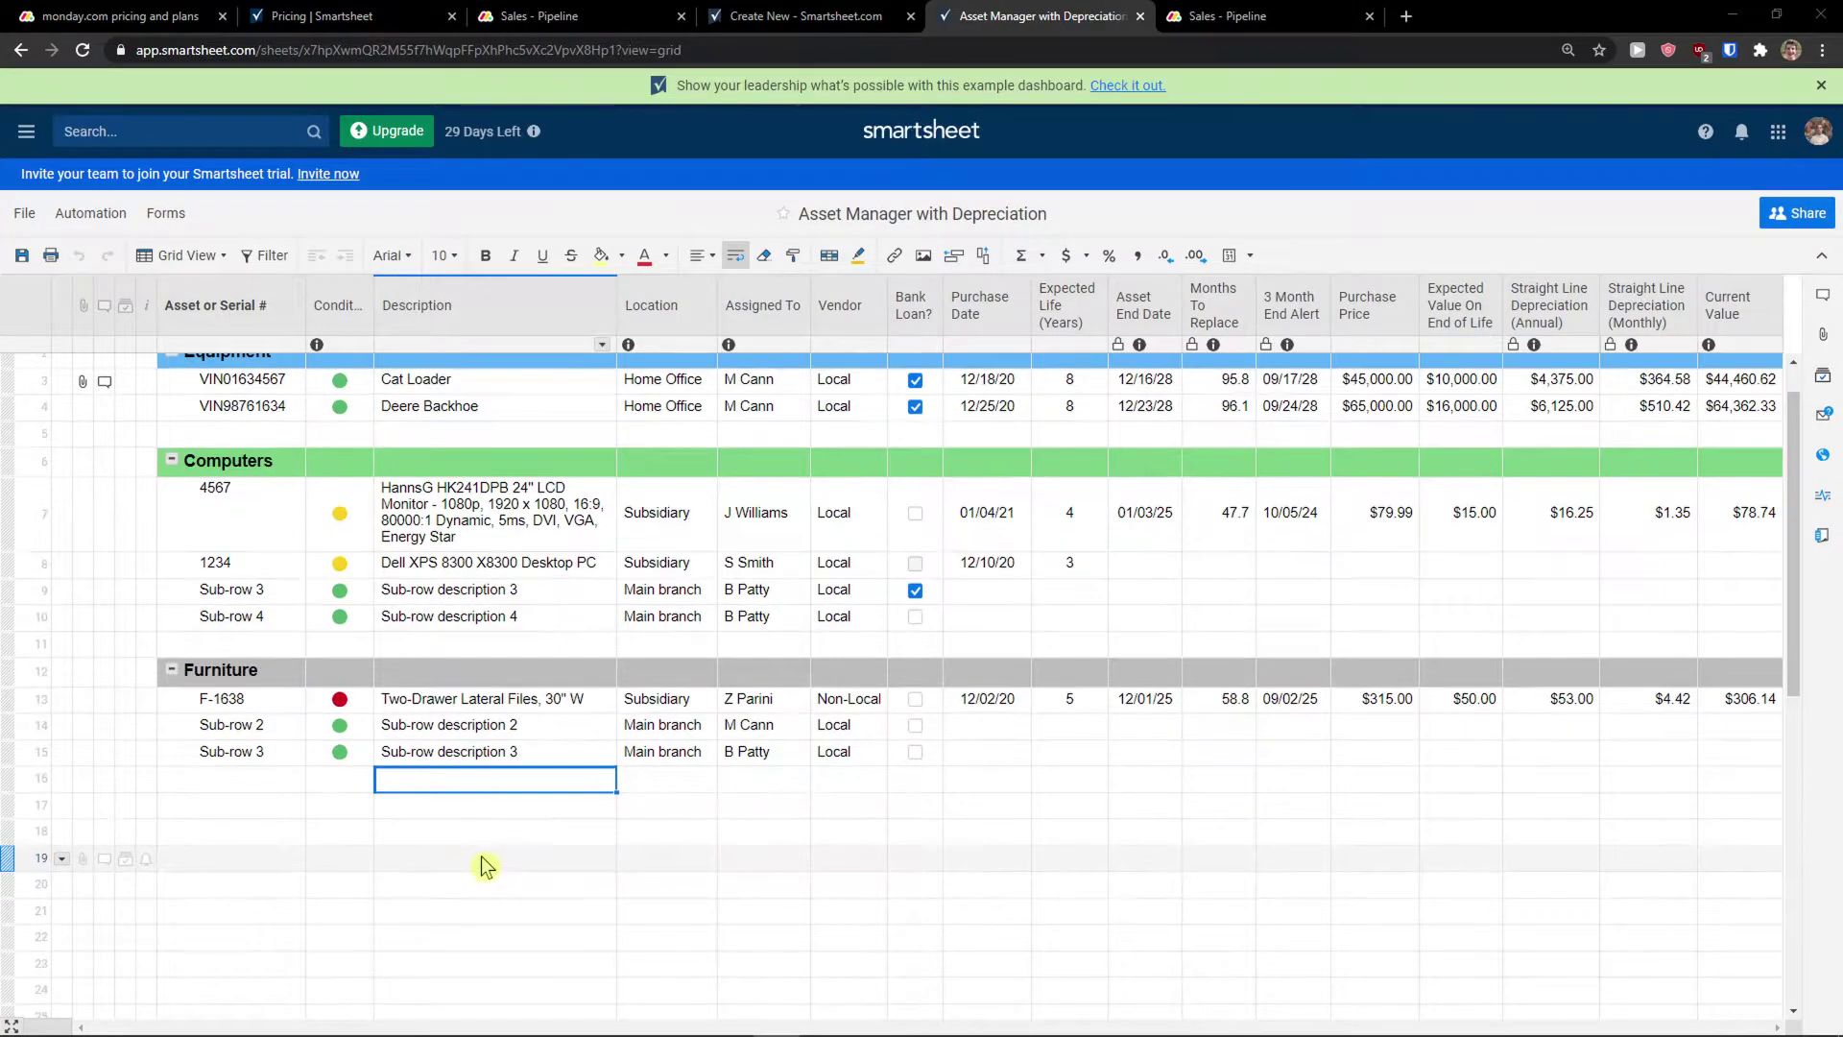
scroll(471, 860, "down", 2)
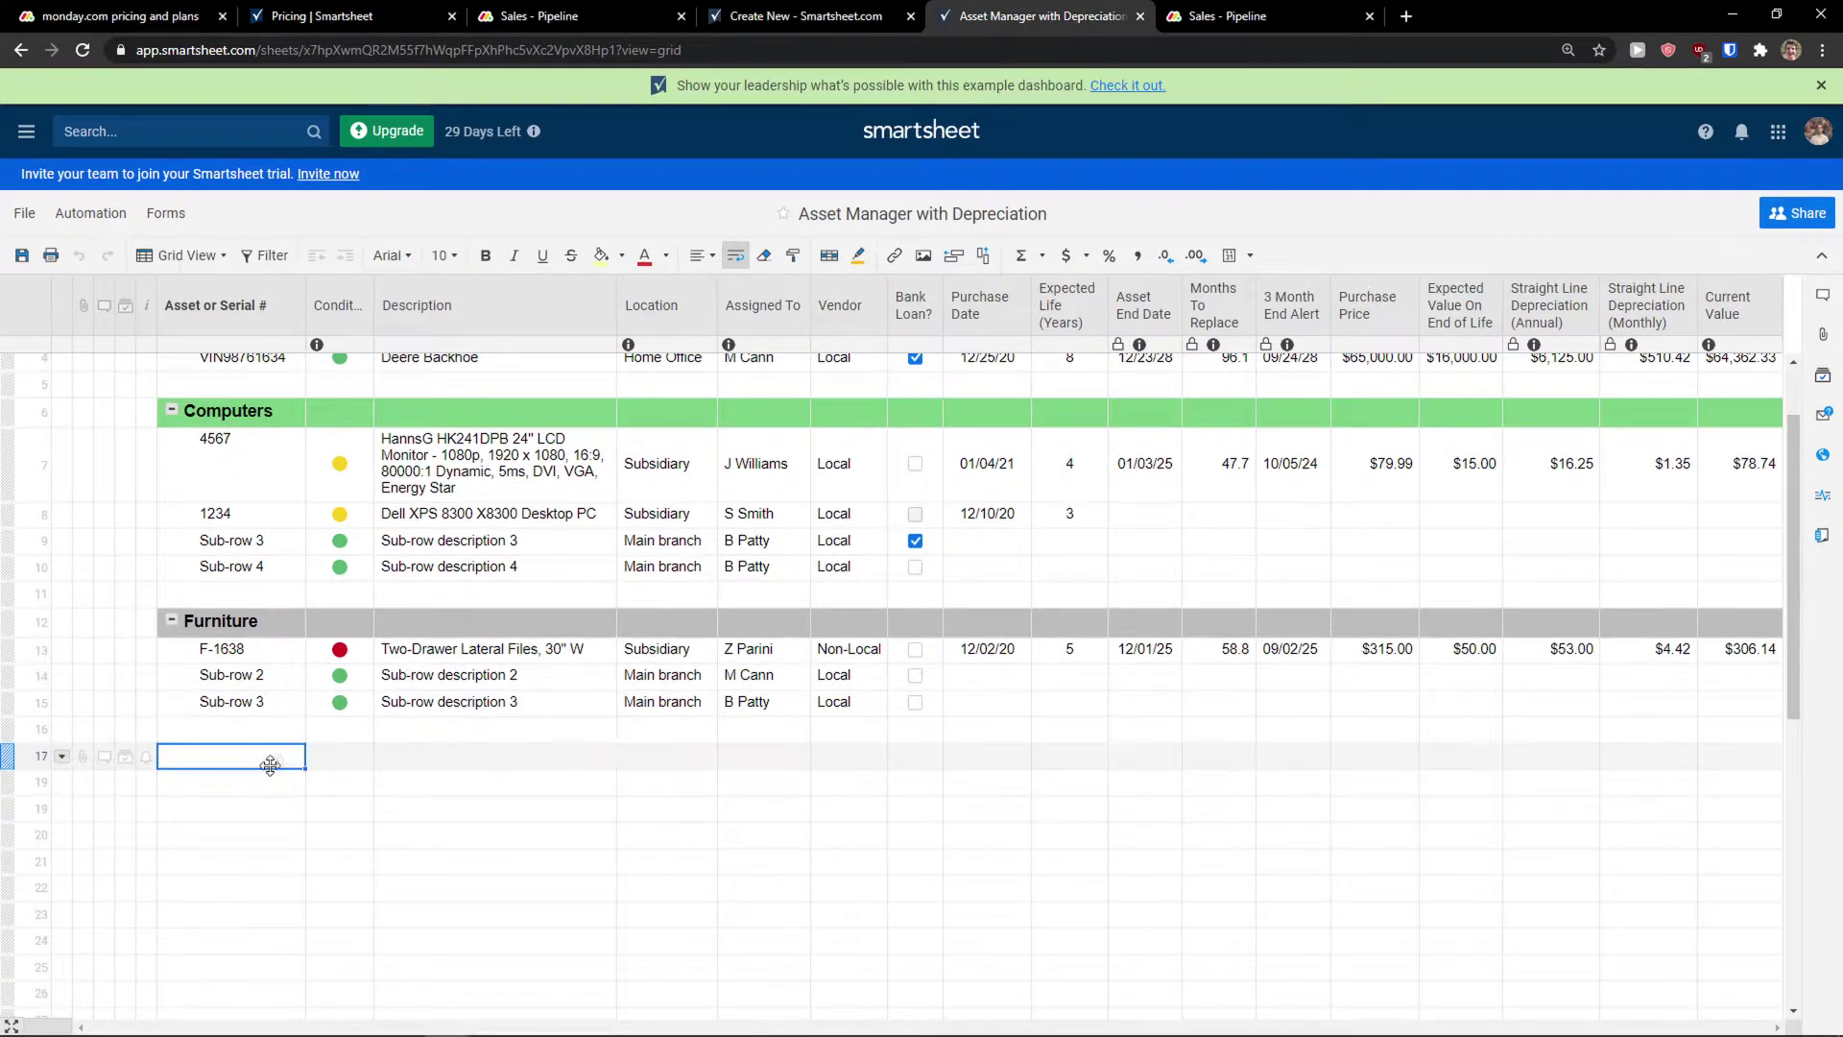
Enter Task 1 as the description of the new row 16 under Furniture in the Asset Manager sheet
double_click(438, 738)
scroll(442, 759, "up", 1)
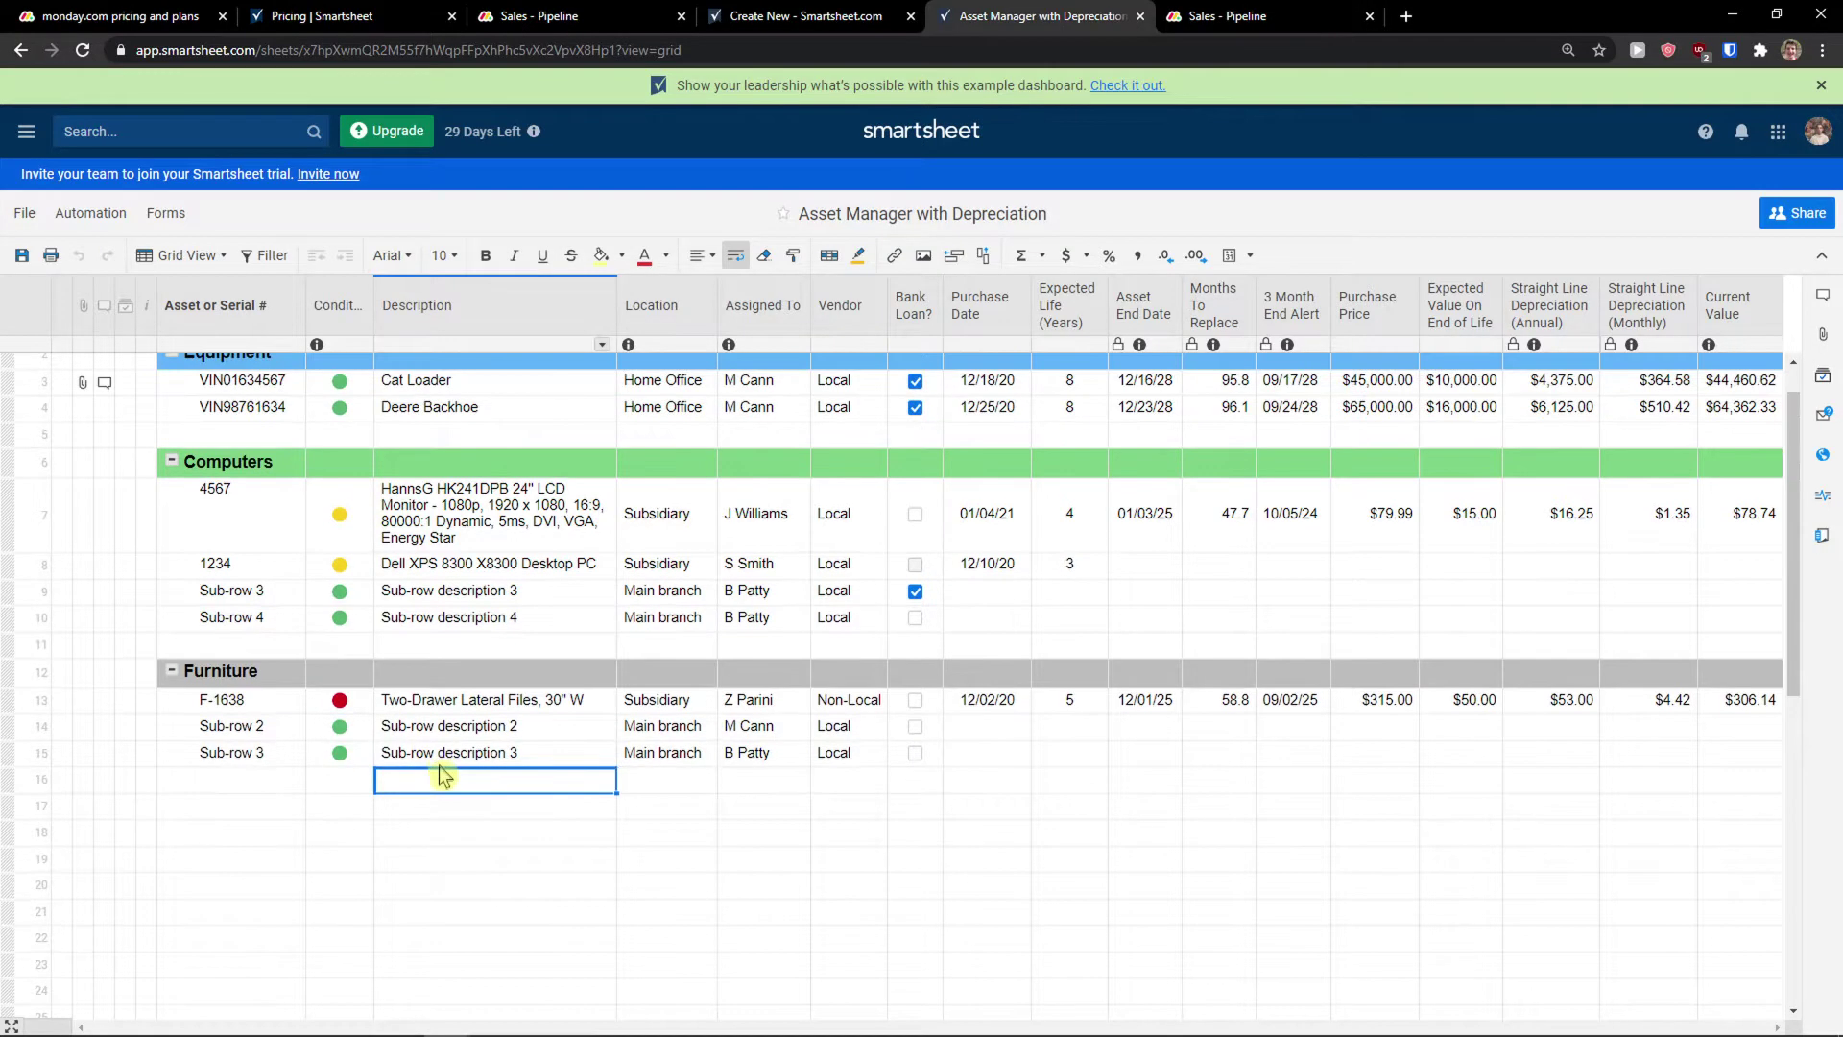
scroll(442, 758, "down", 1)
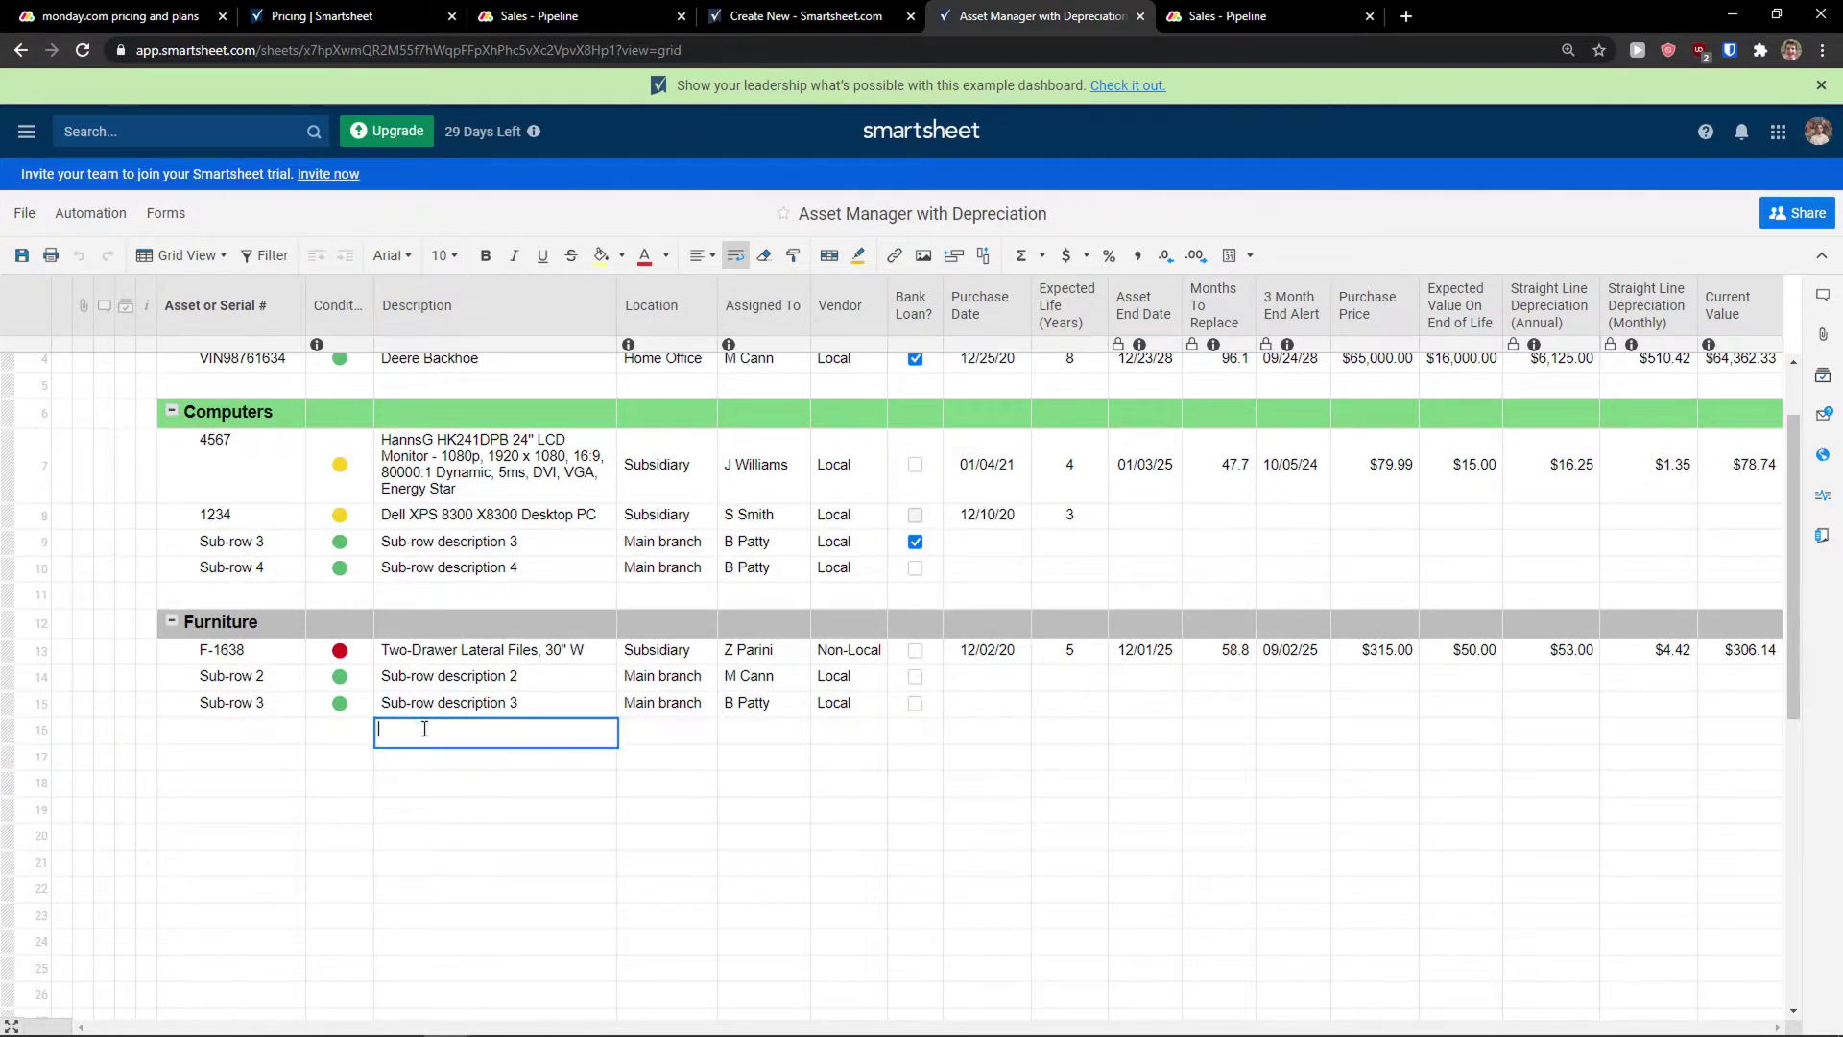
double_click(436, 736)
right_click(402, 725)
double_click(421, 732)
type("Task 1")
key("Return")
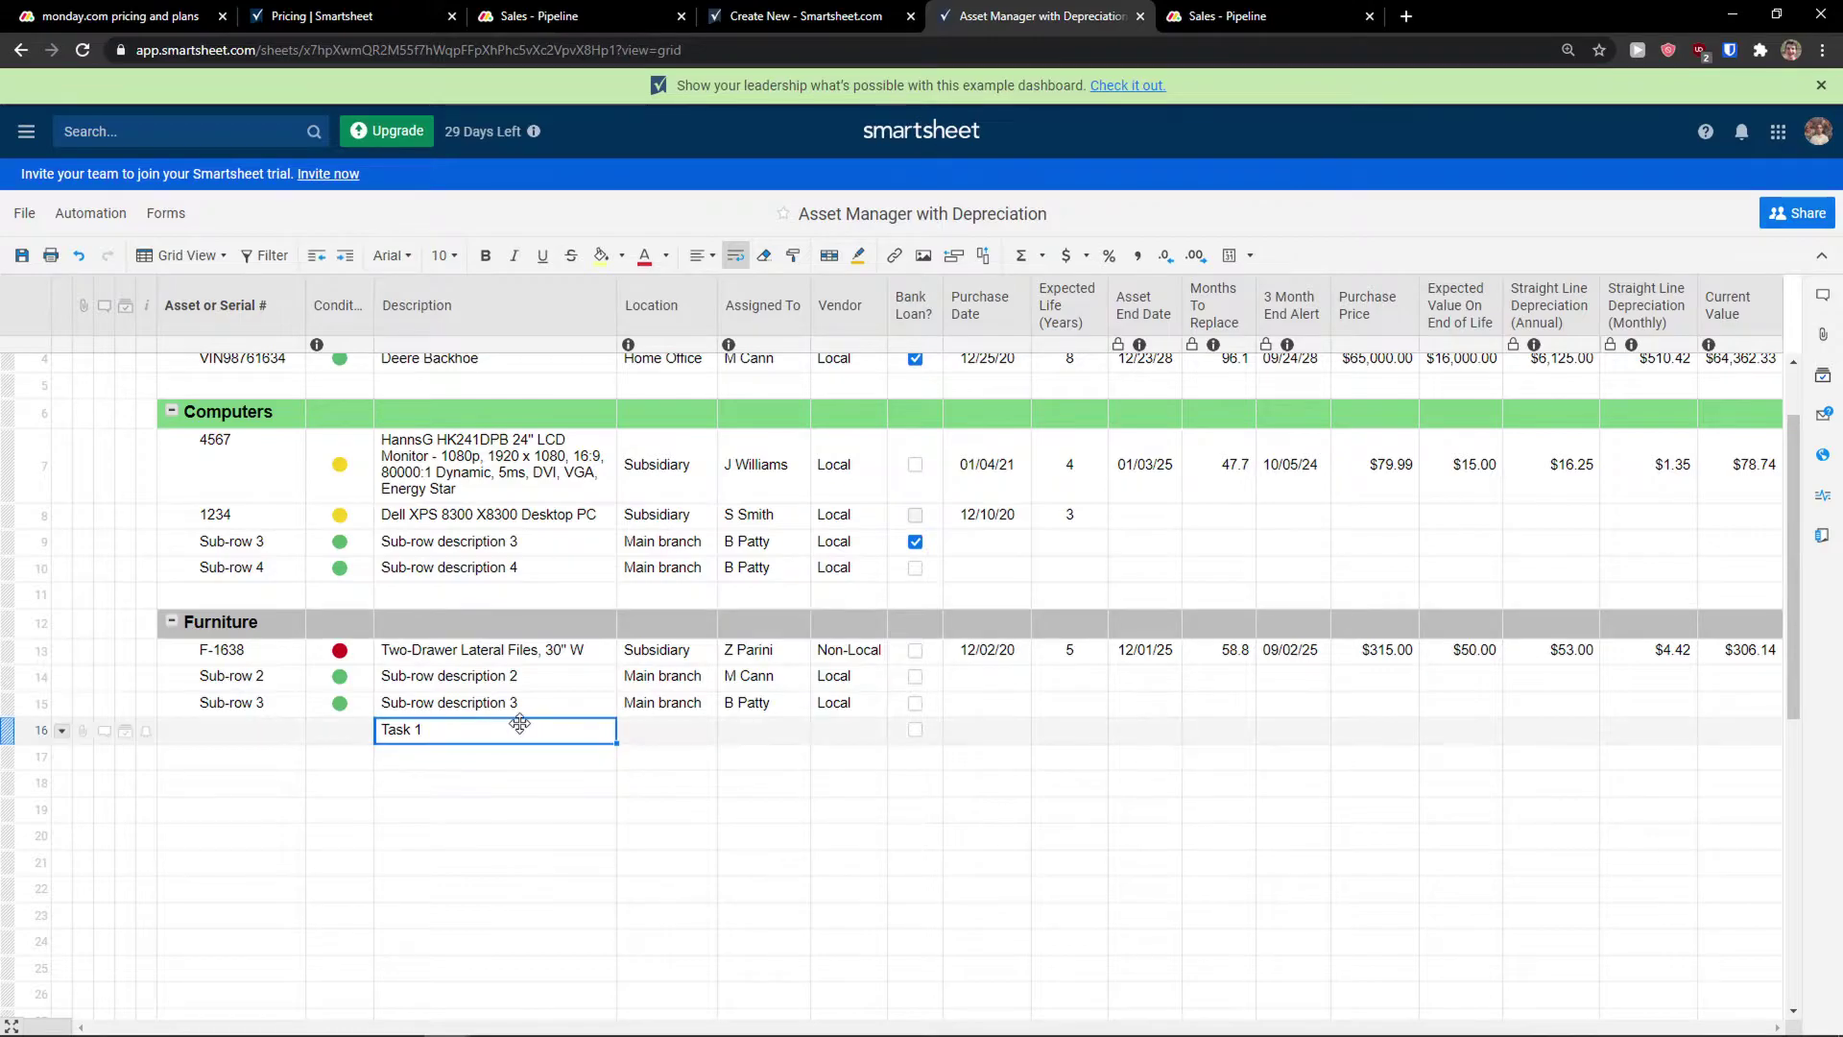
scroll(497, 778, "up", 1)
scroll(496, 779, "up", 1)
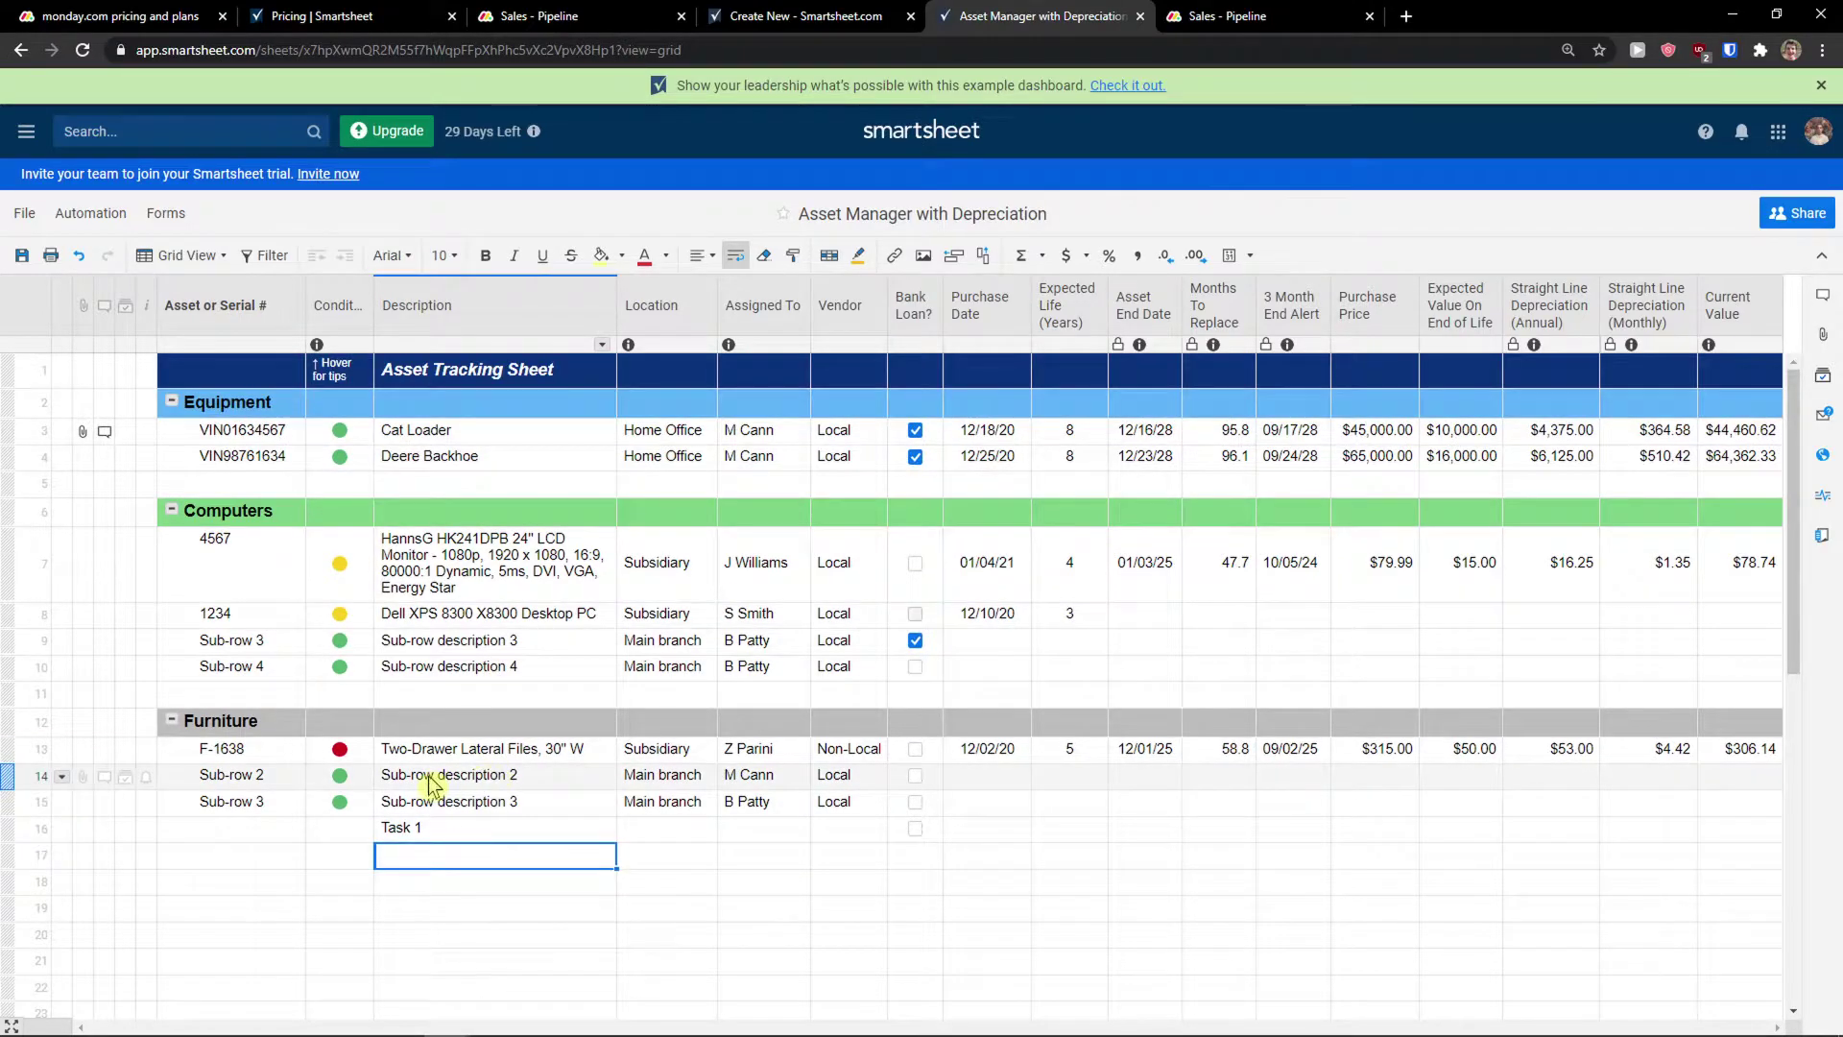
scroll(432, 785, "down", 1)
Step through the Task 1 row's cells, peeking at the Red/Yellow/Green Condition choices without picking one
left_click(339, 779)
left_click(357, 781)
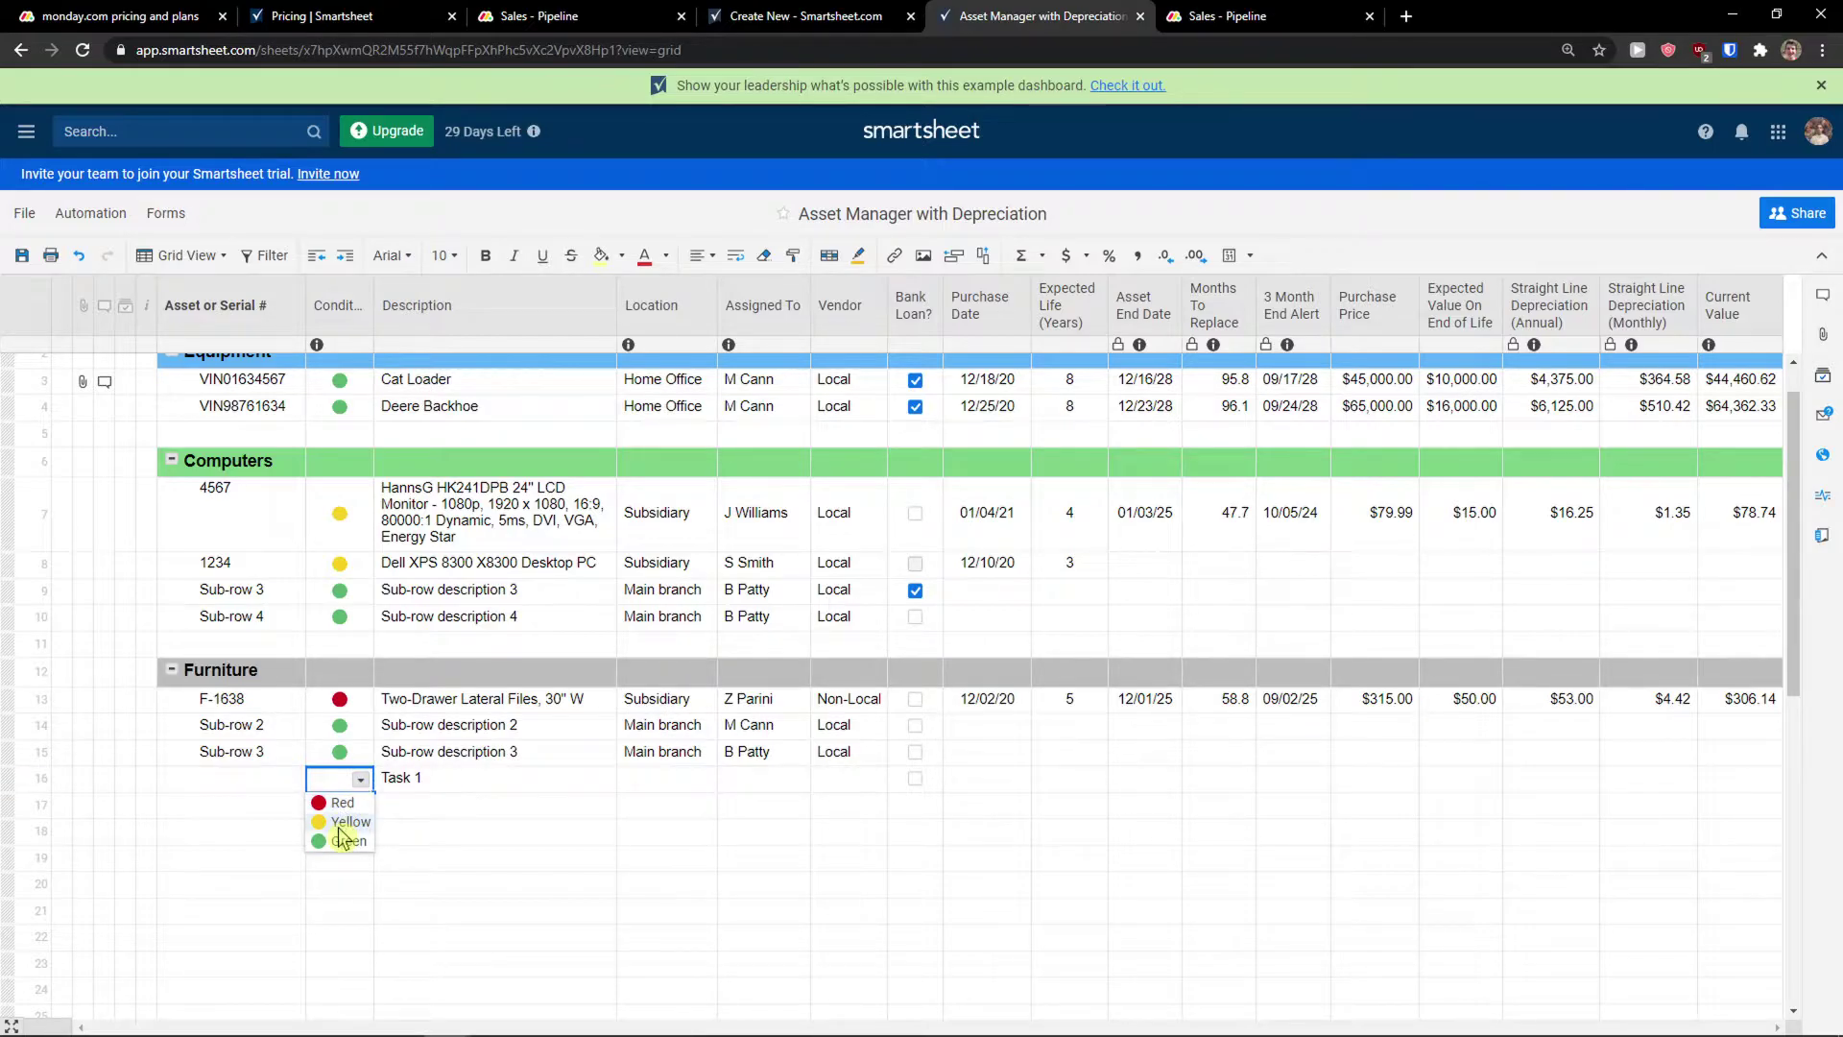
left_click(850, 778)
left_click(662, 777)
left_click(946, 776)
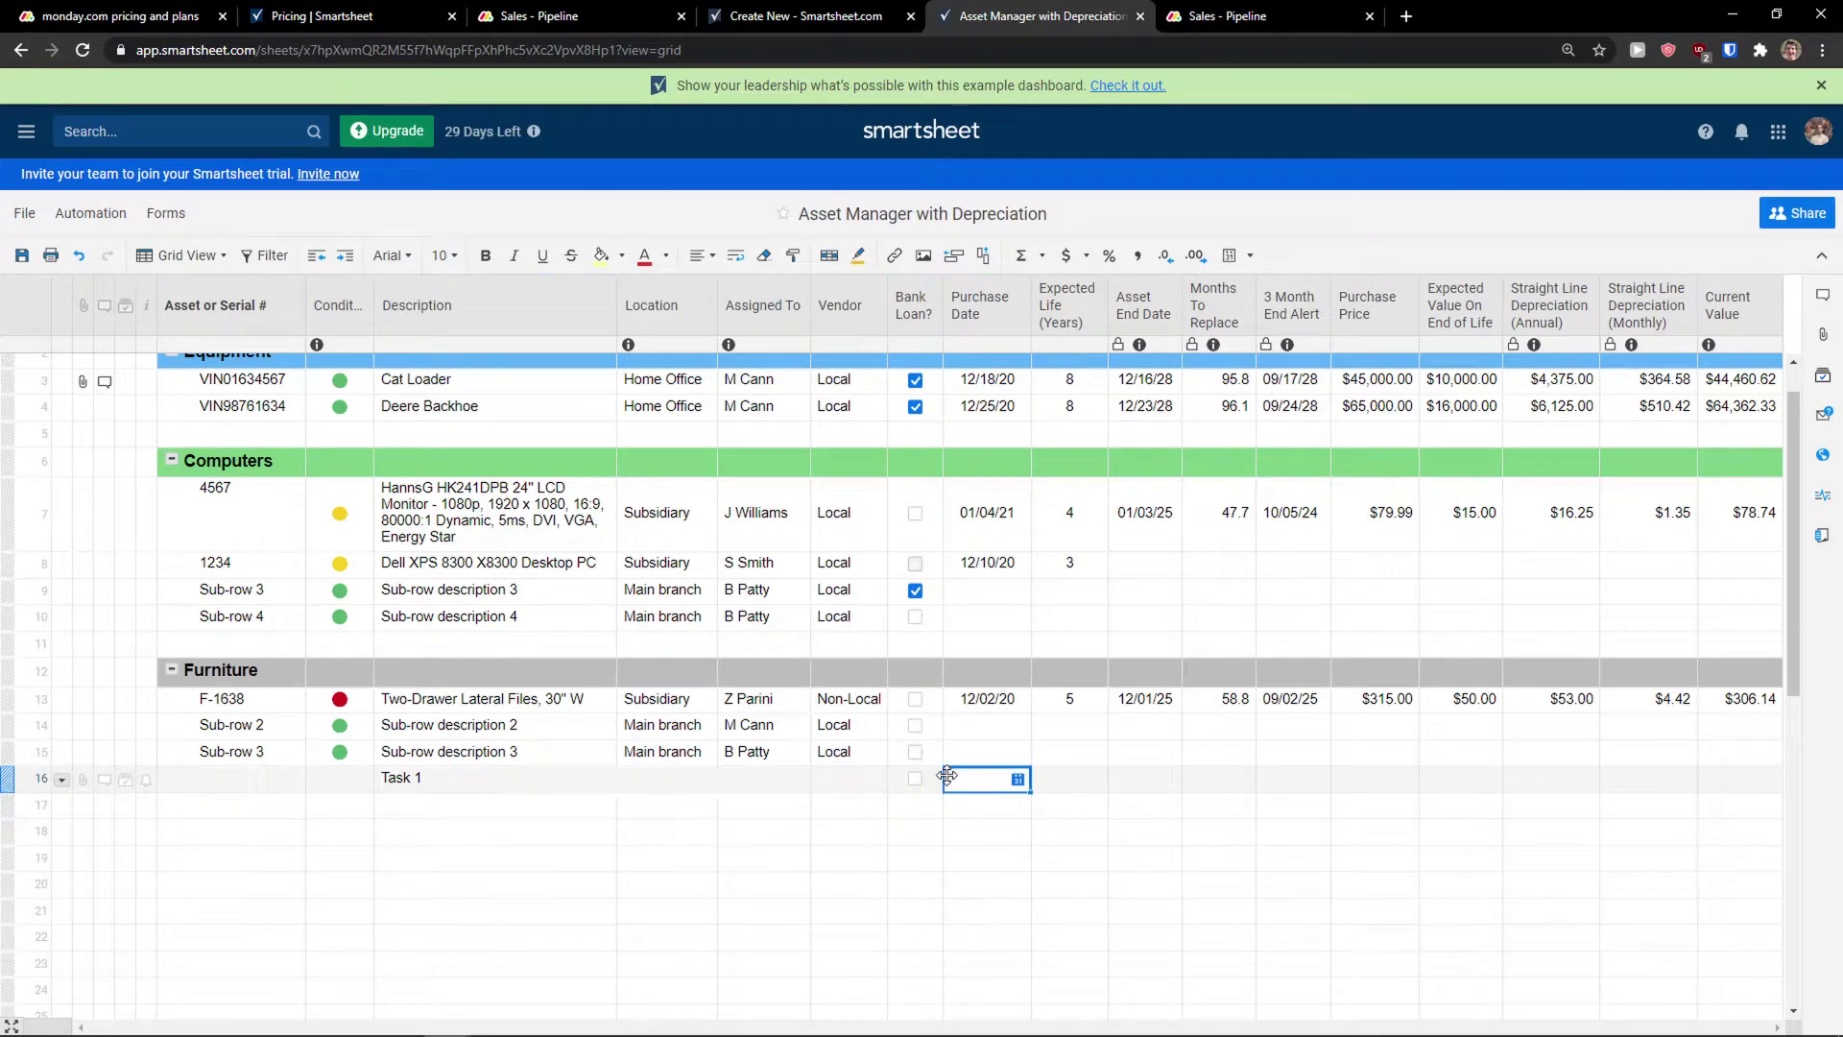
left_click(1069, 778)
left_click(1209, 779)
left_click(1291, 779)
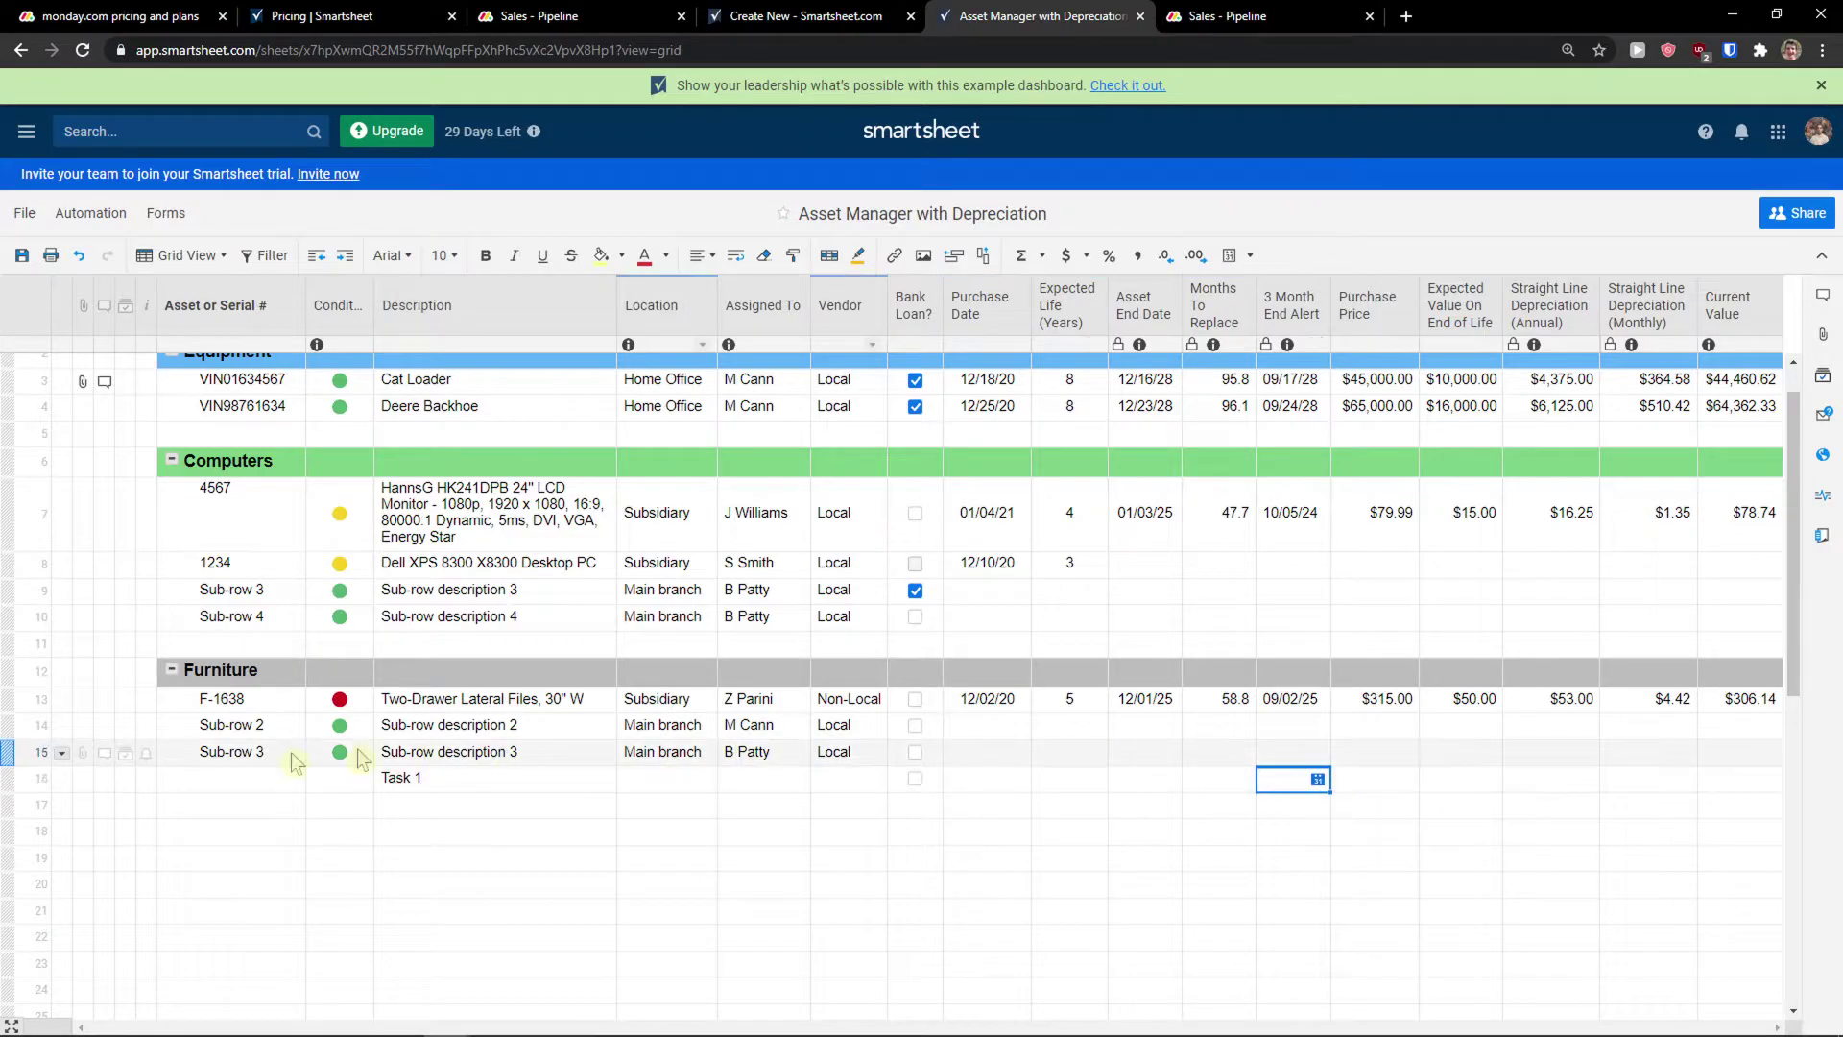
left_click(230, 778)
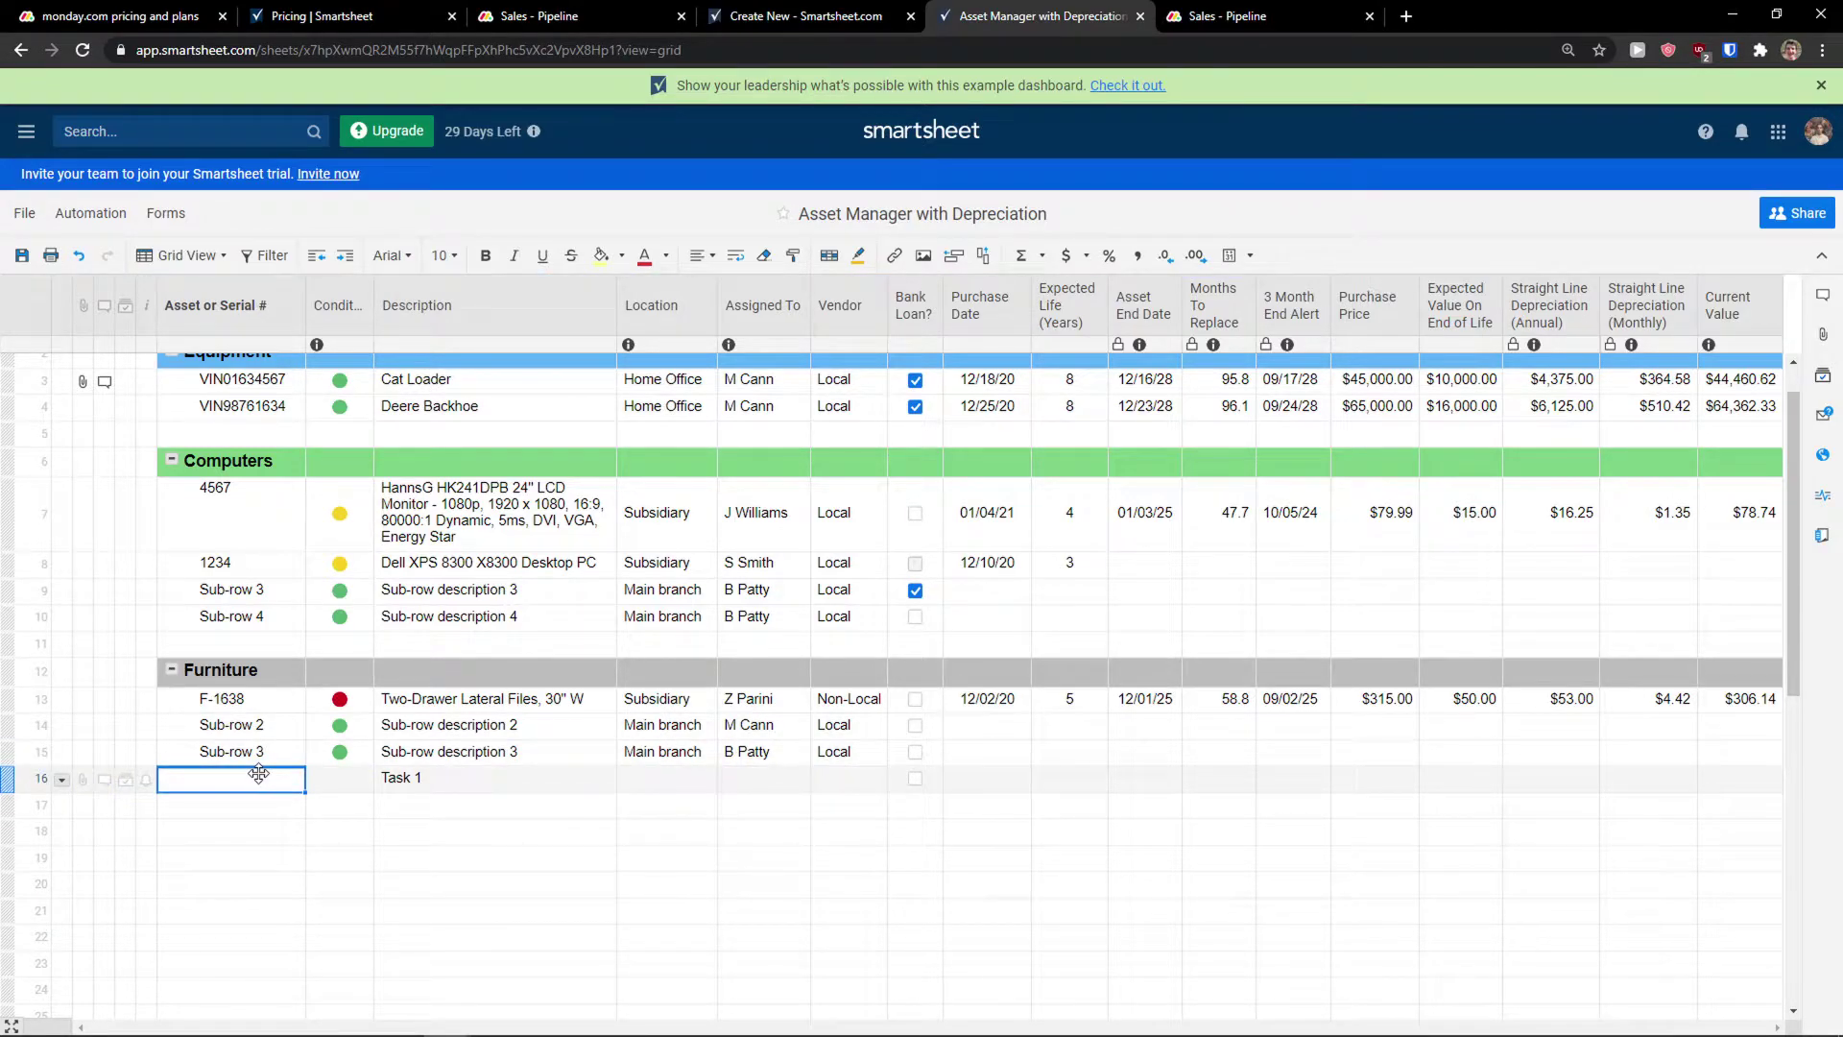
View and close the Task 1 row's Attachments panel and row actions, then select the Deere Backhoe row
left_click(109, 782)
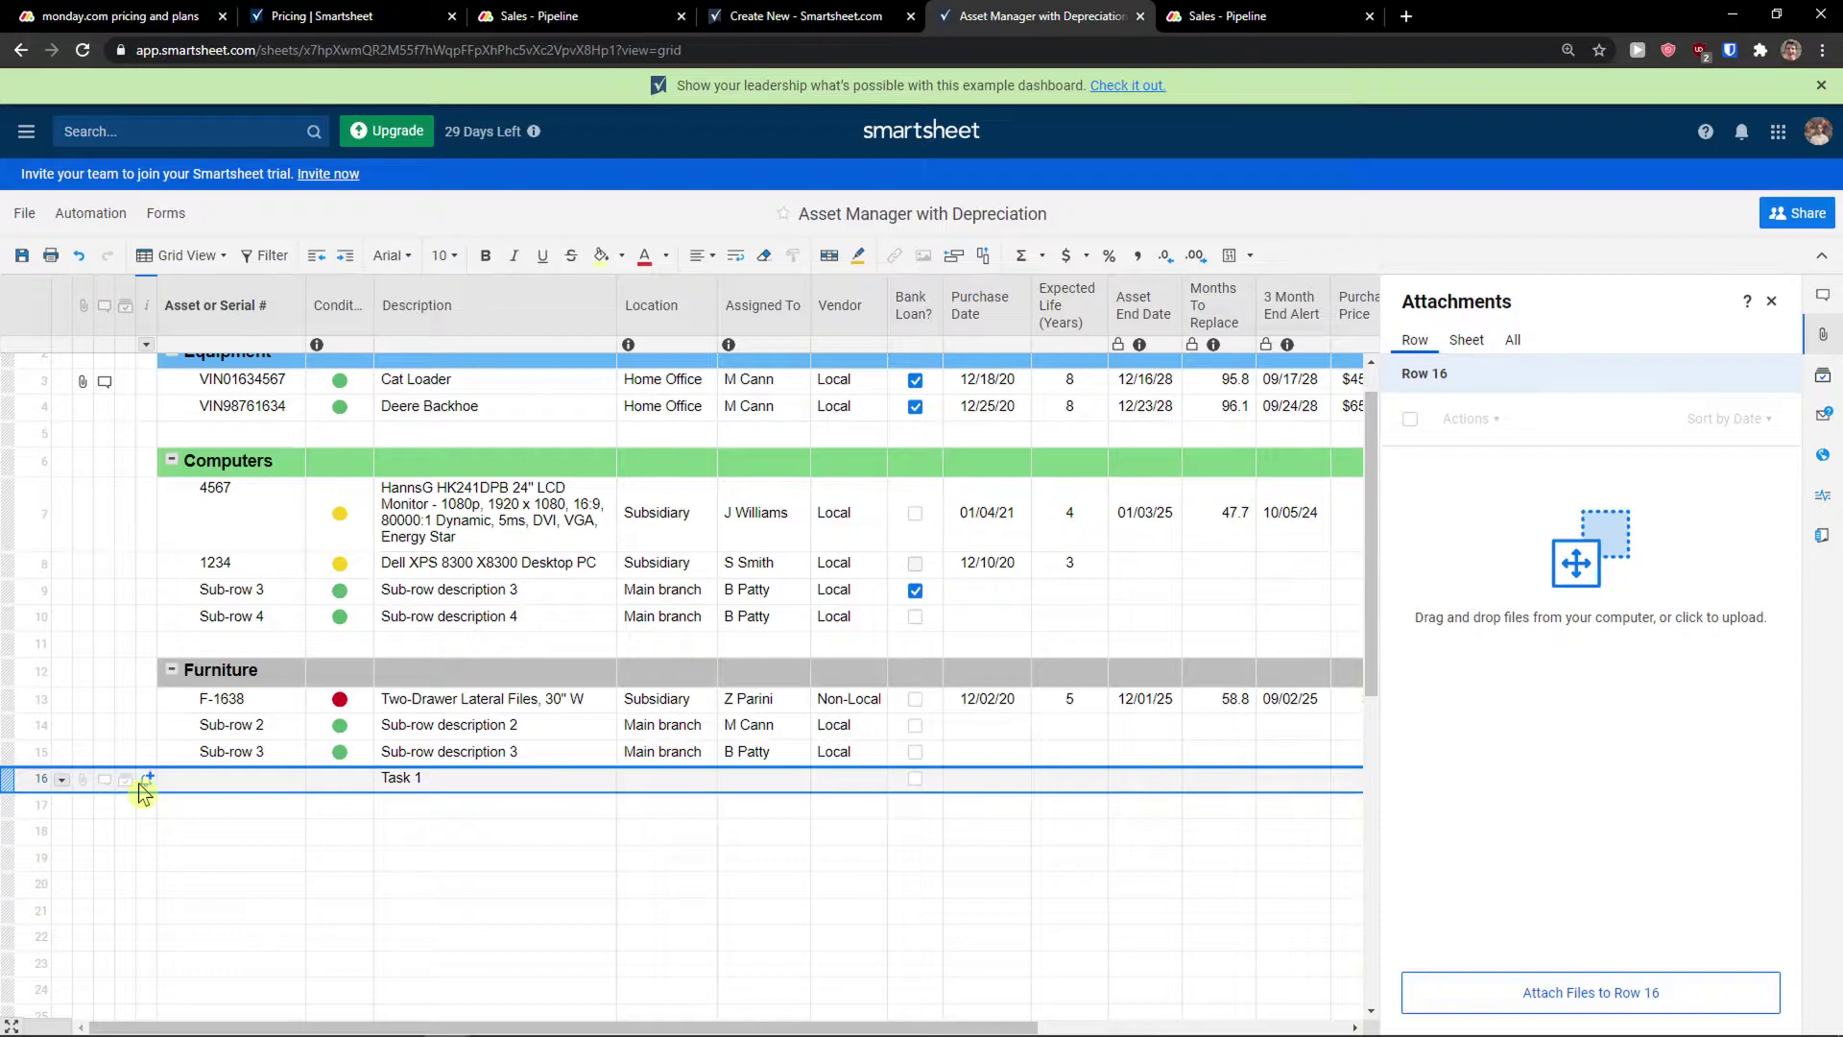
left_click(63, 780)
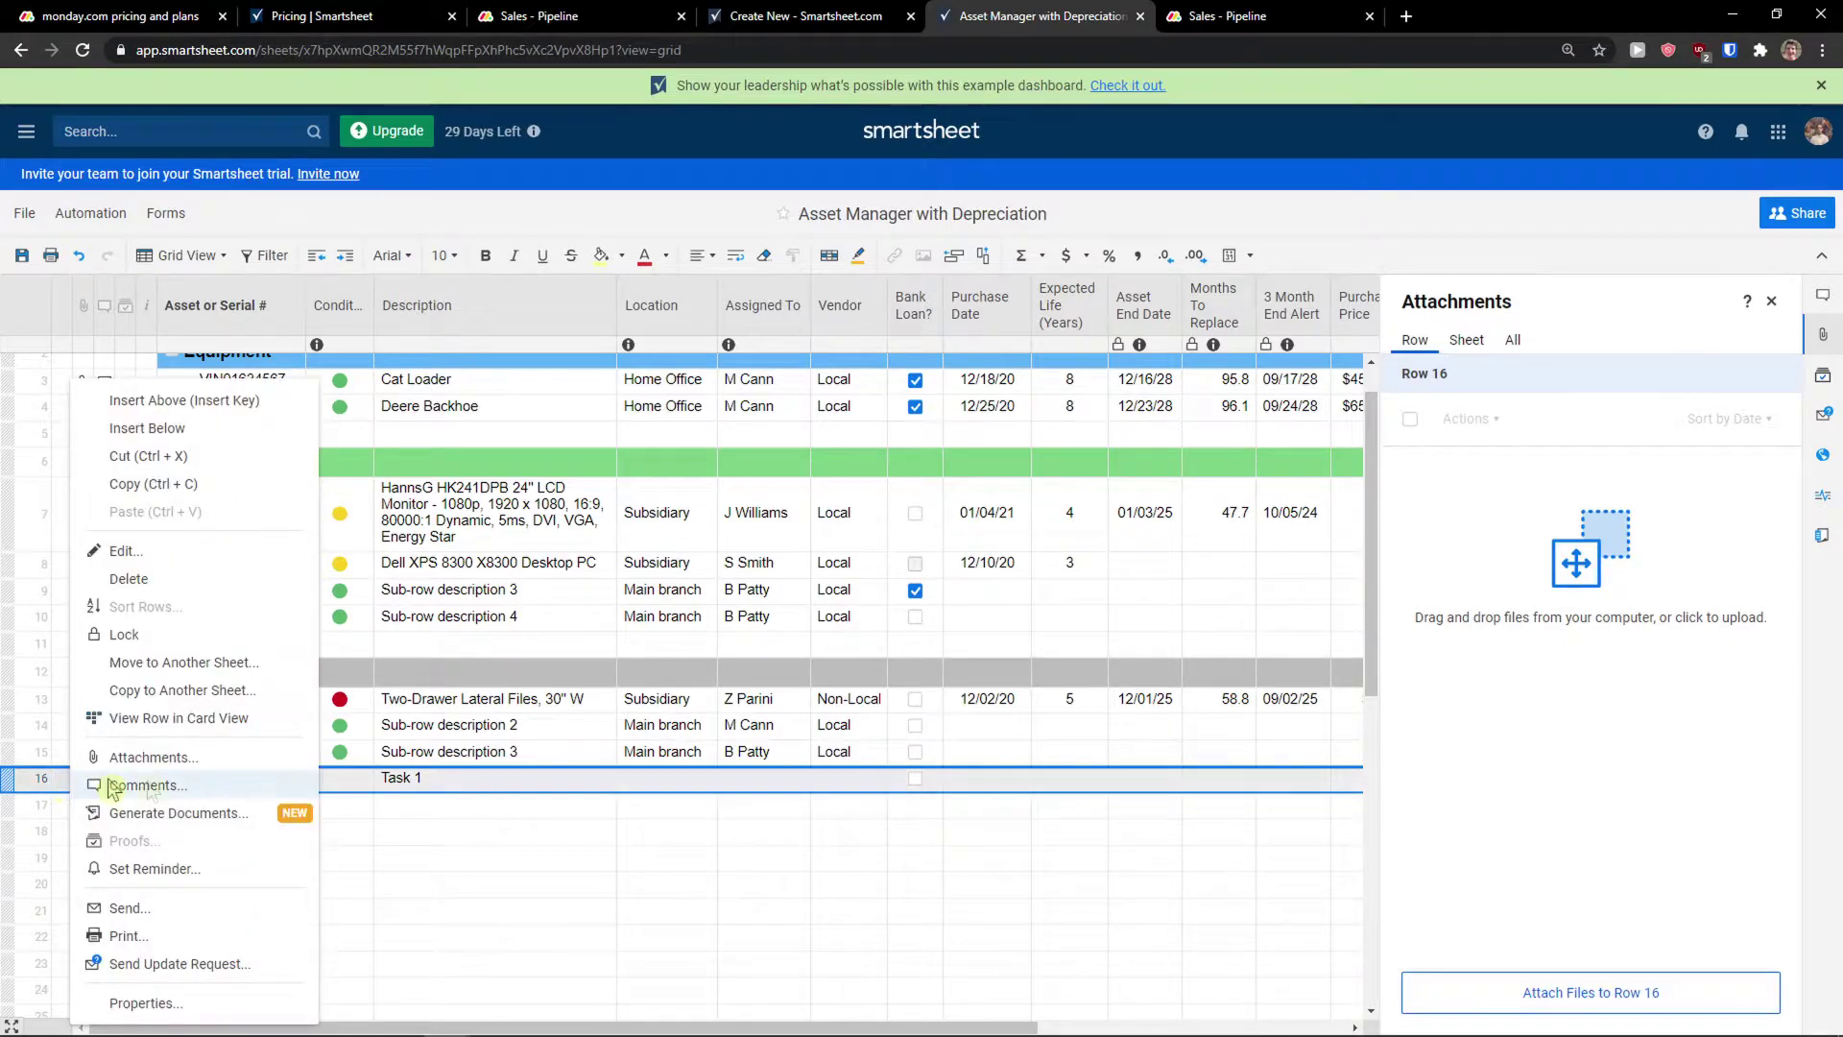
left_click(494, 806)
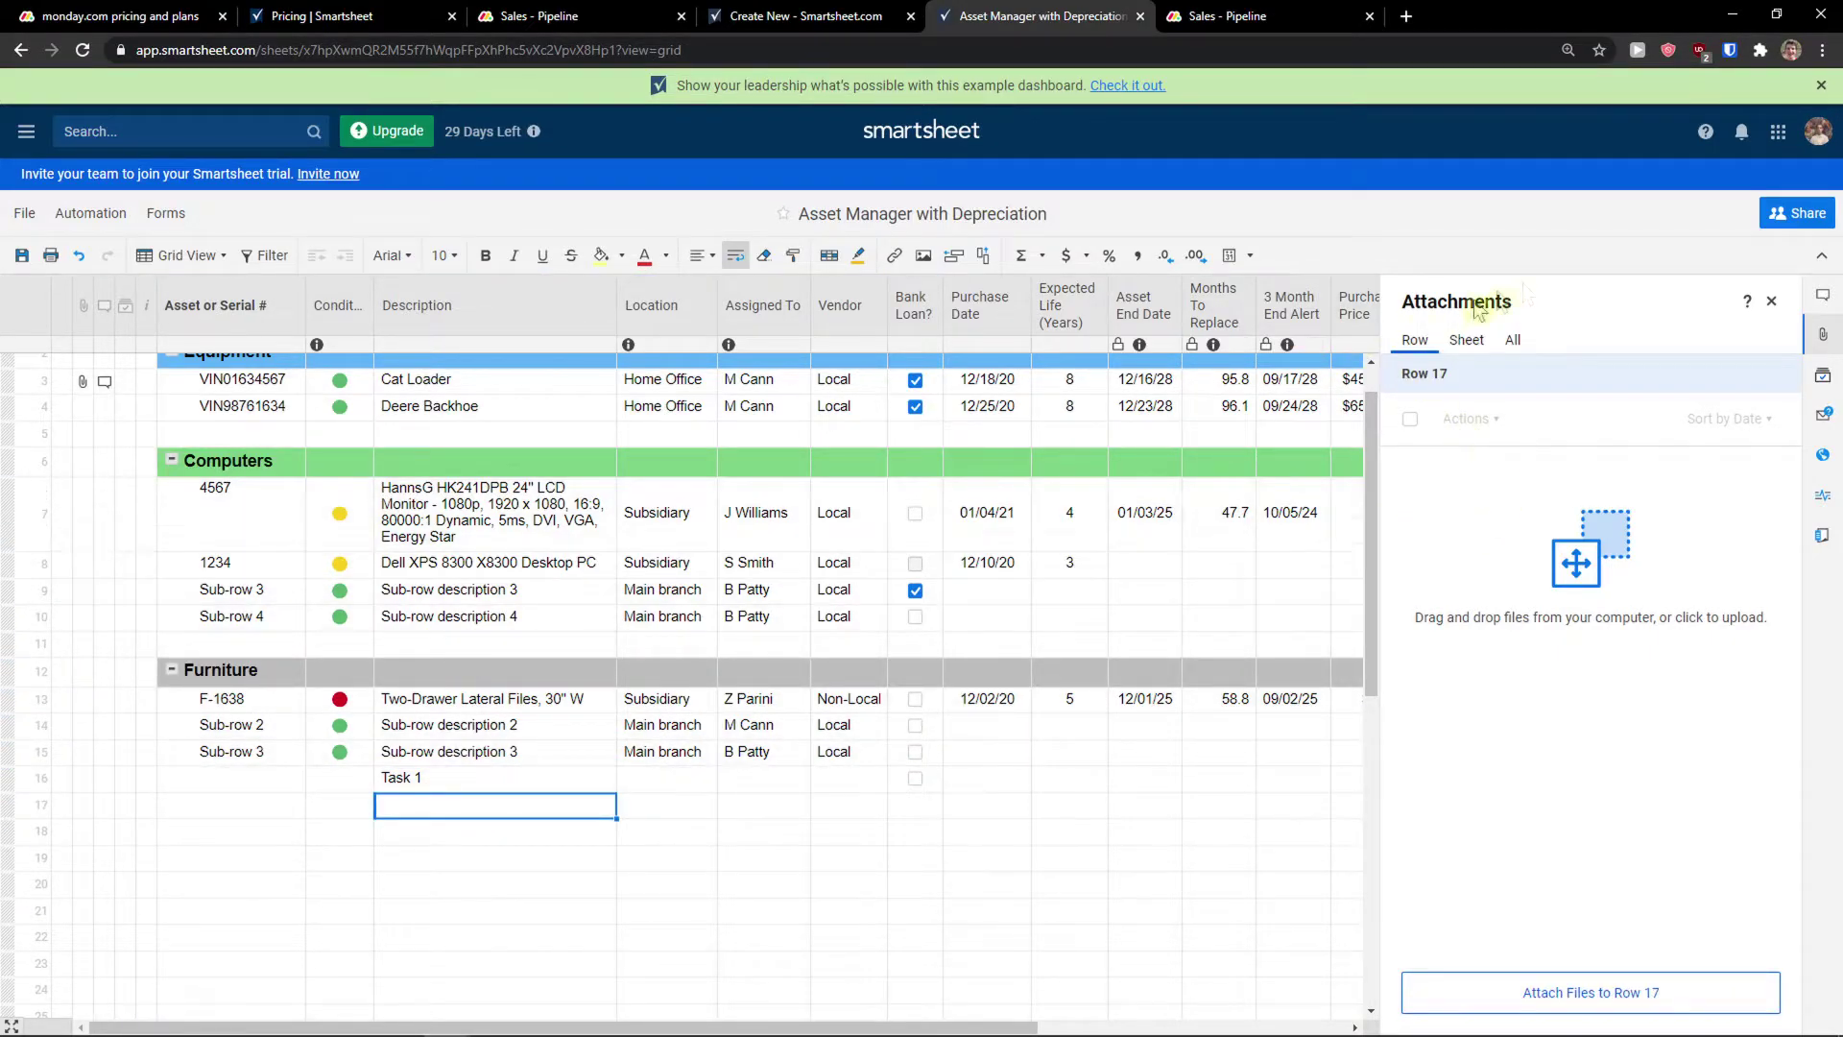
left_click(1771, 301)
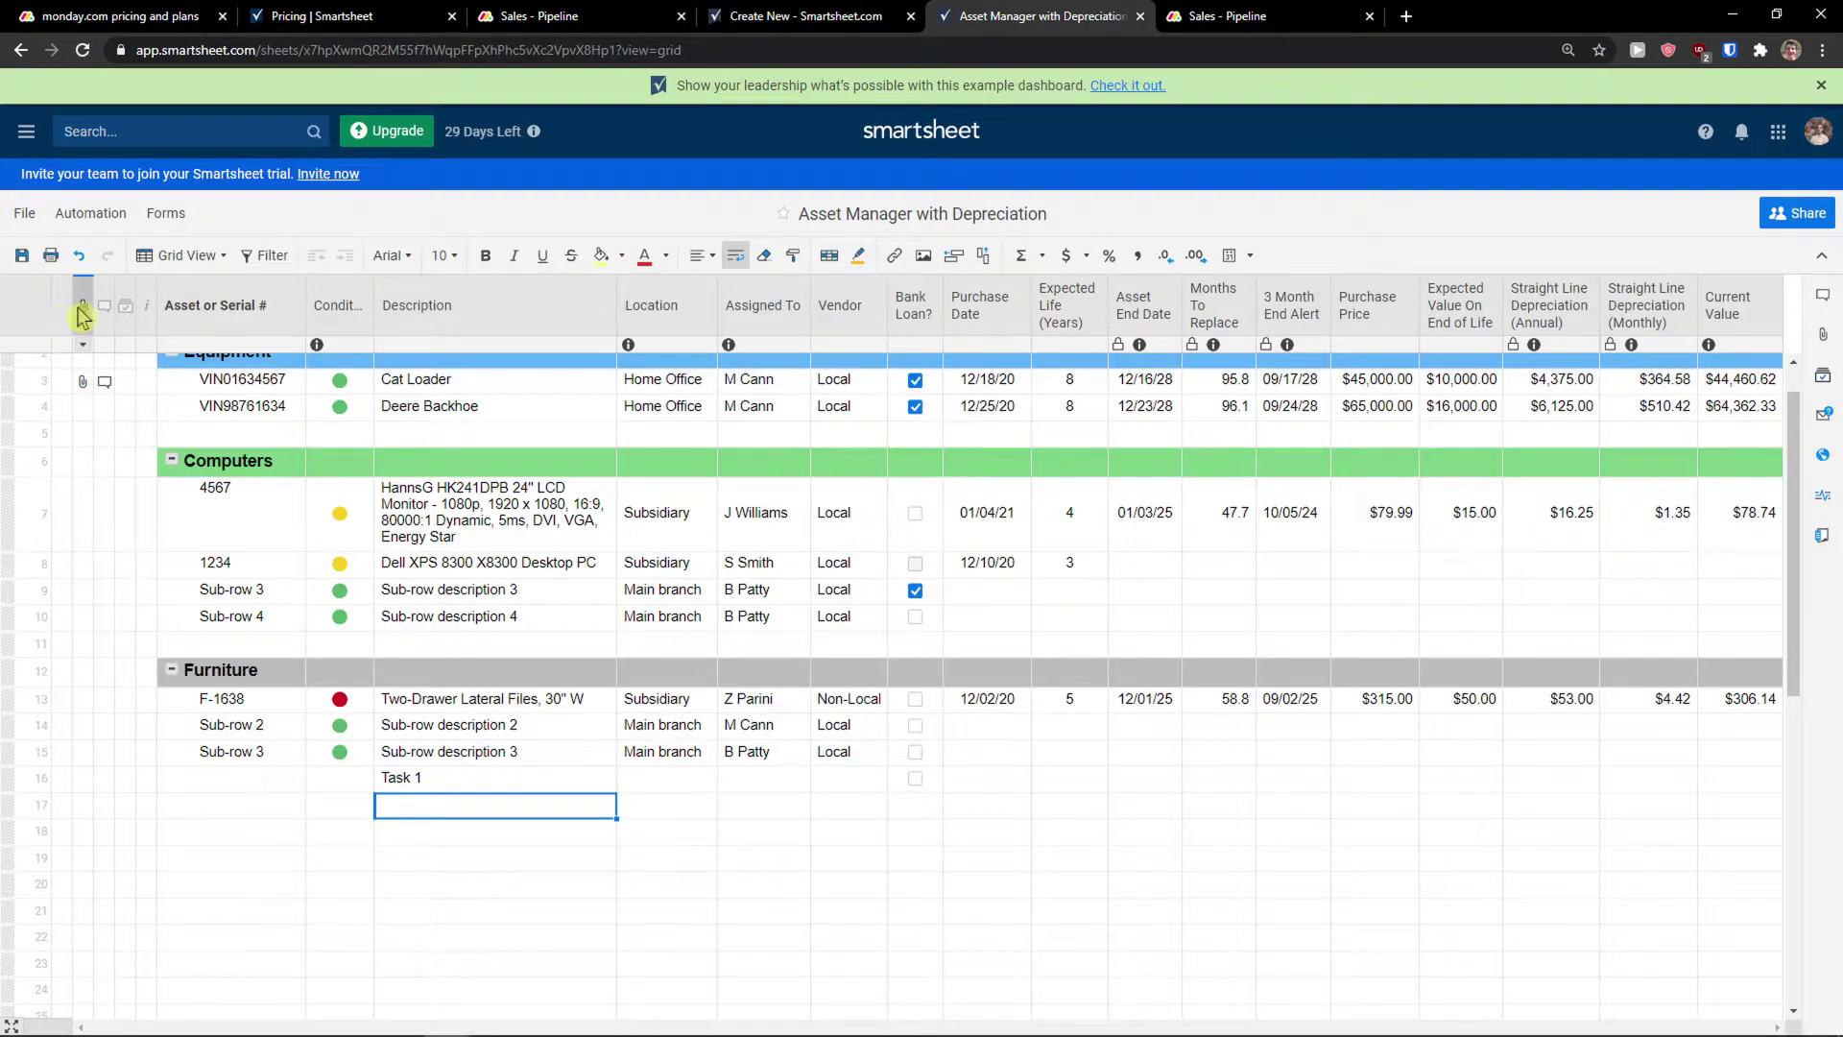
left_click(87, 312)
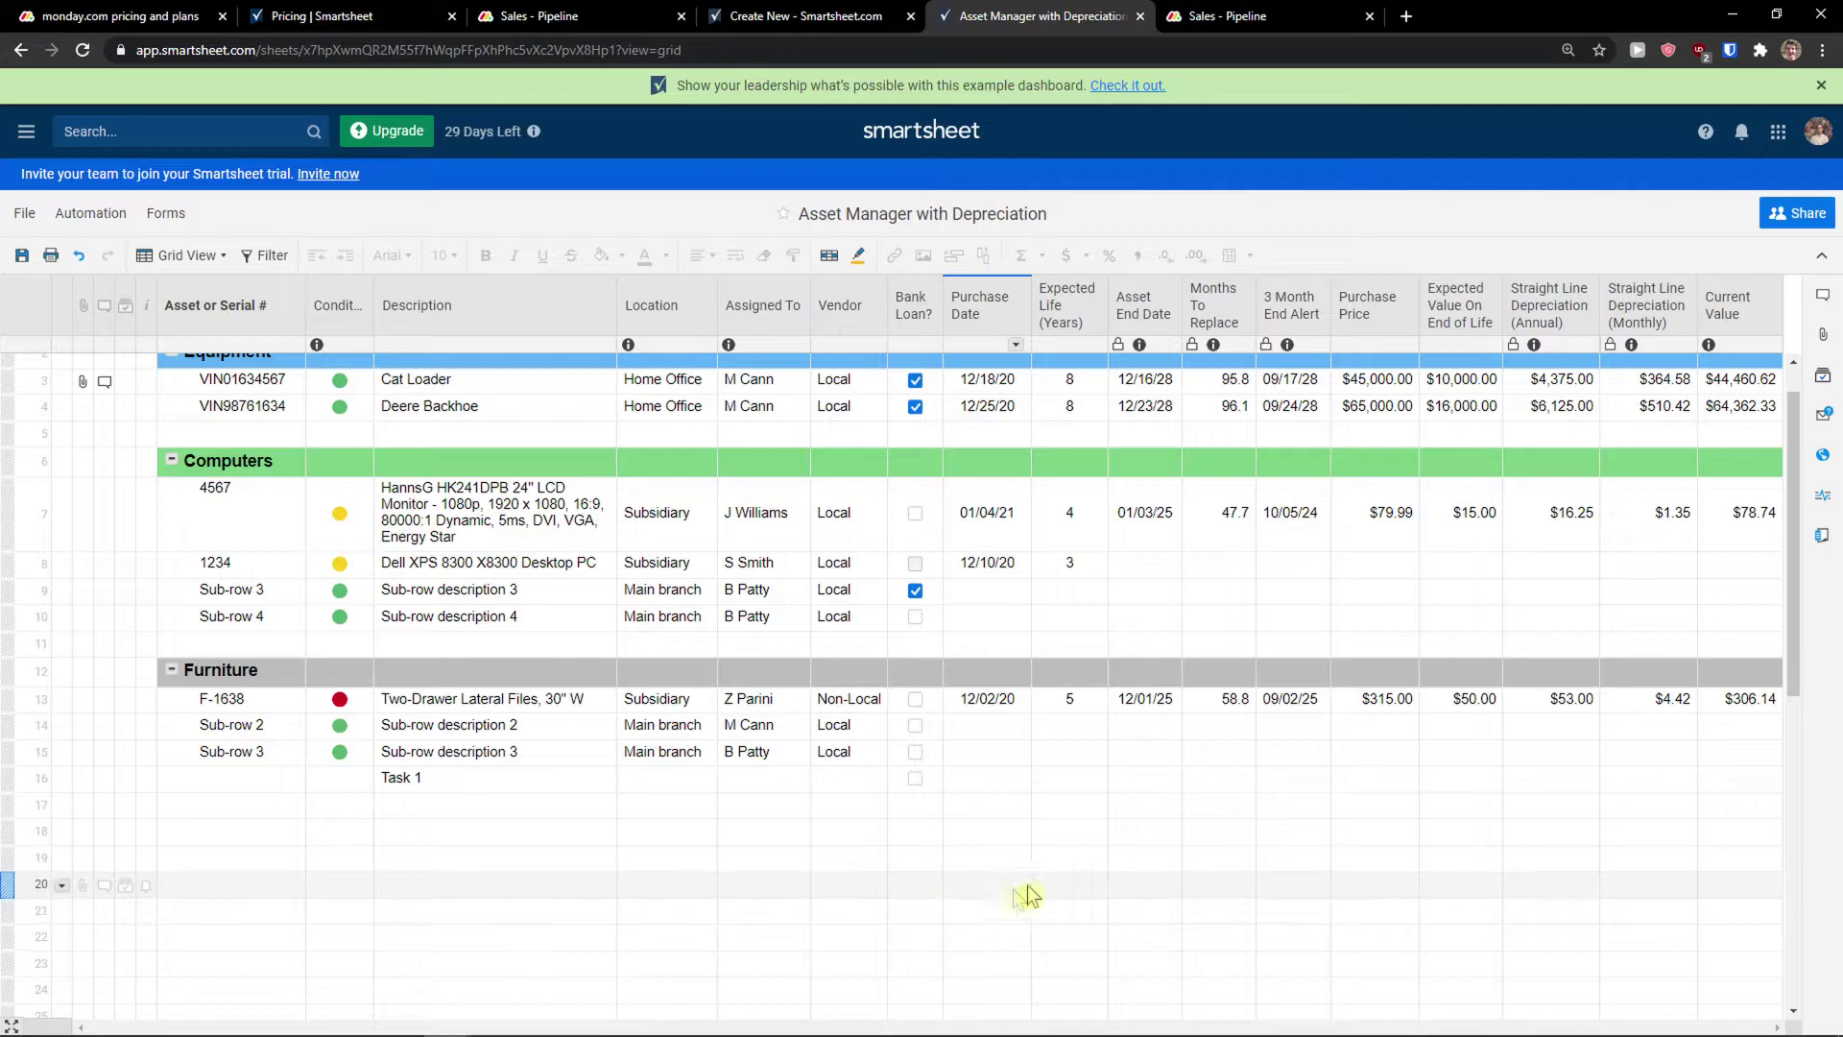
left_click(1116, 786)
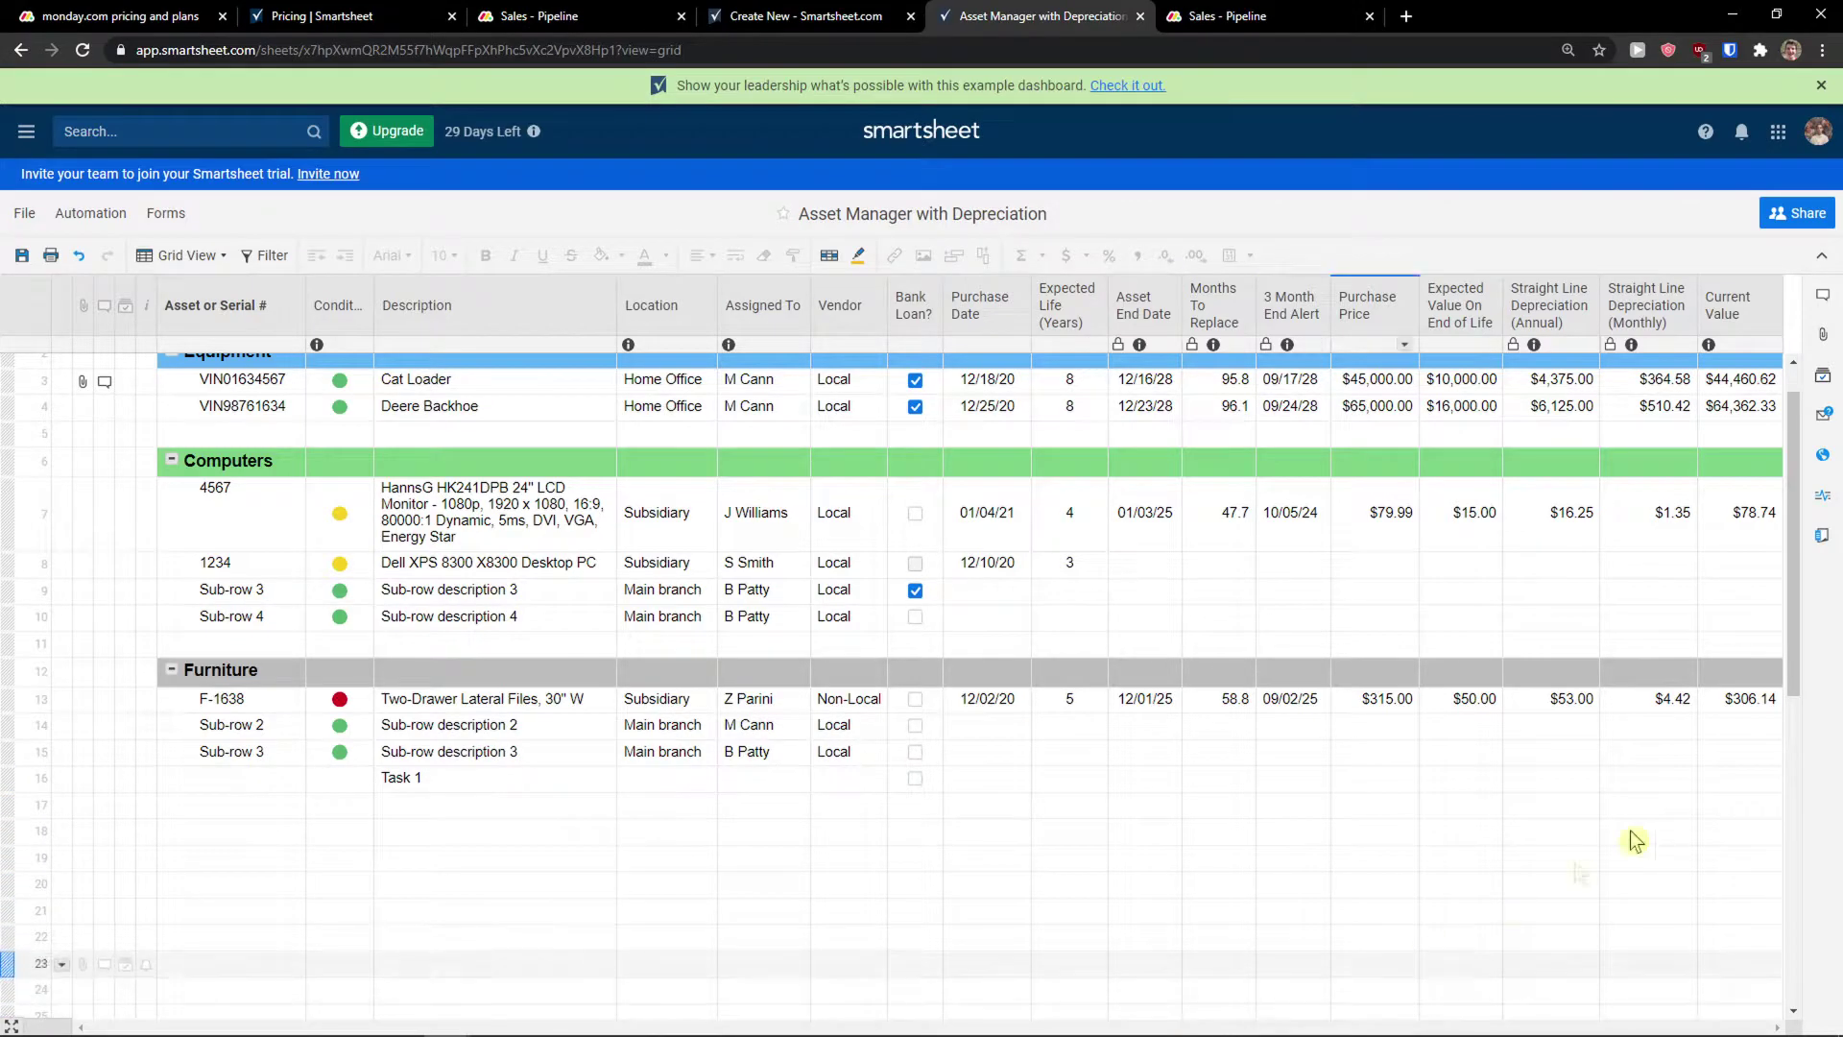
left_click(1782, 407)
scroll(1645, 609, "down", 1)
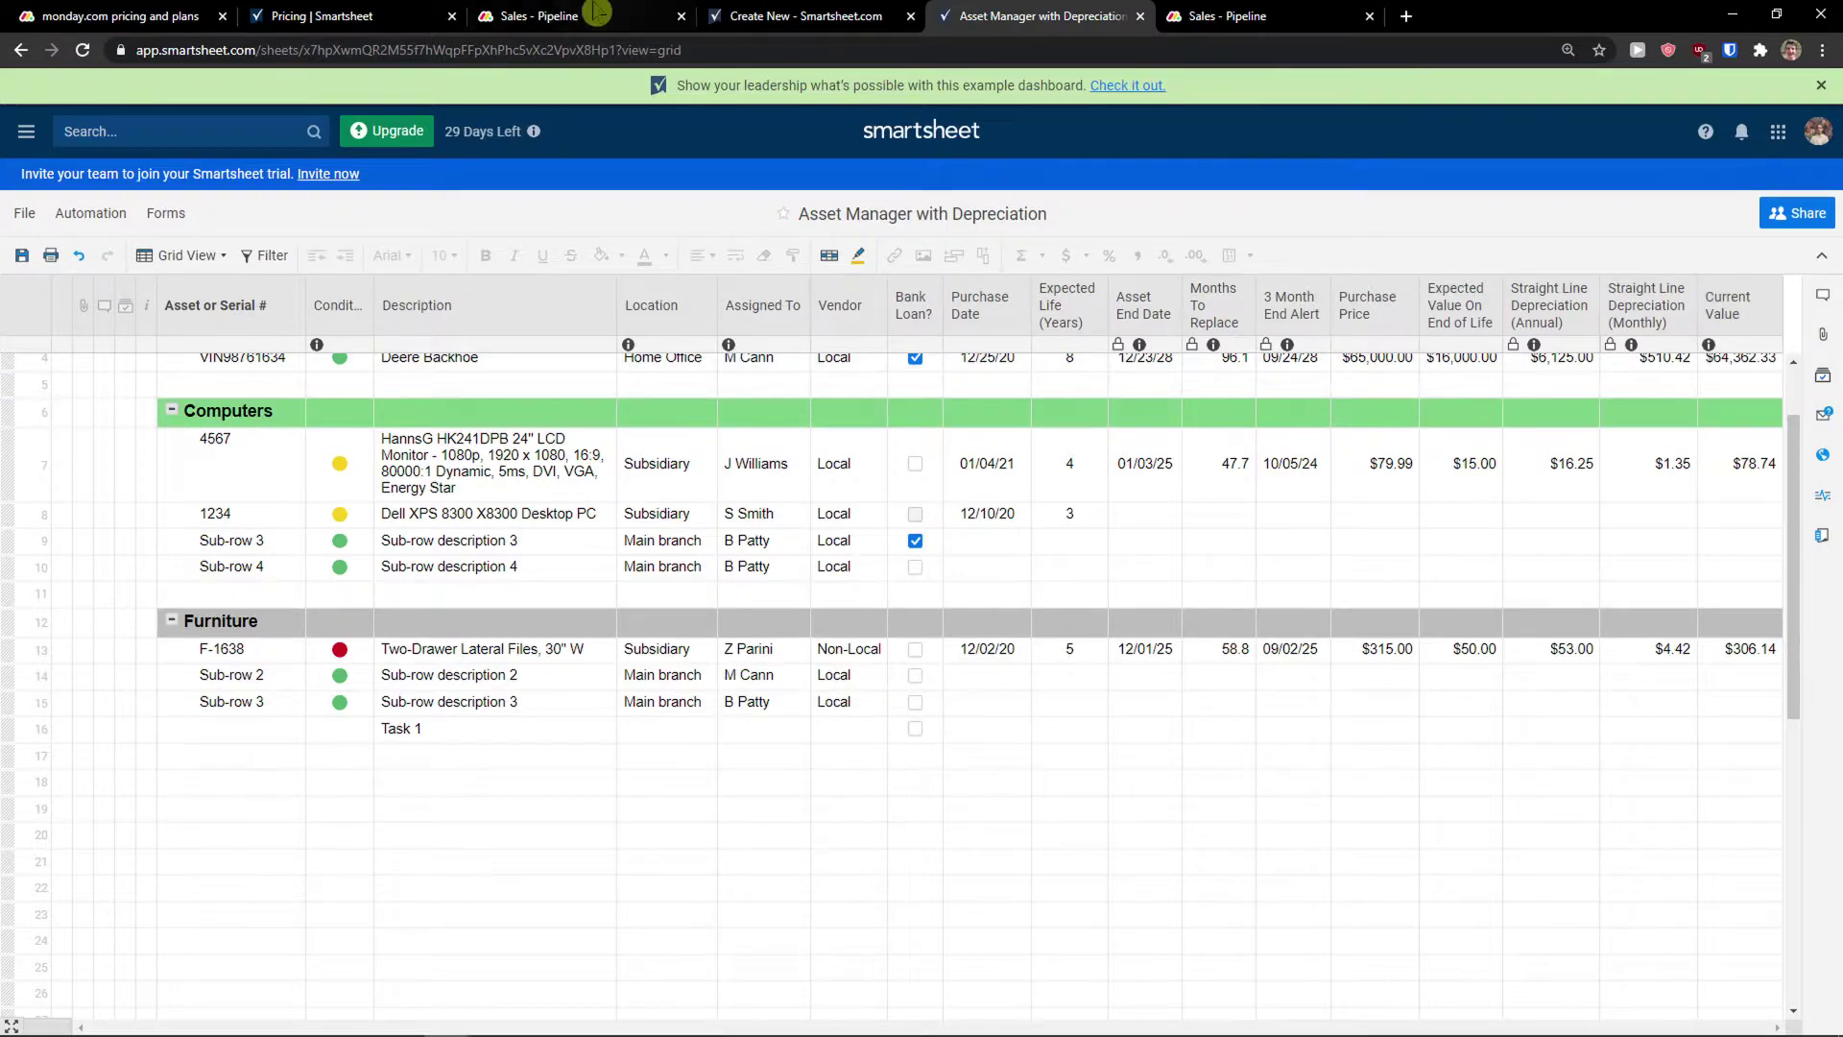
Add an item named New task to the September group of the Sales - Pipeline board and bring up its item card
left_click(537, 17)
mouse_move(700, 345)
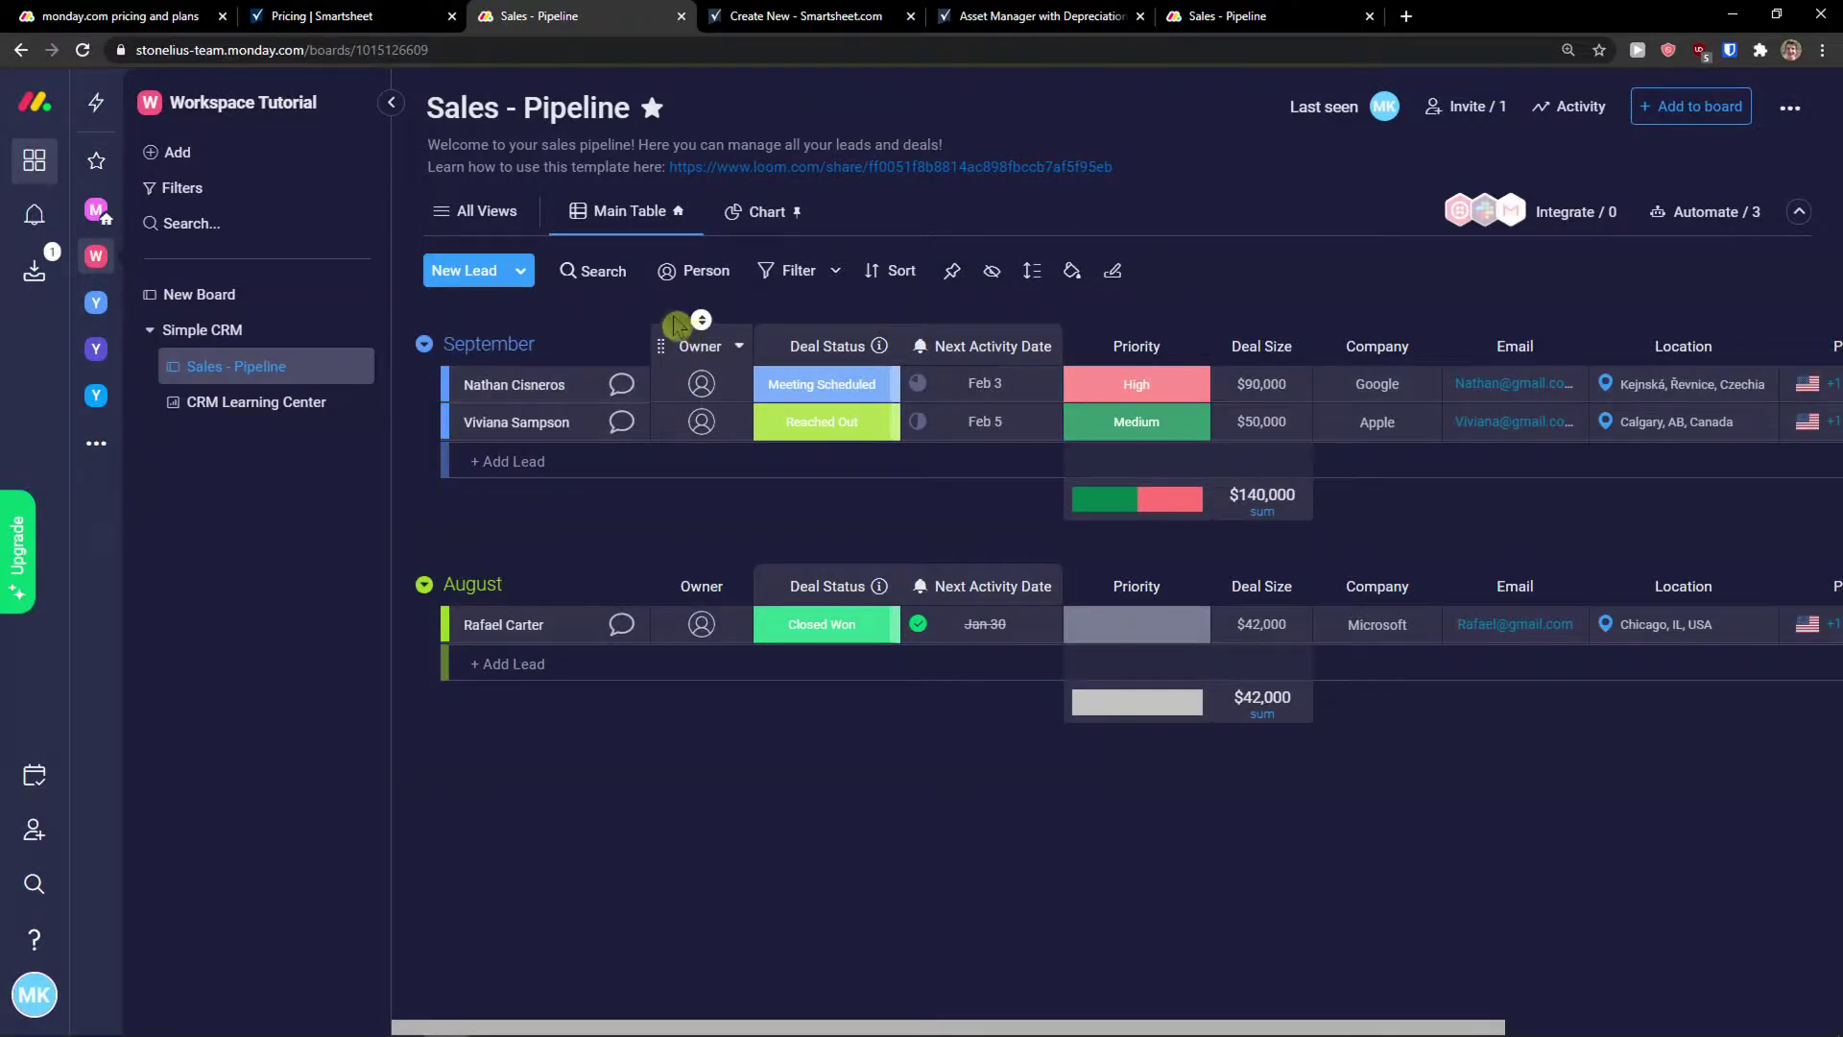
left_click(513, 462)
type("New task")
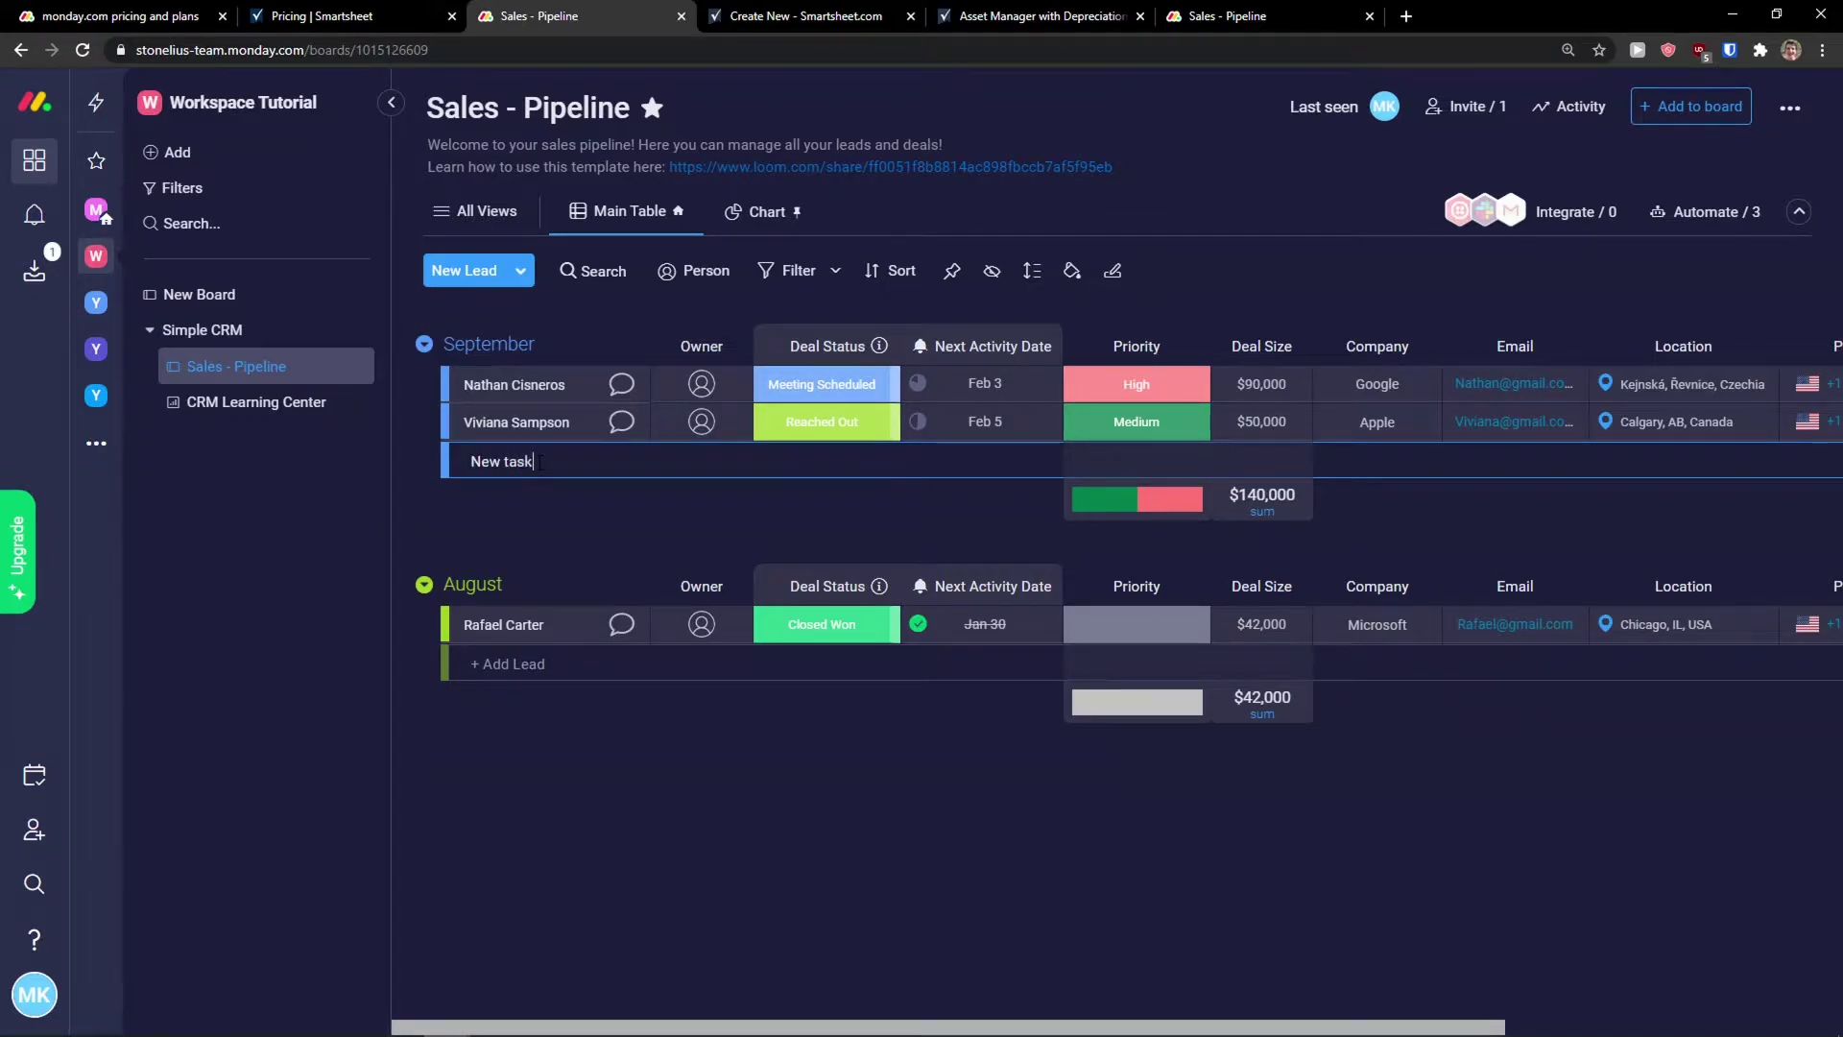
key("Return")
left_click(561, 460)
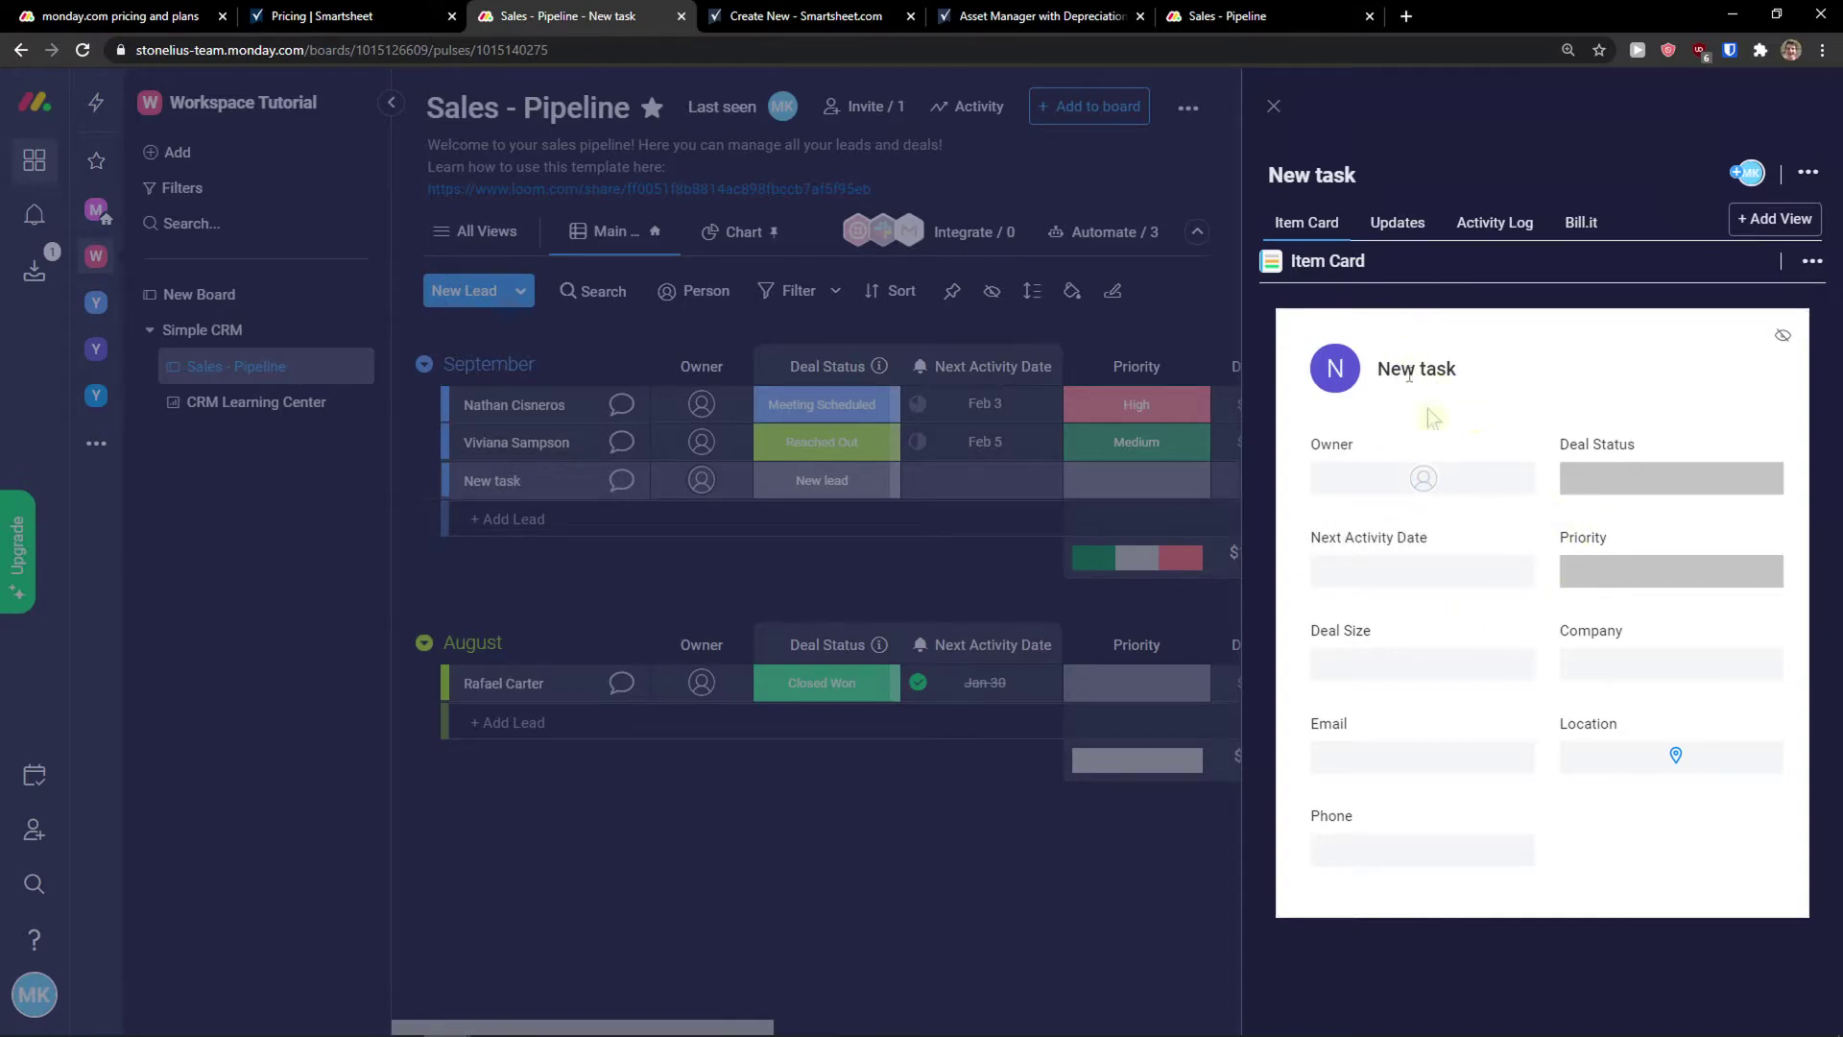
Review the item's Updates and Activity Log, close the panel, and return to the Sales - Pipeline board
left_click(1396, 223)
left_click(1494, 223)
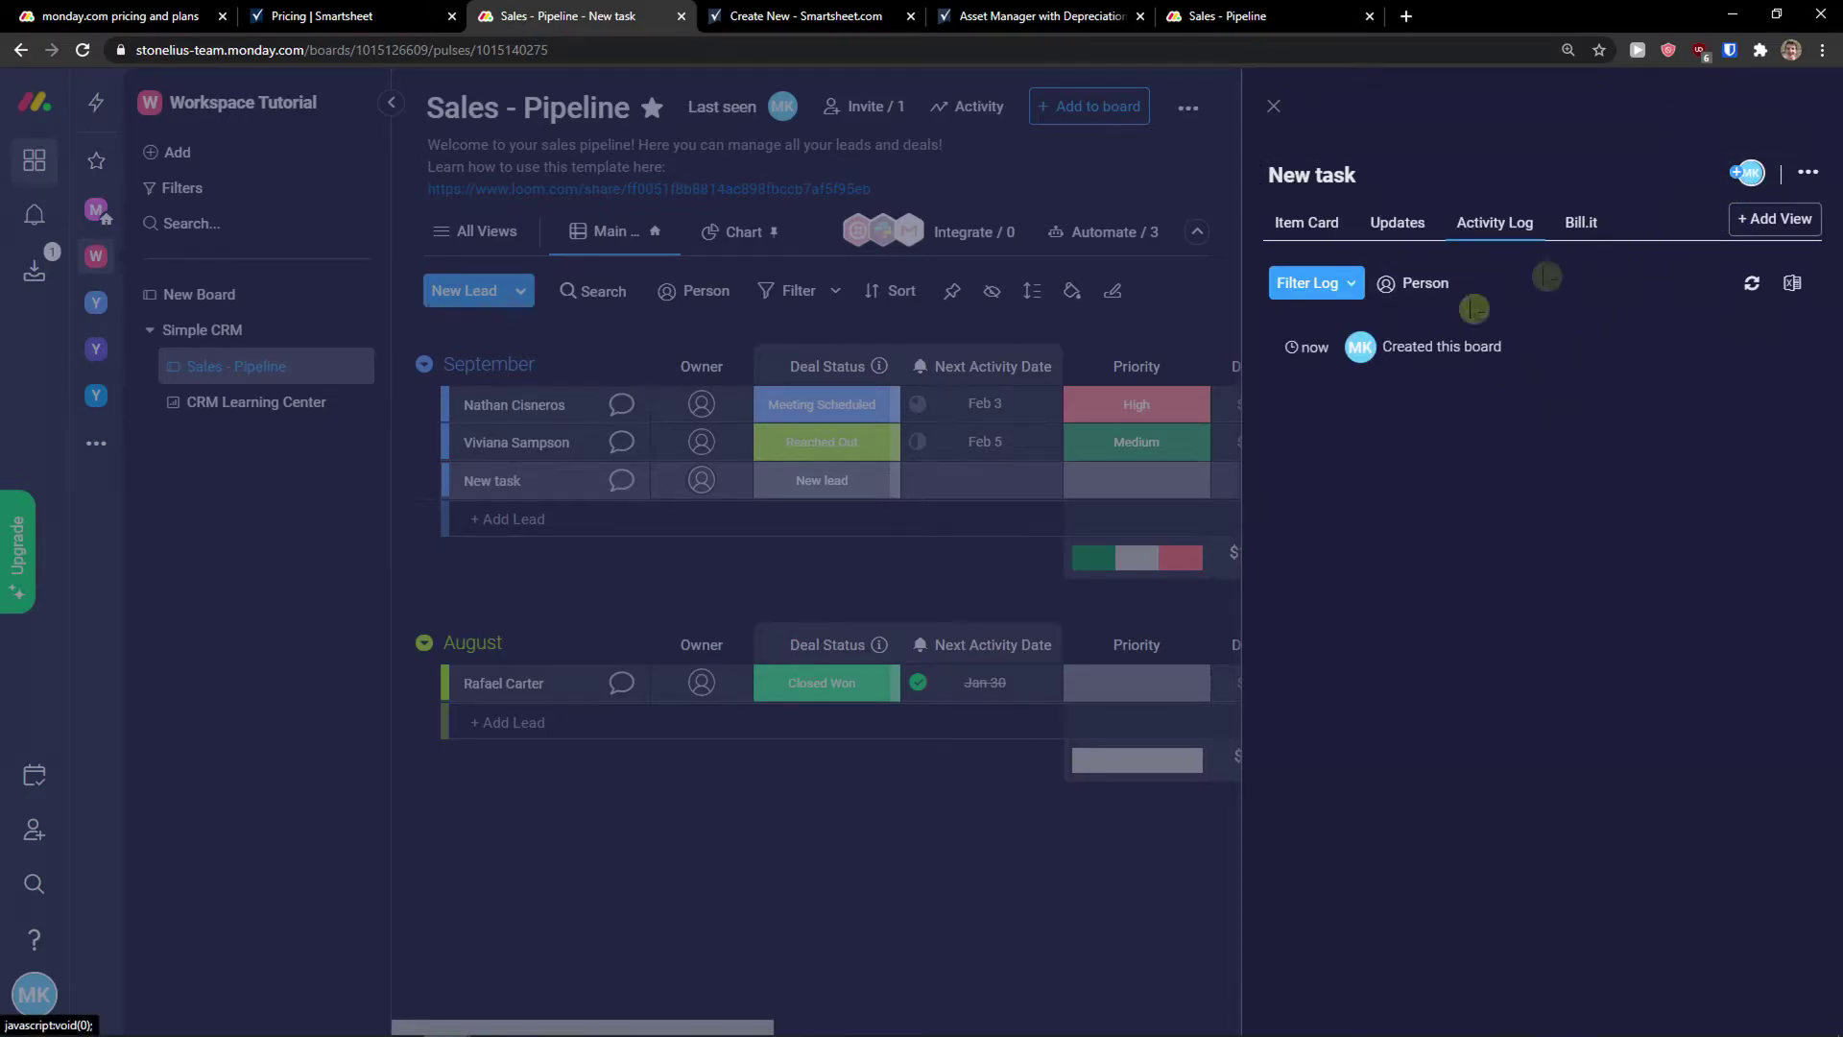
left_click(1138, 441)
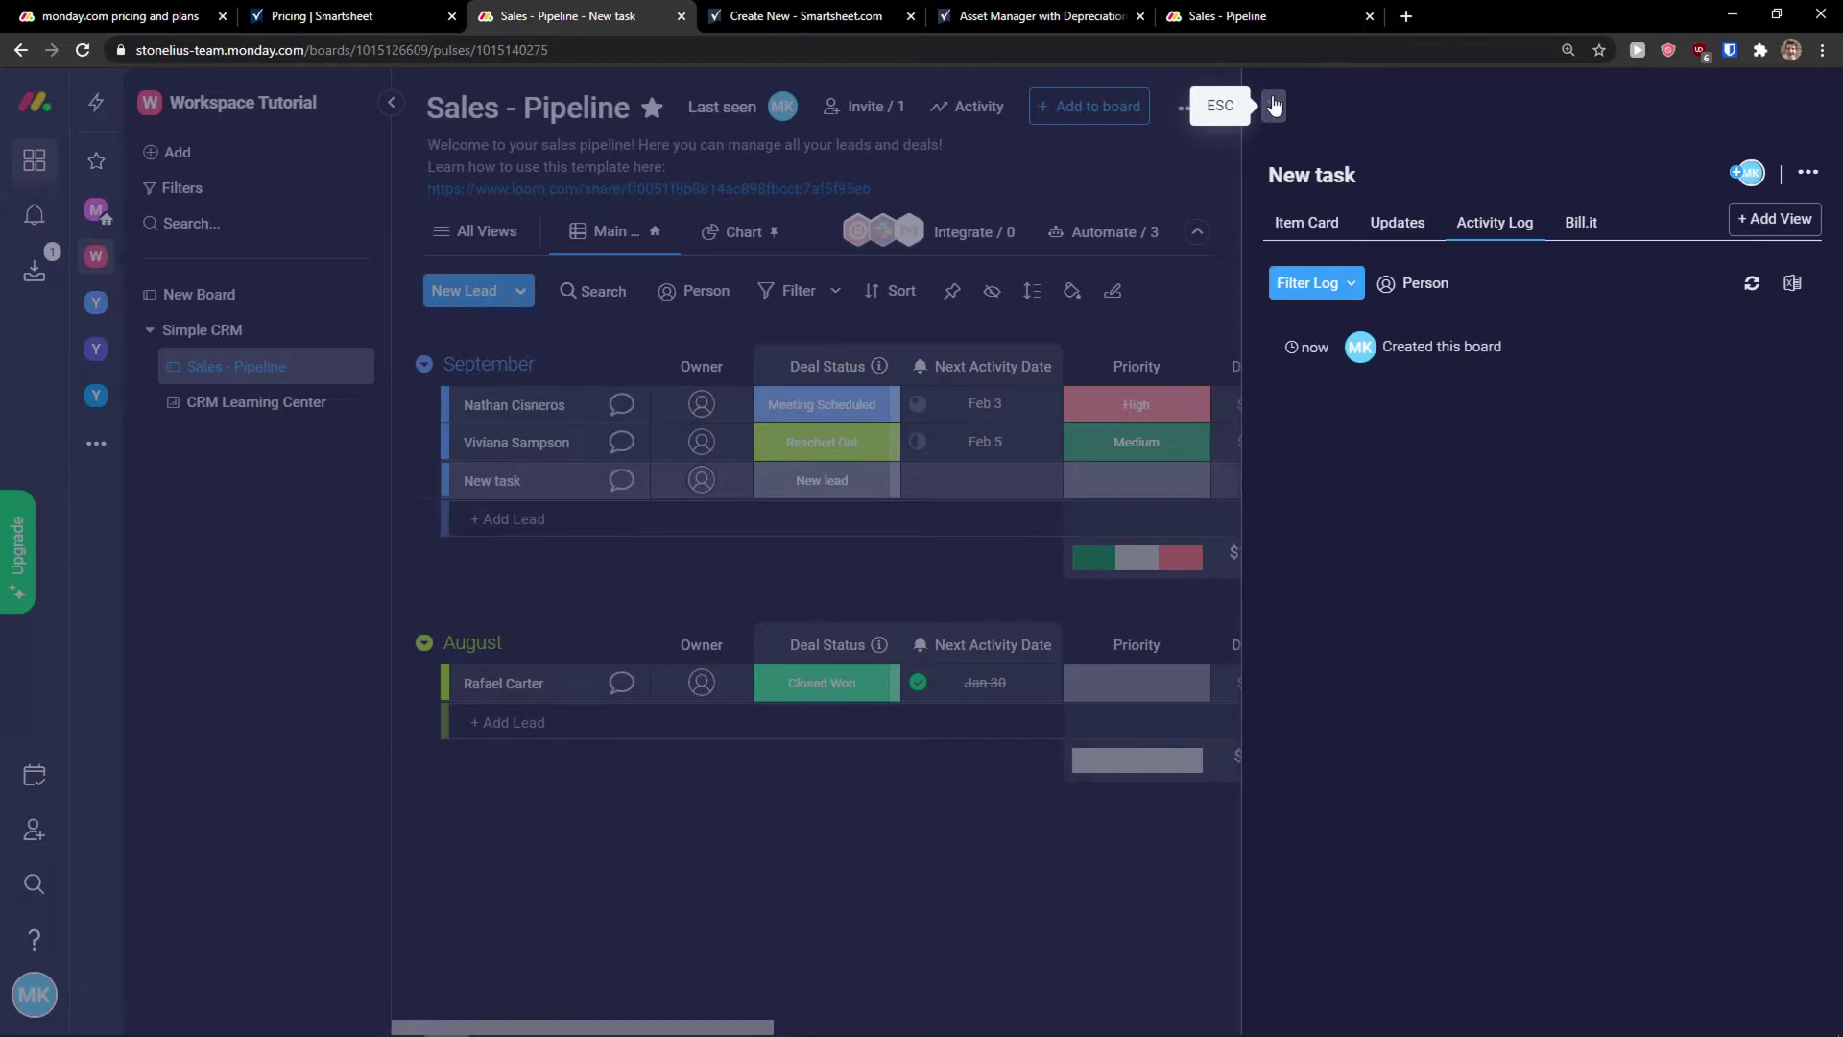
left_click(1273, 105)
left_click(807, 16)
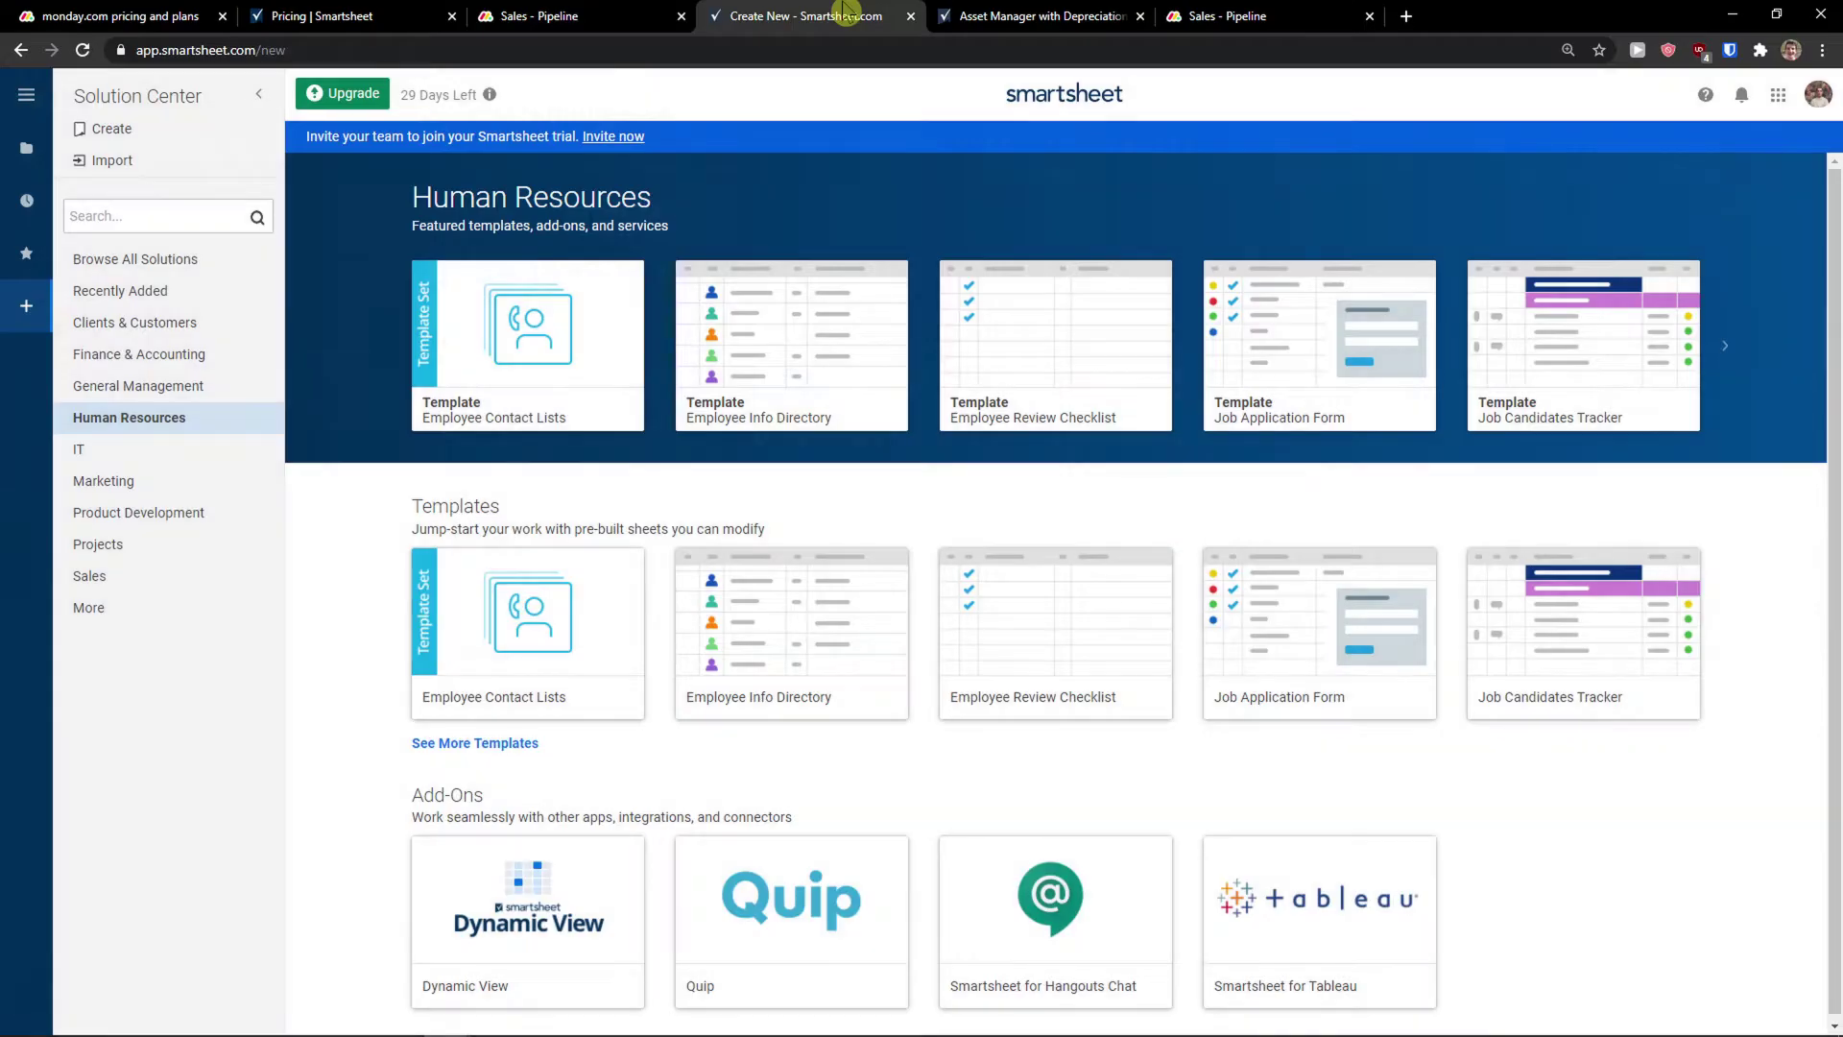
left_click(529, 16)
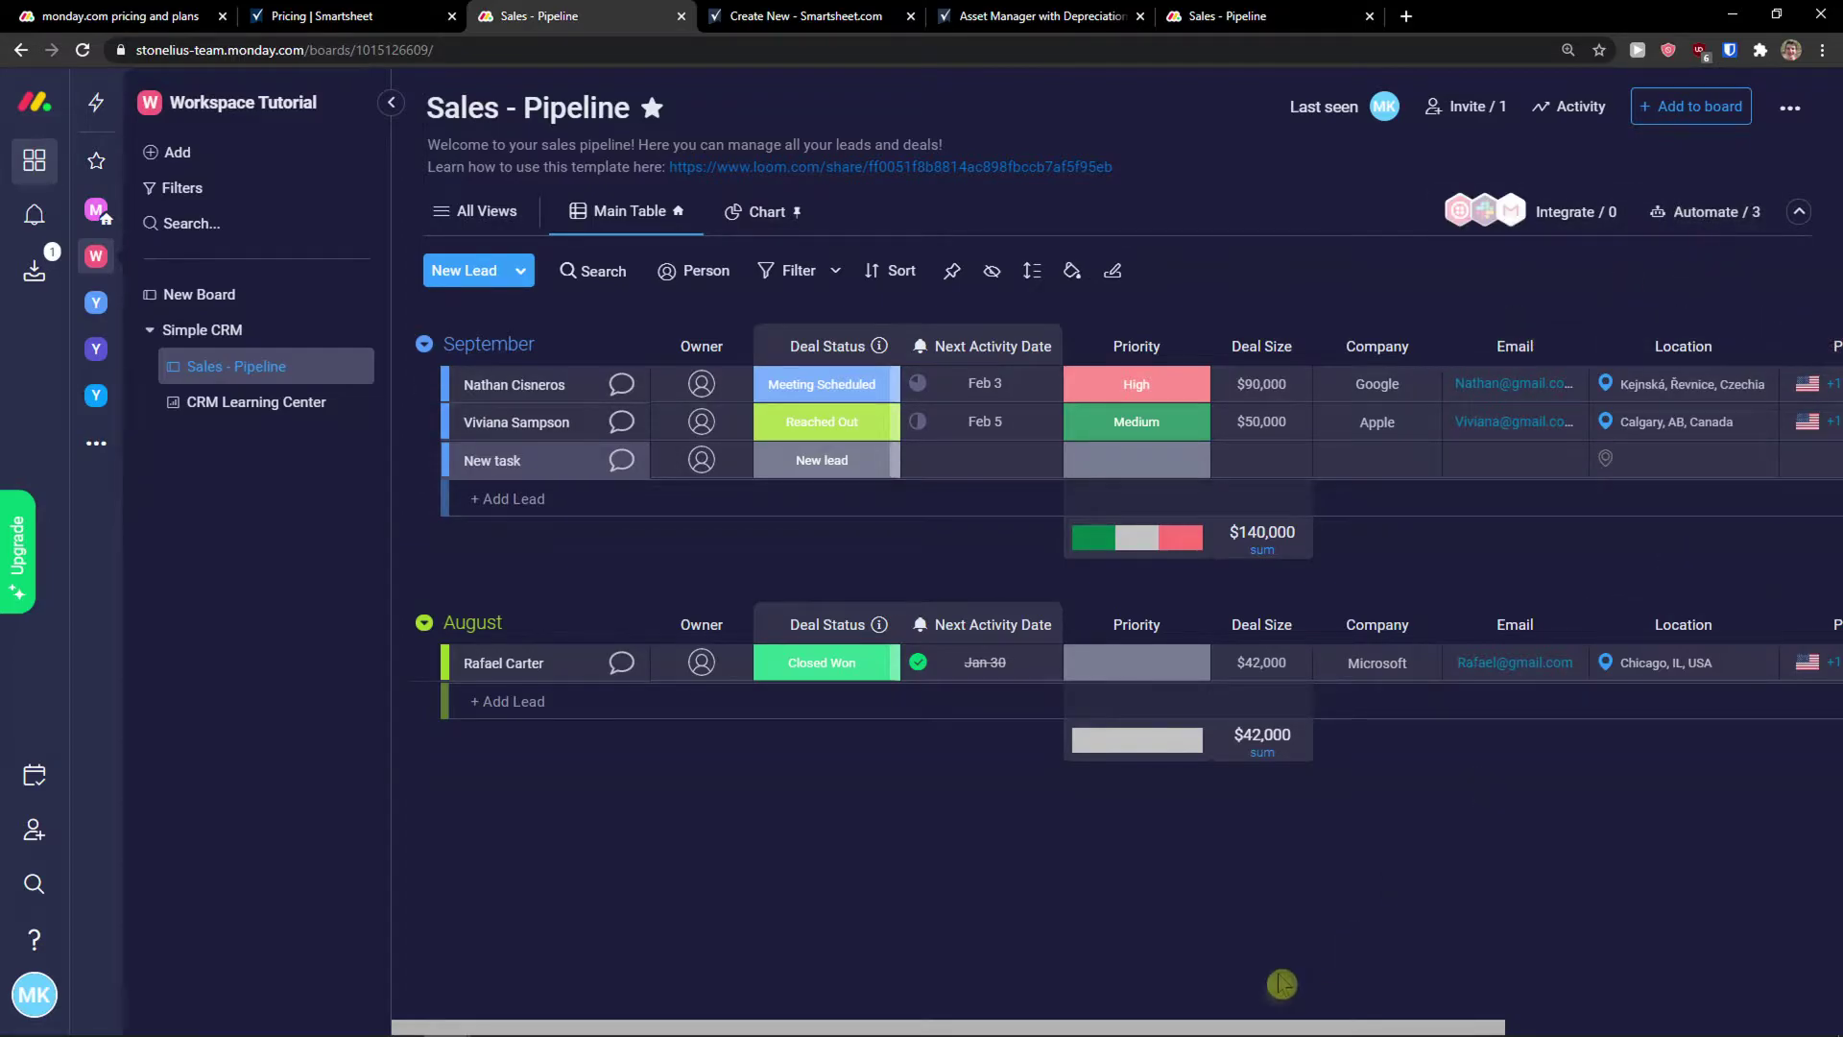
left_click_drag(1267, 1026, 1641, 1007)
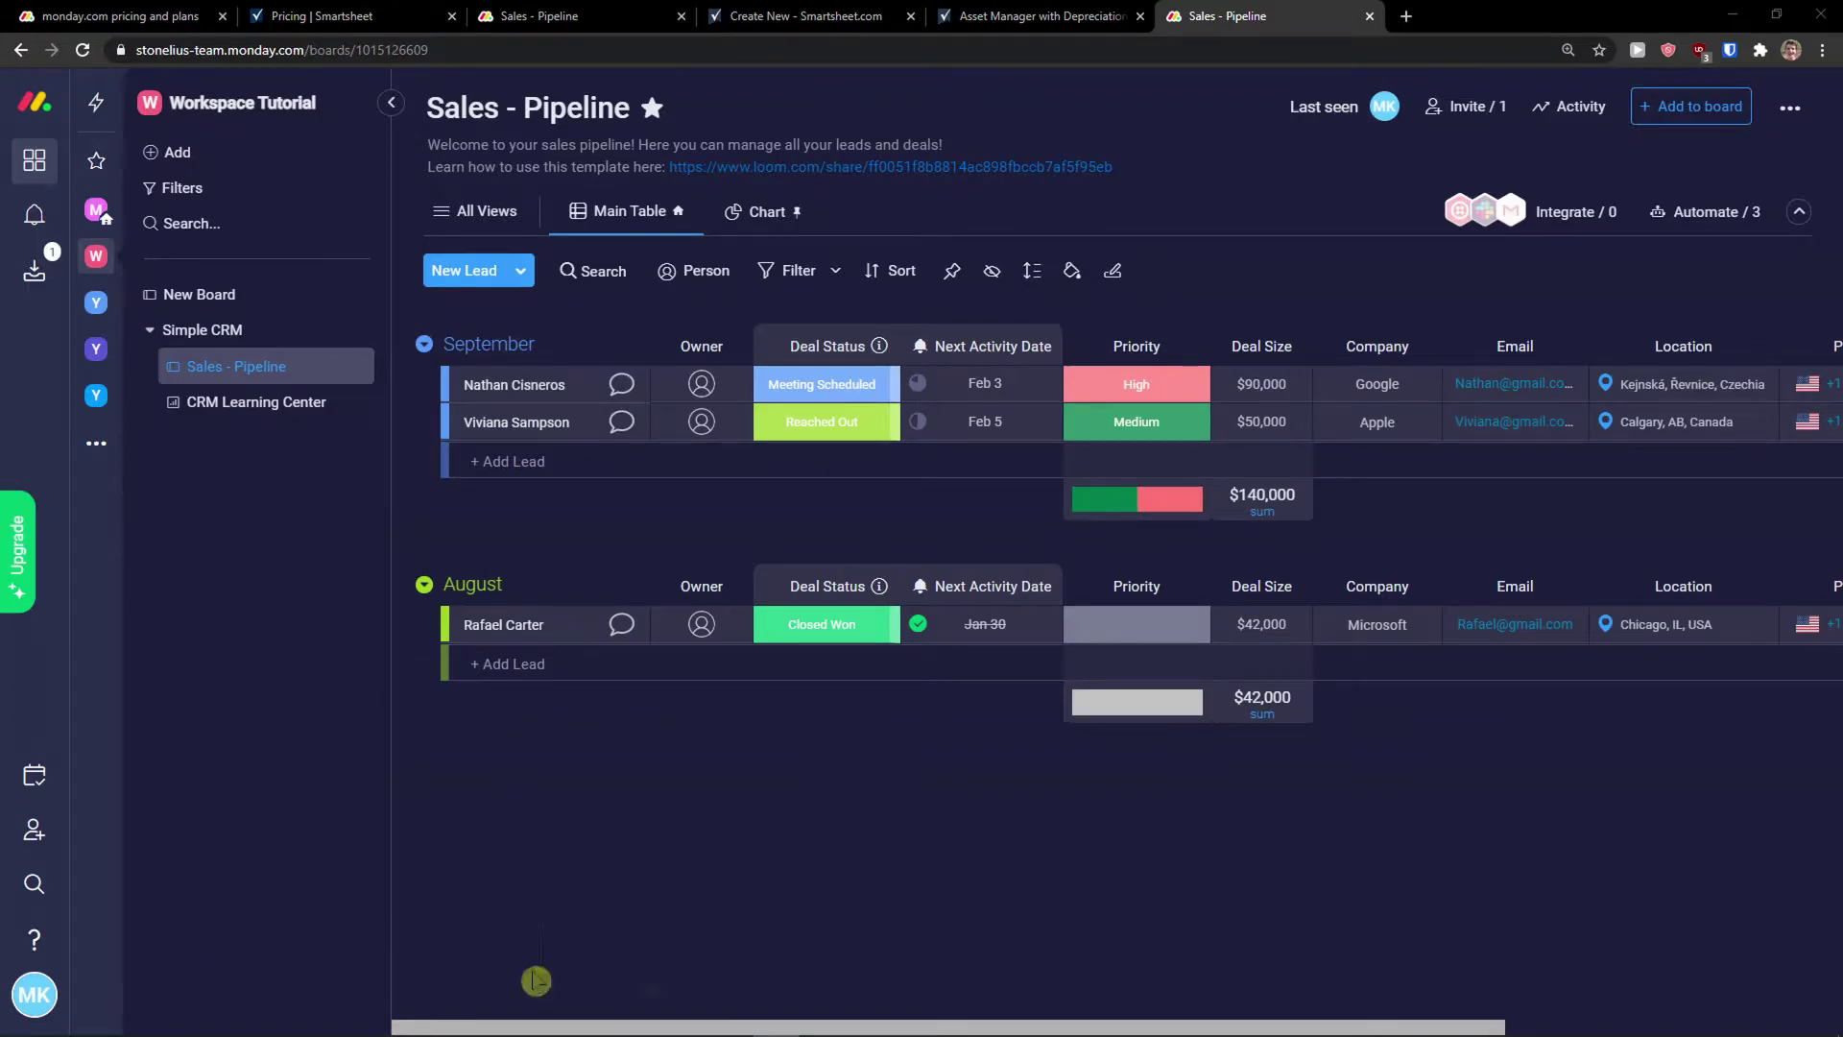
left_click_drag(954, 1025, 1389, 1016)
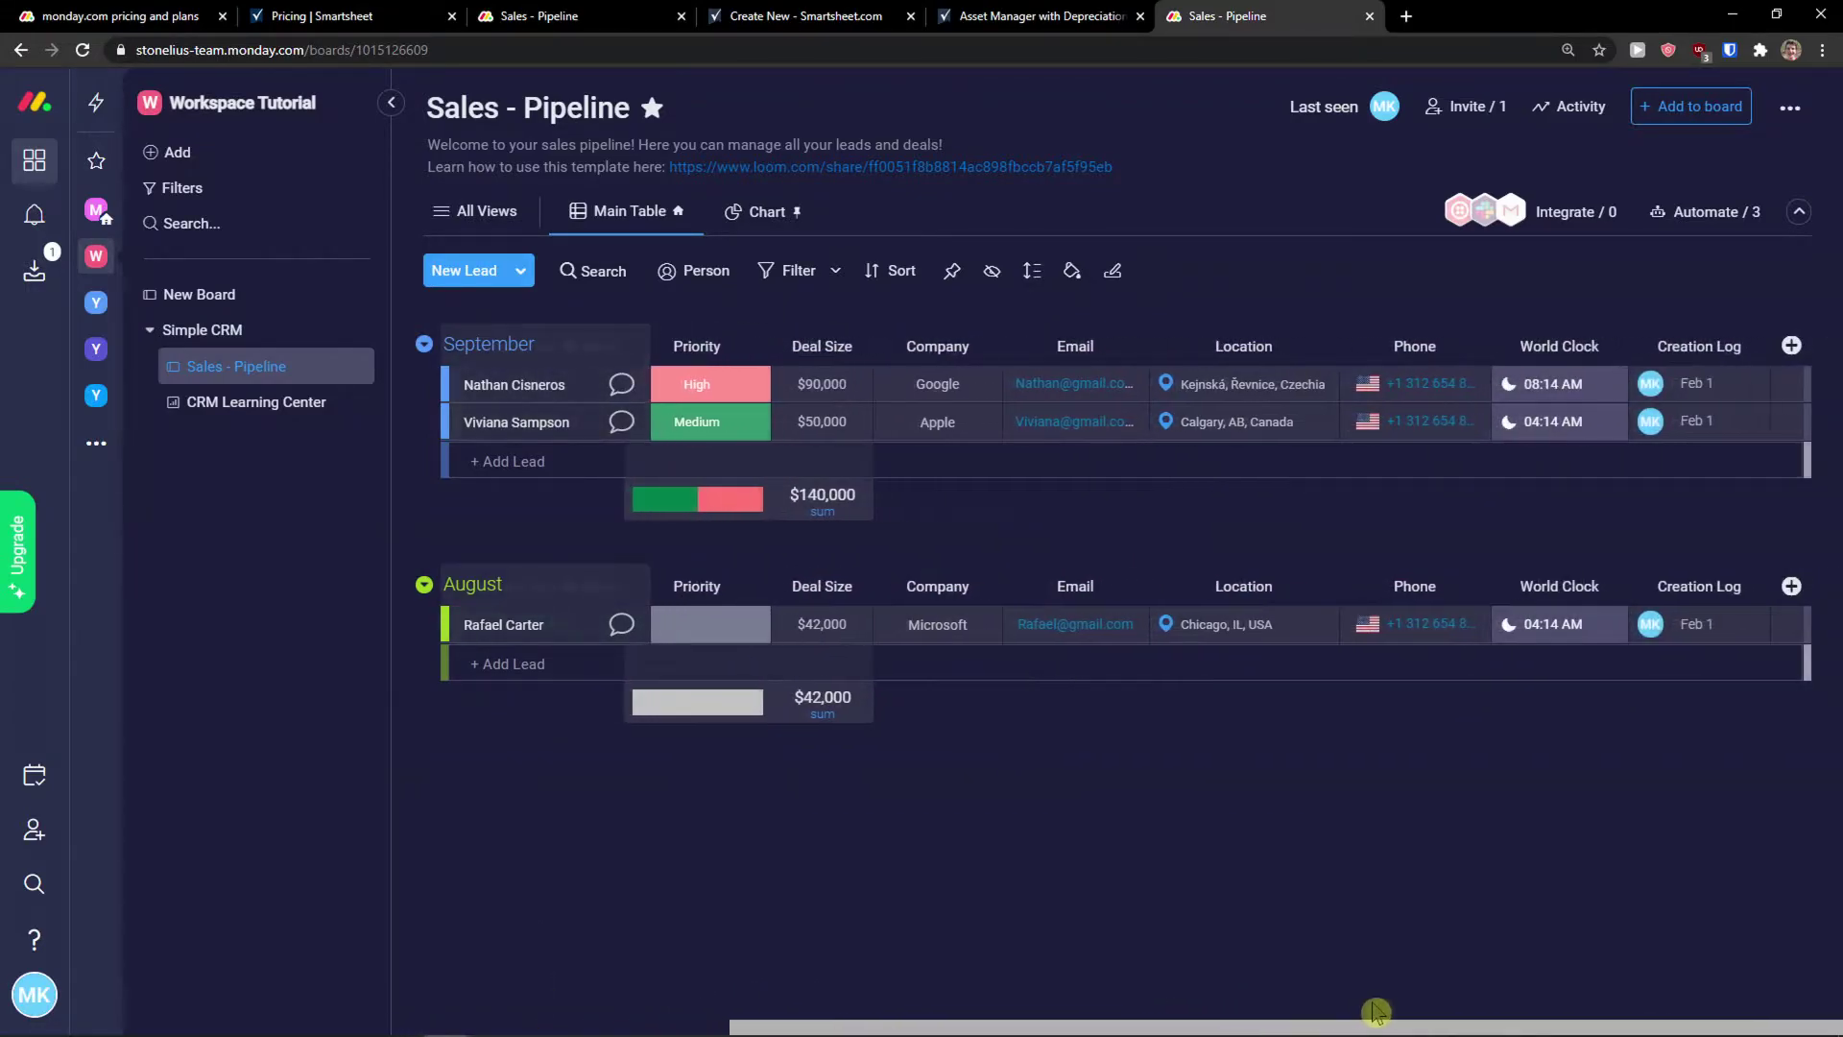
Start adding a column to the Sales - Pipeline board and browse the full Column Center catalogue
left_click(1793, 350)
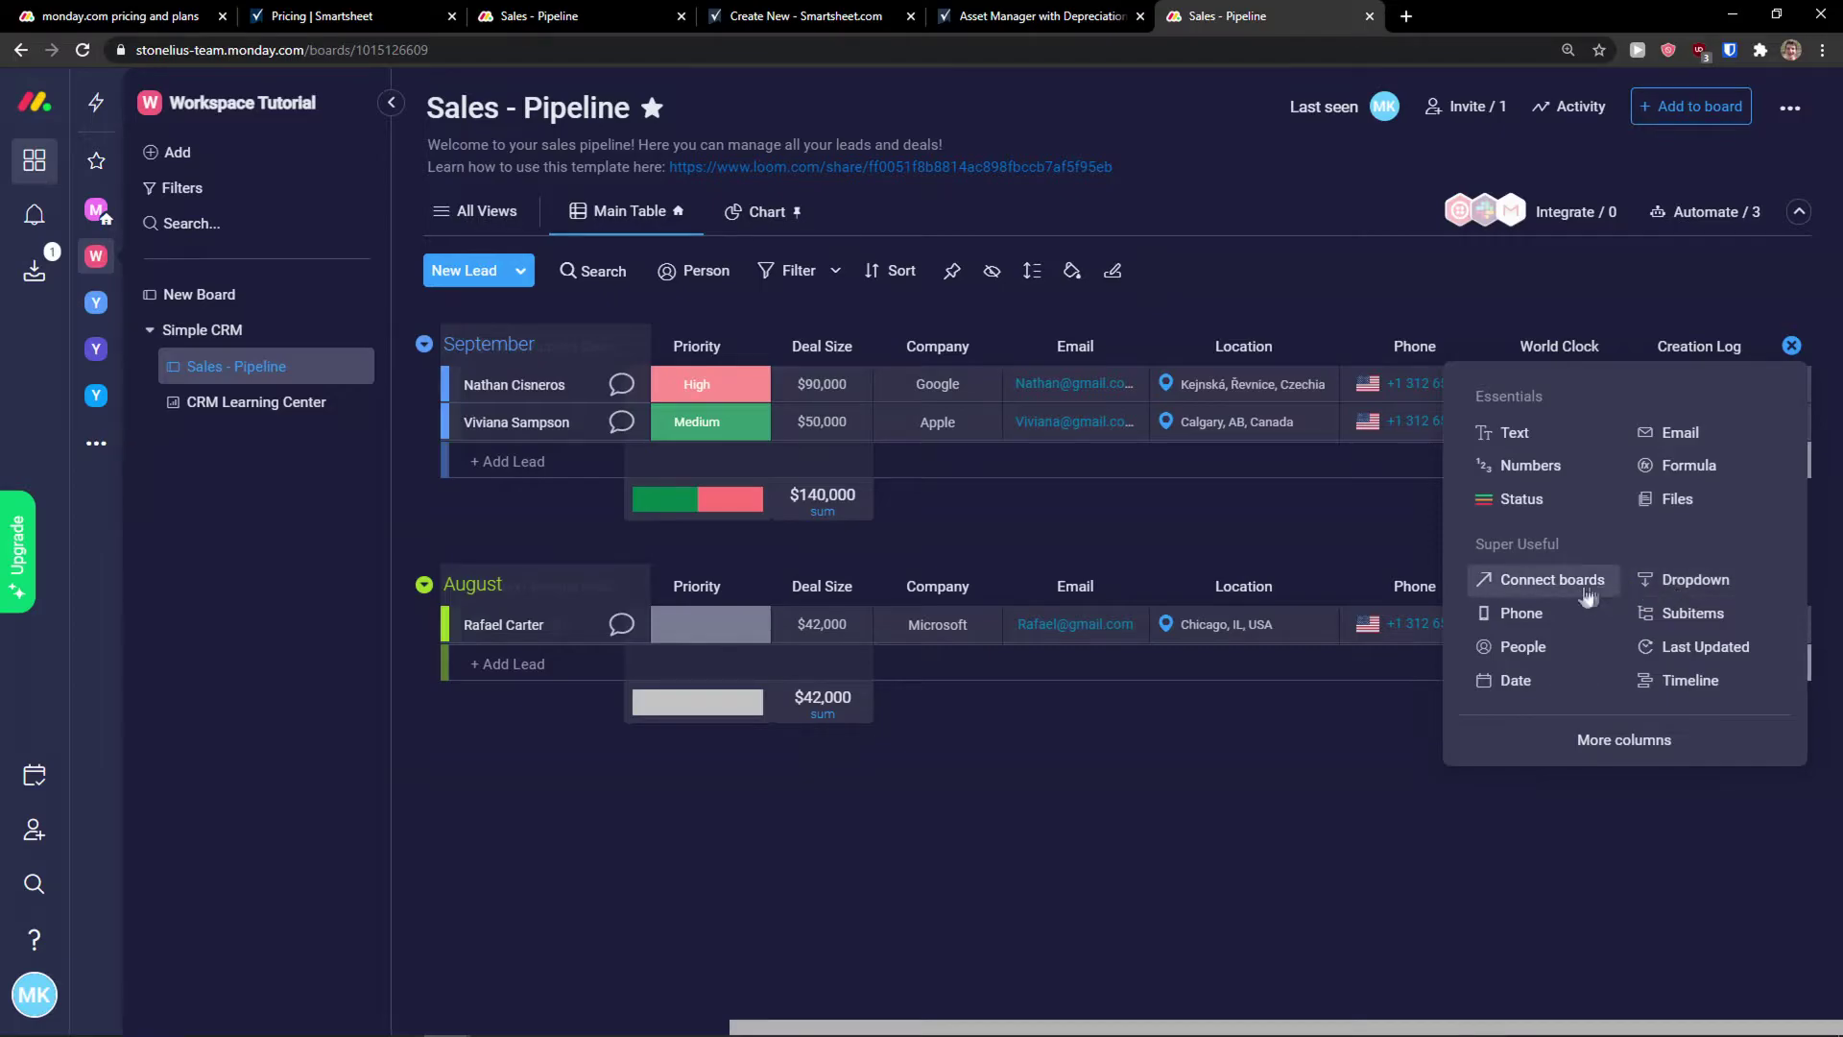
left_click(1623, 738)
scroll(1278, 580, "down", 3)
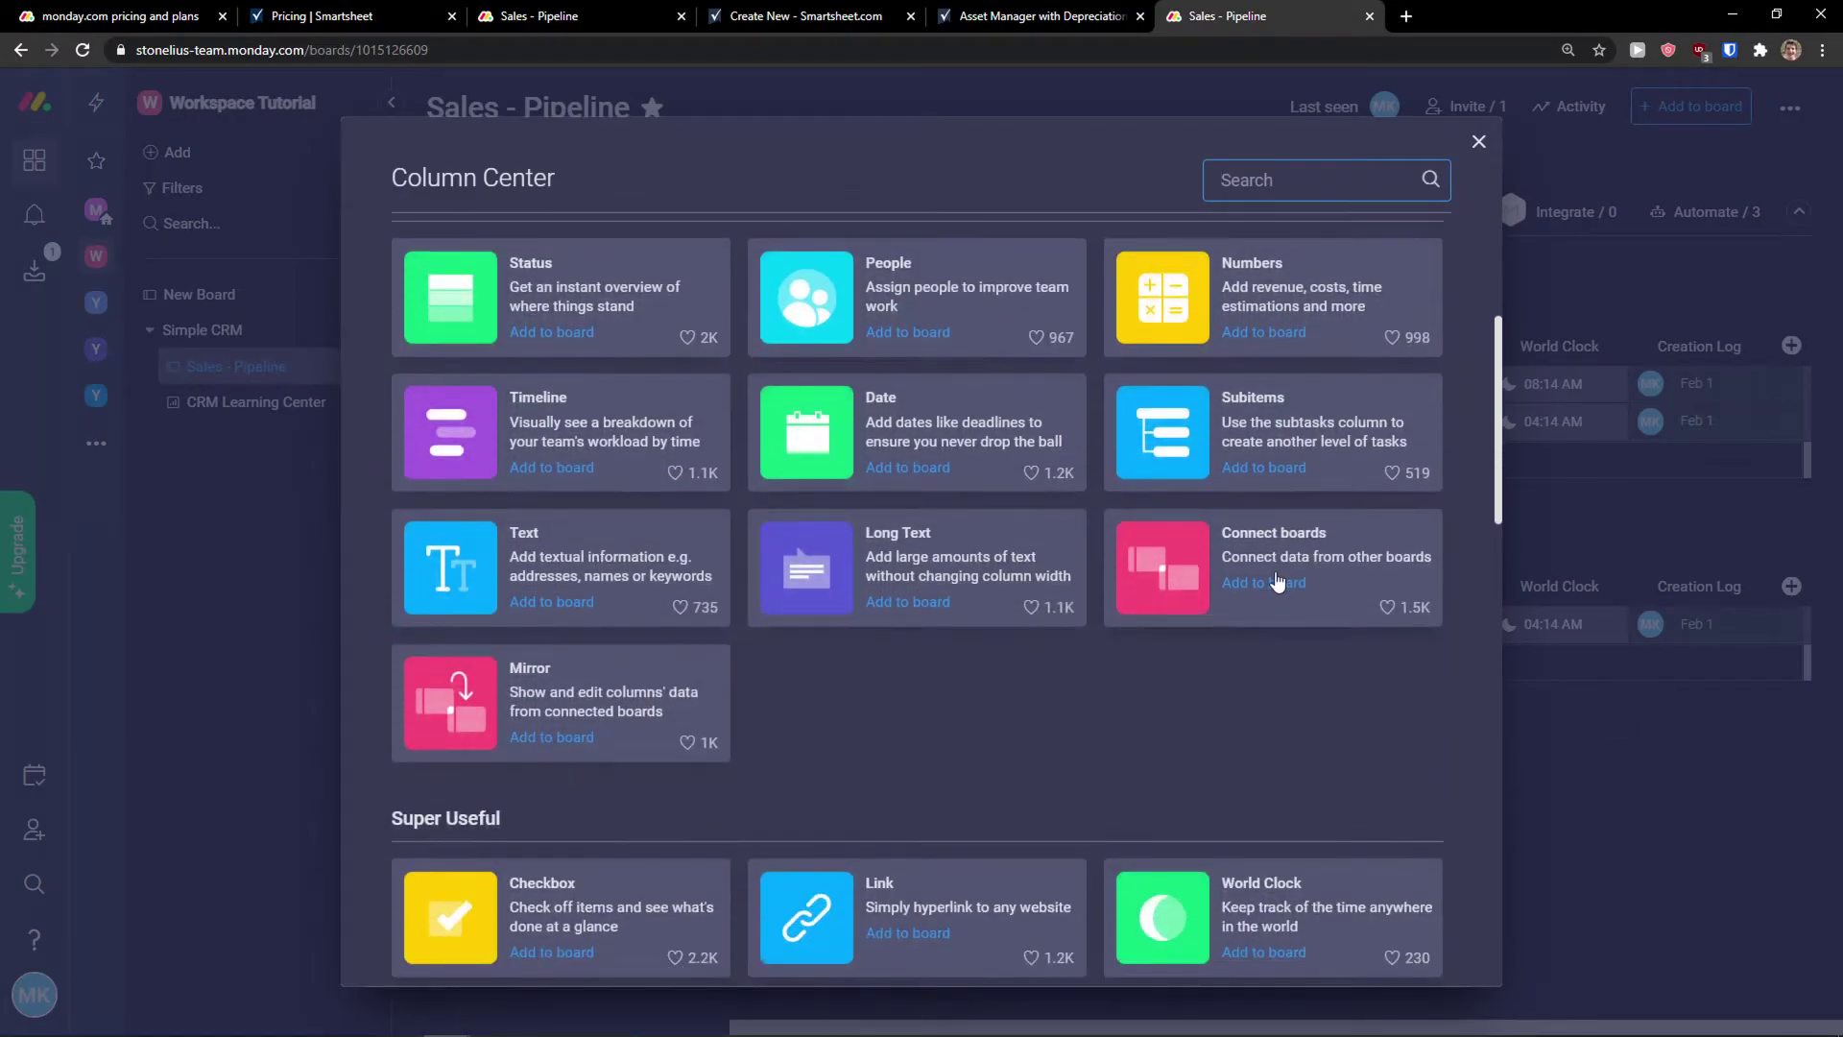
scroll(1277, 580, "down", 3)
scroll(1240, 576, "down", 3)
scroll(1138, 570, "down", 3)
scroll(1077, 566, "down", 2)
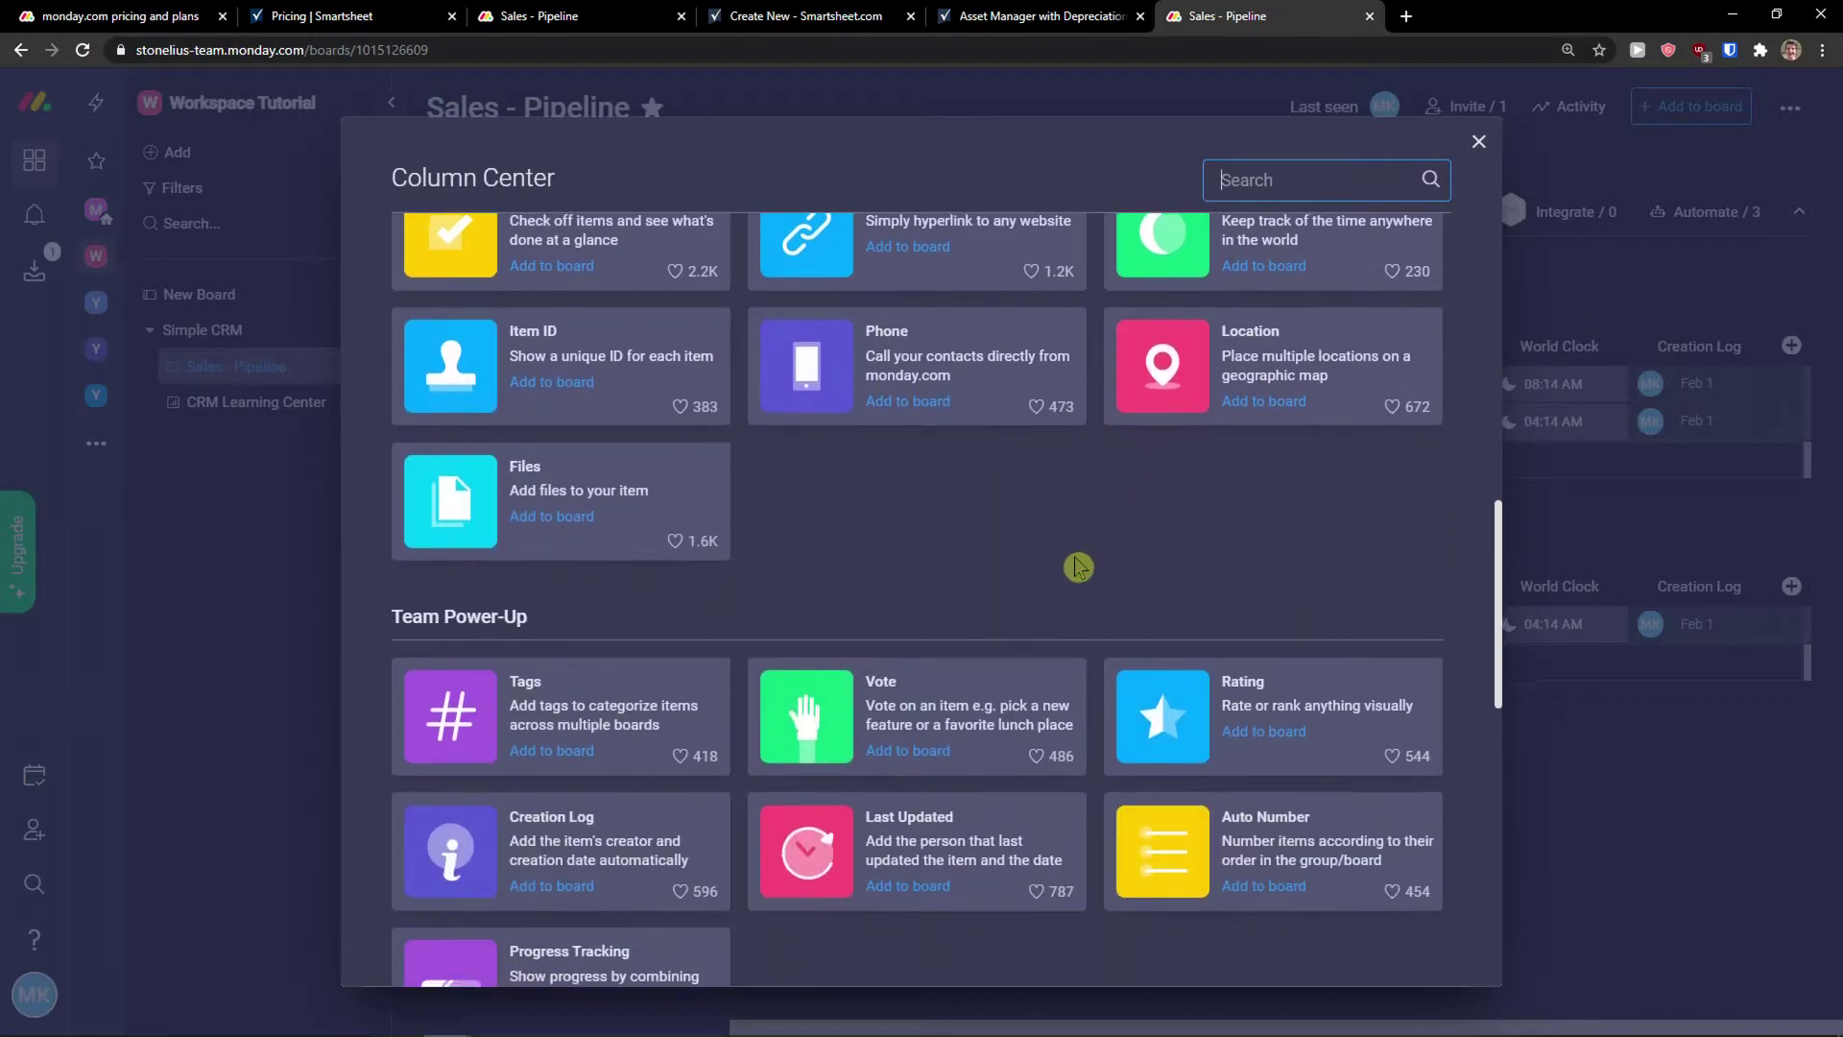
scroll(1077, 565, "down", 3)
scroll(1077, 566, "down", 2)
scroll(1077, 566, "down", 3)
scroll(1078, 566, "down", 2)
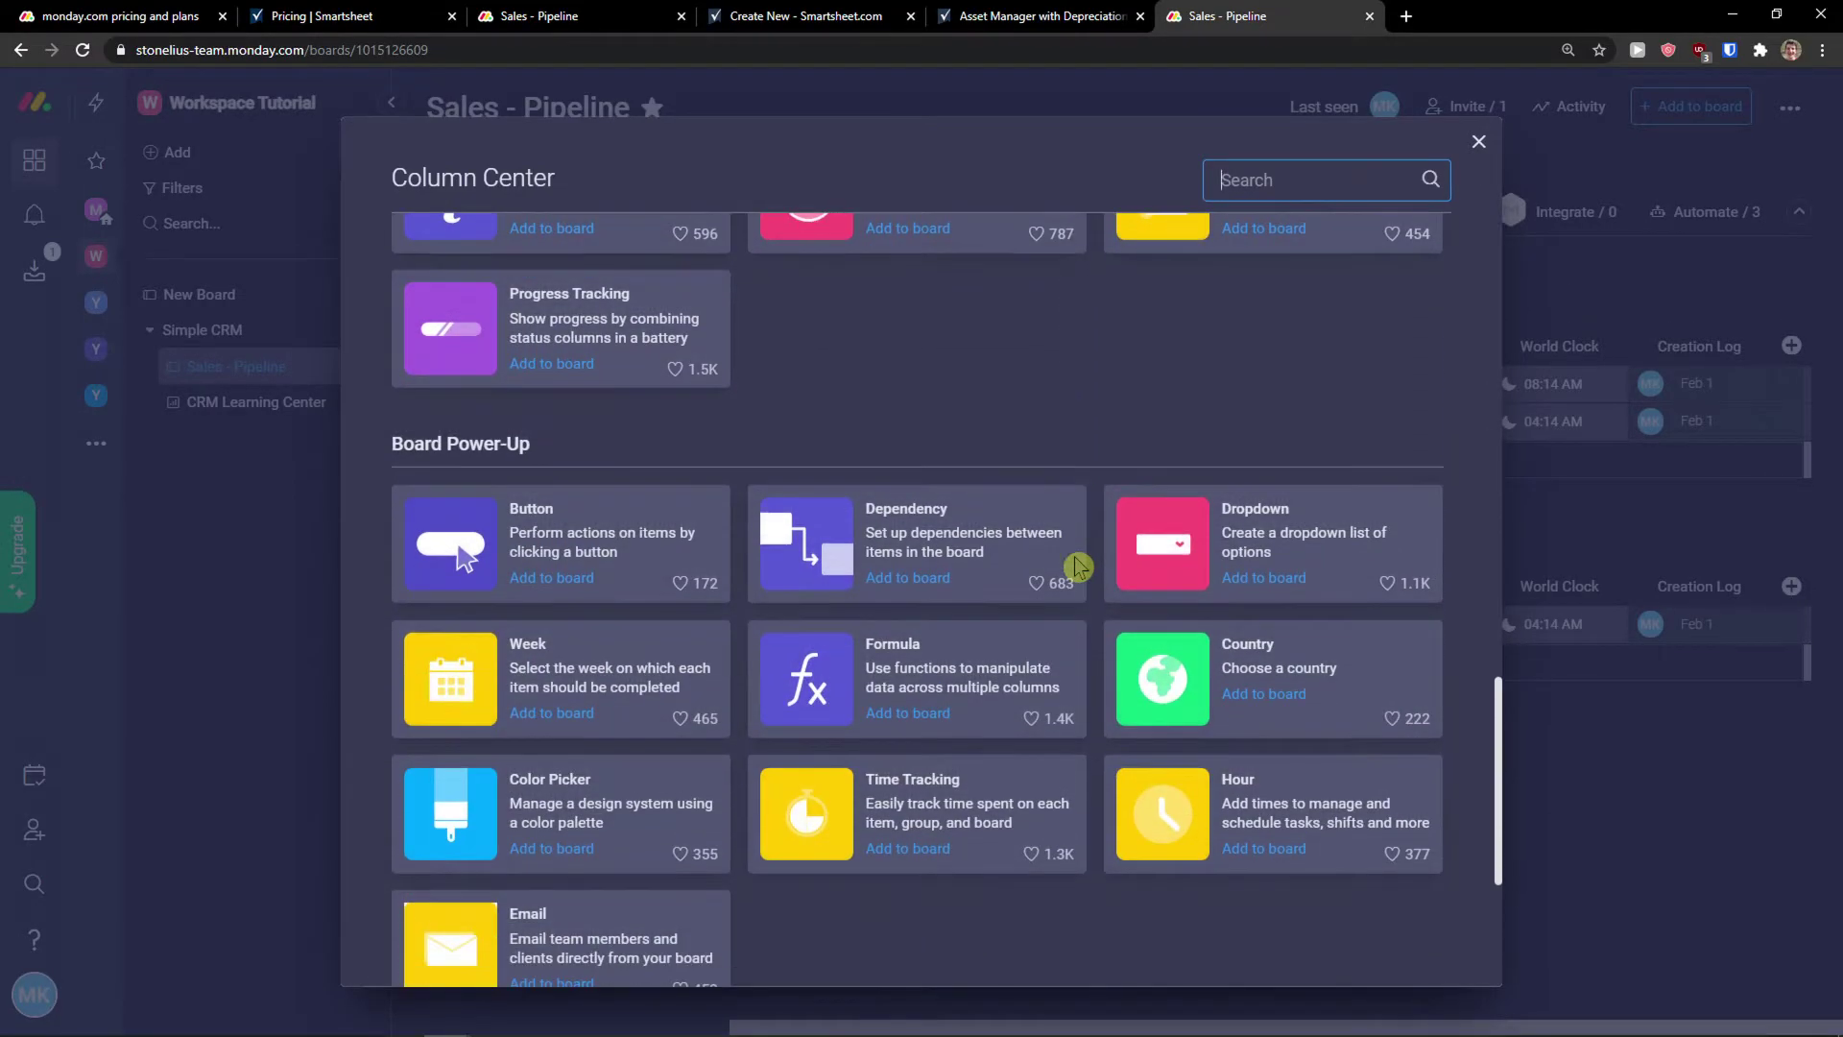
scroll(1077, 565, "down", 3)
scroll(1078, 565, "down", 2)
scroll(1083, 569, "up", 5)
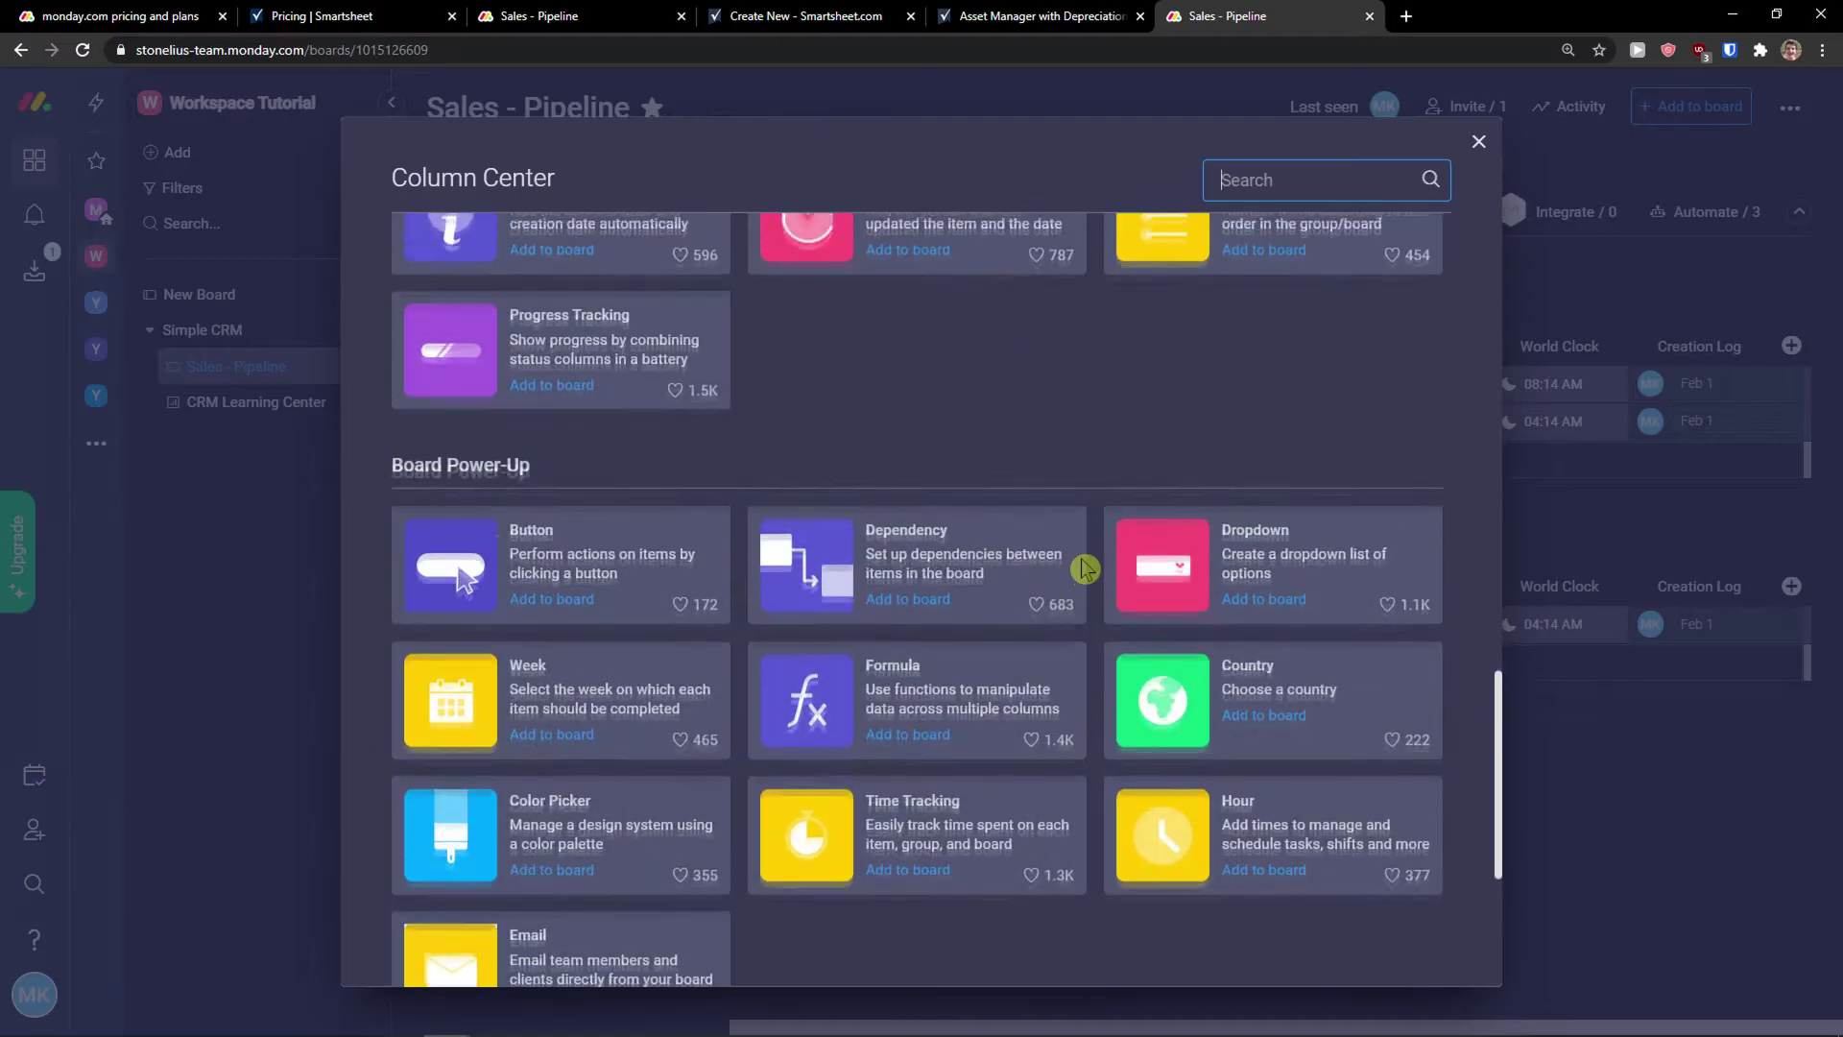
scroll(1082, 569, "up", 5)
scroll(1083, 568, "up", 3)
Go to Smartsheet's Browse list and load the blank Project sheet
left_click(1036, 16)
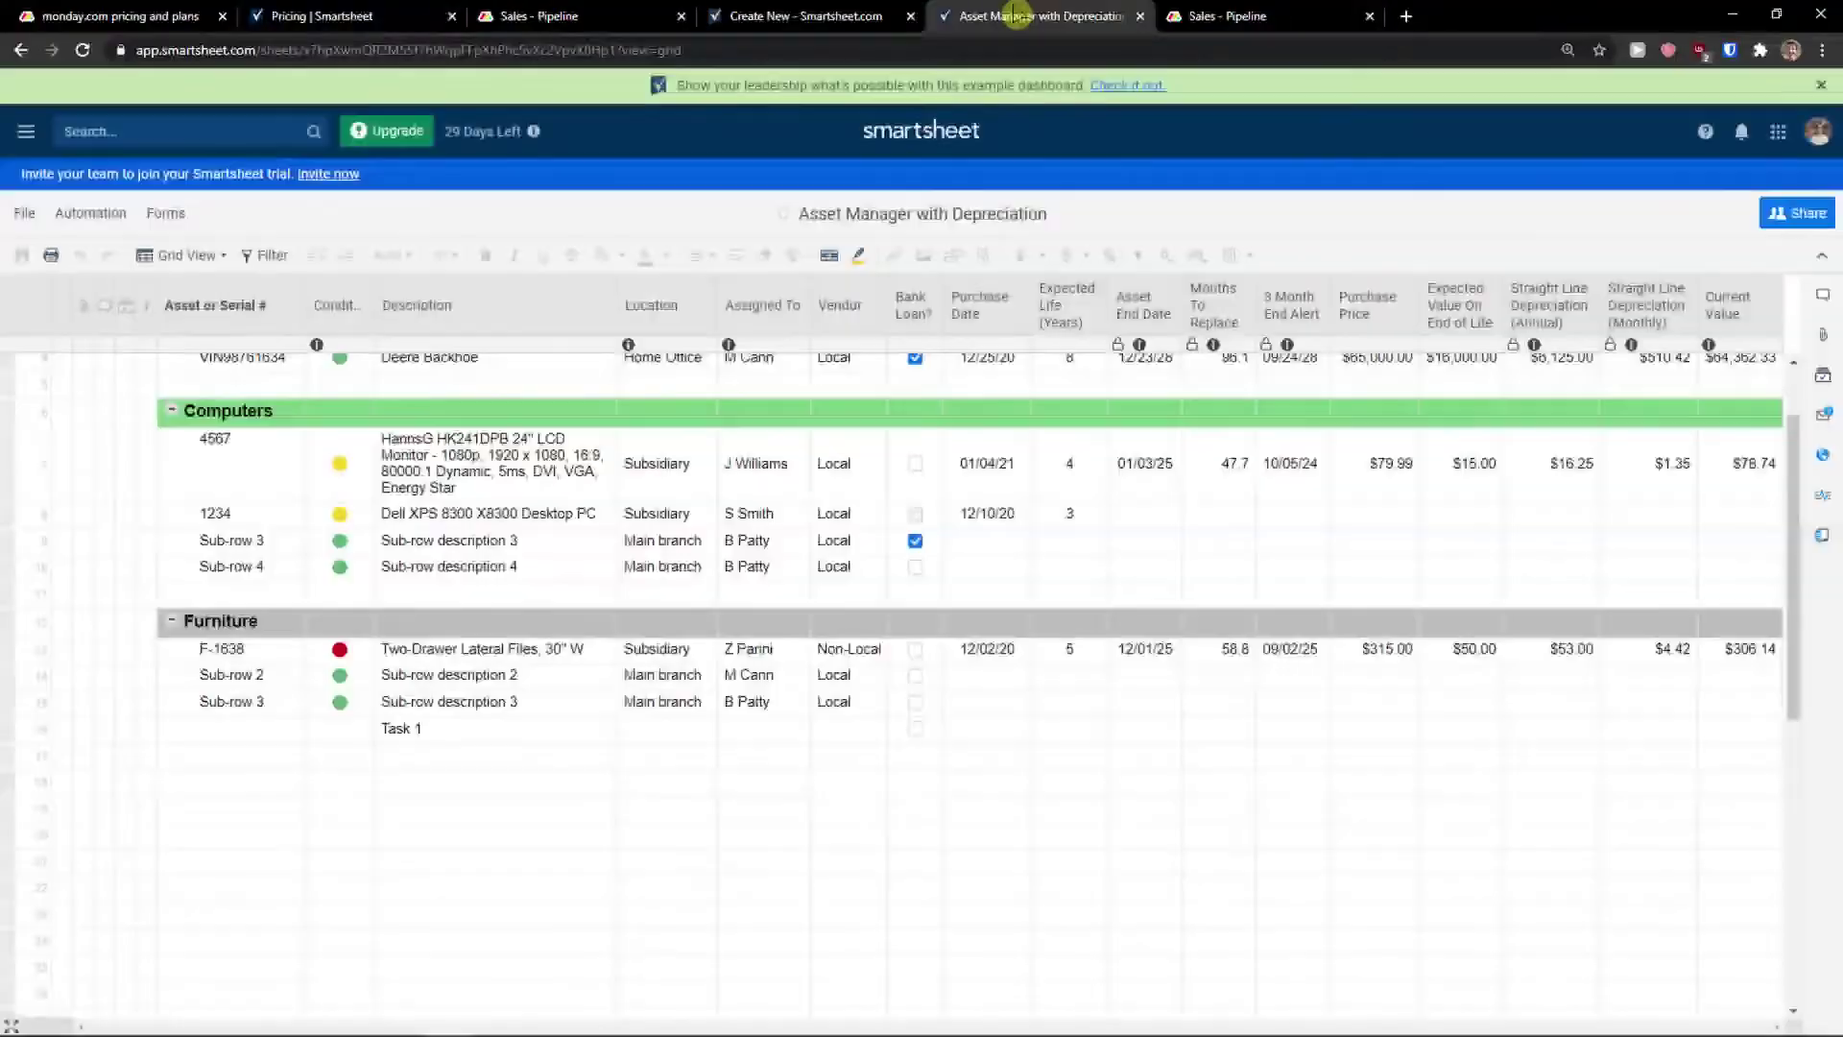
scroll(1641, 360, "up", 3)
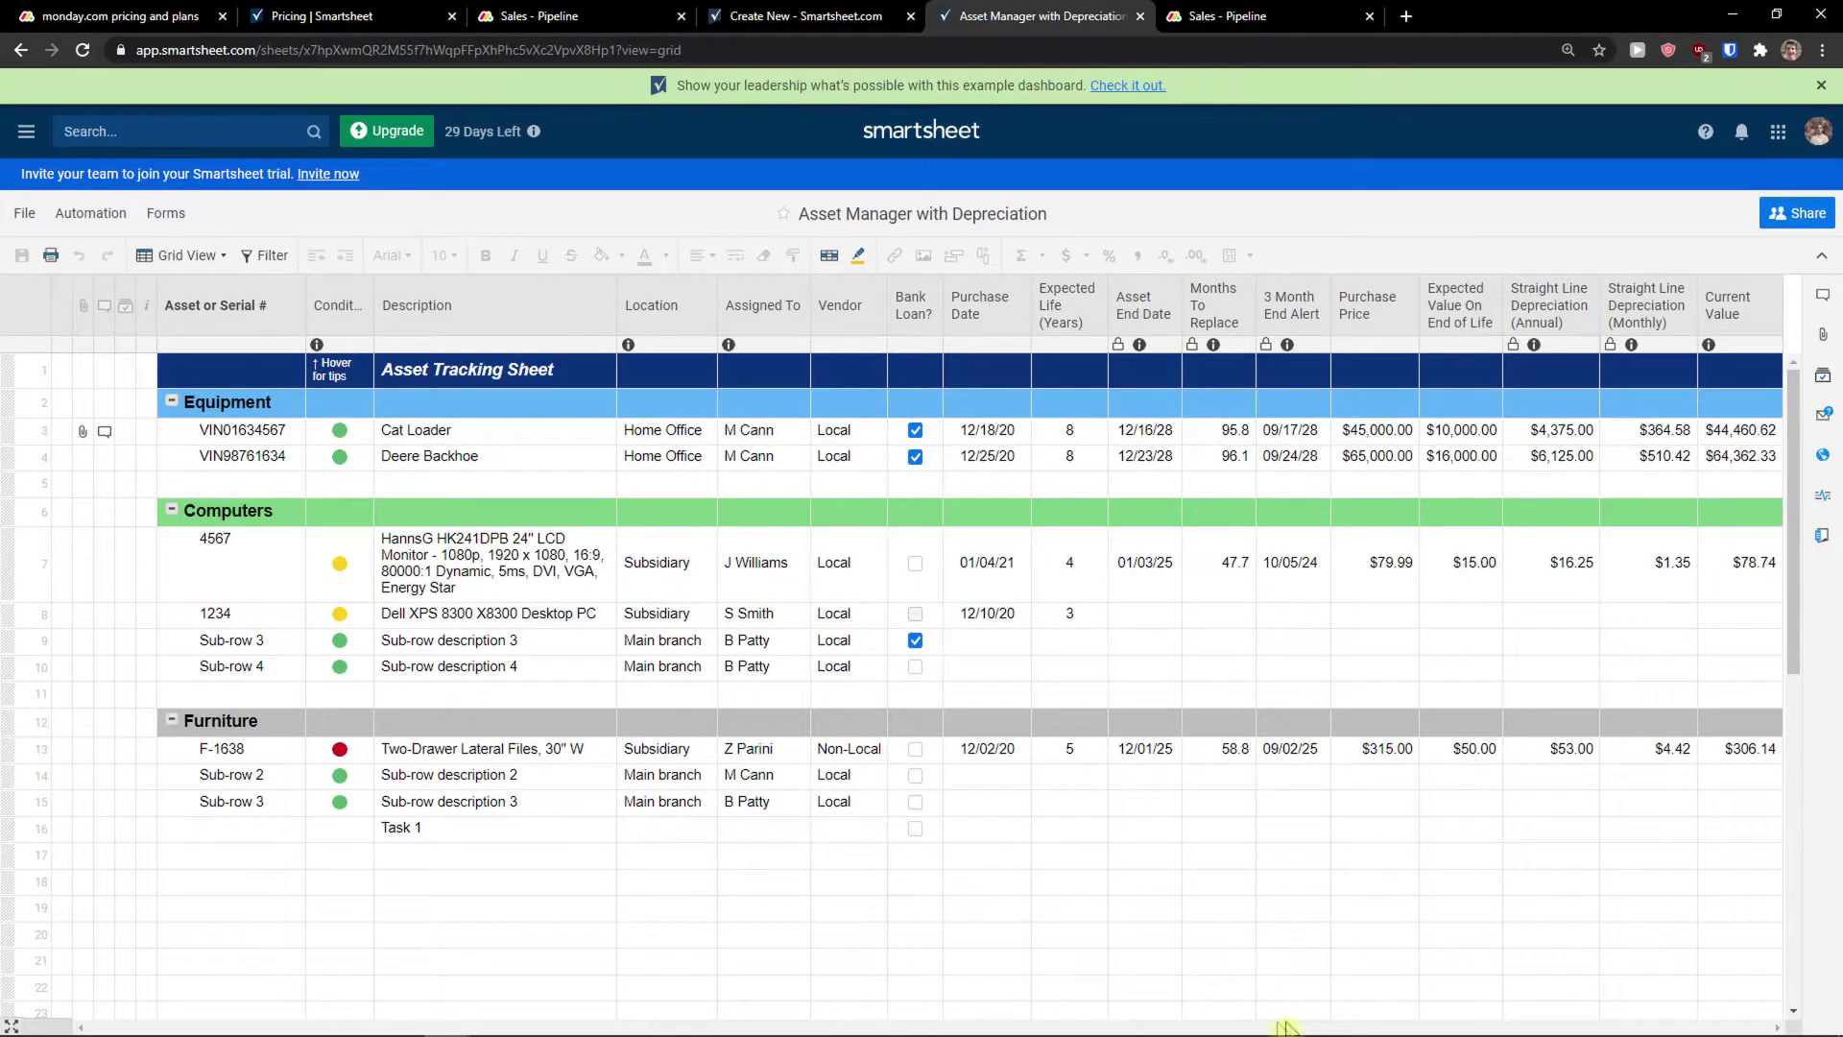
left_click(345, 16)
left_click(763, 16)
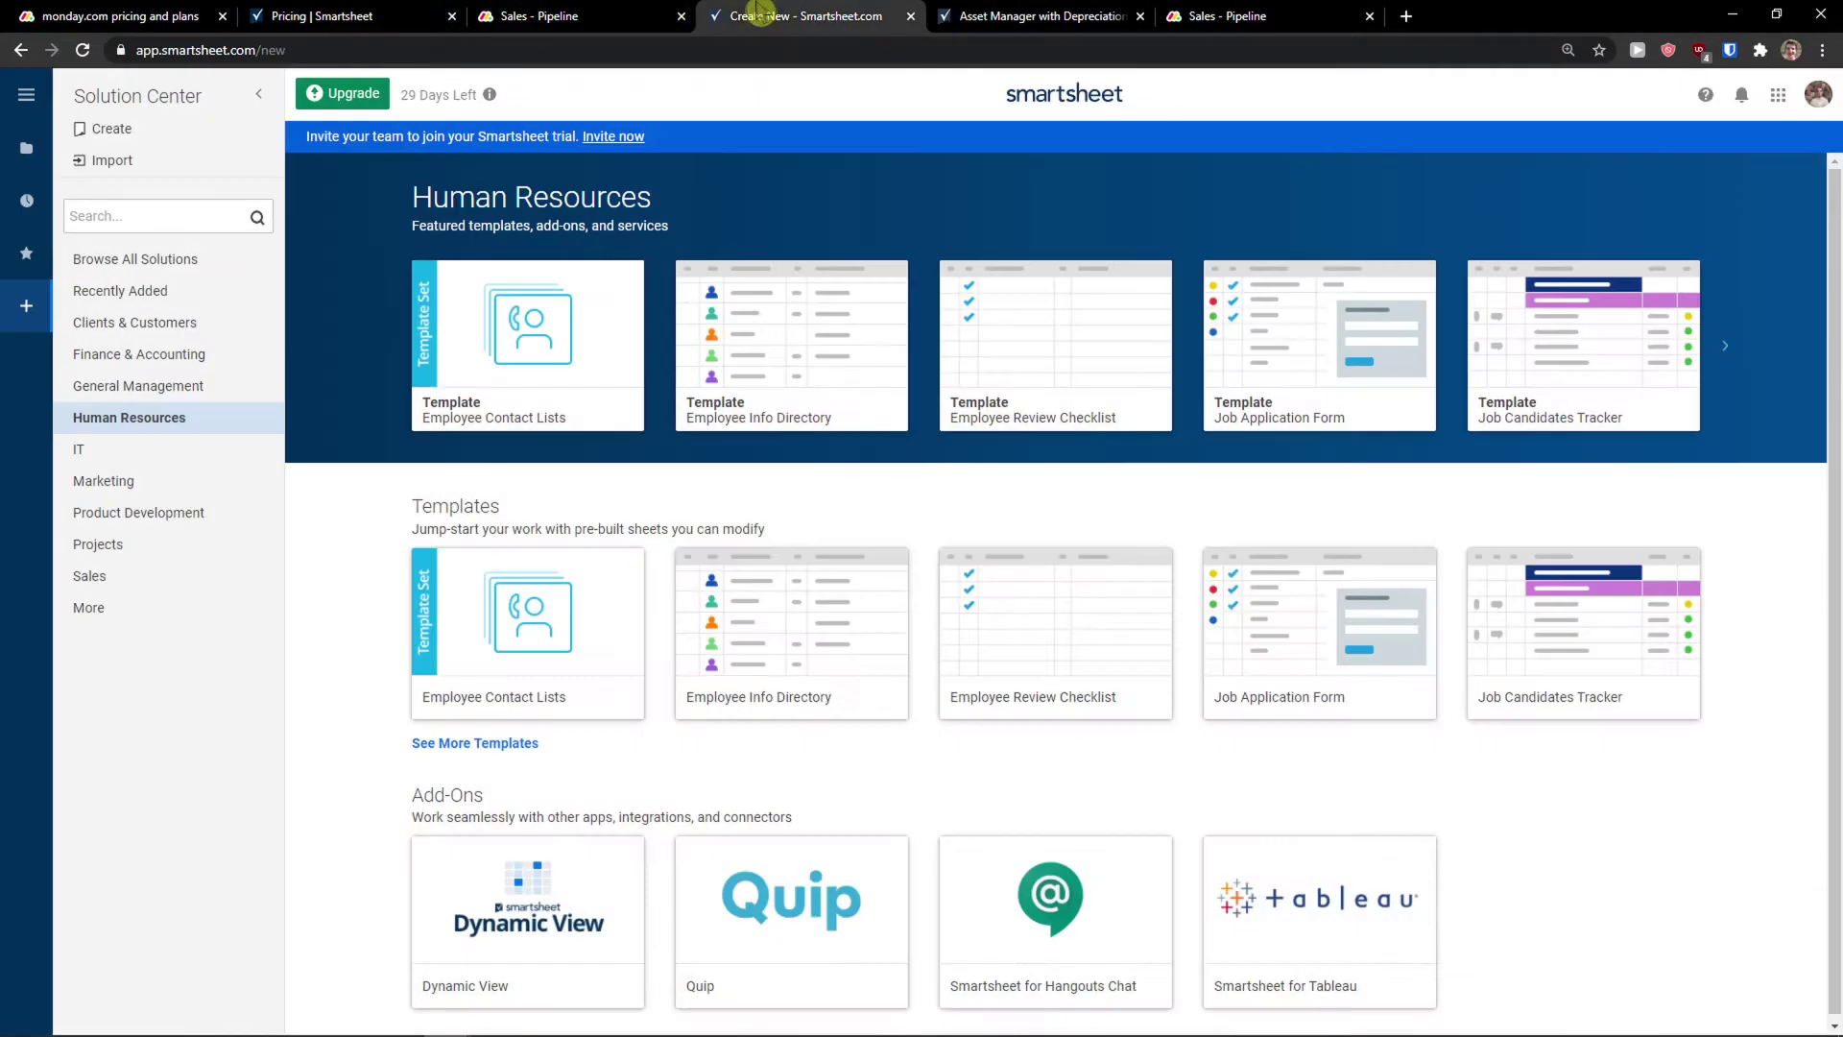
left_click(27, 149)
left_click(421, 325)
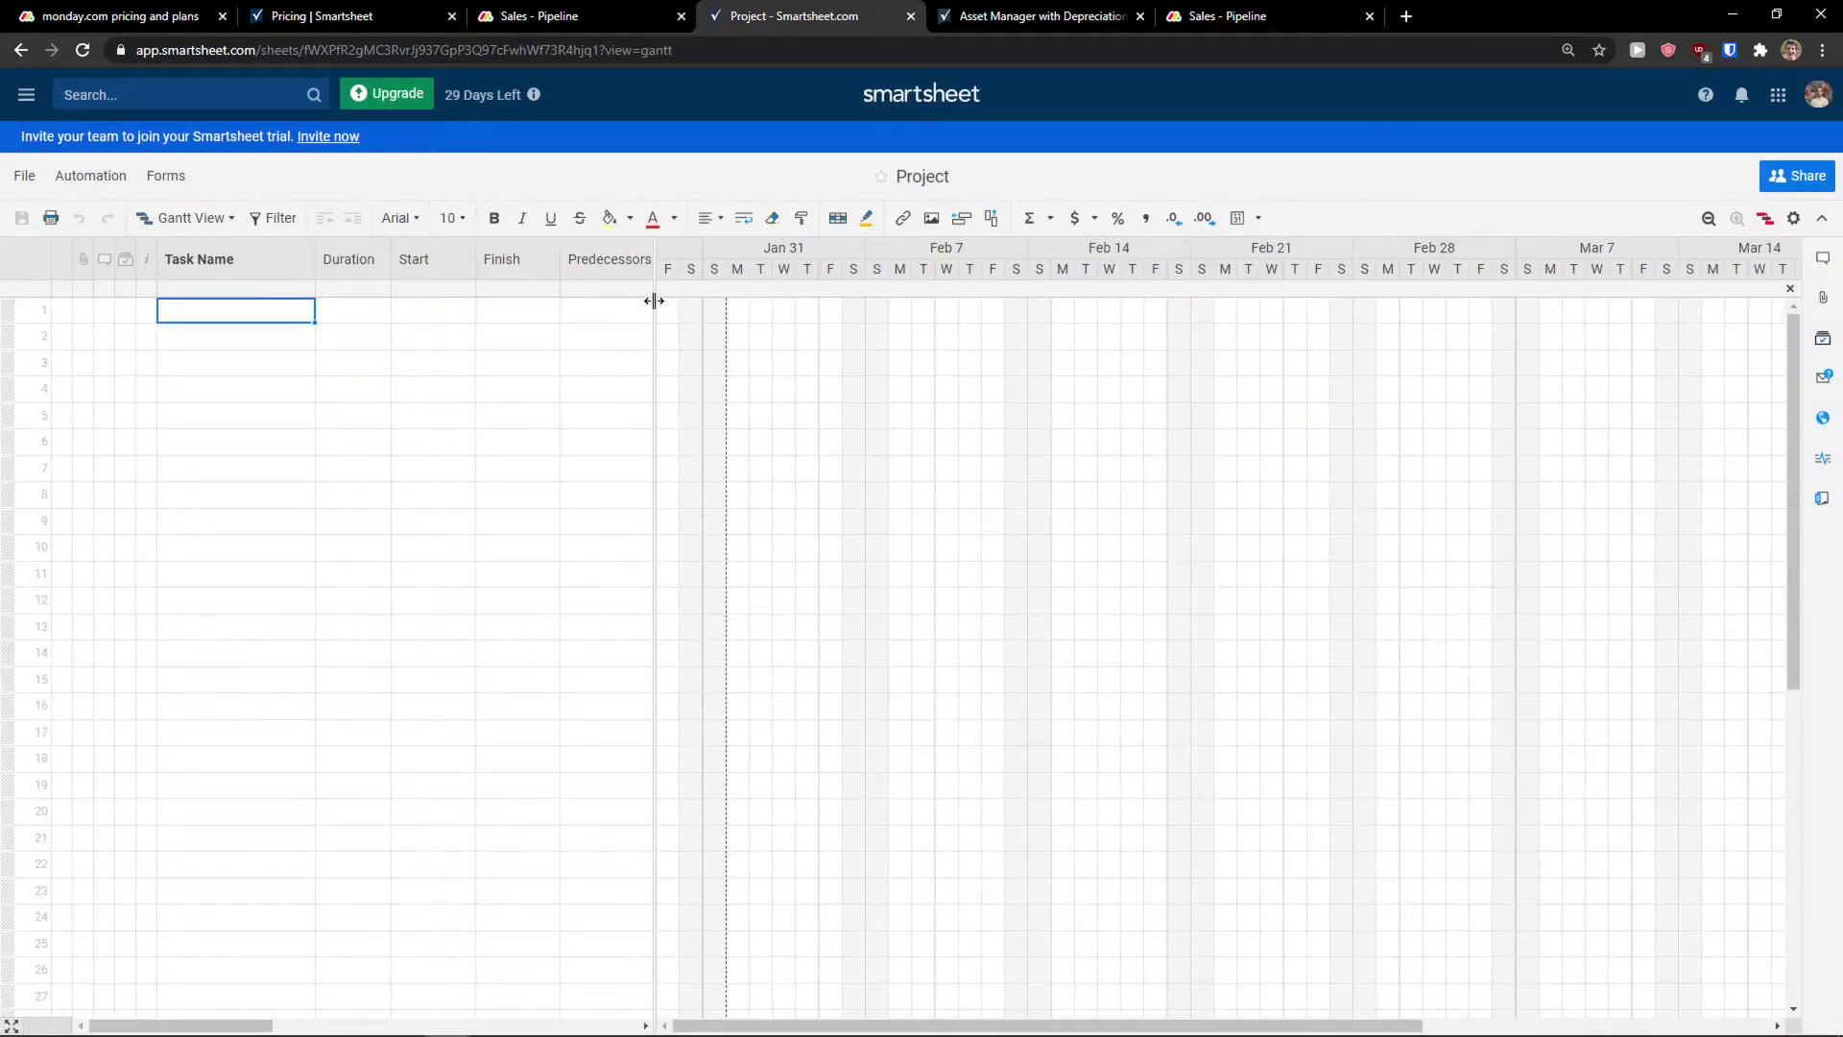
Widen the Project sheet grid against the Gantt chart until every column through Comments shows
left_click_drag(653, 300, 1015, 348)
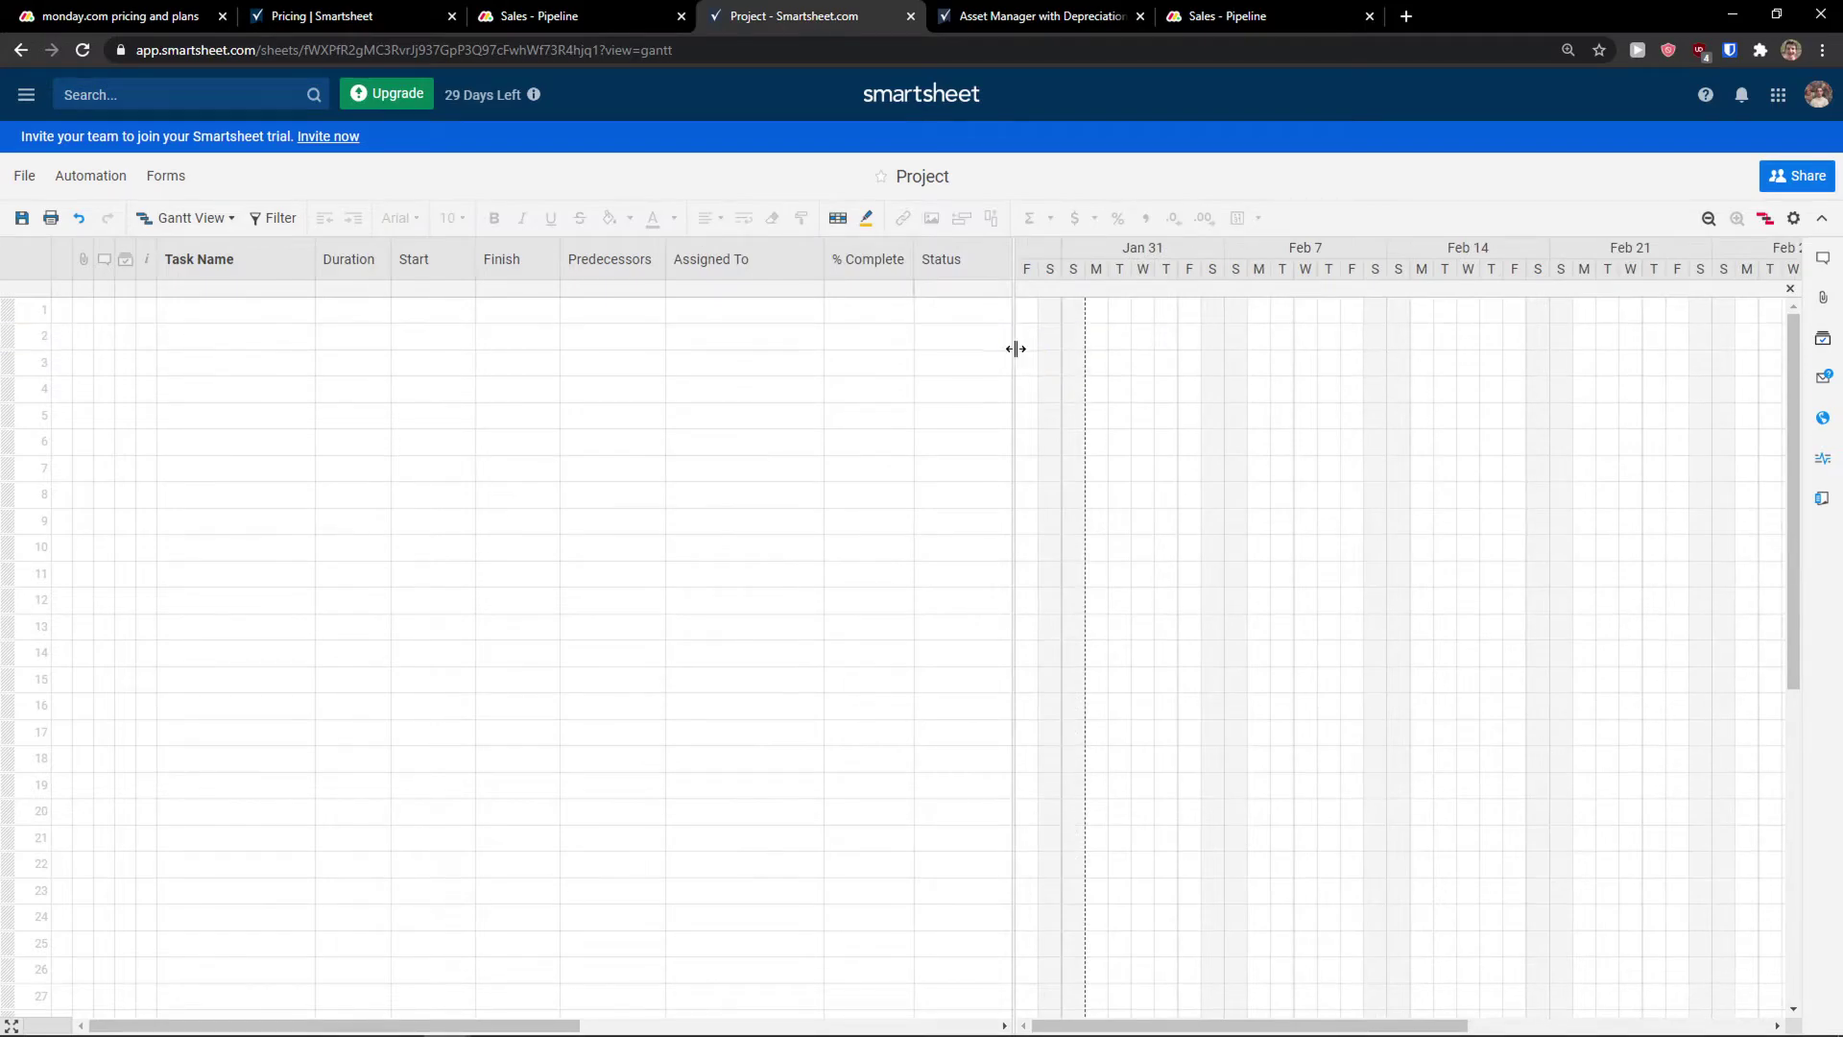
left_click_drag(1327, 367, 1543, 374)
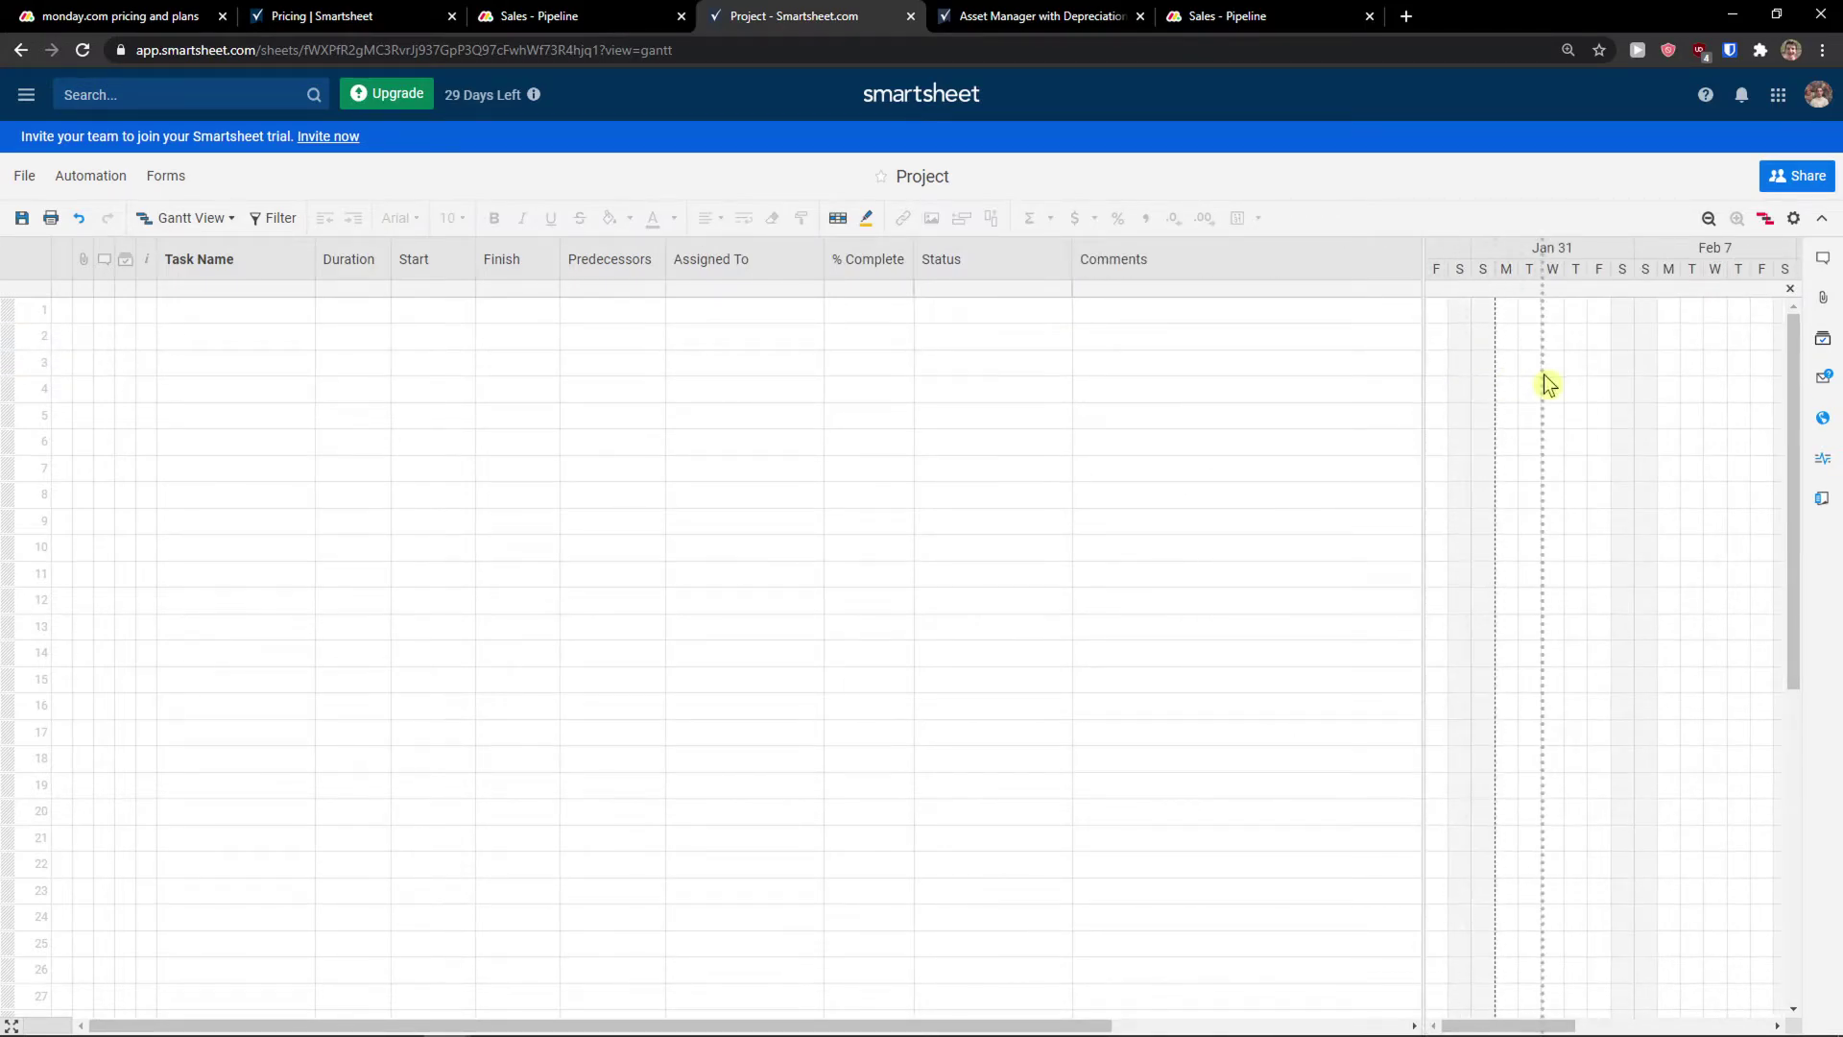
left_click(1415, 271)
From the Comments column start Insert Column and preview Date, dropdown, Symbols, auto-number and Checkbox types
right_click(1382, 274)
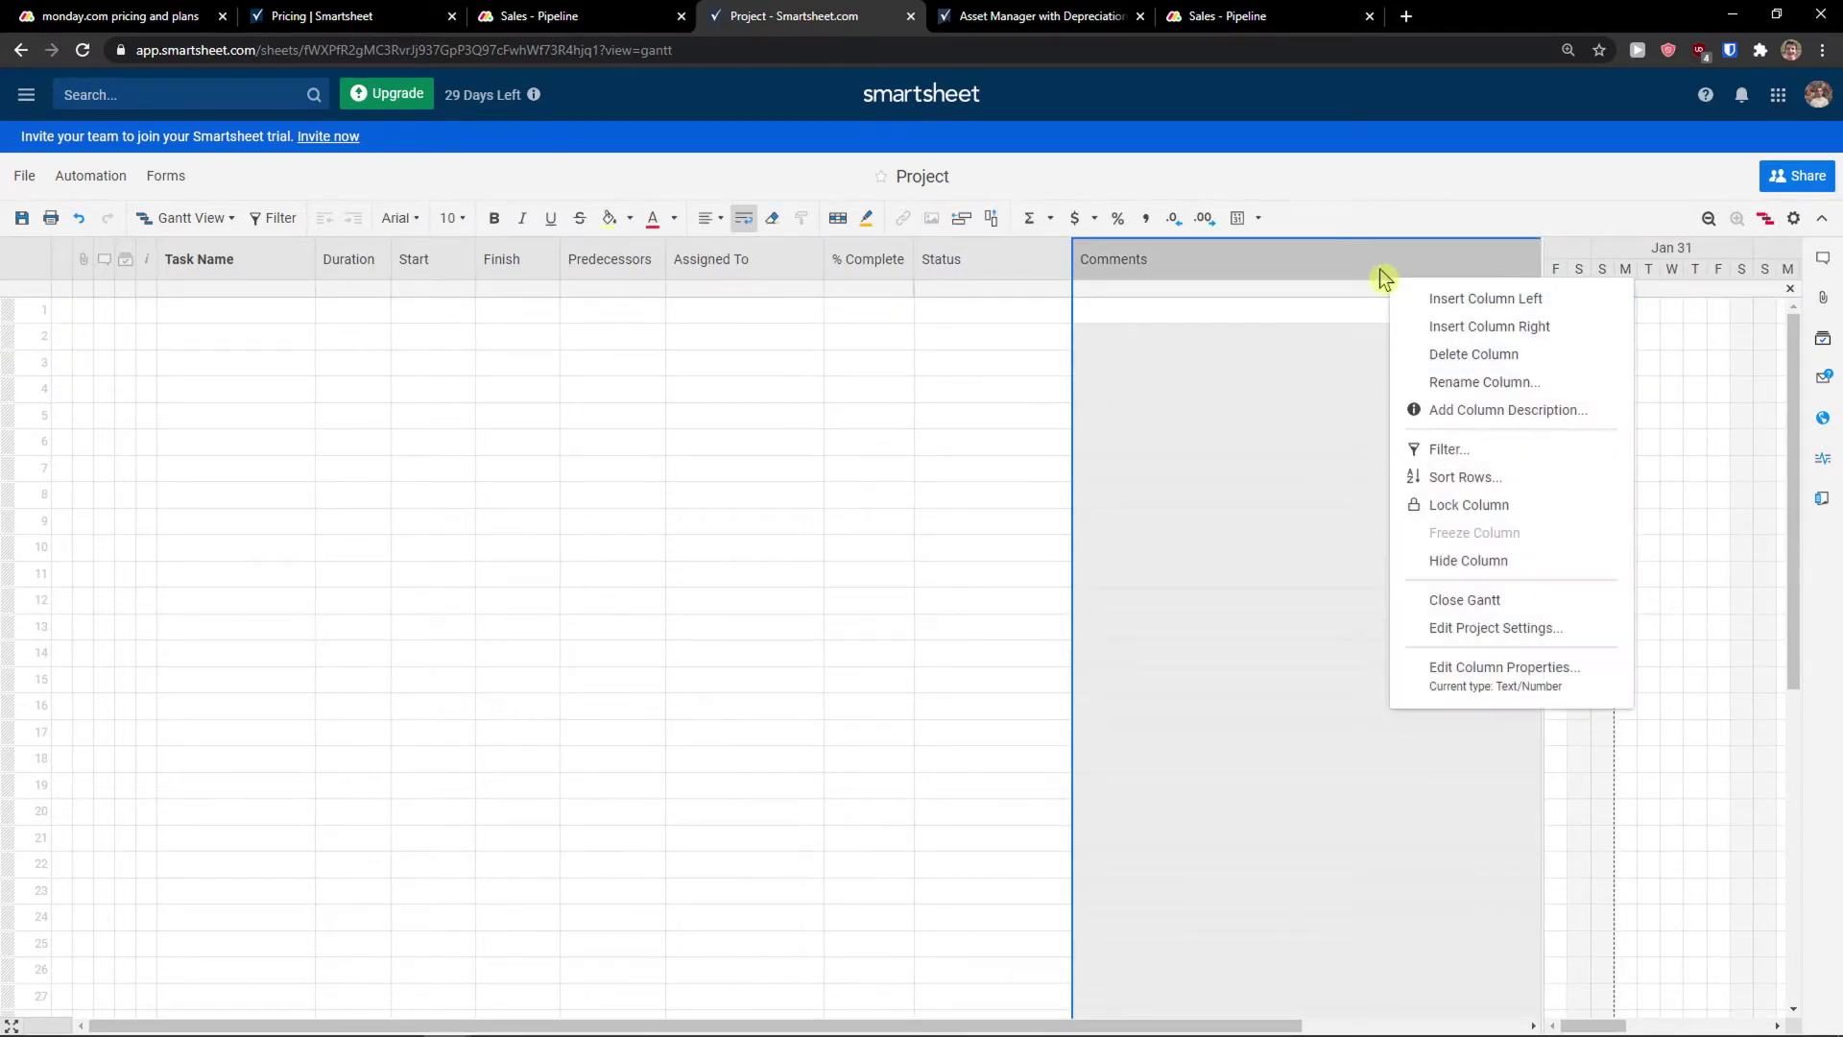
left_click(1452, 328)
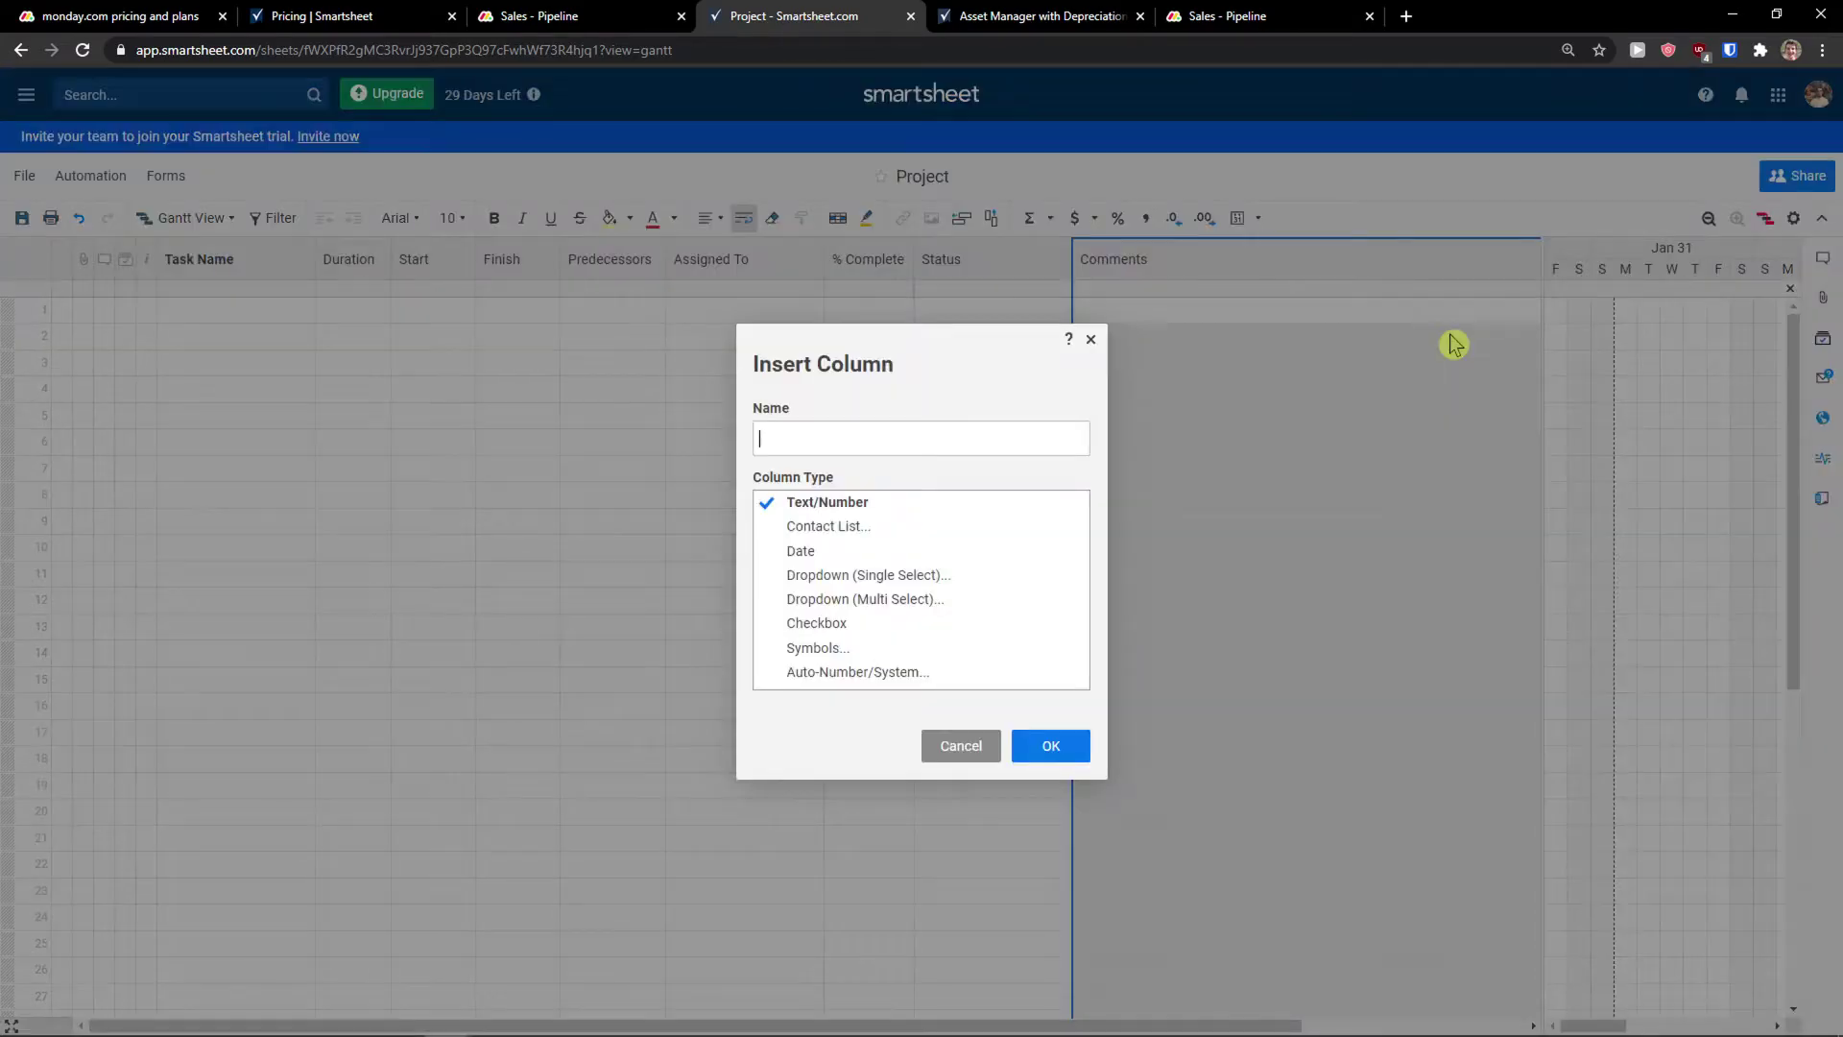
left_click(856, 528)
left_click(892, 578)
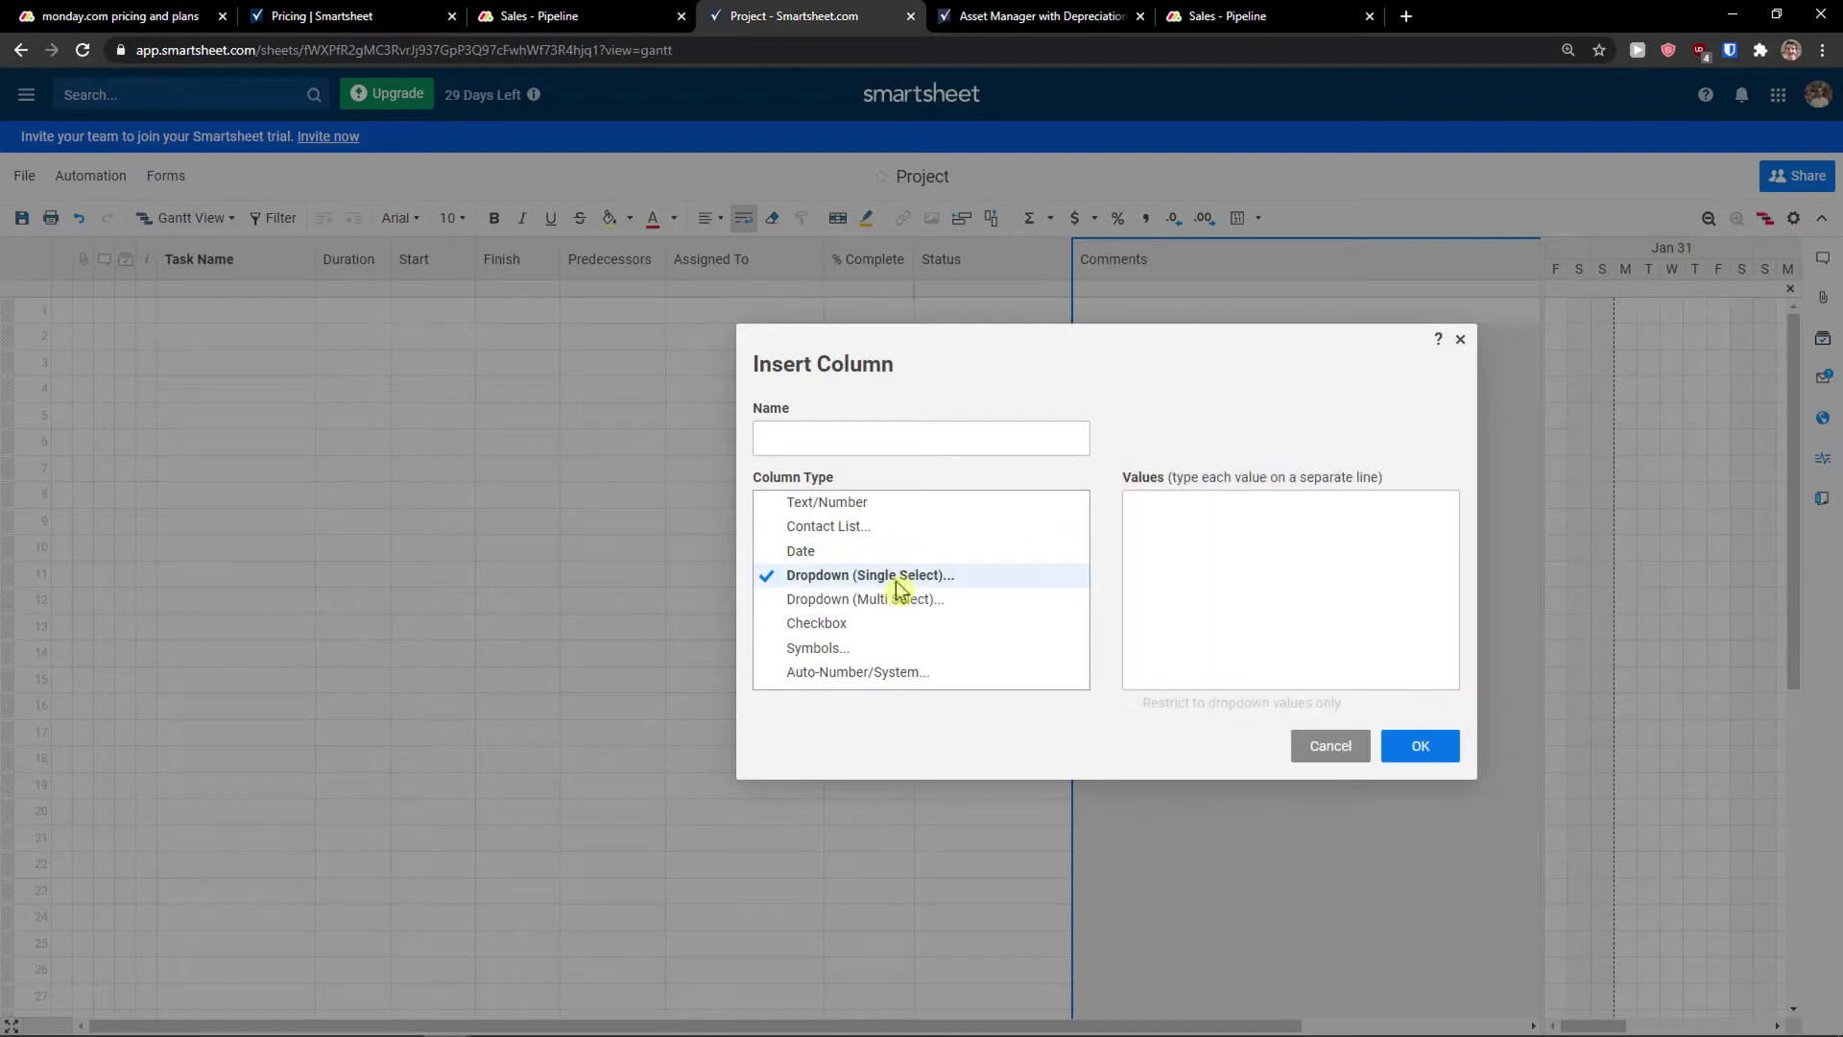
left_click(864, 599)
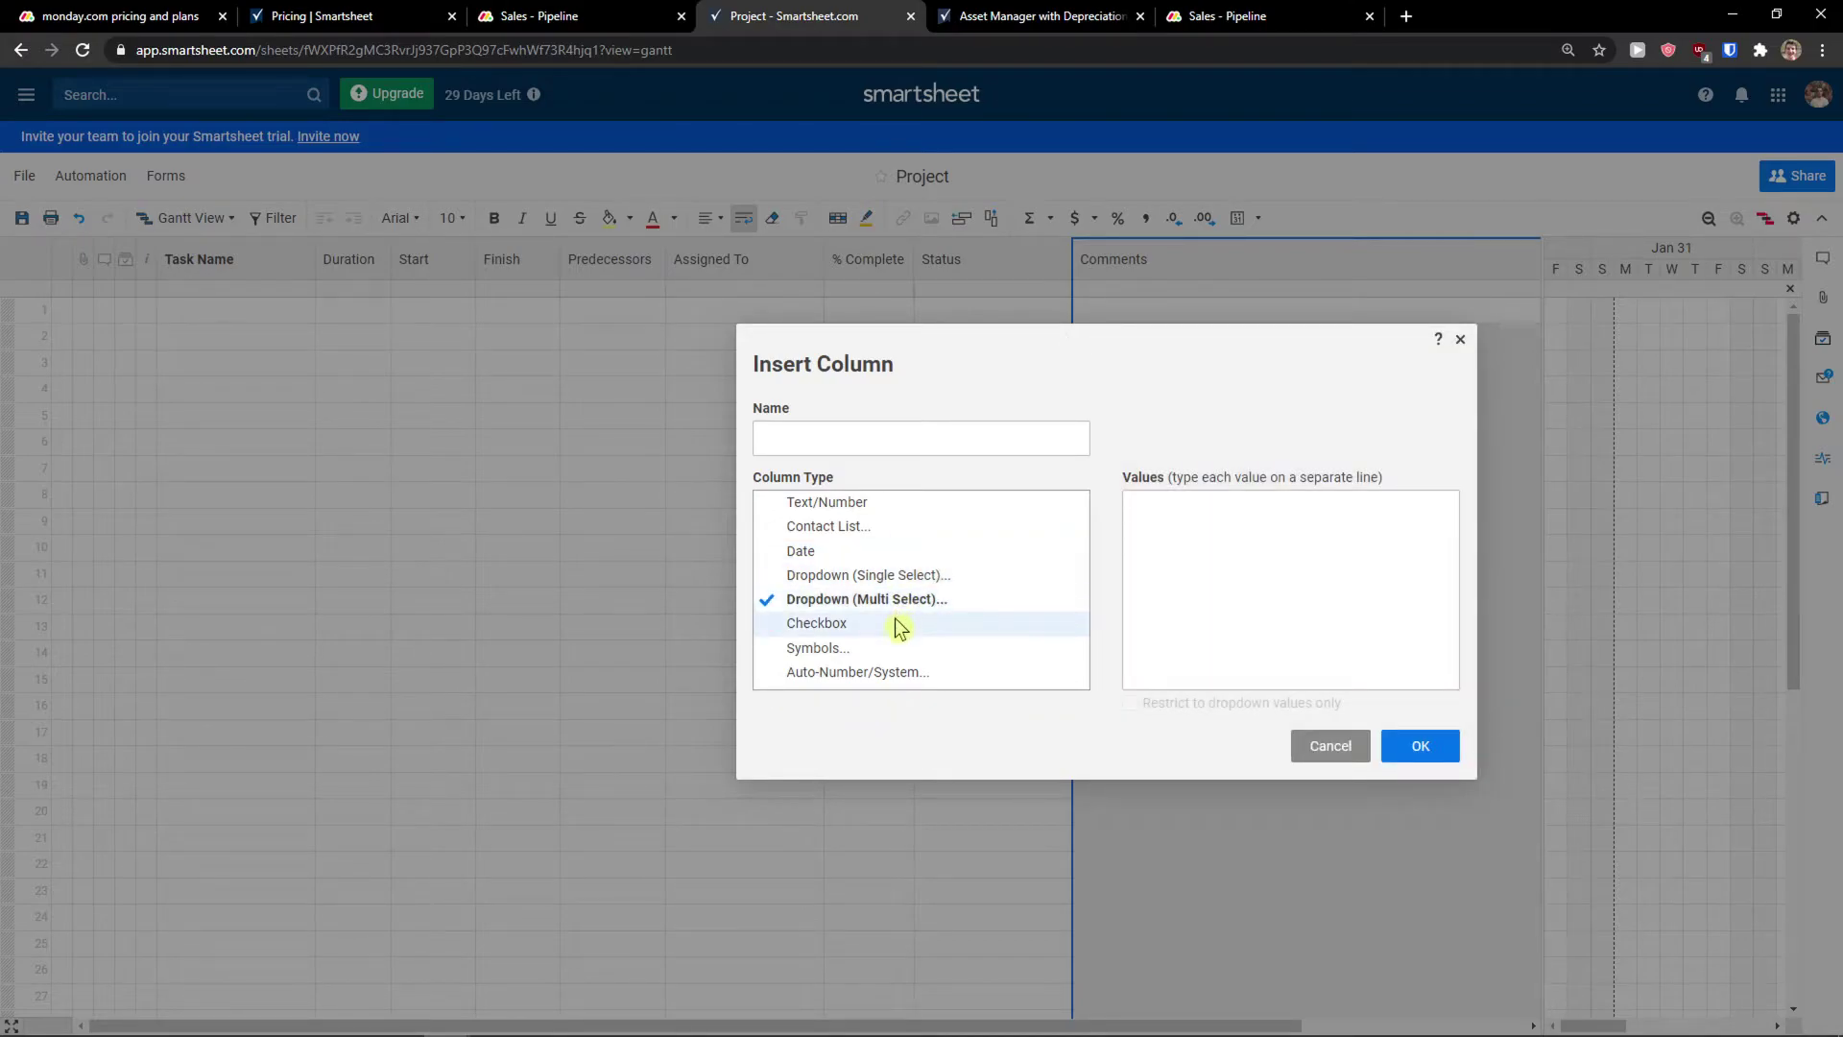
left_click(849, 647)
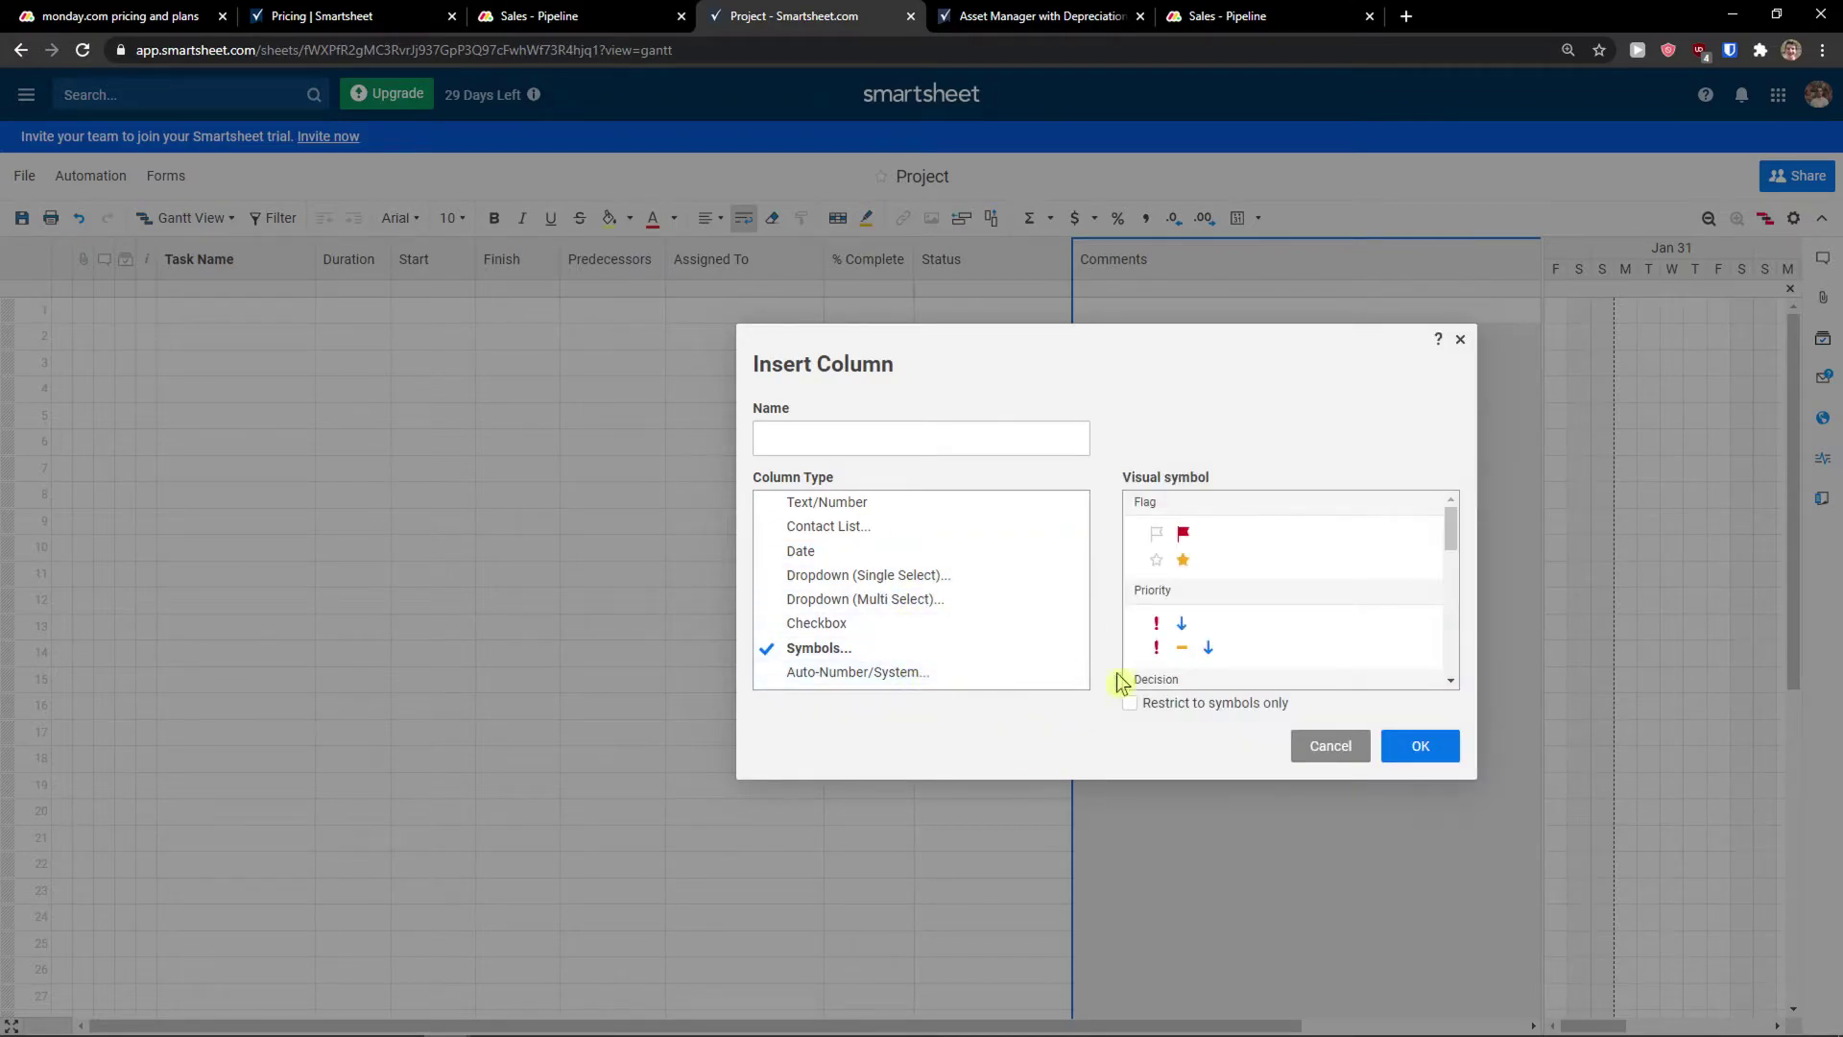
scroll(1137, 649, "down", 3)
left_click(864, 673)
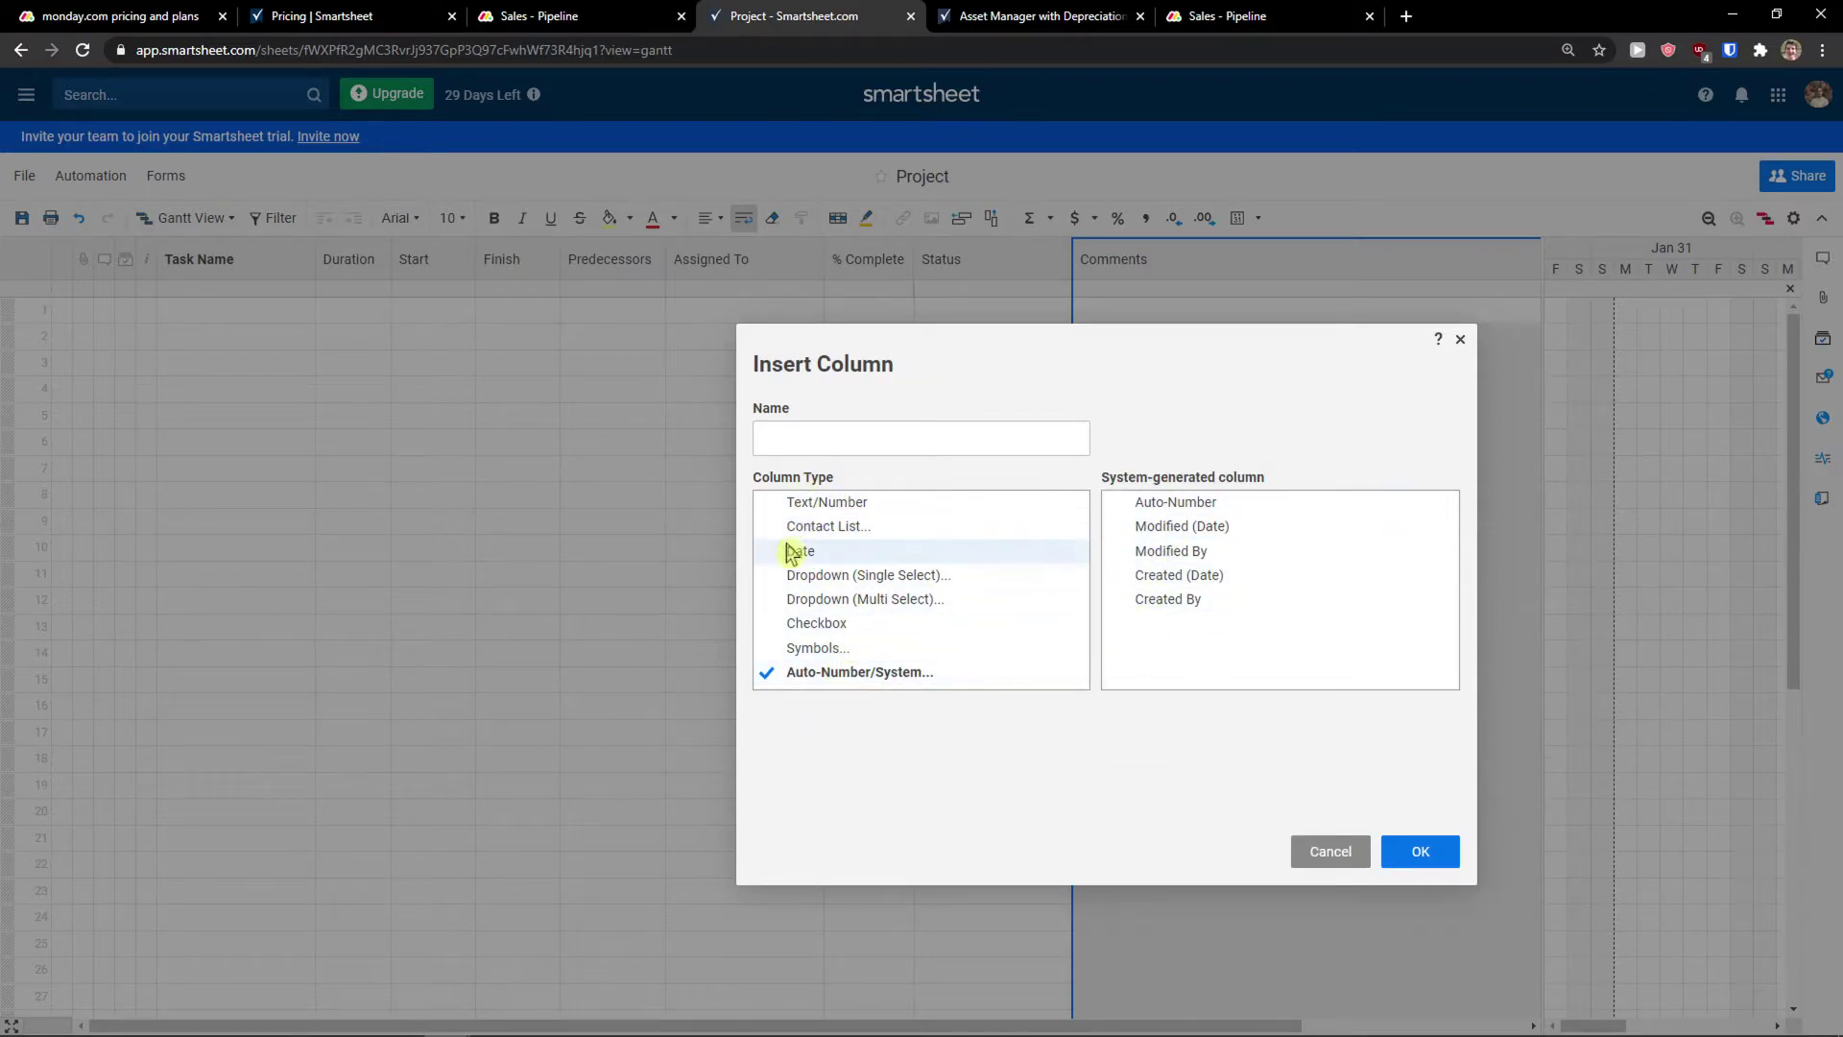
left_click(893, 503)
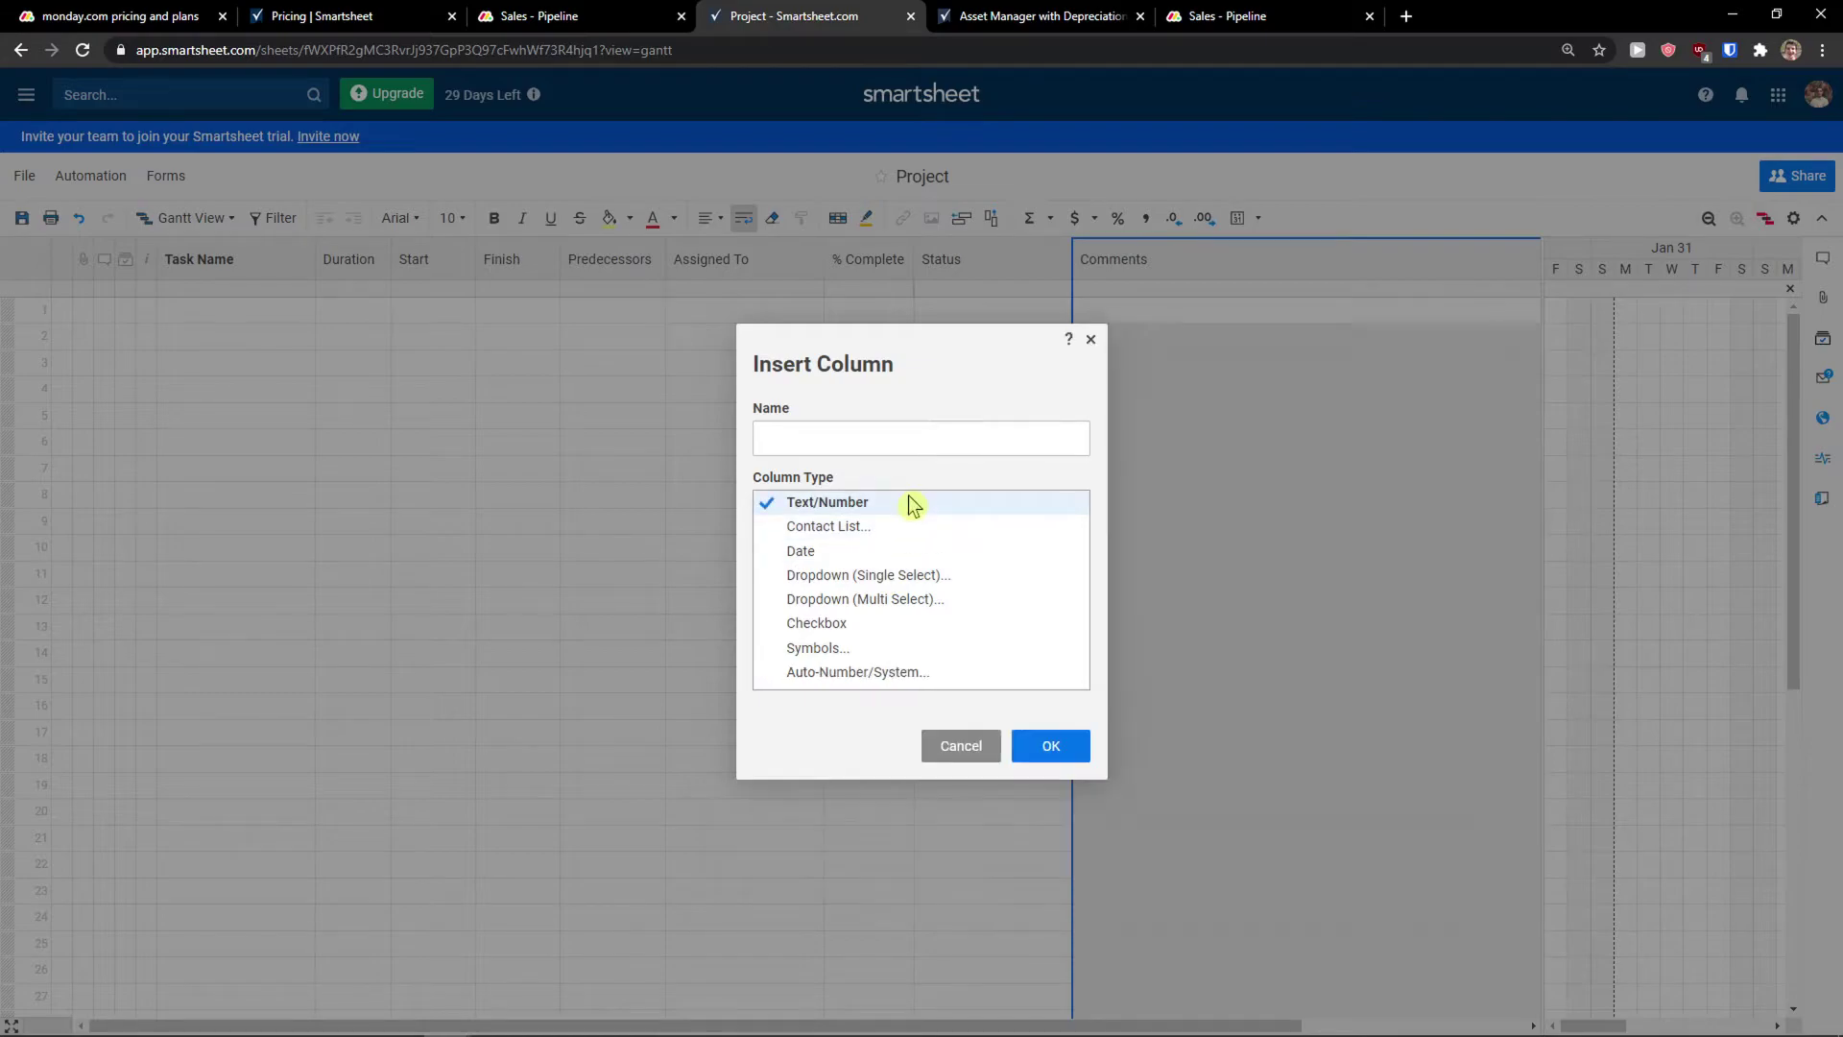
left_click(849, 623)
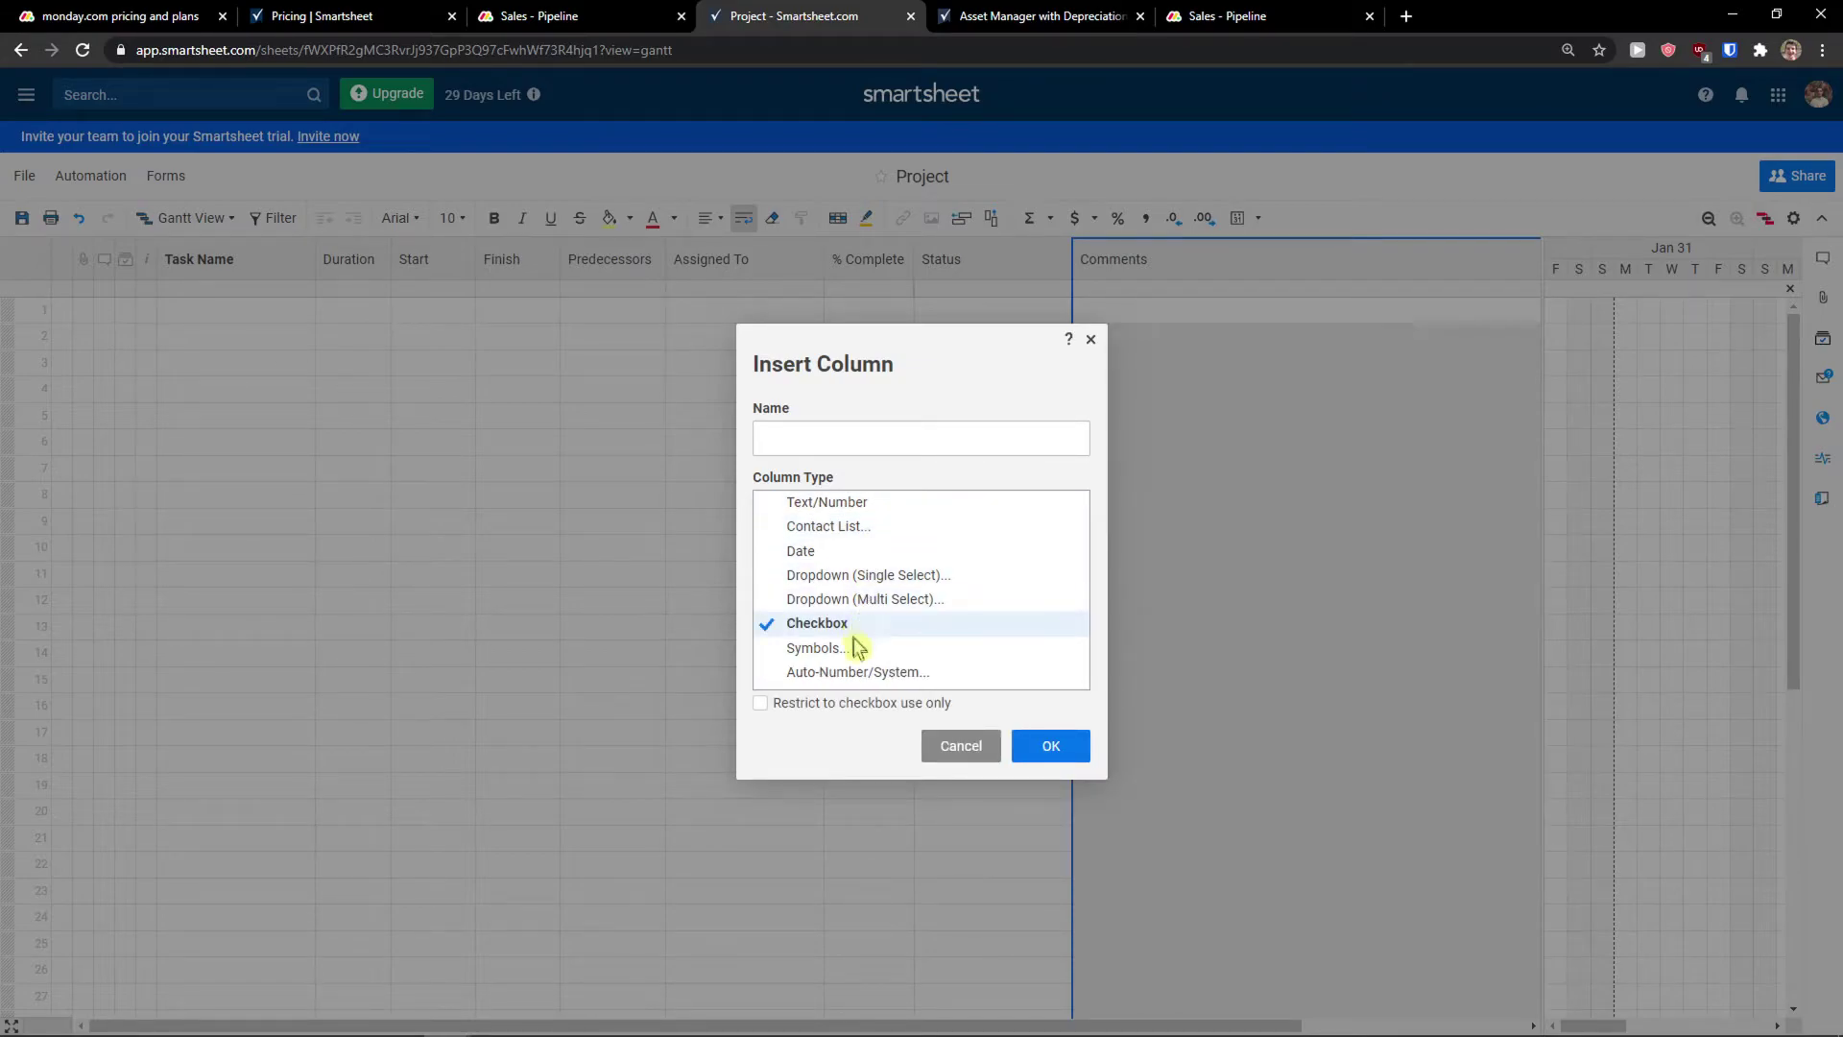
scroll(1217, 633, "down", 5)
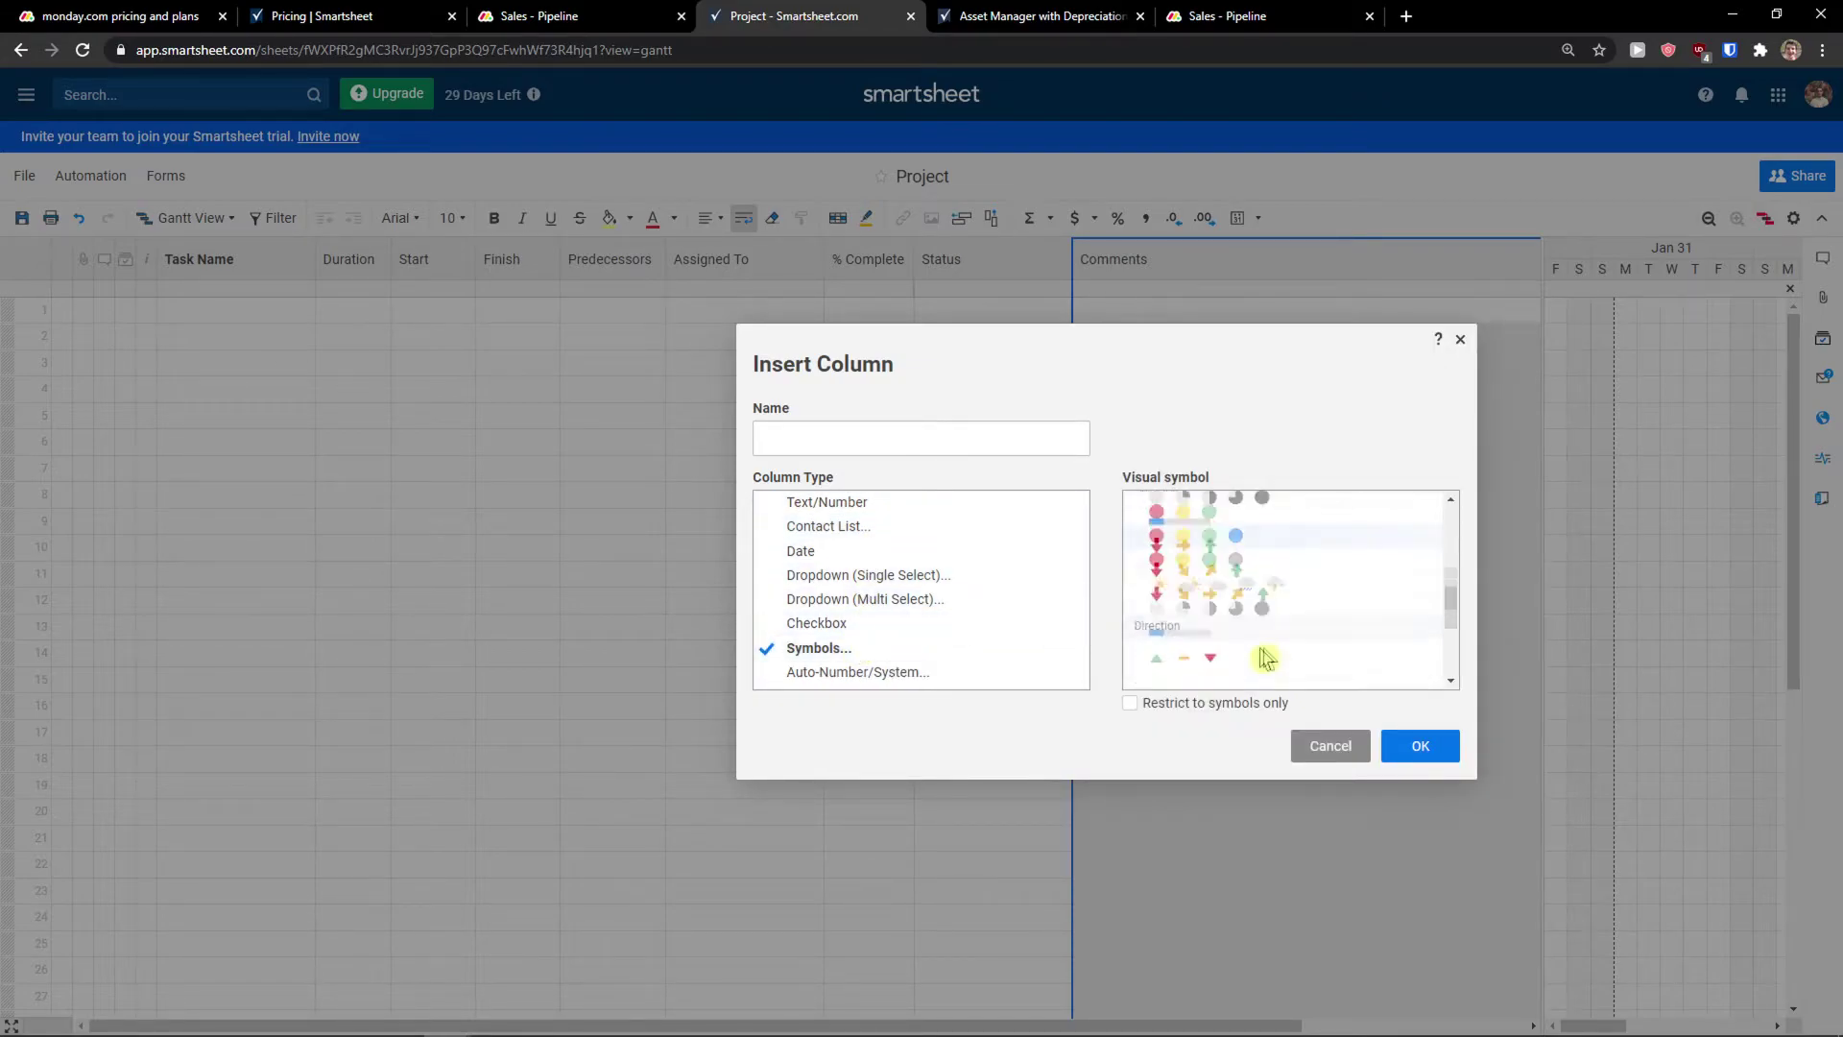
Preview contact list, text/number, dropdown and symbols types again, then cancel the new column
left_click(829, 526)
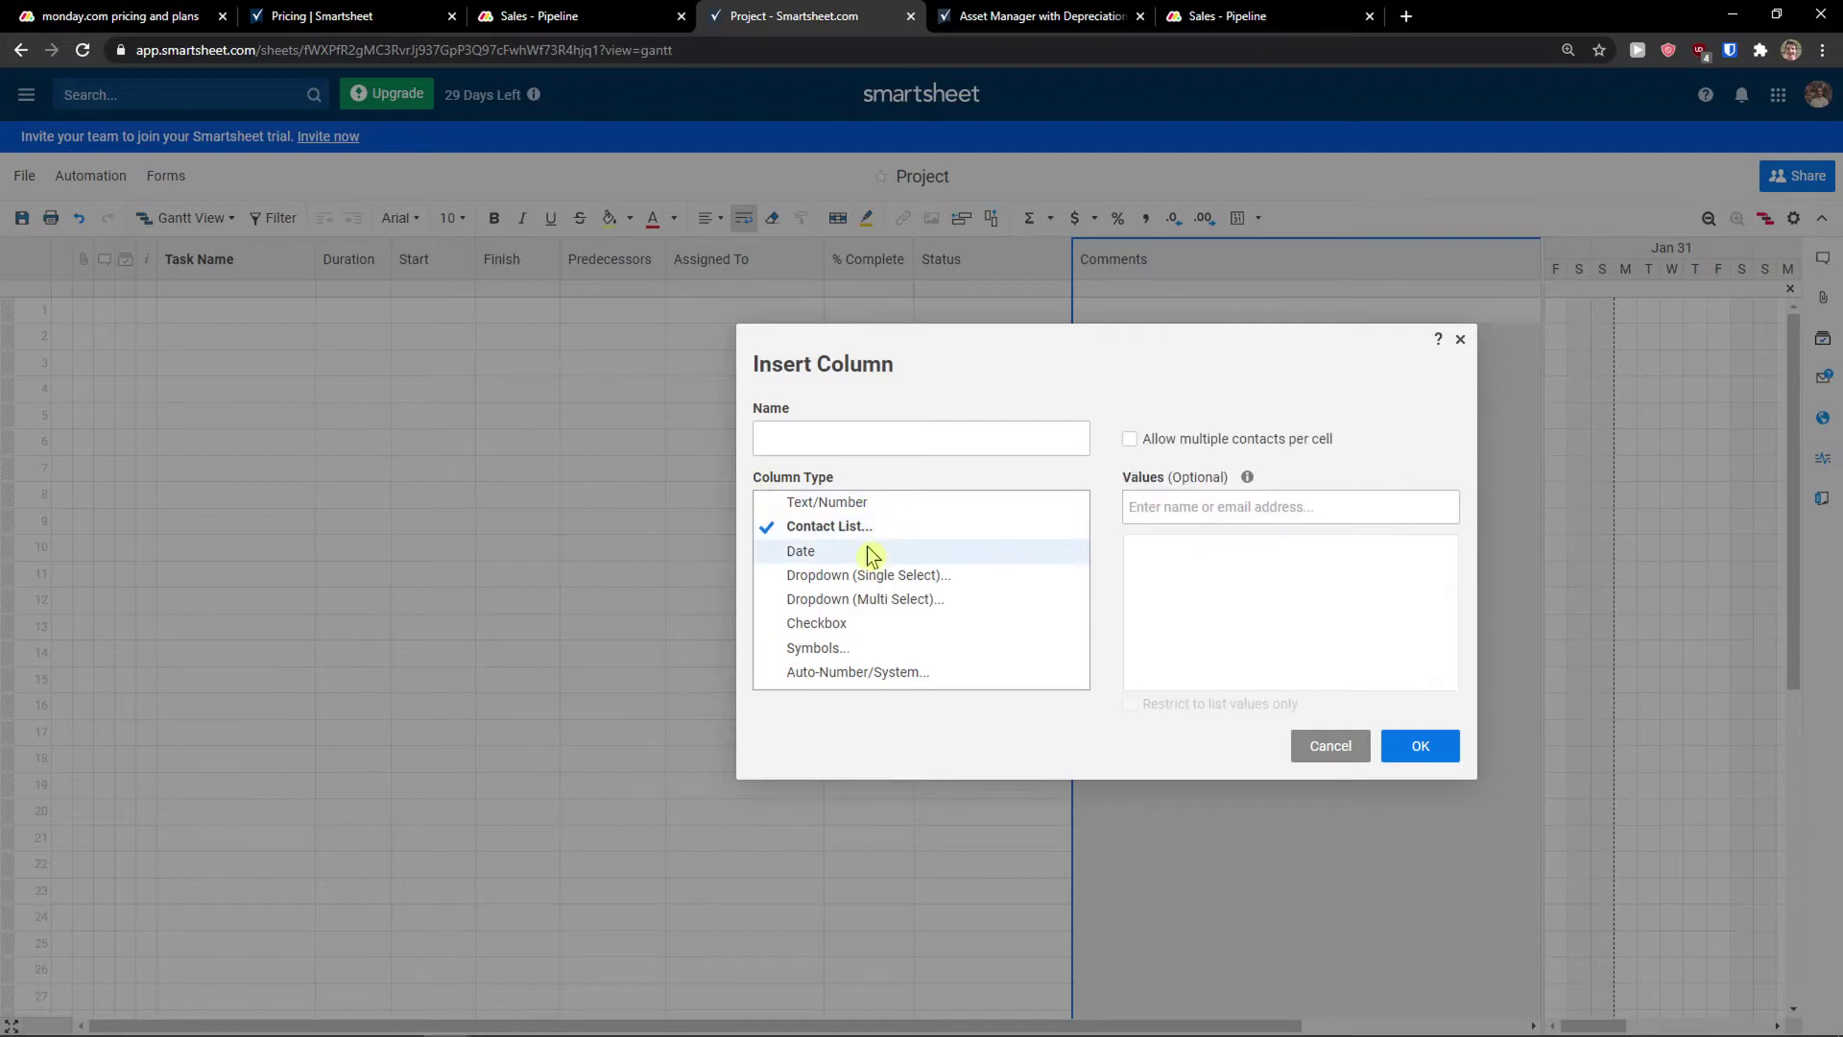
left_click(865, 575)
left_click(829, 525)
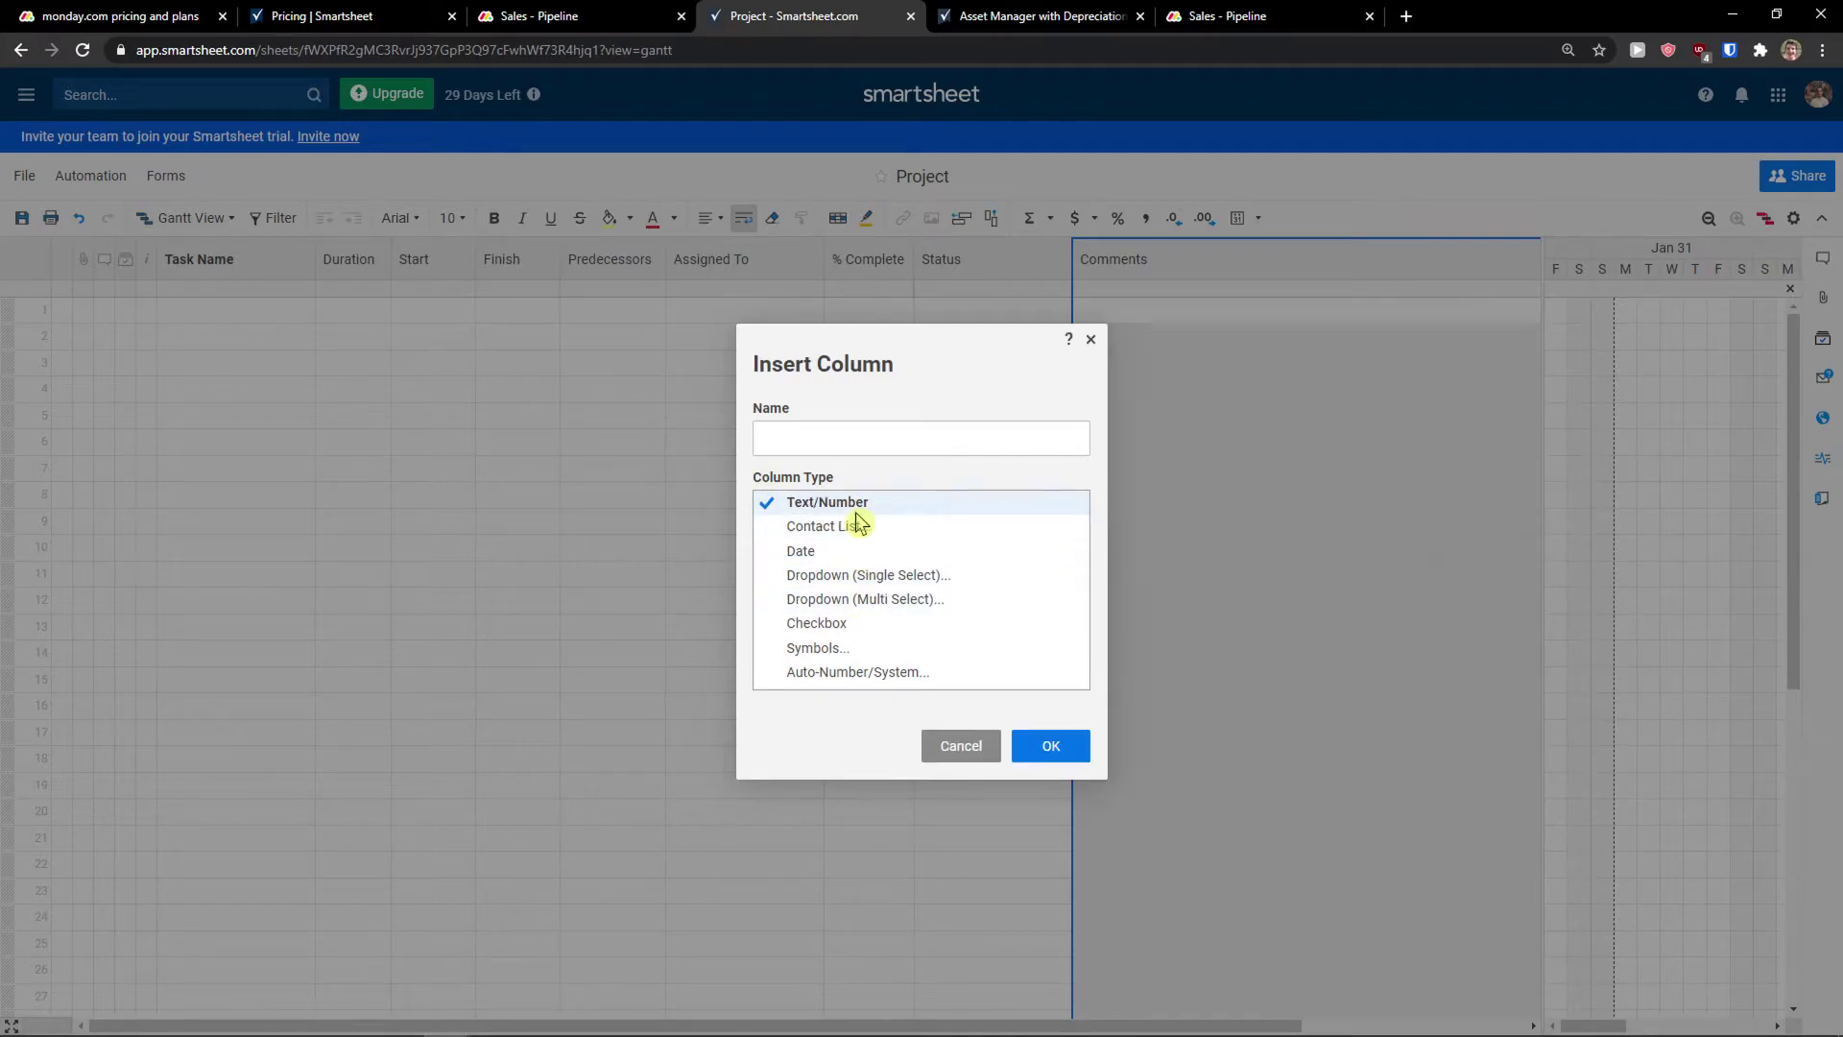
left_click(865, 574)
left_click(817, 646)
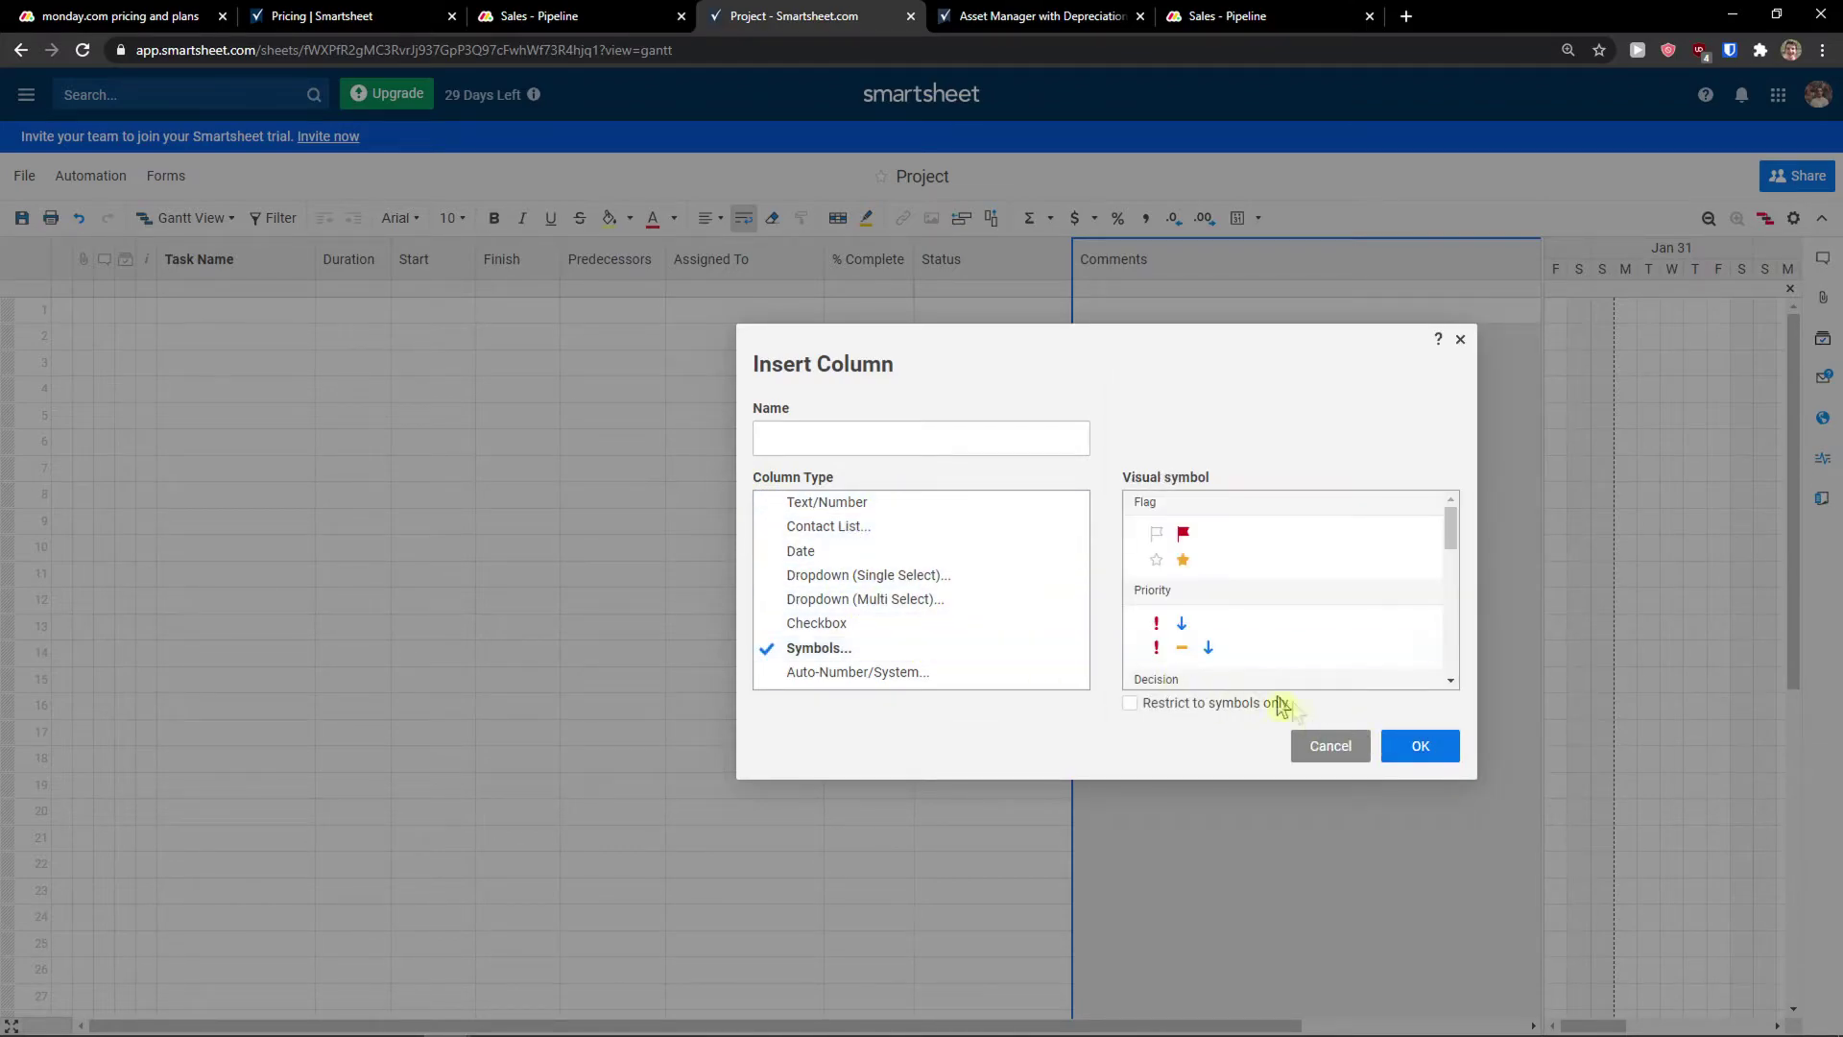
left_click(865, 575)
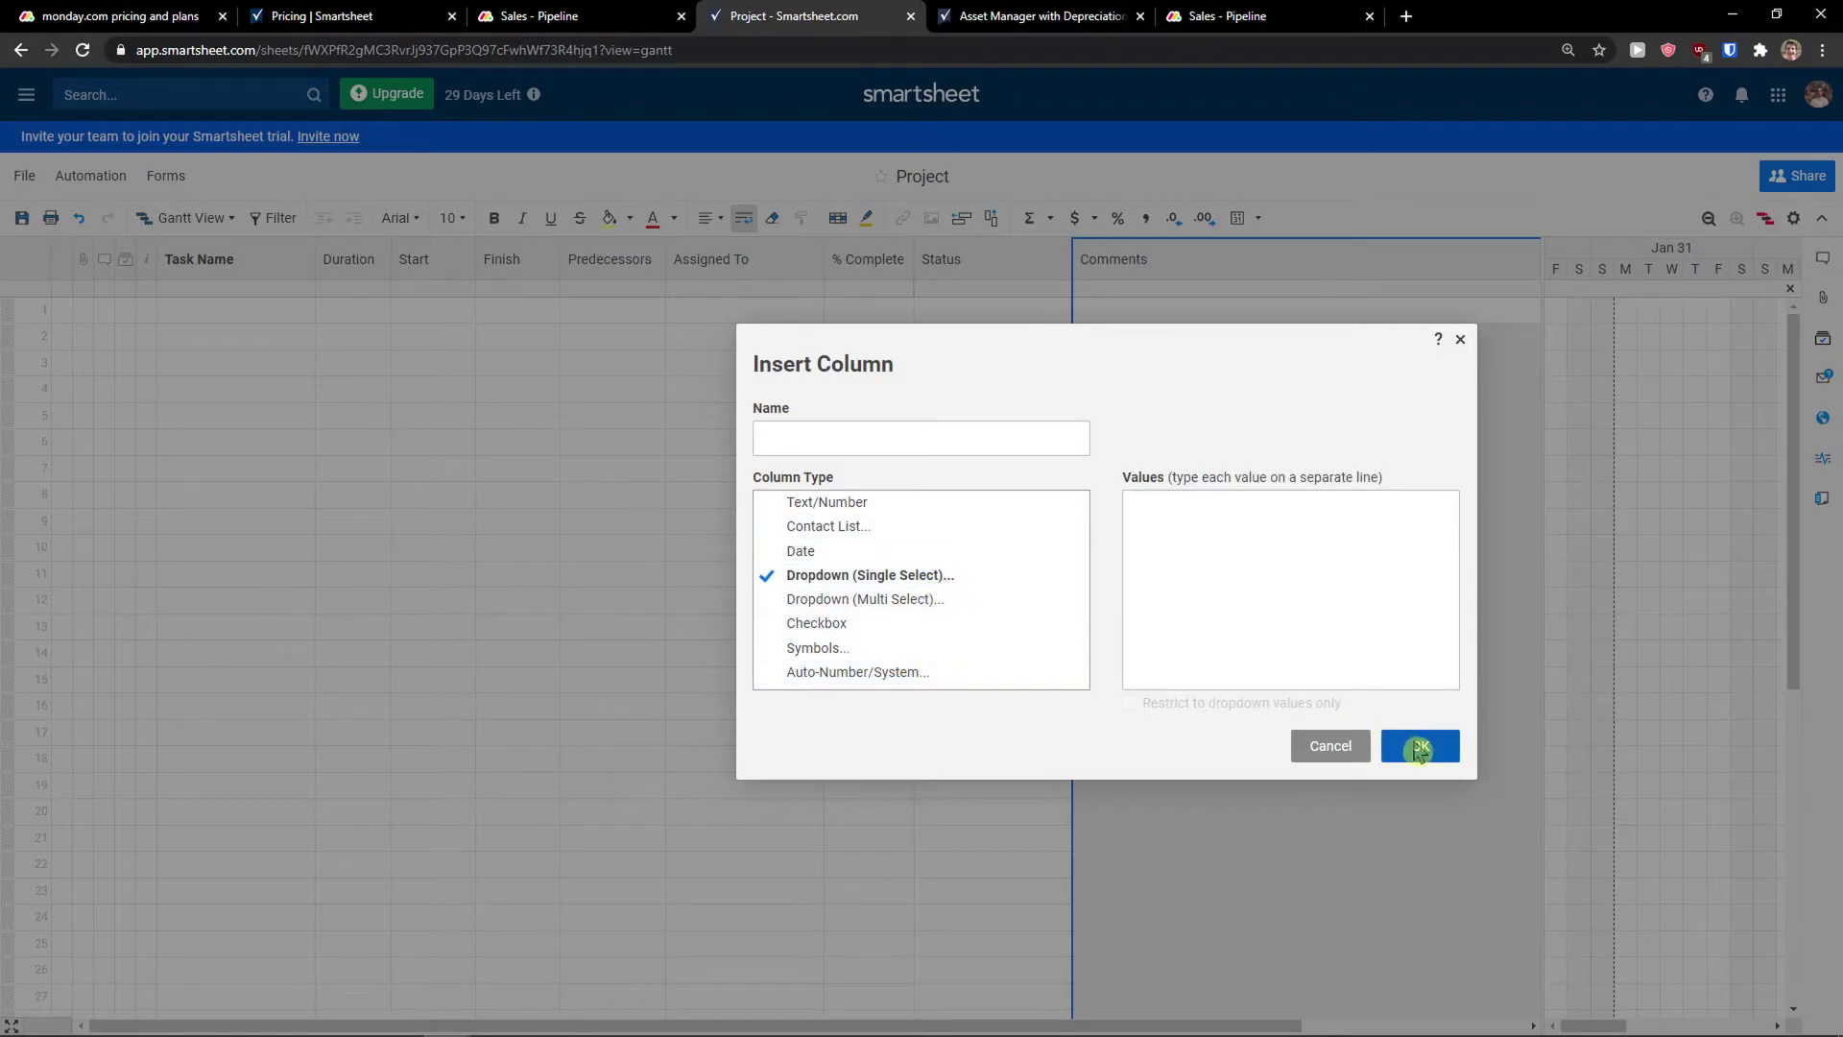
left_click(1331, 745)
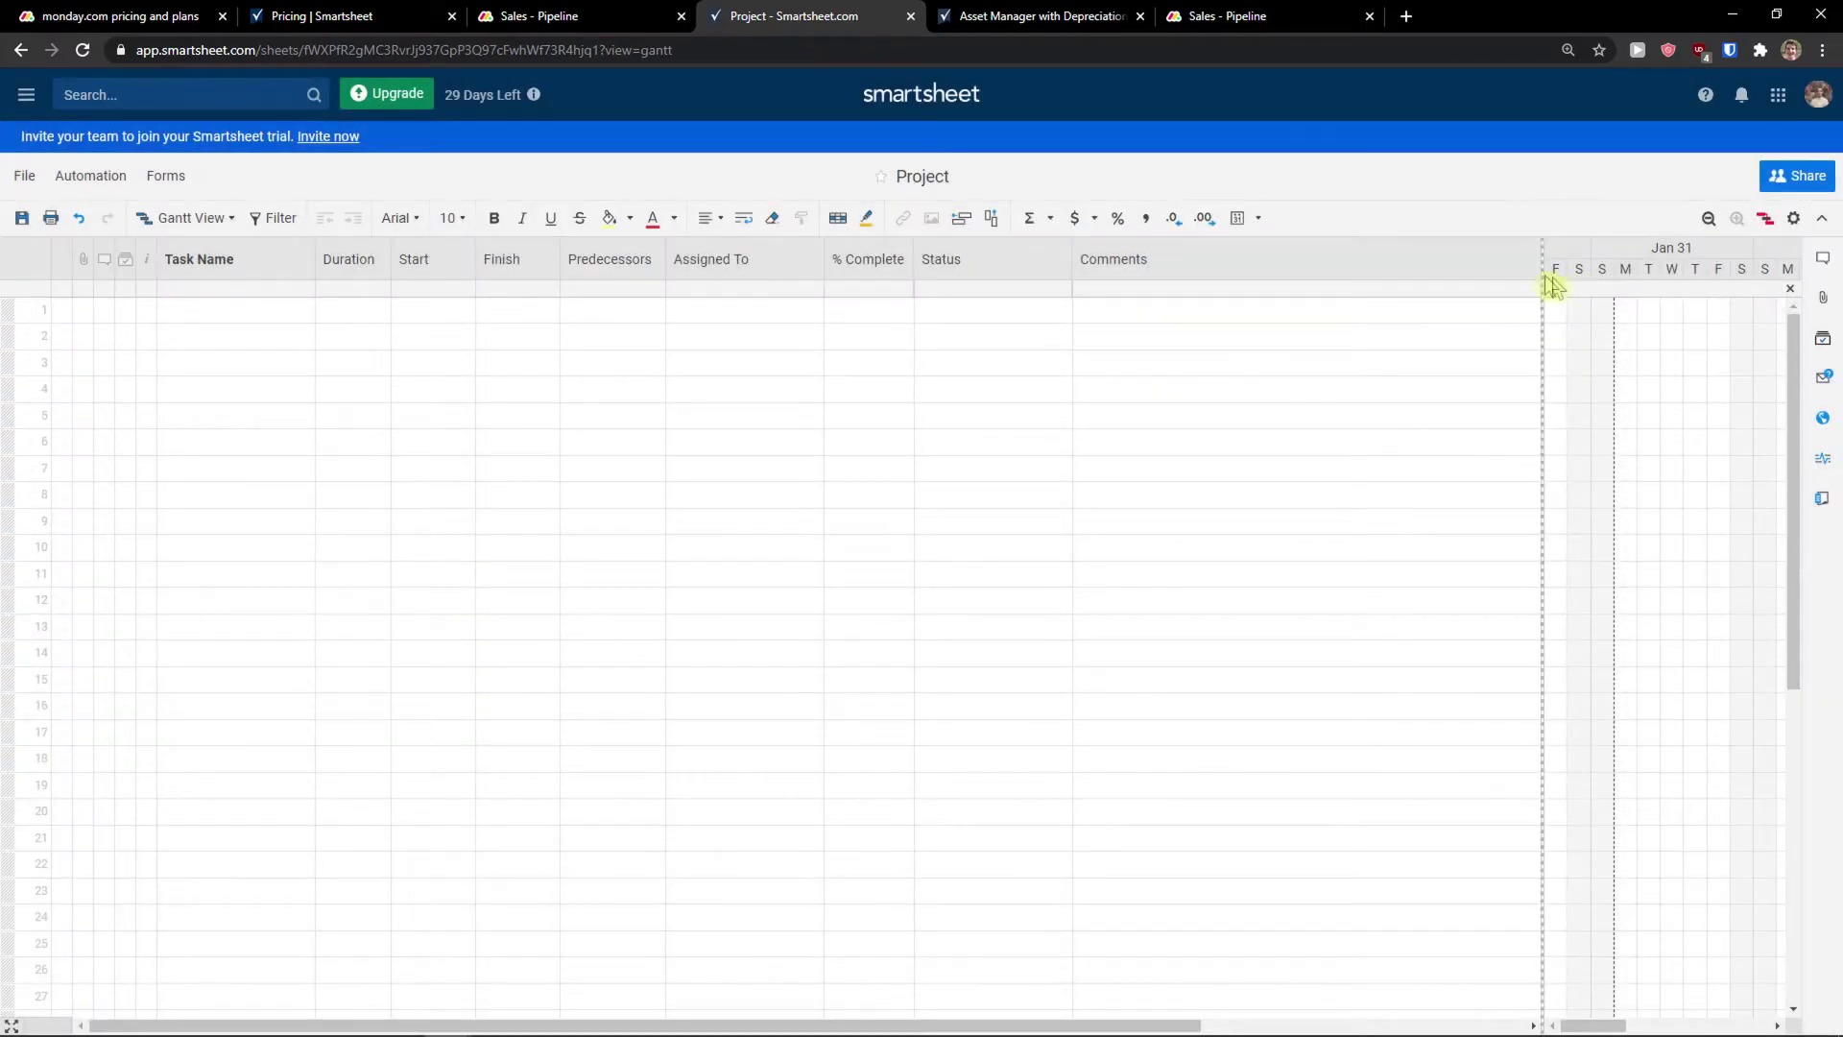
Insert a multi-select dropdown column named MUlti with values 1–5 beside the Status column
left_click_drag(1544, 282, 1685, 280)
left_click(1334, 271)
left_click(1008, 273)
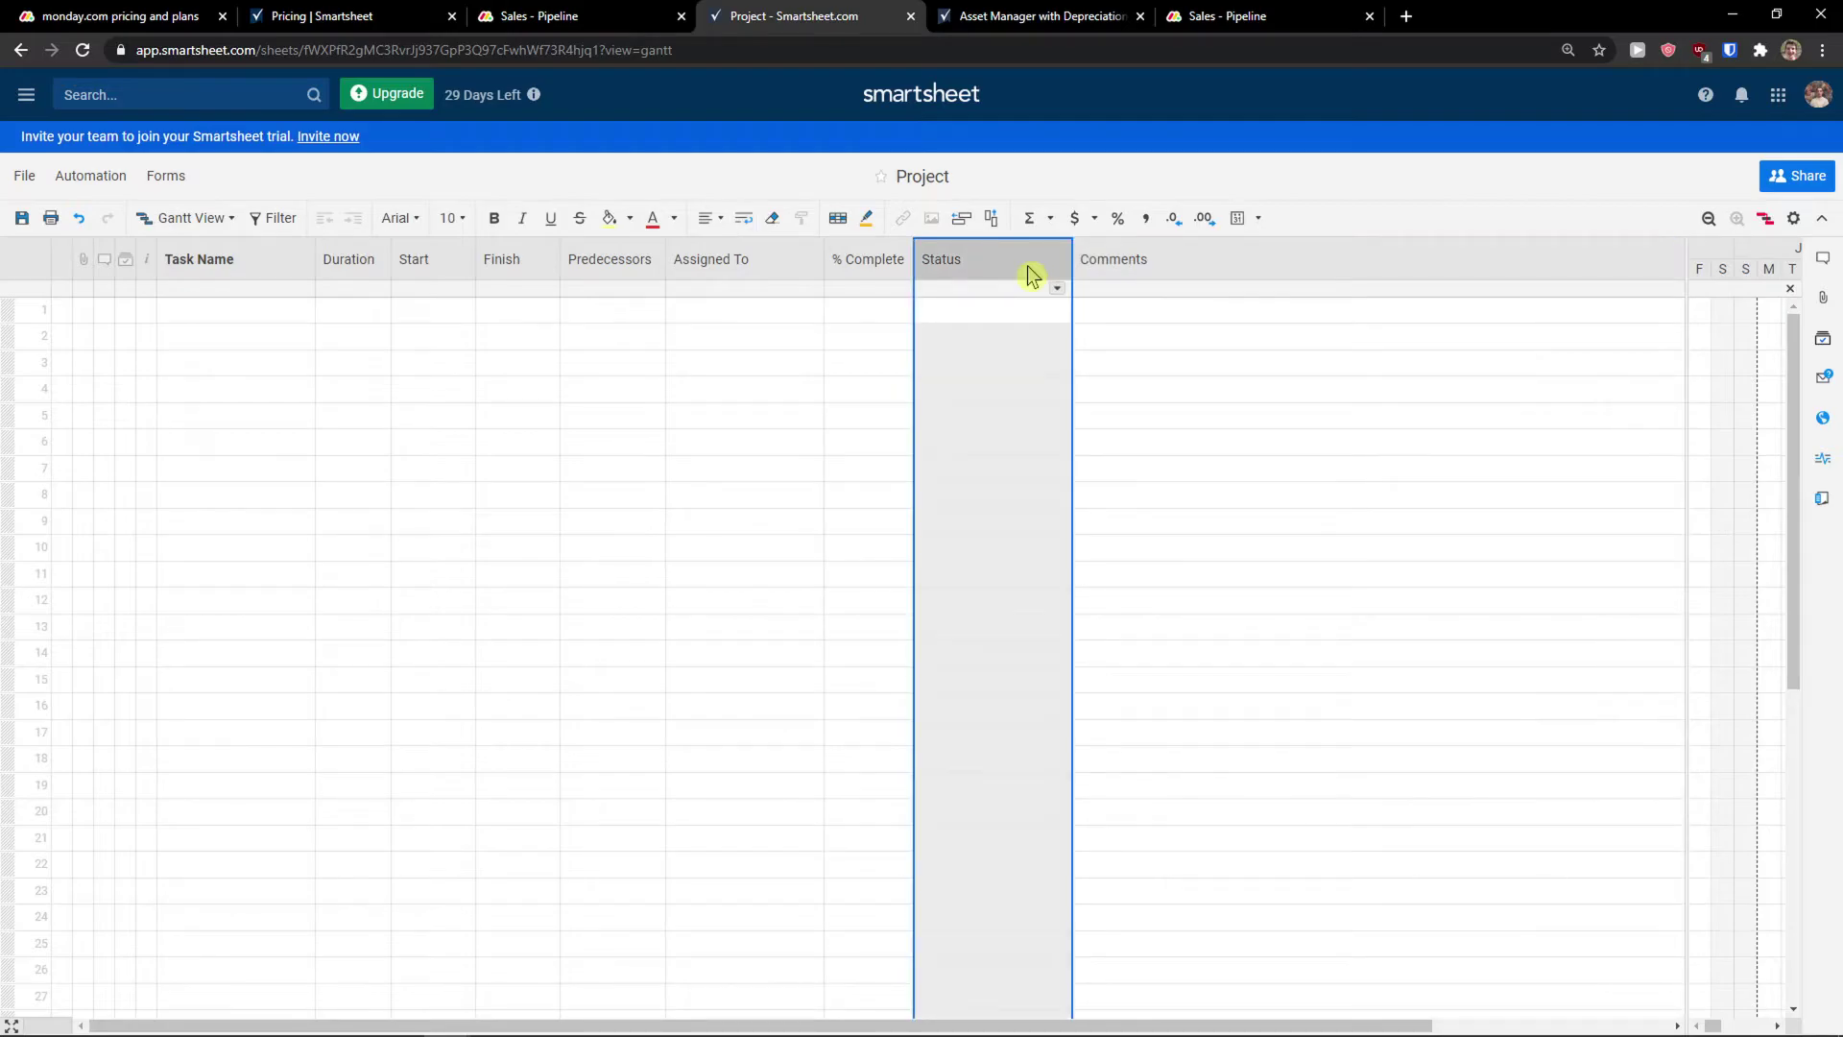
right_click(1008, 274)
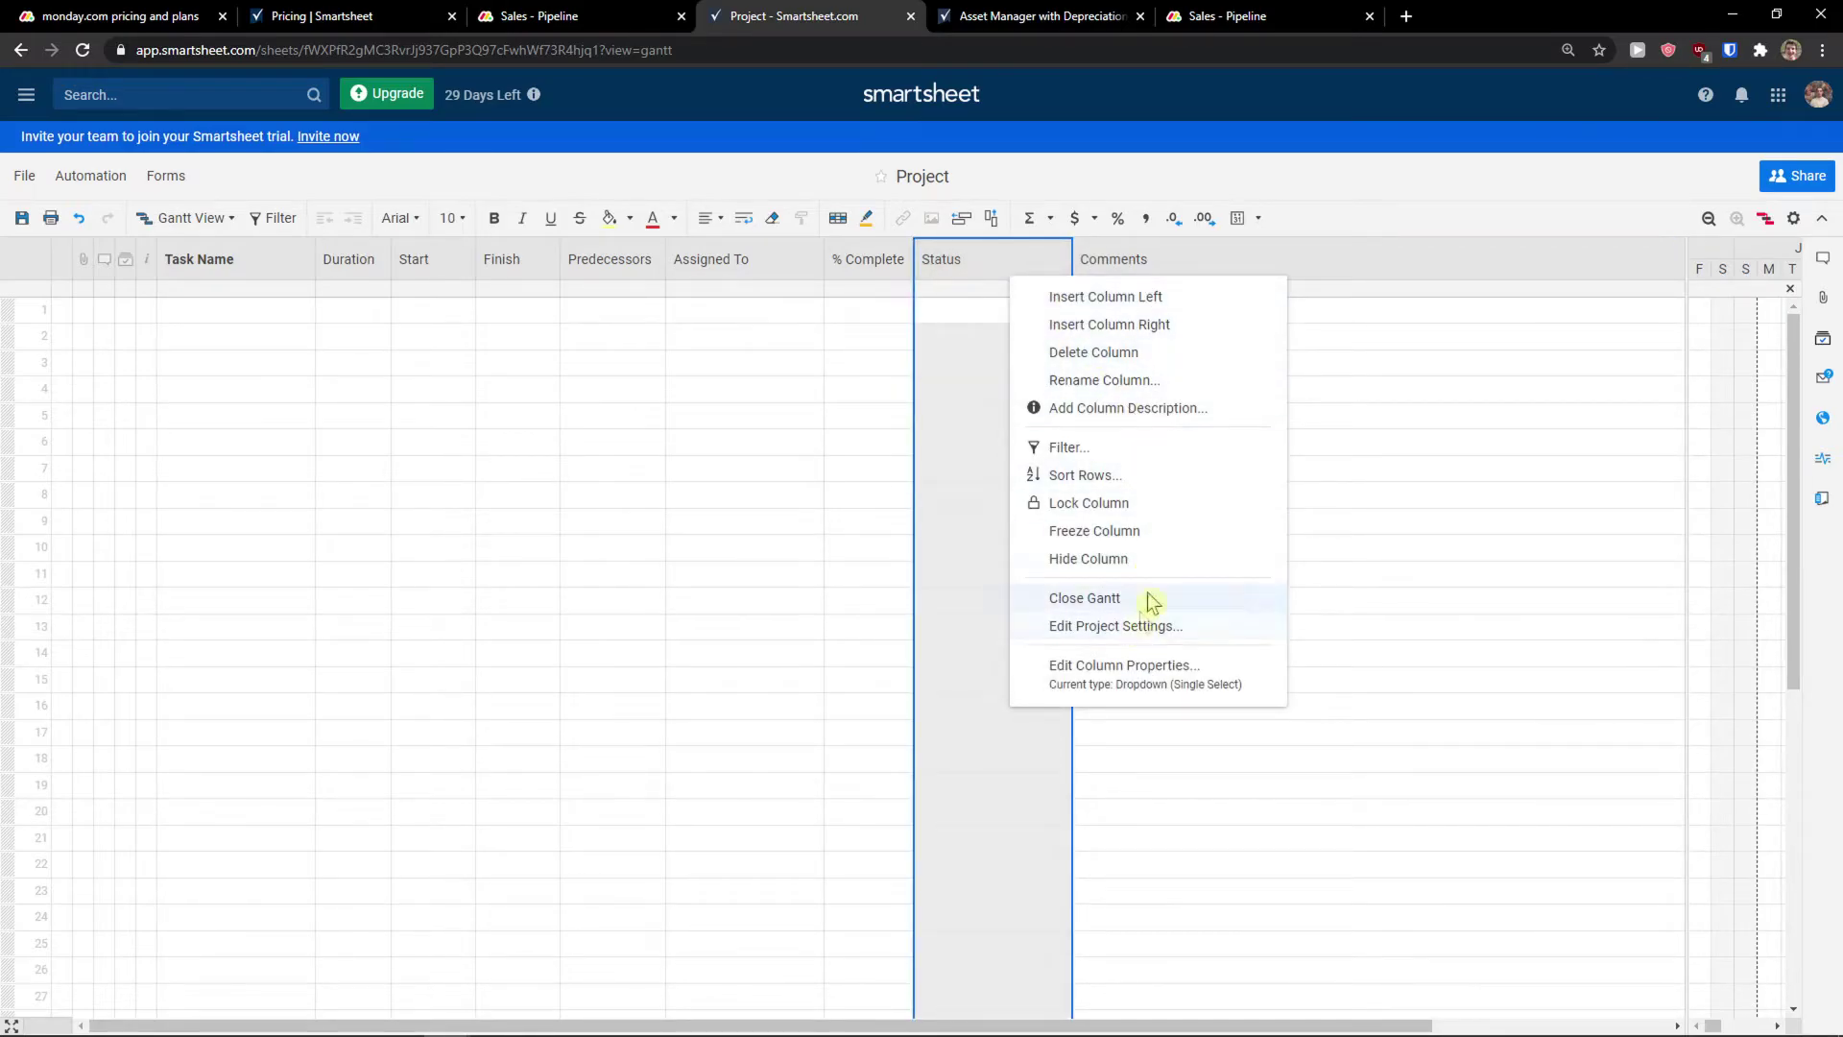
left_click(1178, 313)
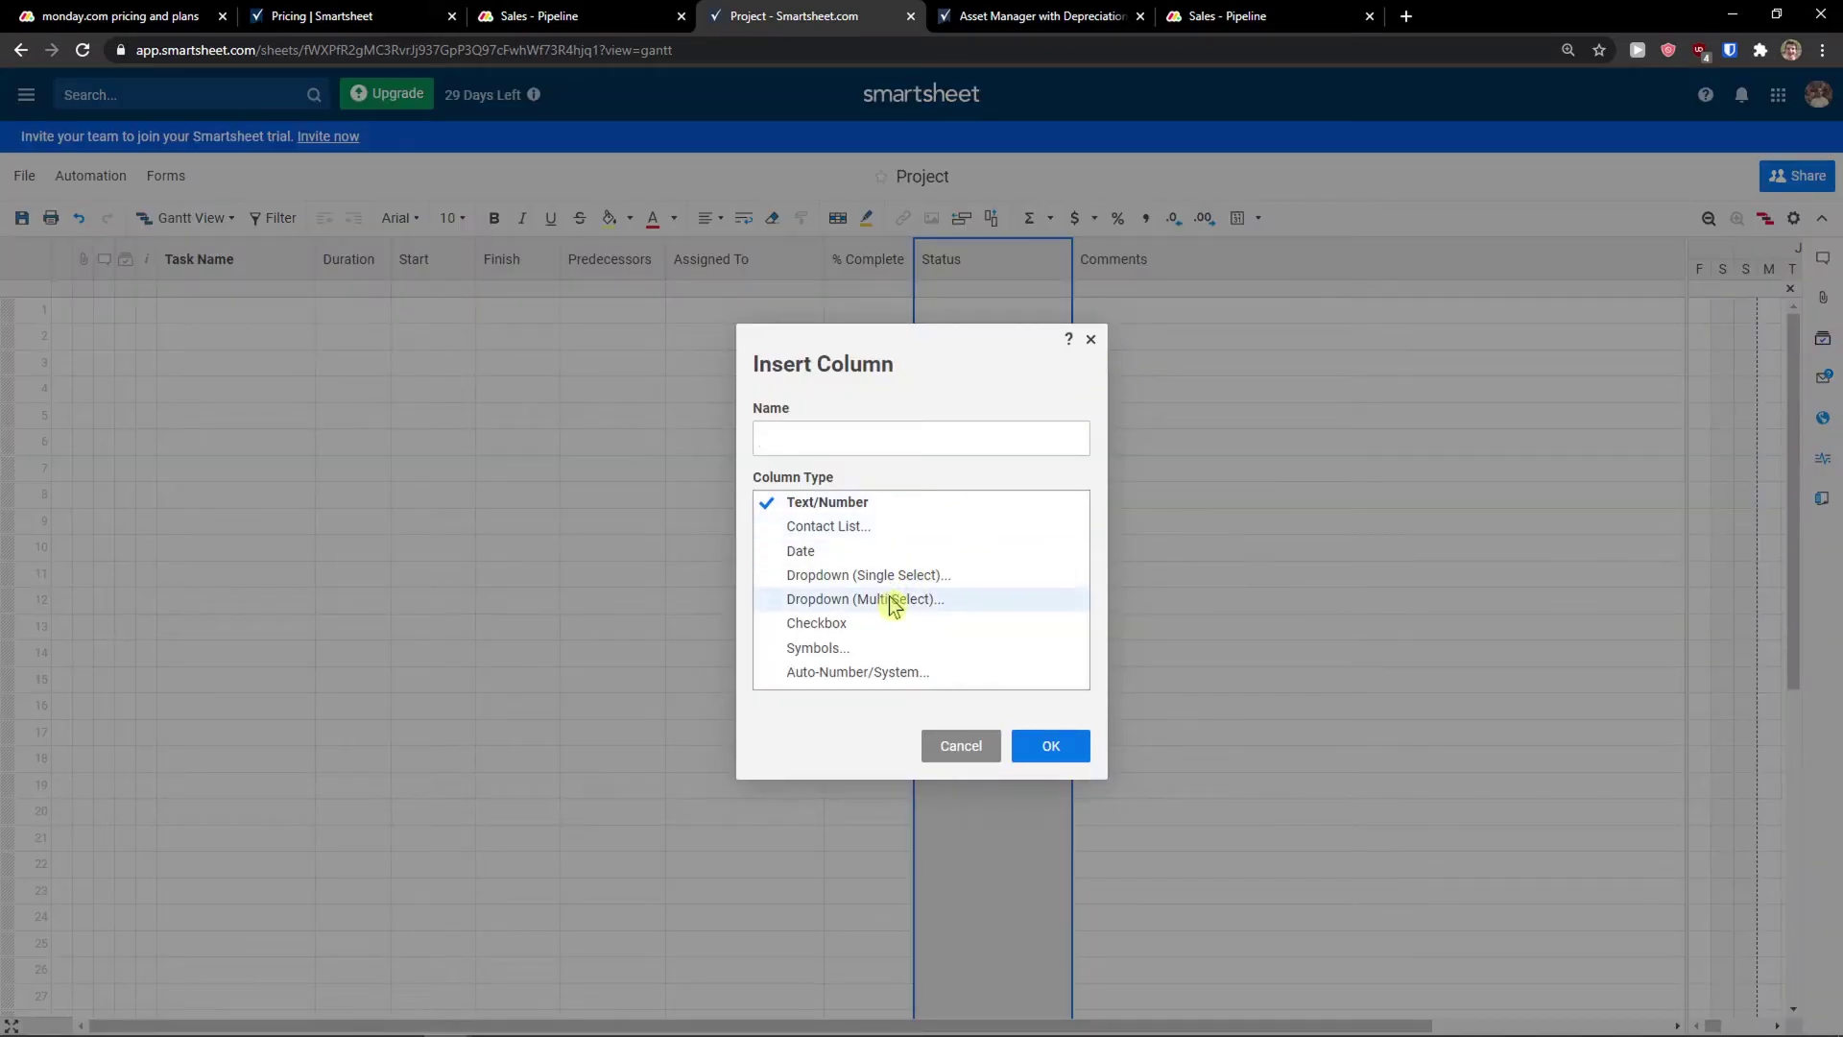
left_click(892, 601)
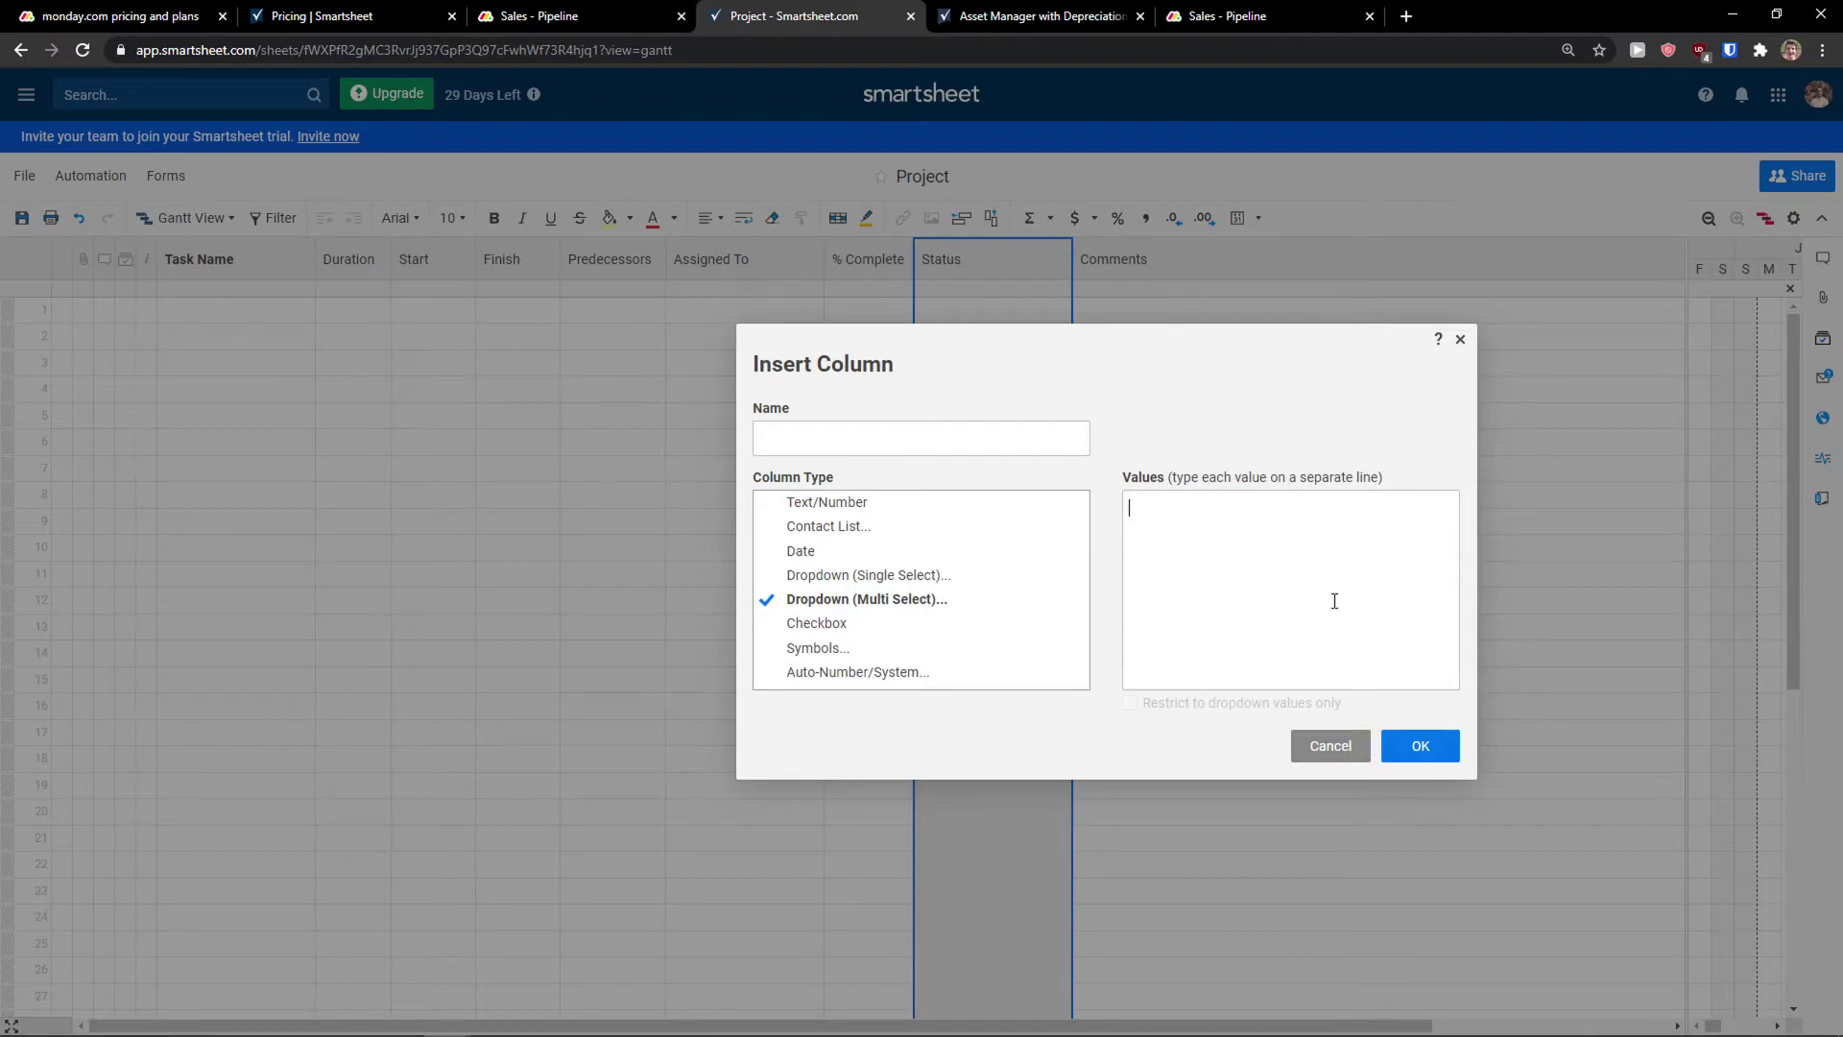
type("1")
key("Return")
type("2")
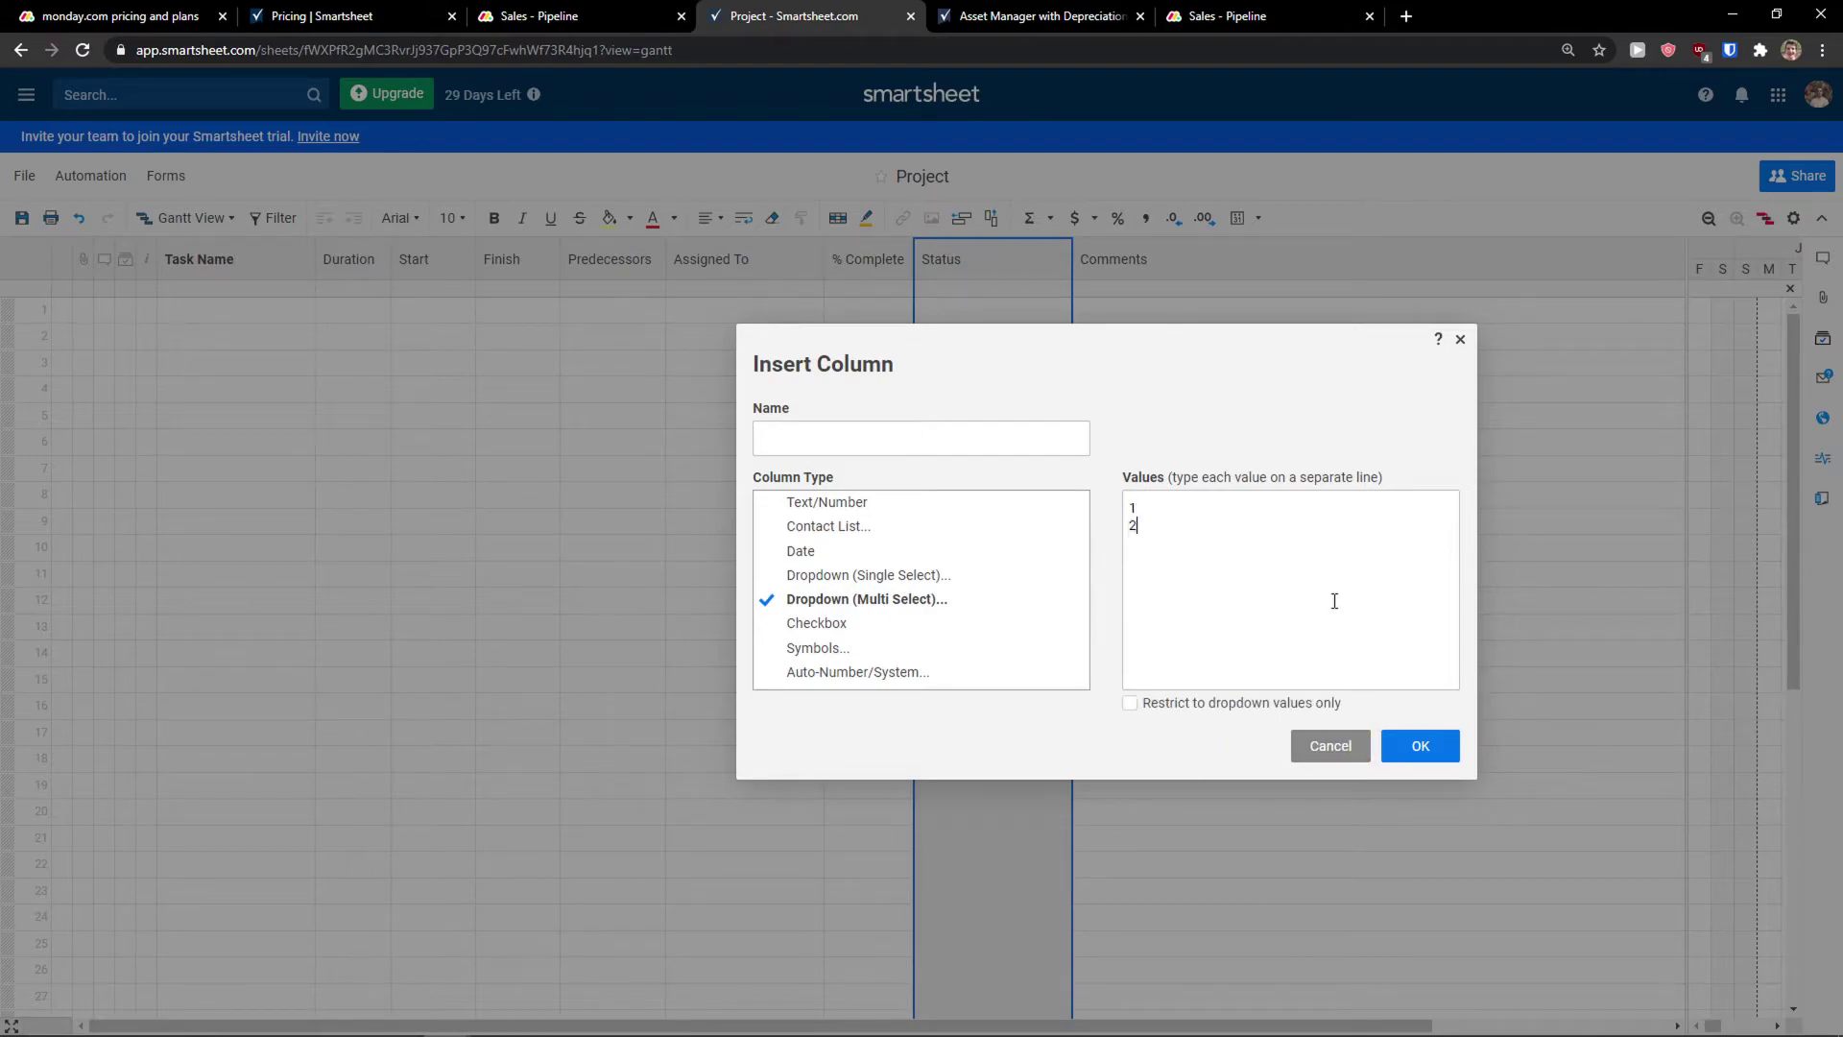
left_click(950, 432)
type("MUlti")
left_click(1420, 745)
Set row 2's MUlti cell to the values 3 and 4
left_click(1056, 290)
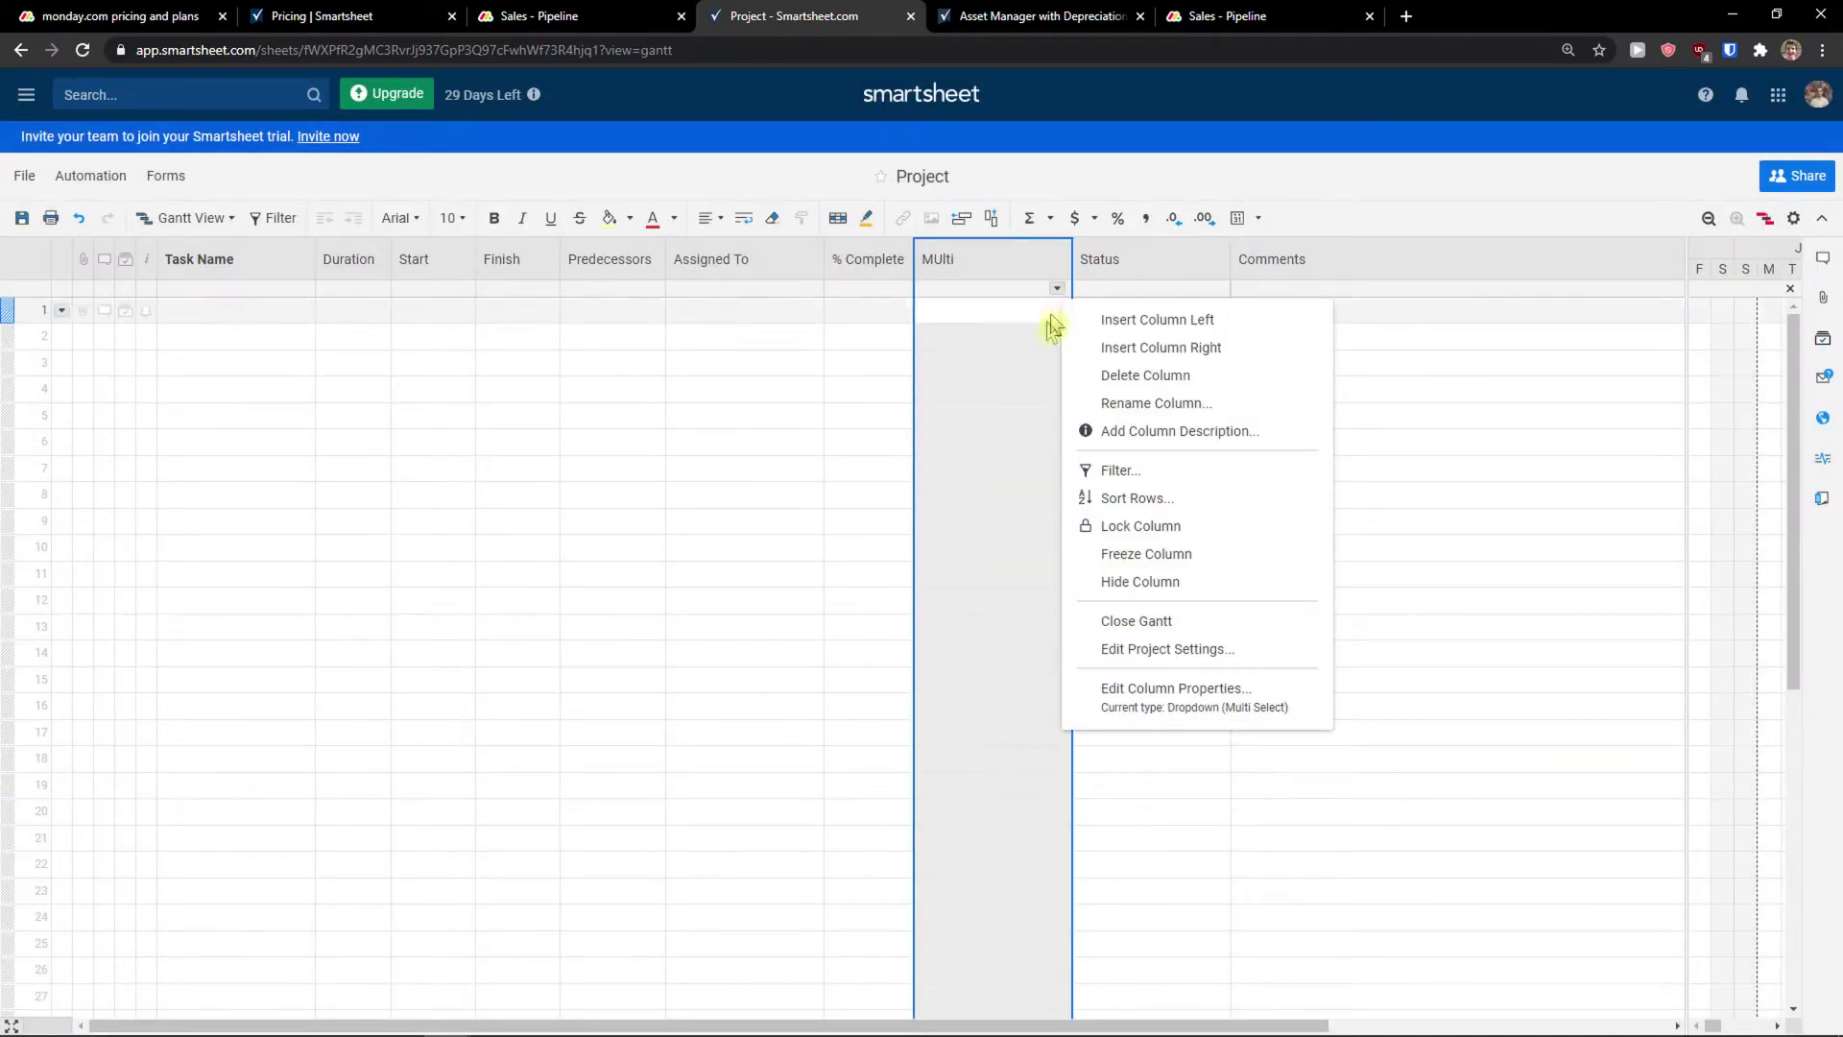
left_click(994, 340)
left_click(1061, 340)
left_click(953, 458)
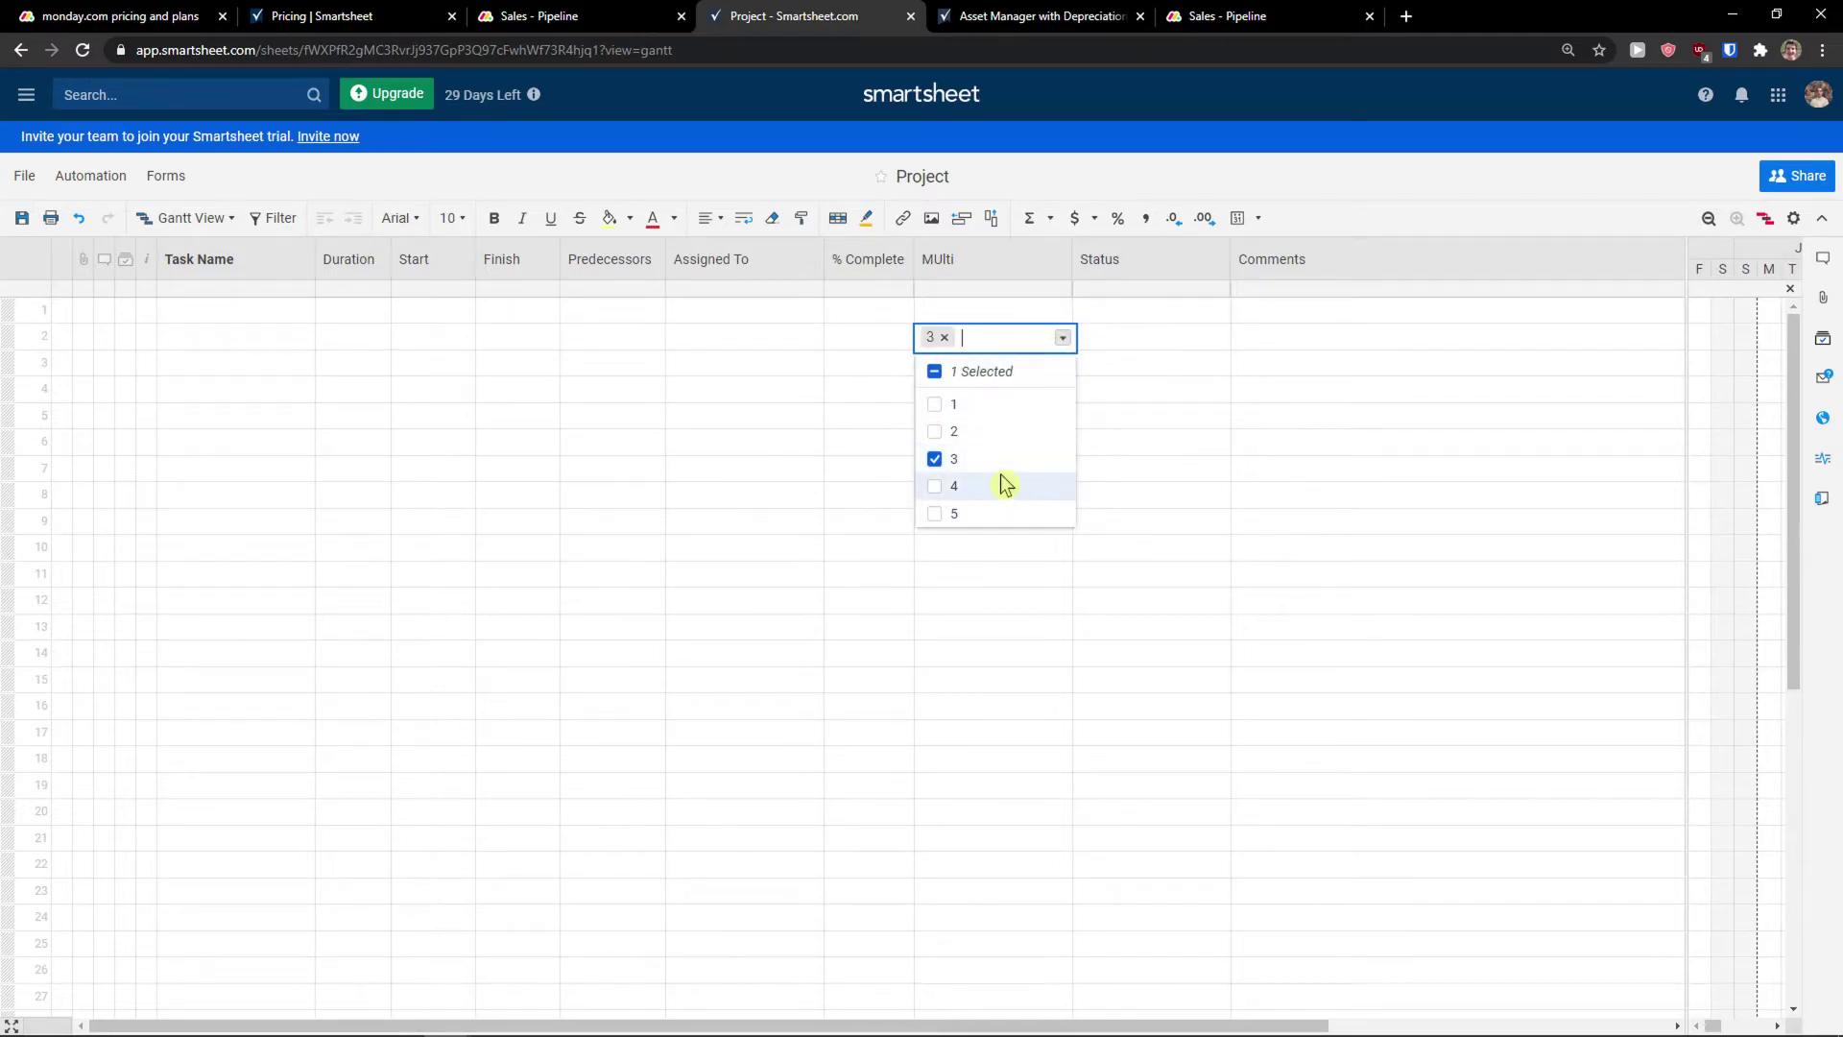
left_click(1003, 484)
left_click(1137, 577)
Inspect row 2's % Complete, Assigned To people list and Predecessors editor without changing them
left_click(871, 343)
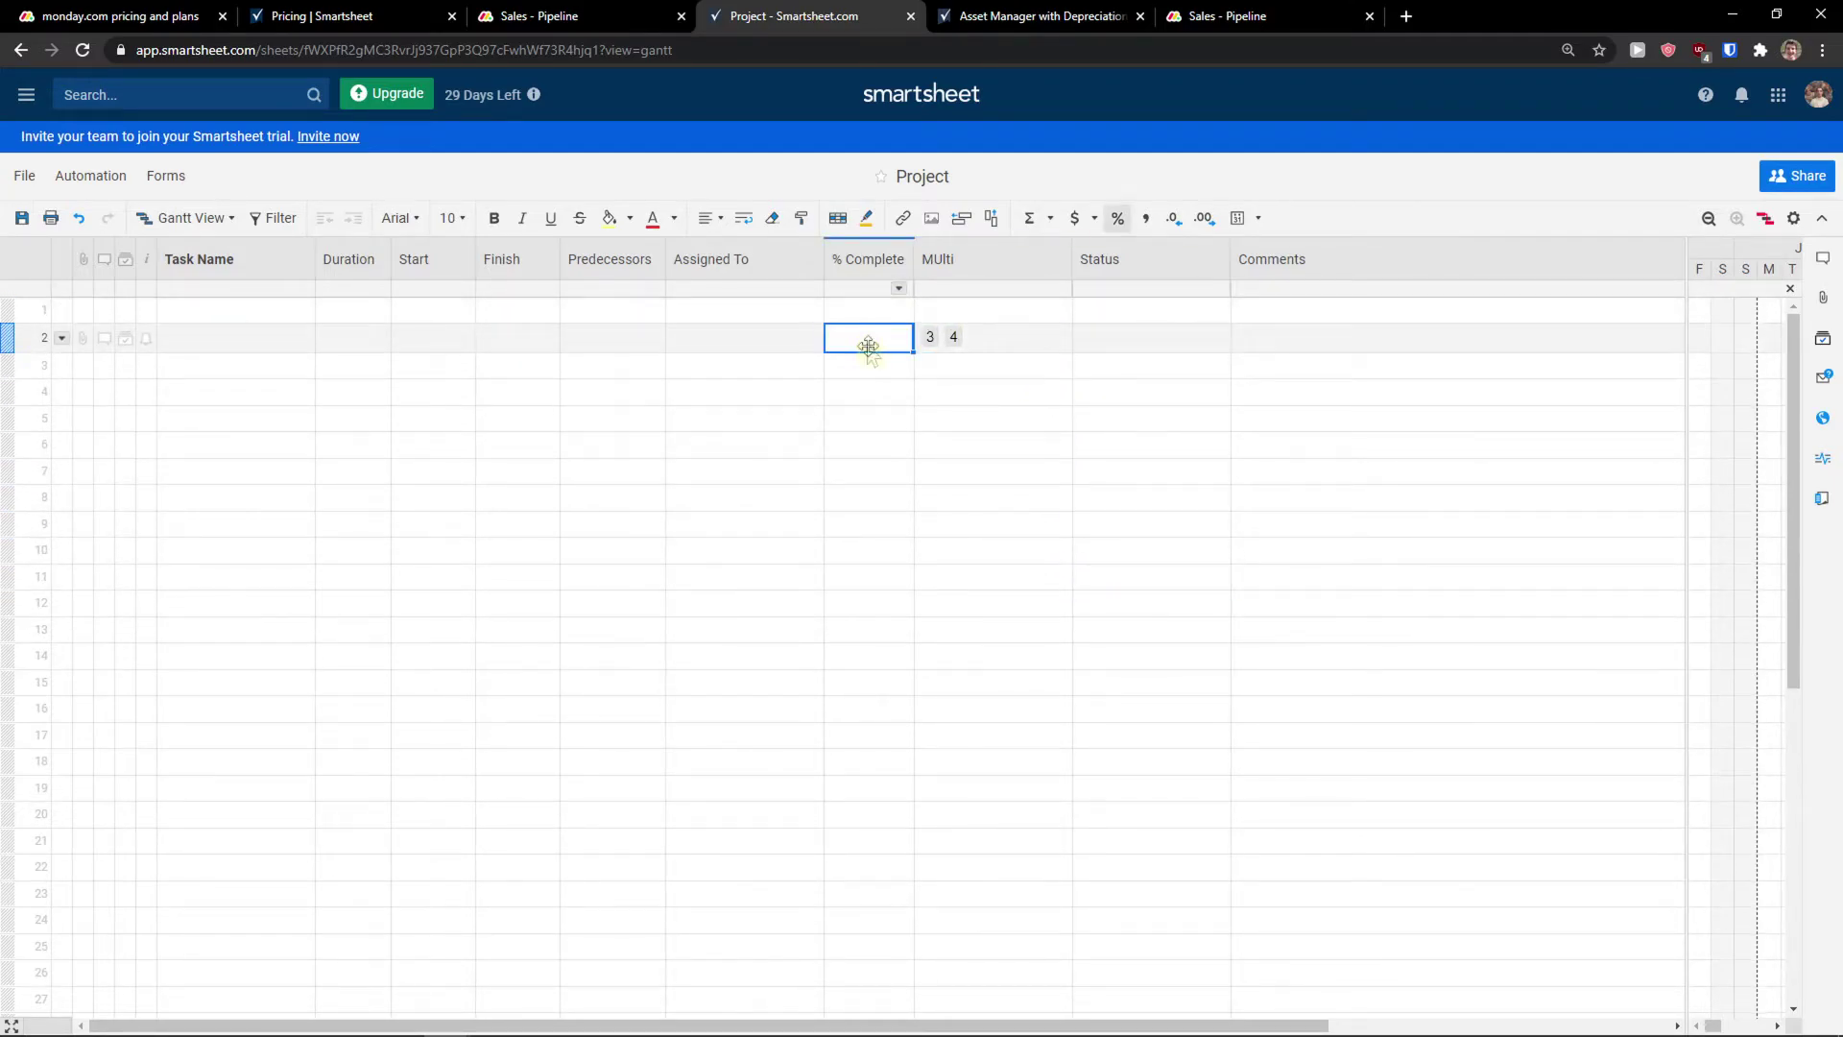
left_click(716, 335)
left_click(809, 340)
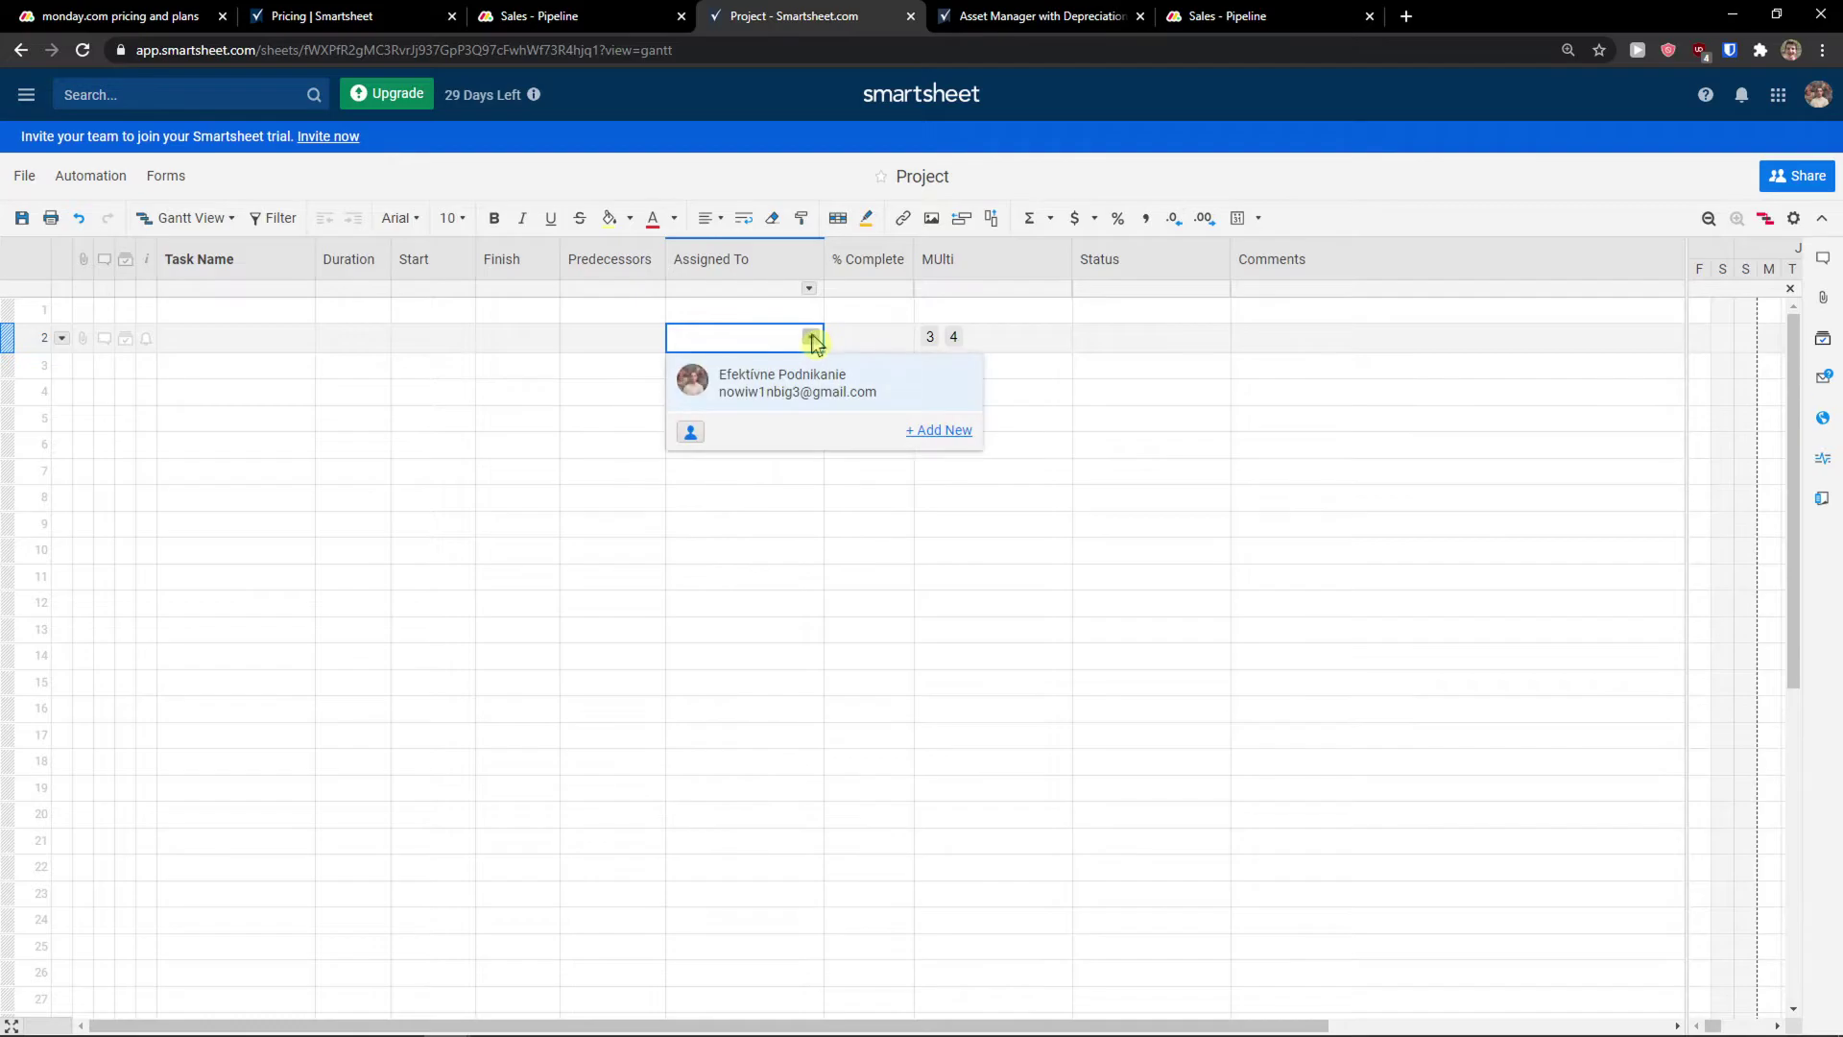
left_click(610, 336)
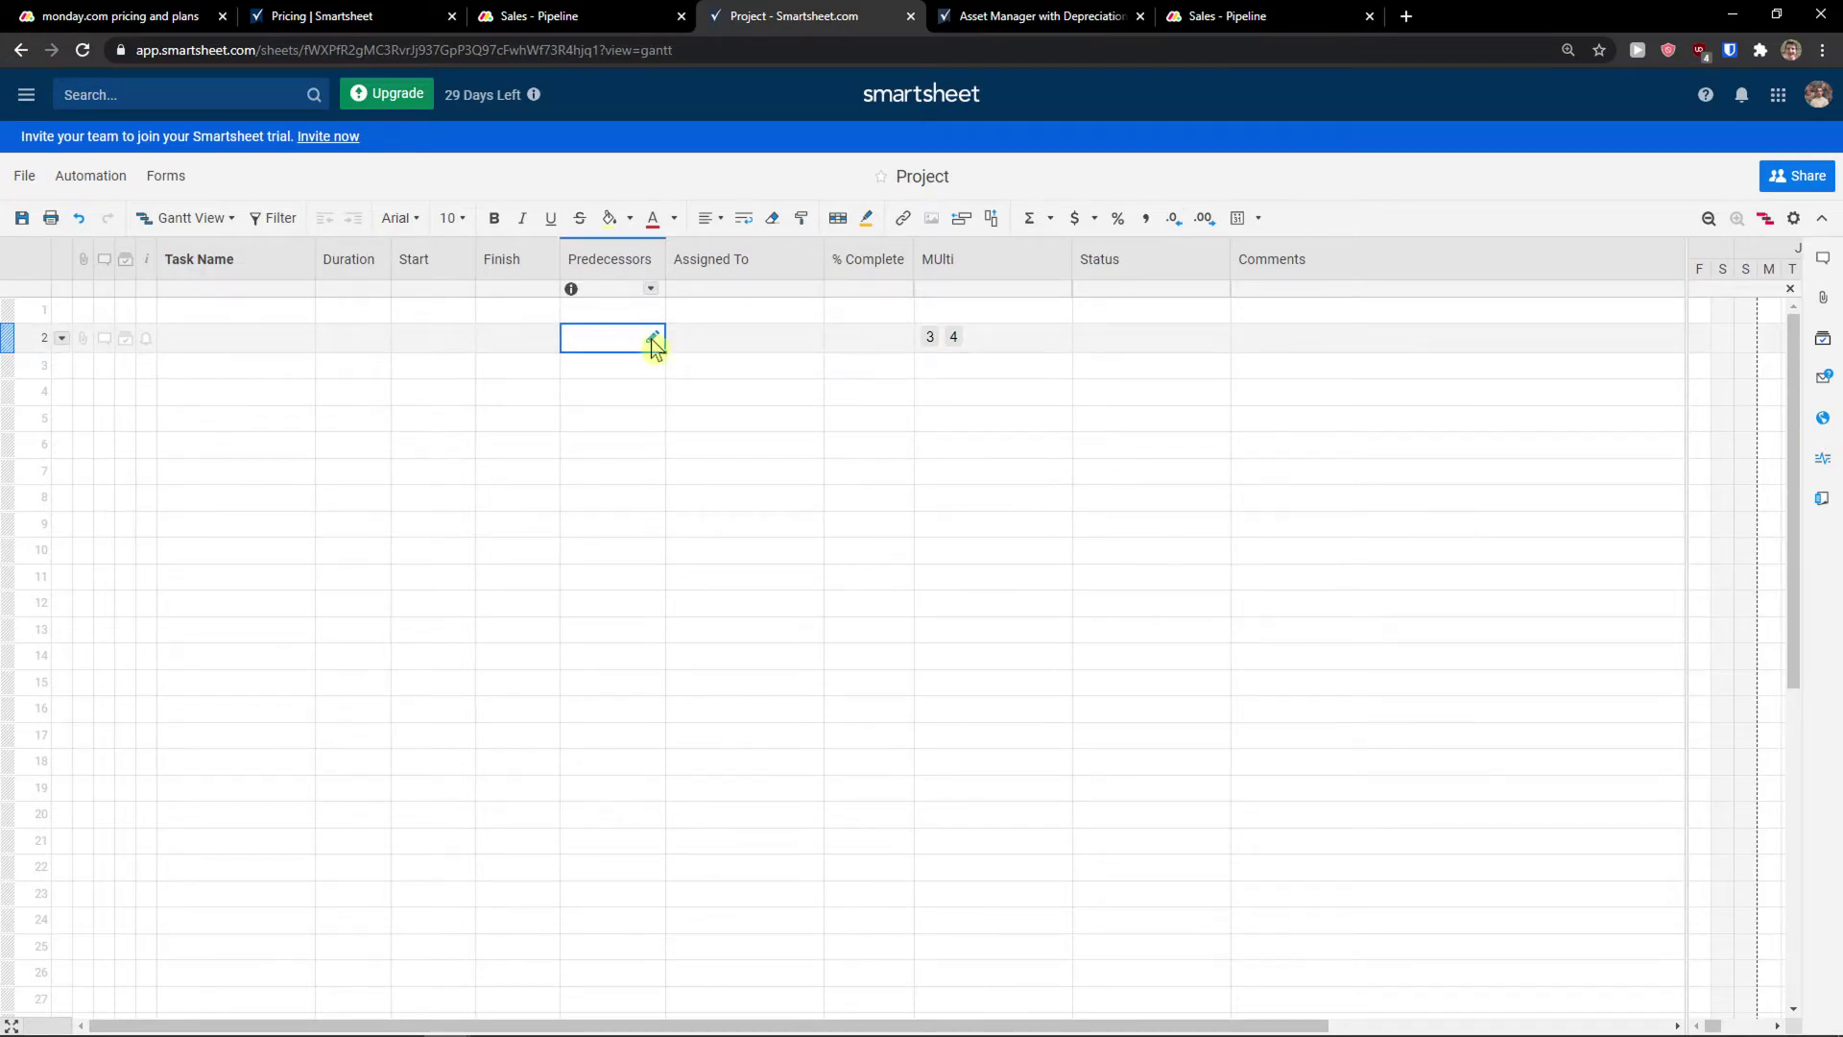
left_click(653, 340)
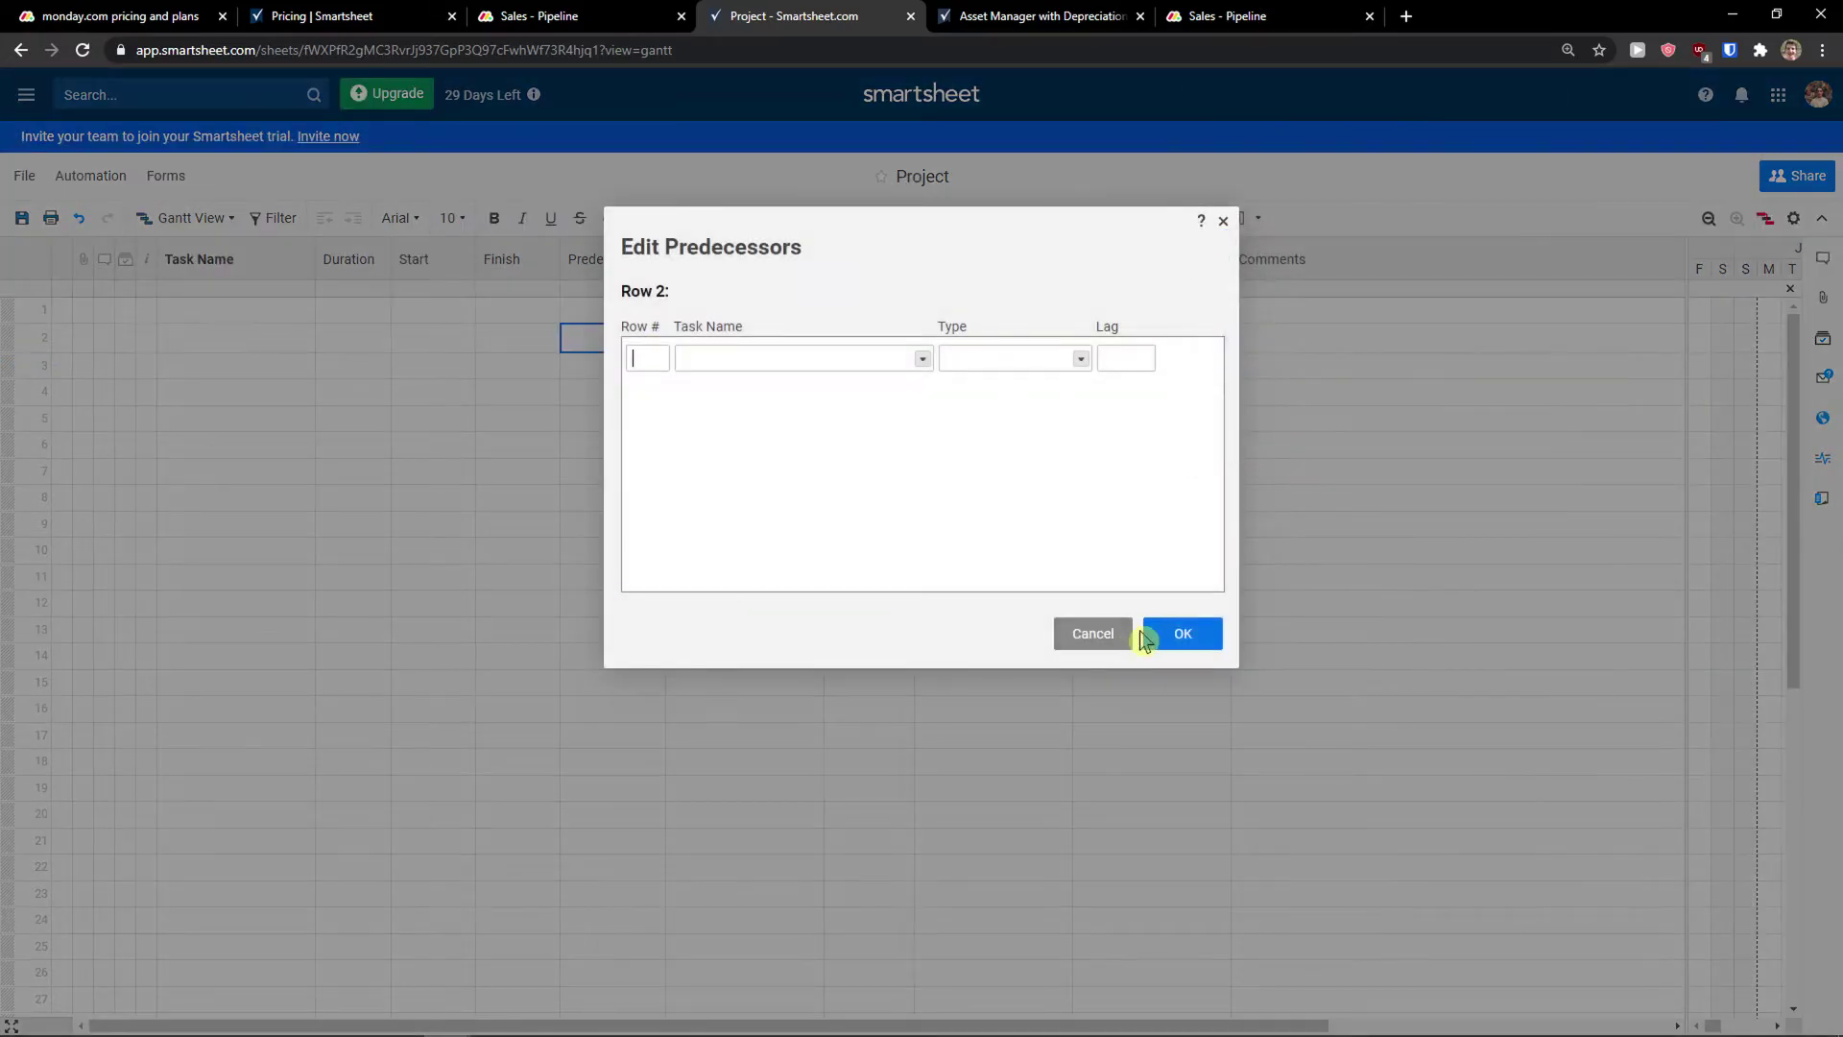
left_click(1150, 639)
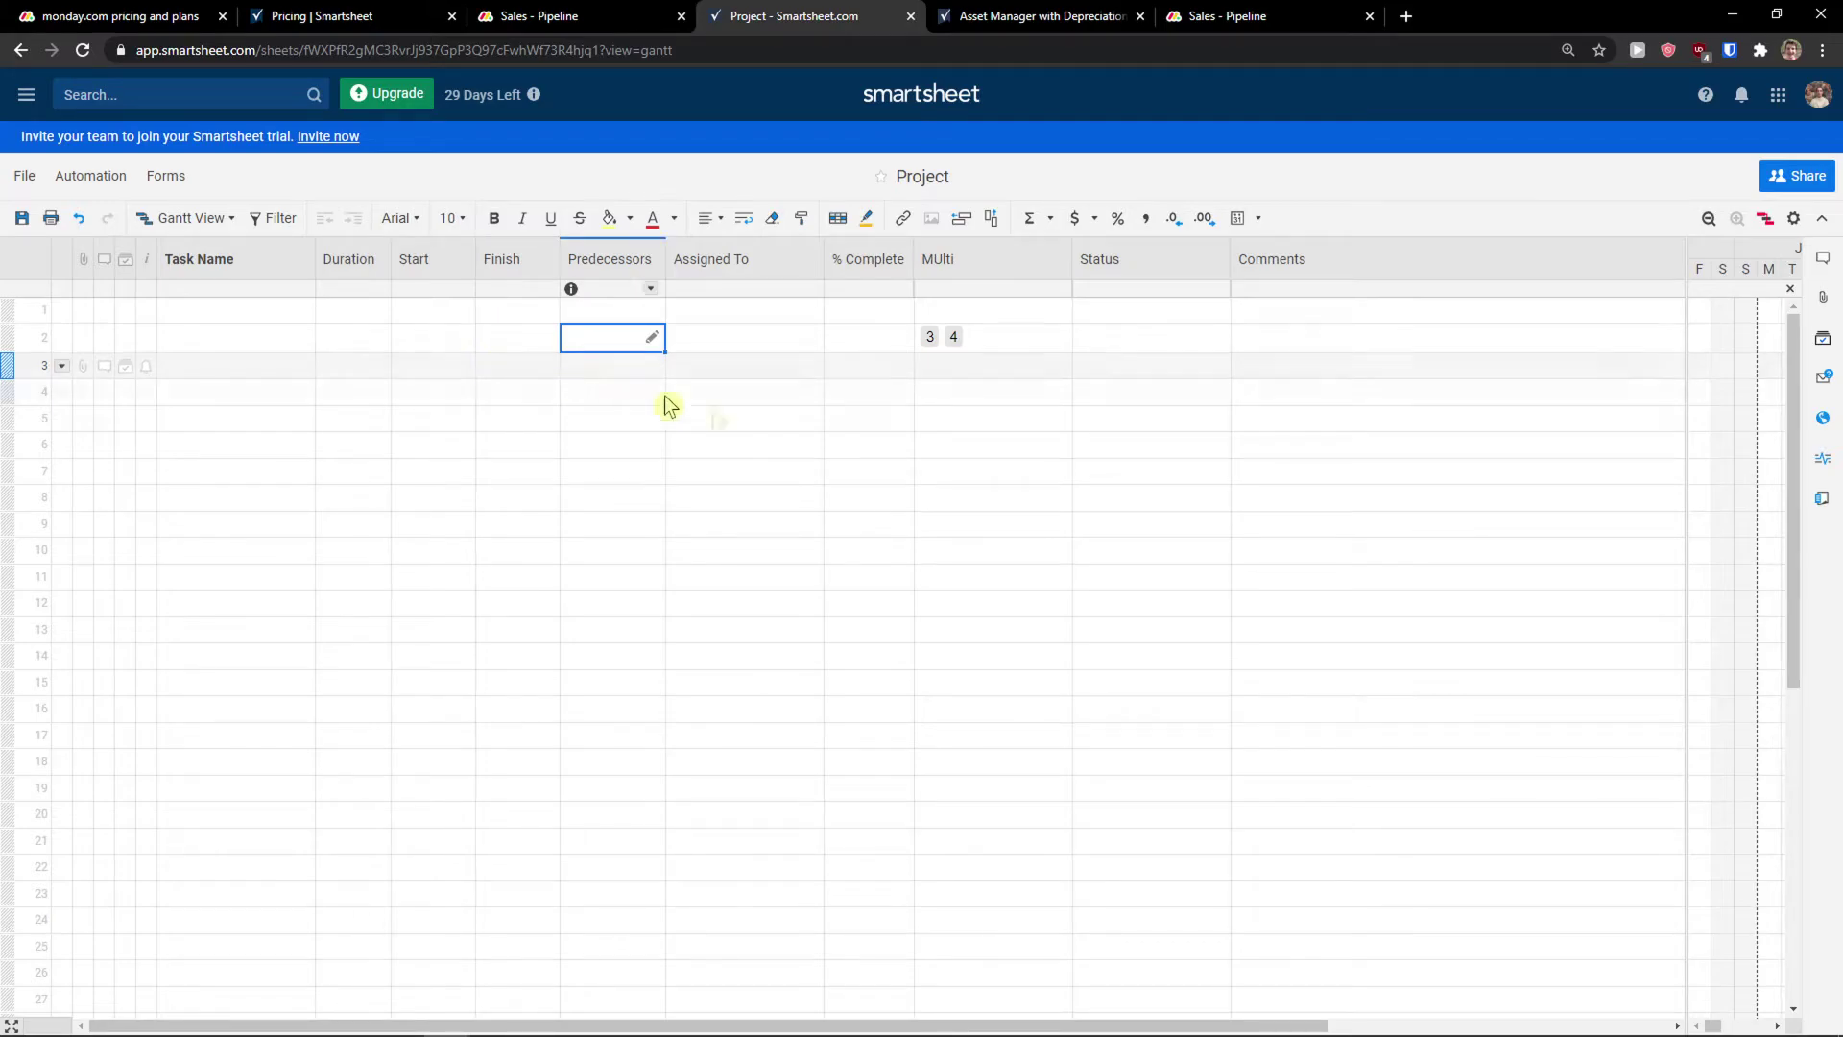
Glance at the Asset Manager with Depreciation sheet, then return to the monday.com Sales - Pipeline board
left_click(1039, 16)
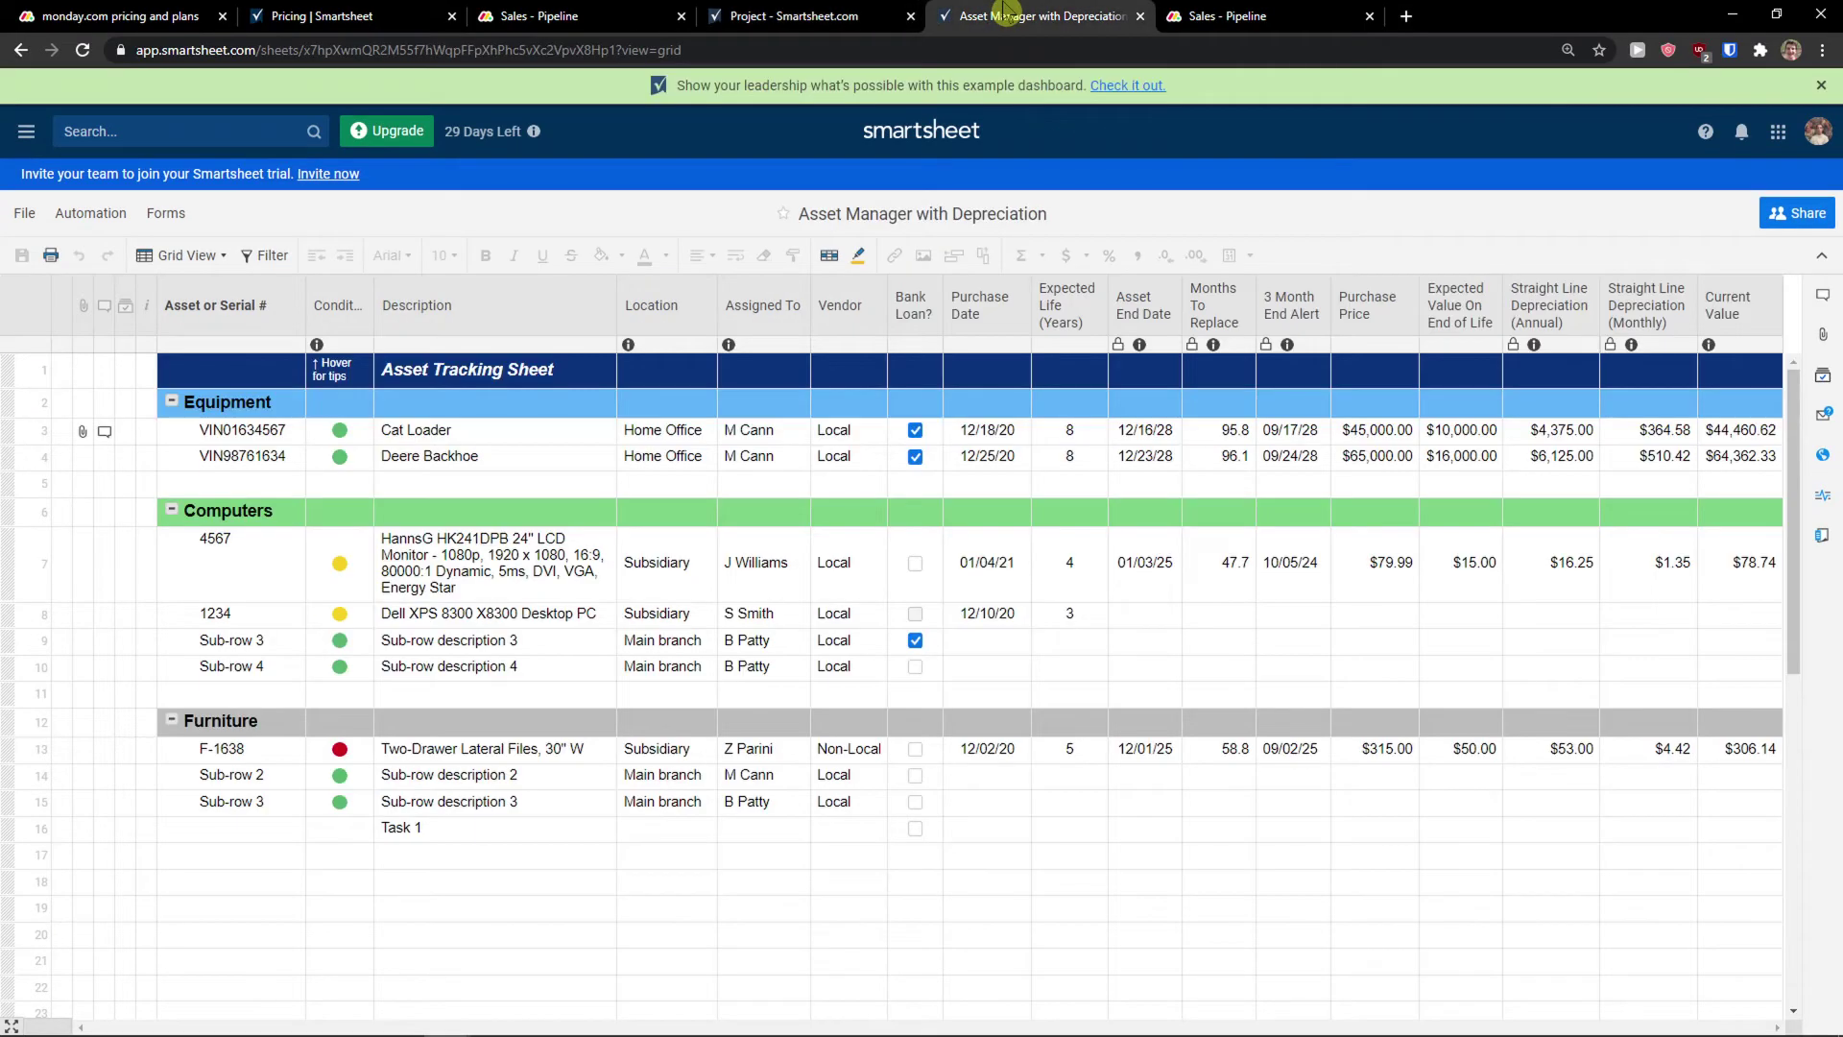
left_click(793, 15)
left_click(533, 17)
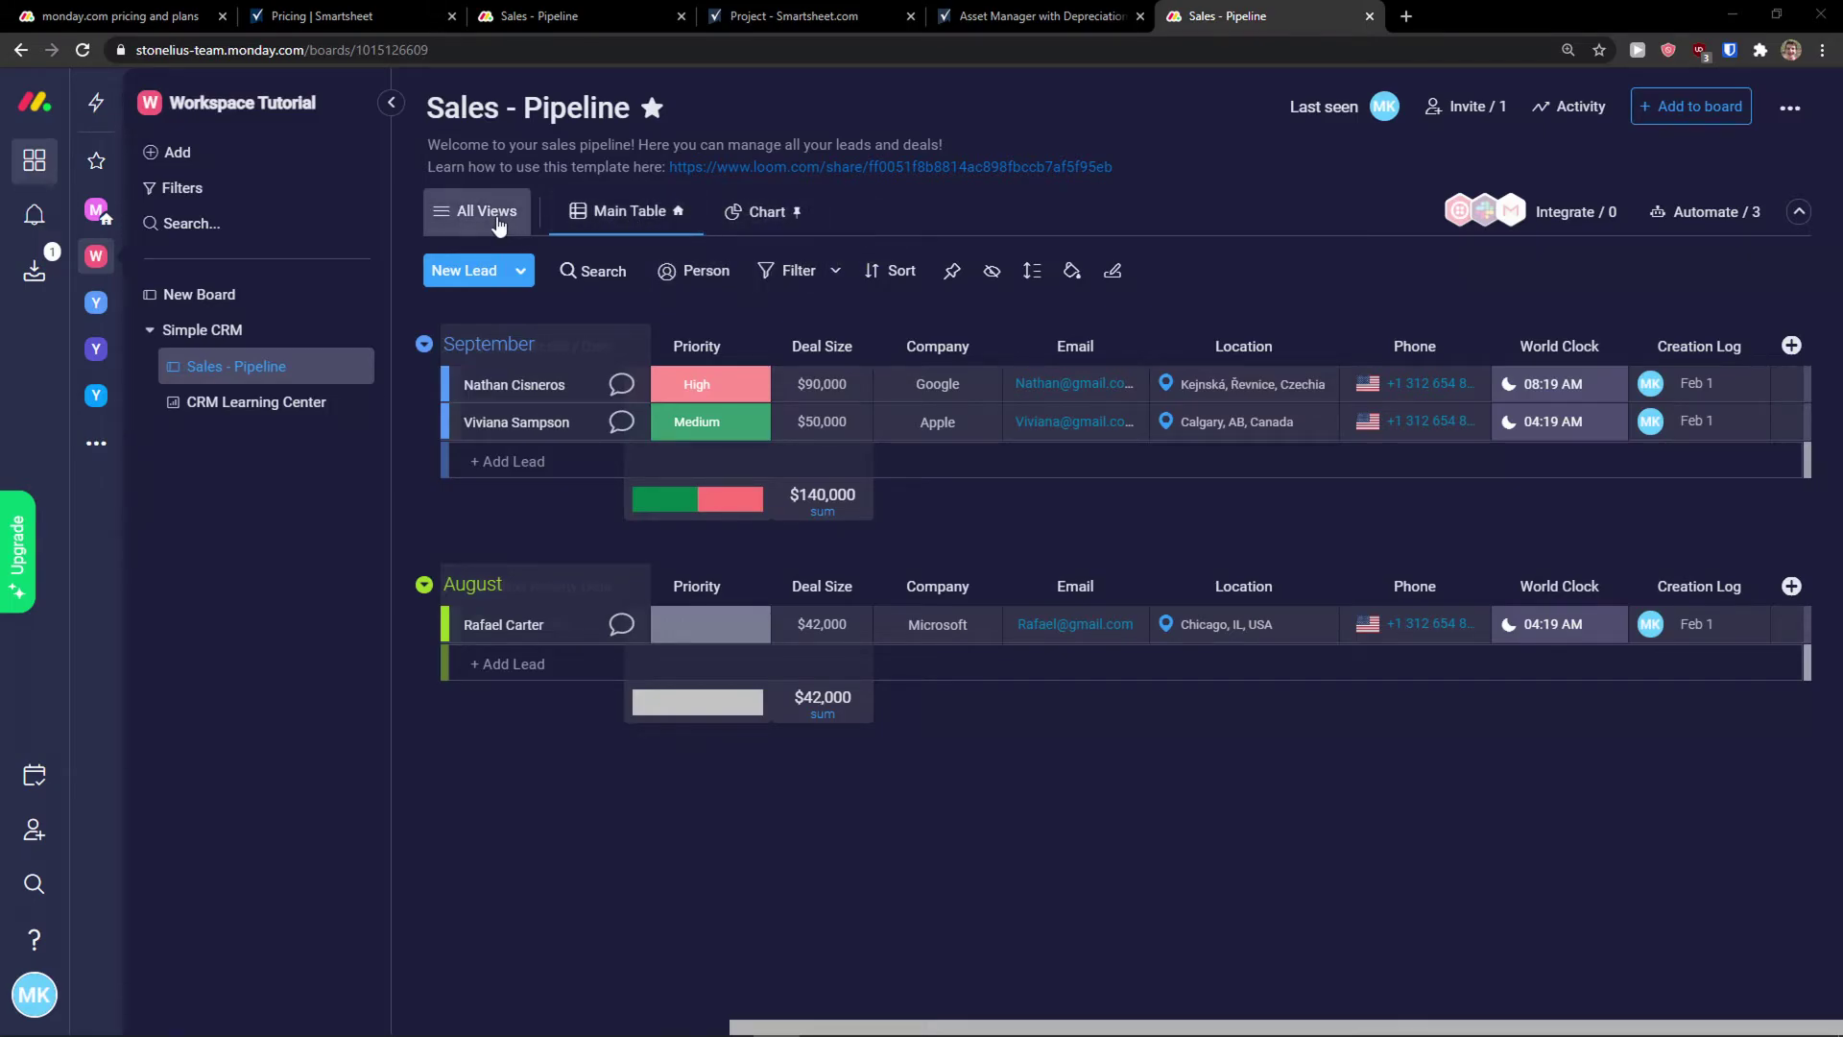
Add a Kanban view to the Sales - Pipeline board from the All Views list
left_click(485, 210)
left_click(482, 448)
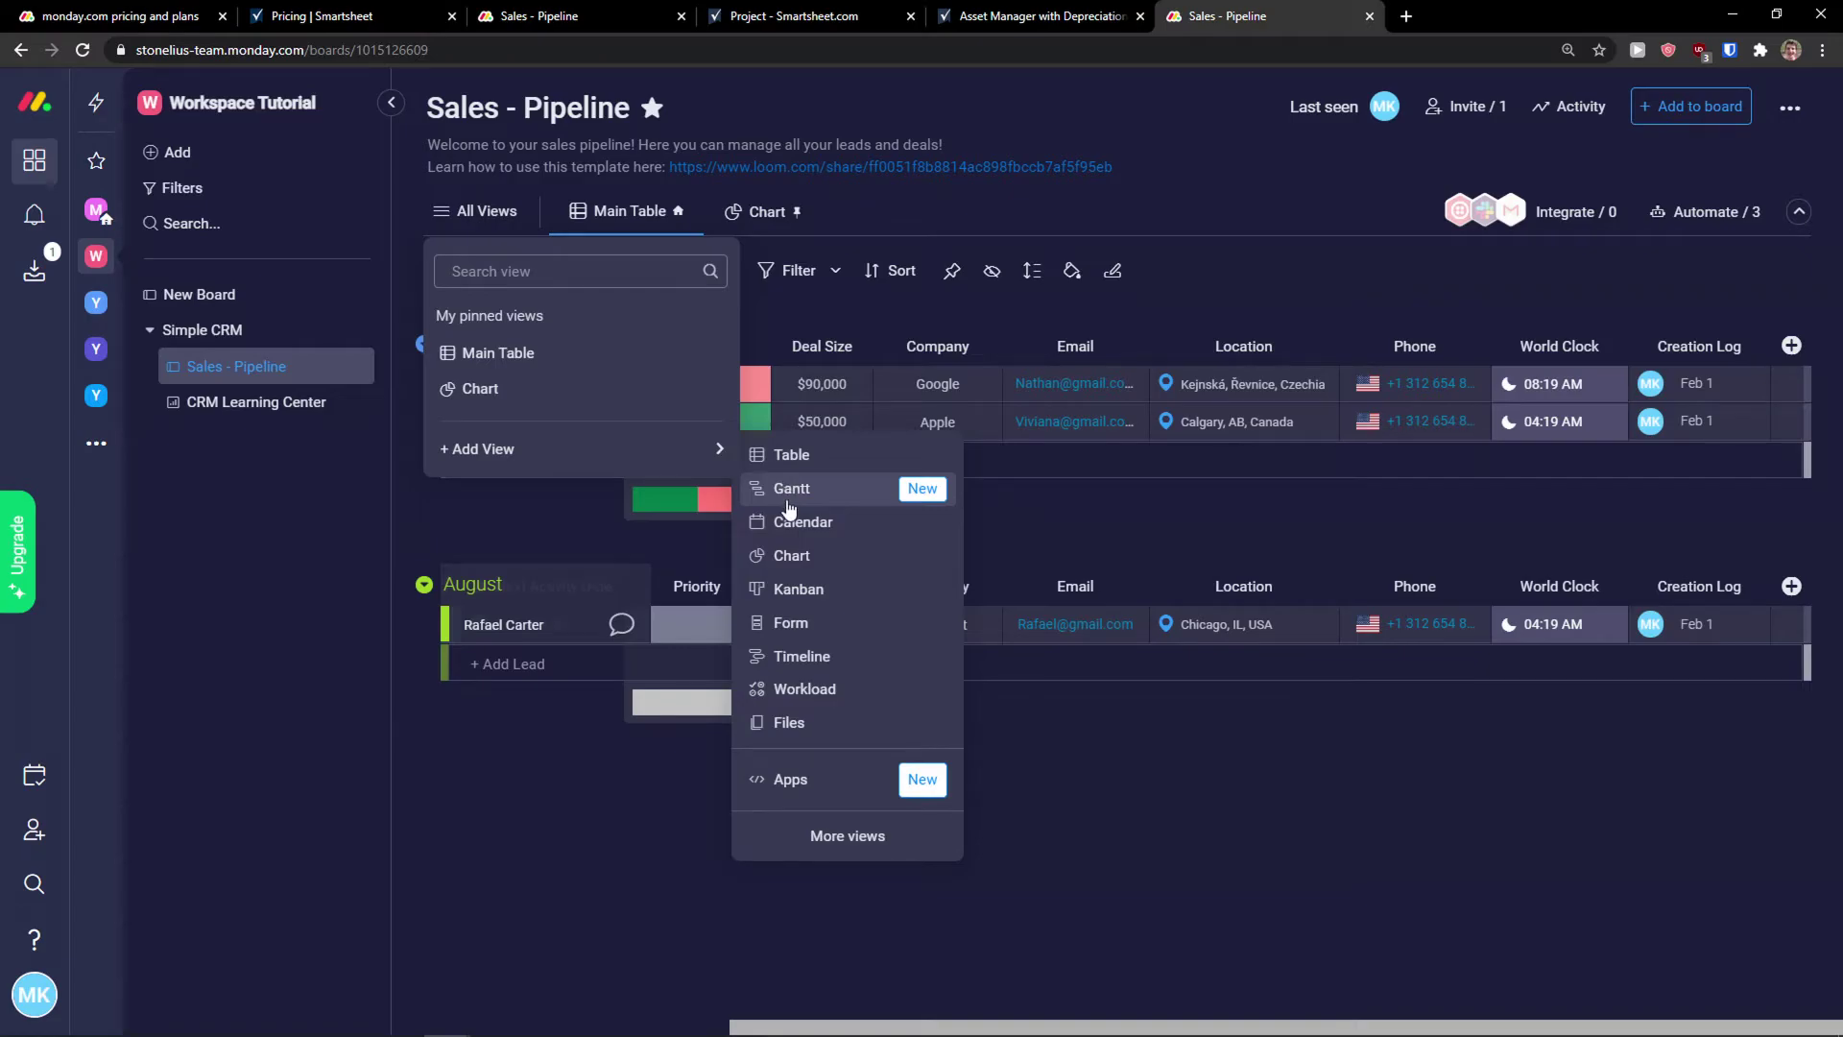
left_click(798, 588)
Browse the Views Center app catalogue, then return to the Smartsheet Project sheet
left_click(482, 532)
mouse_move(476, 449)
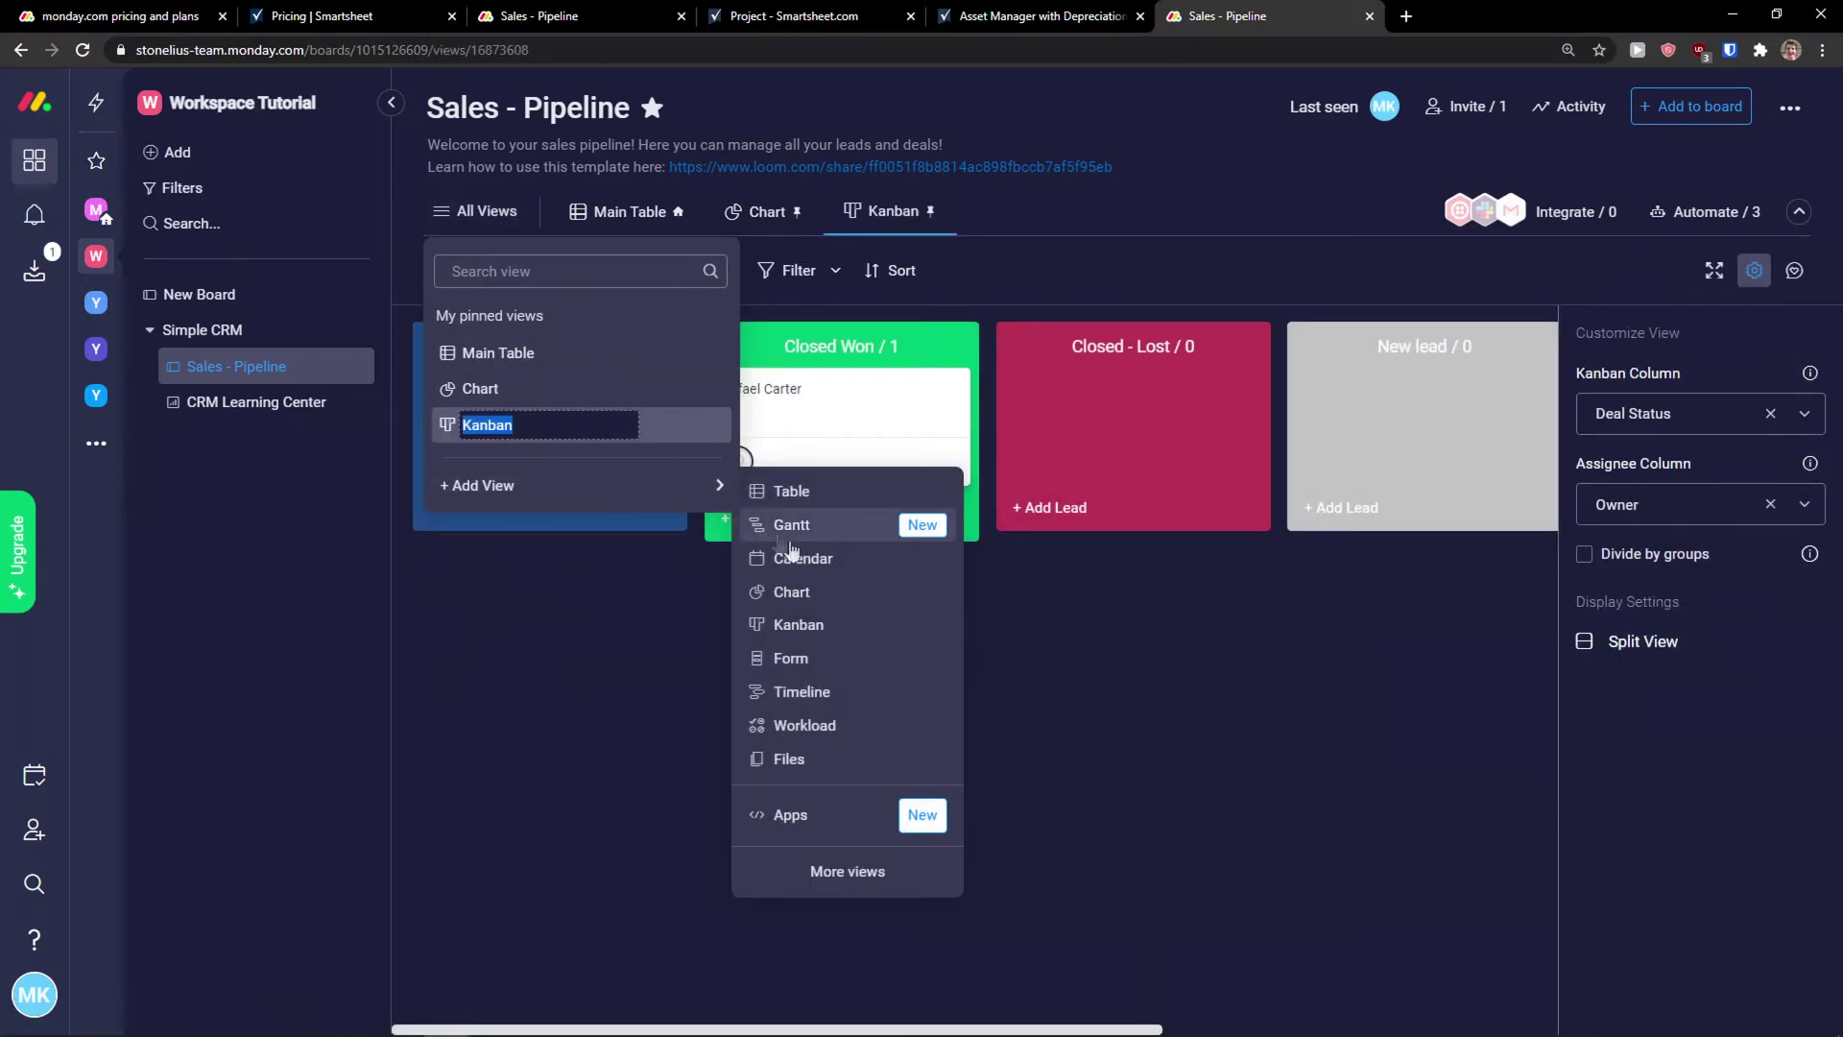
left_click(826, 826)
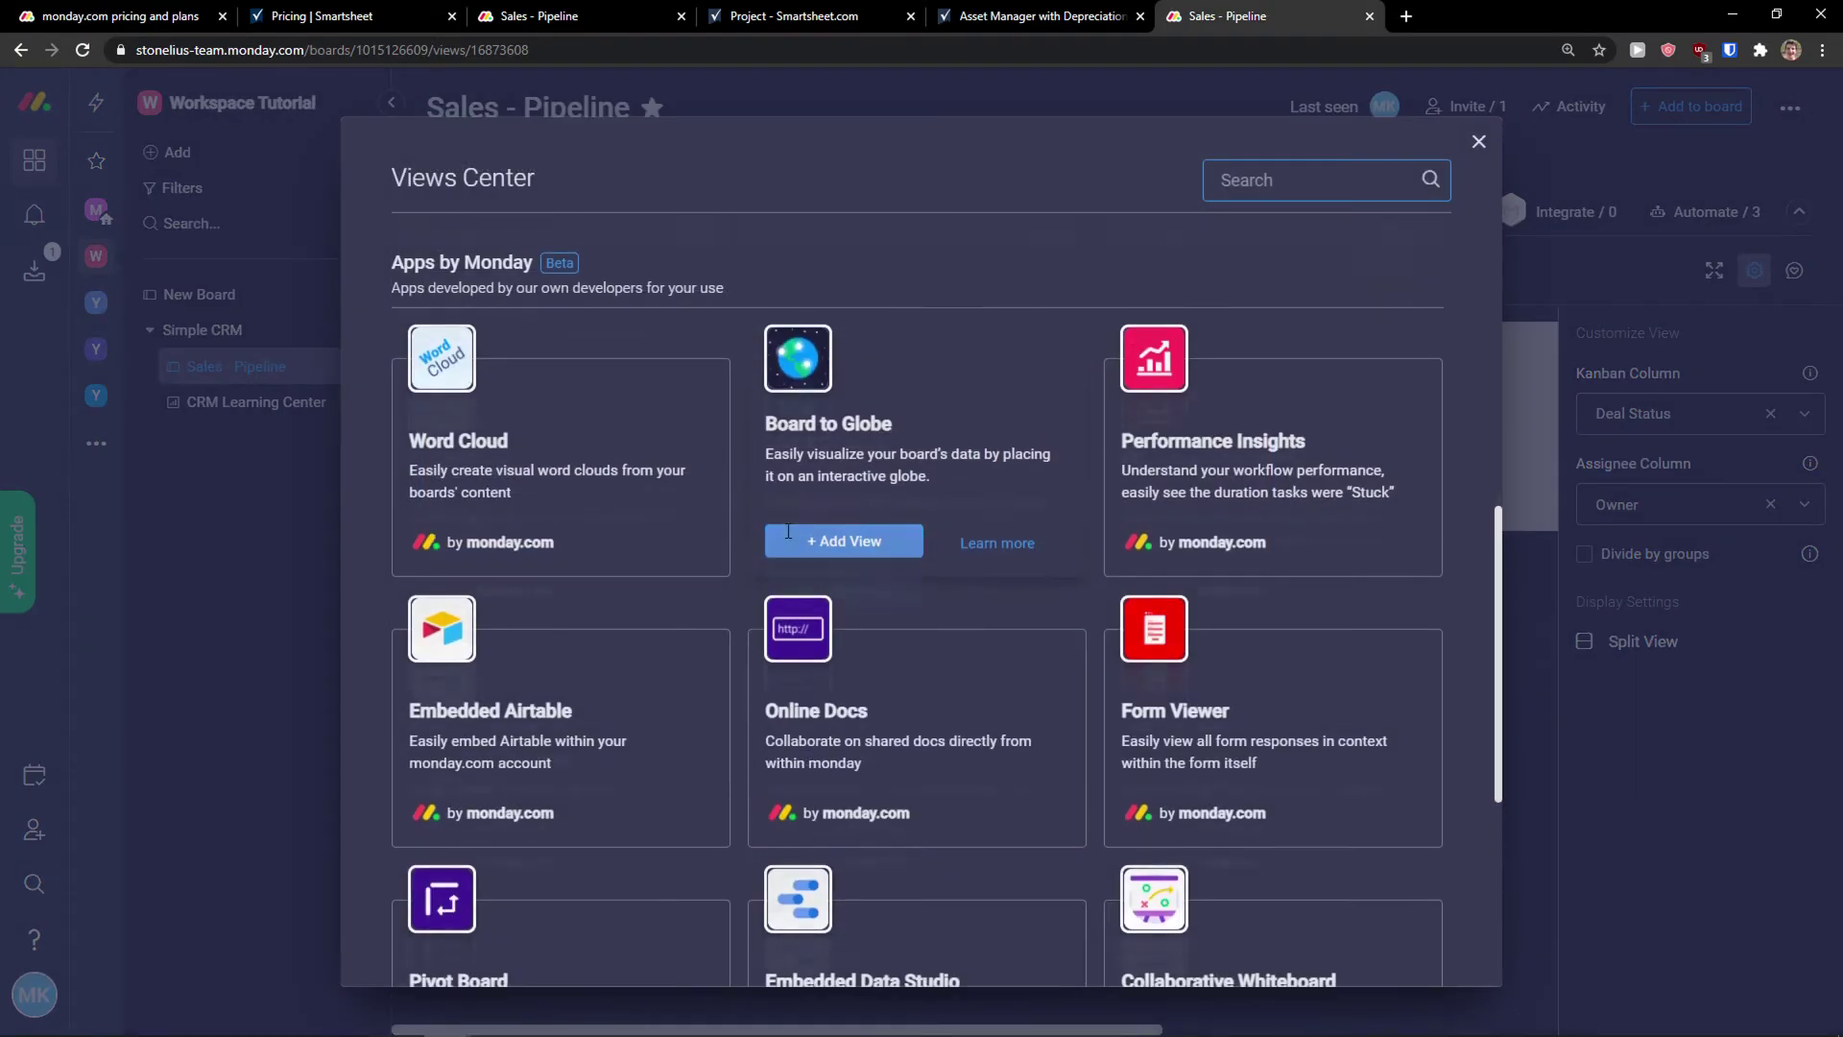
scroll(865, 519, "down", 3)
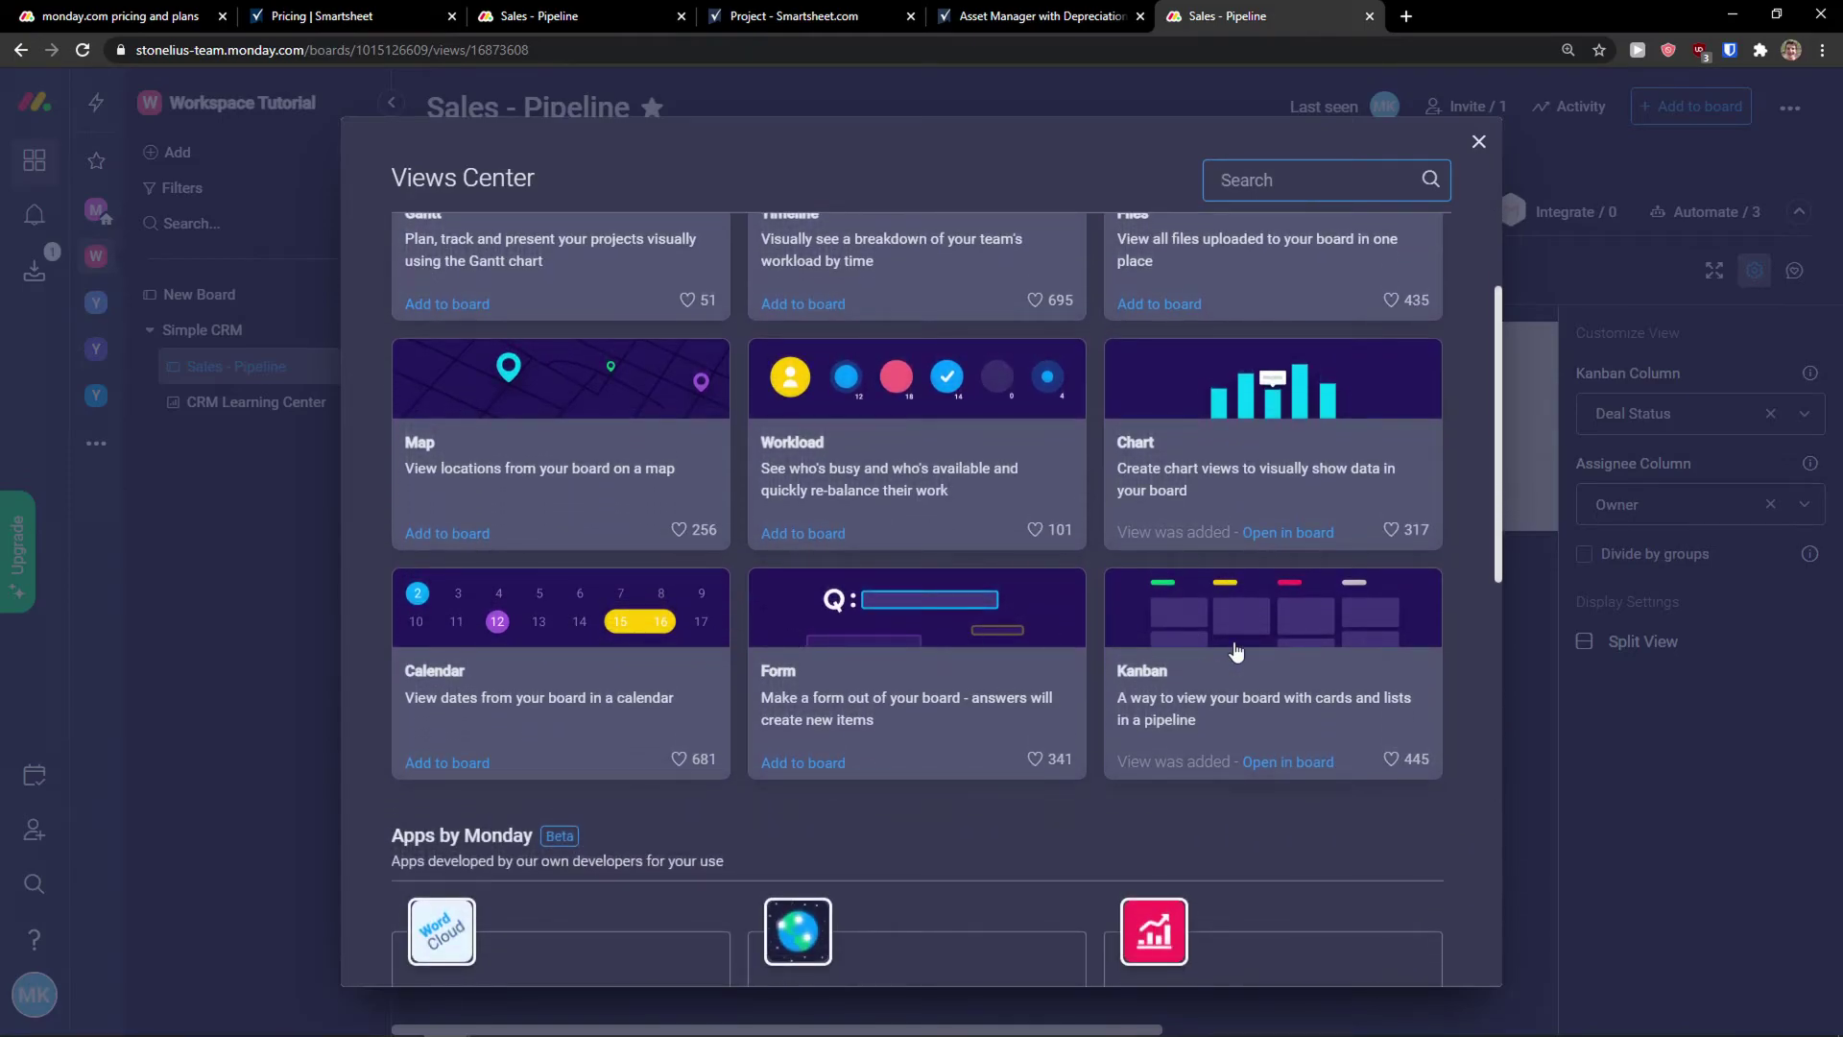
scroll(893, 519, "down", 3)
scroll(911, 513, "down", 3)
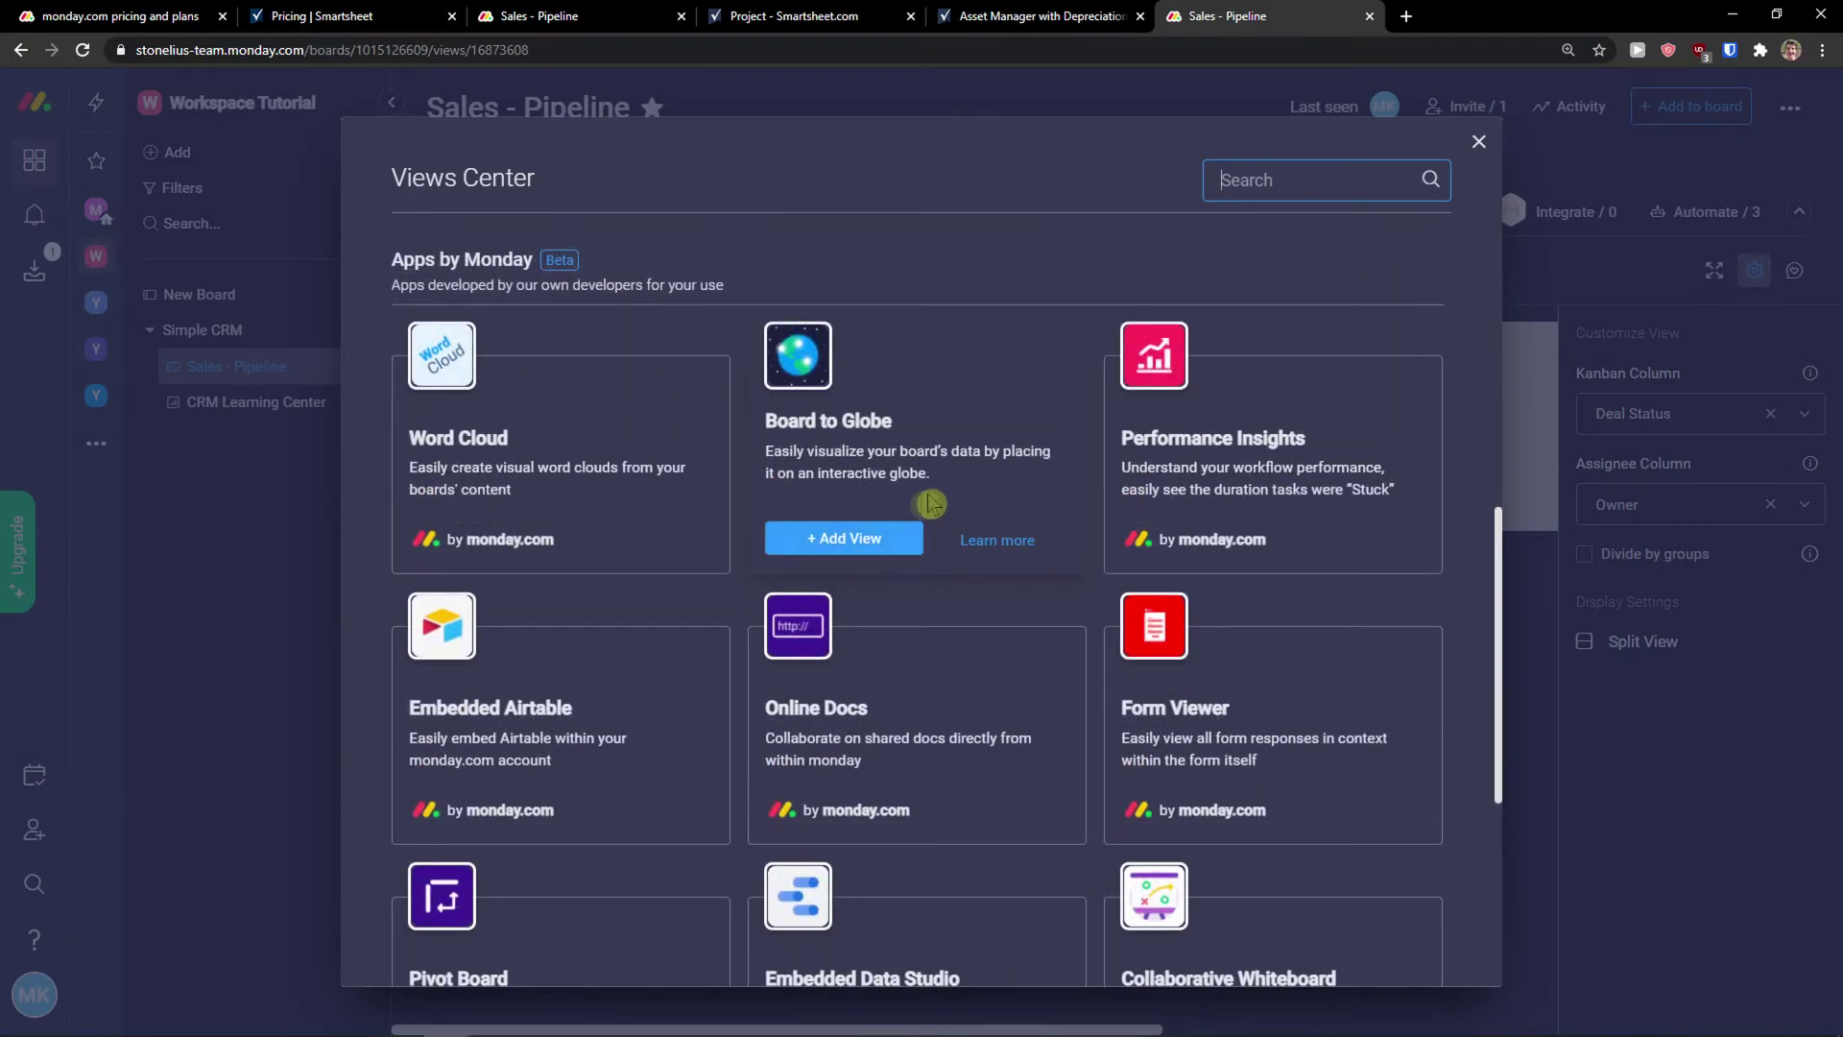
scroll(807, 533, "down", 3)
scroll(696, 576, "up", 2)
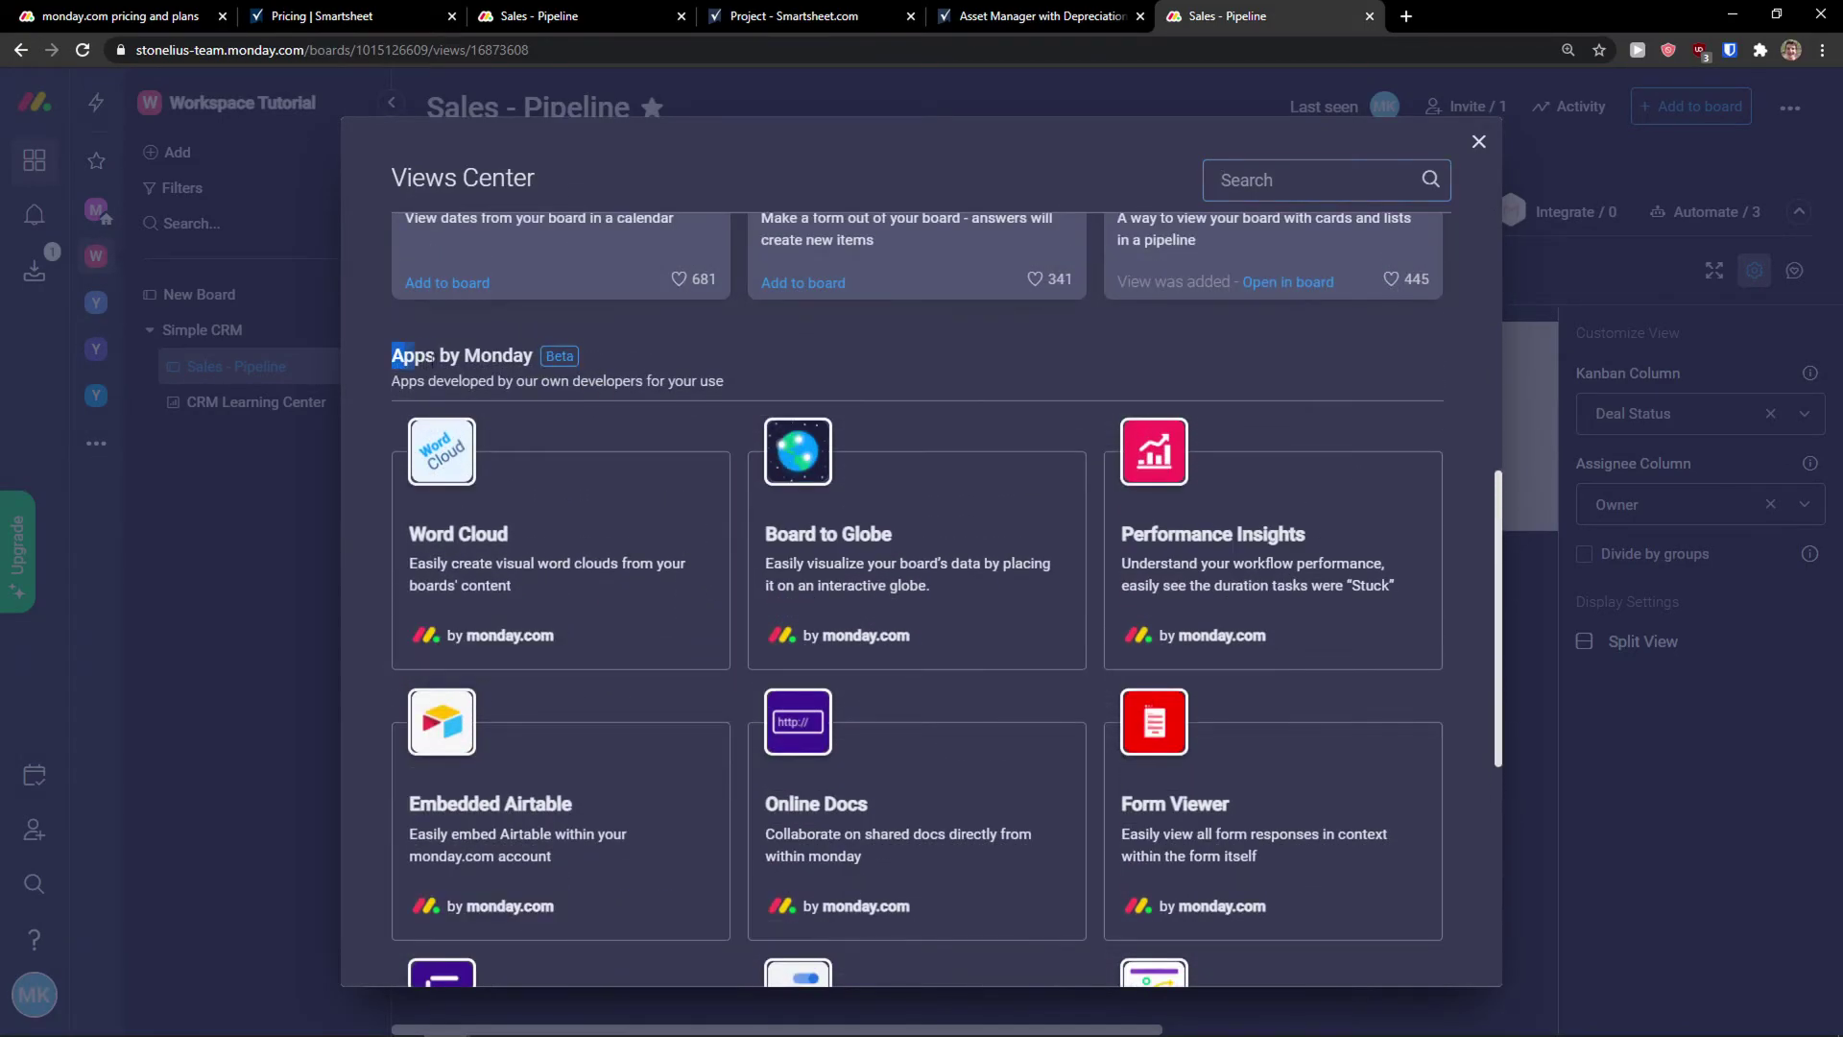
scroll(864, 547, "down", 3)
scroll(864, 576, "down", 2)
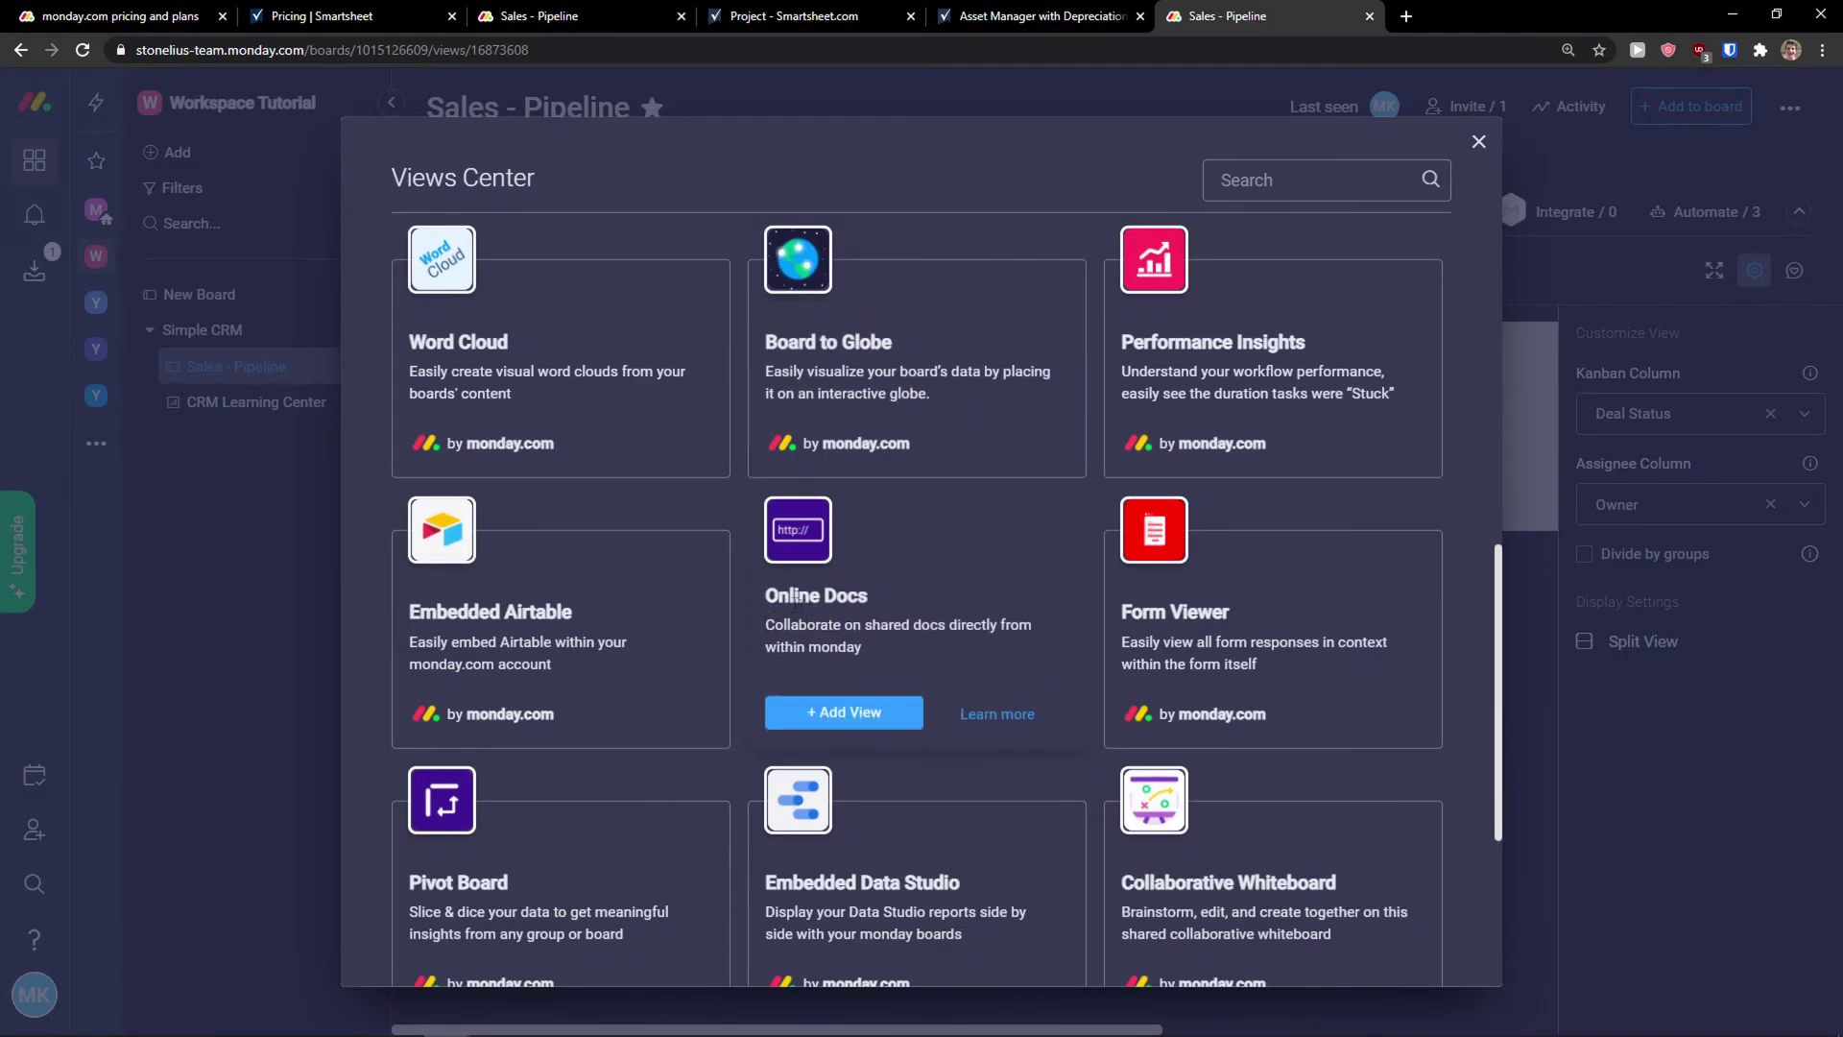
scroll(864, 547, "down", 1)
left_click(792, 15)
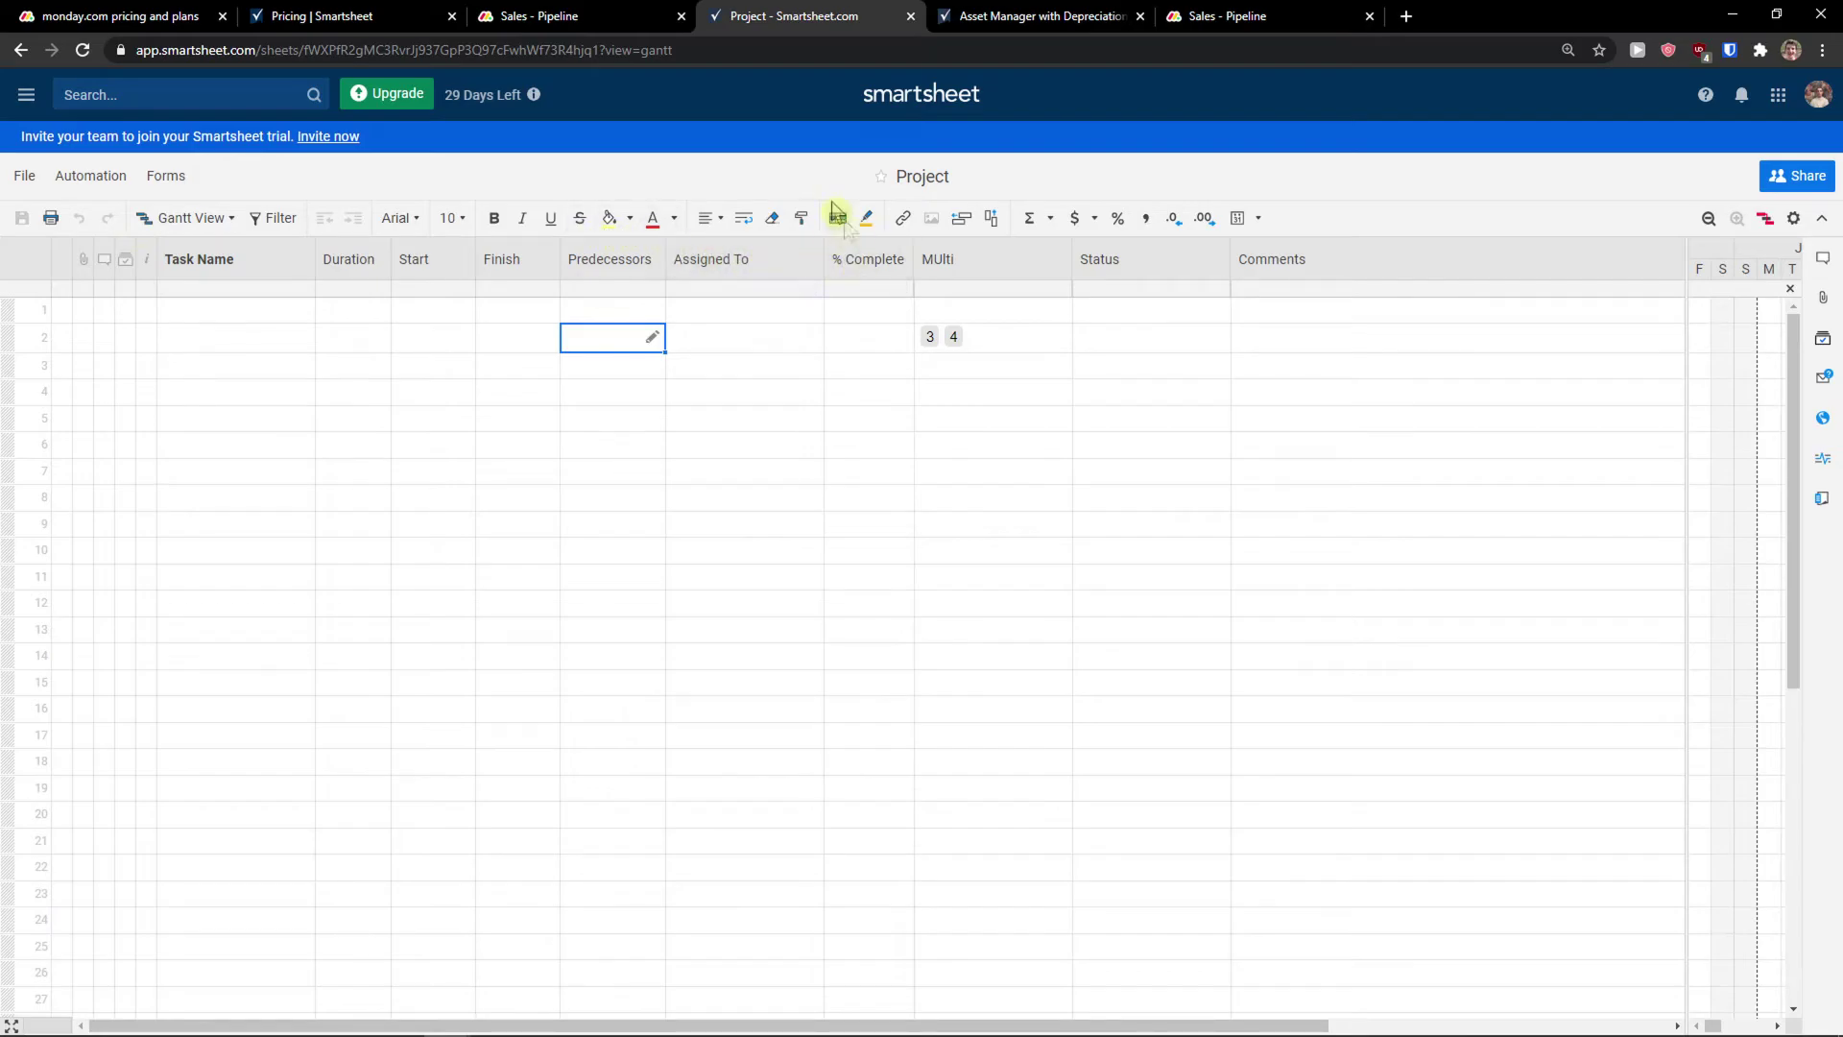
Try the Project sheet in Calendar and then Card View layouts
left_click(188, 217)
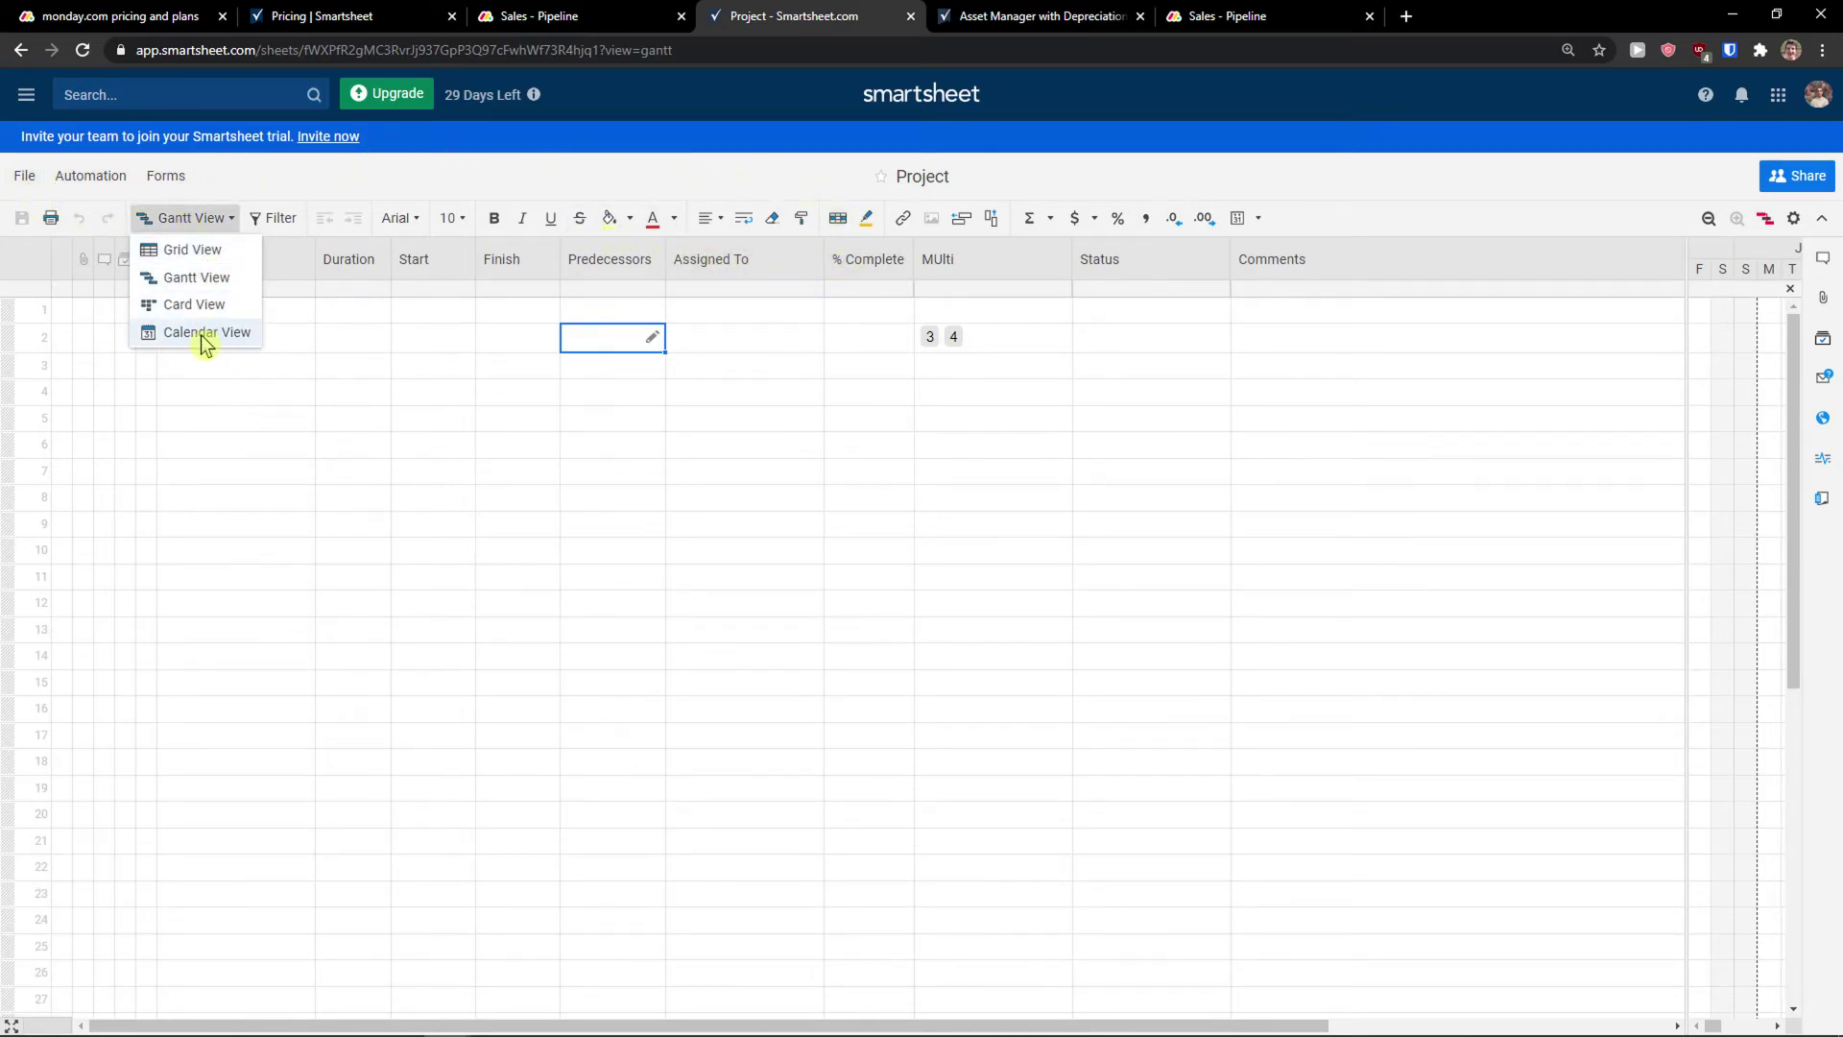
left_click(206, 331)
left_click(203, 218)
left_click(187, 307)
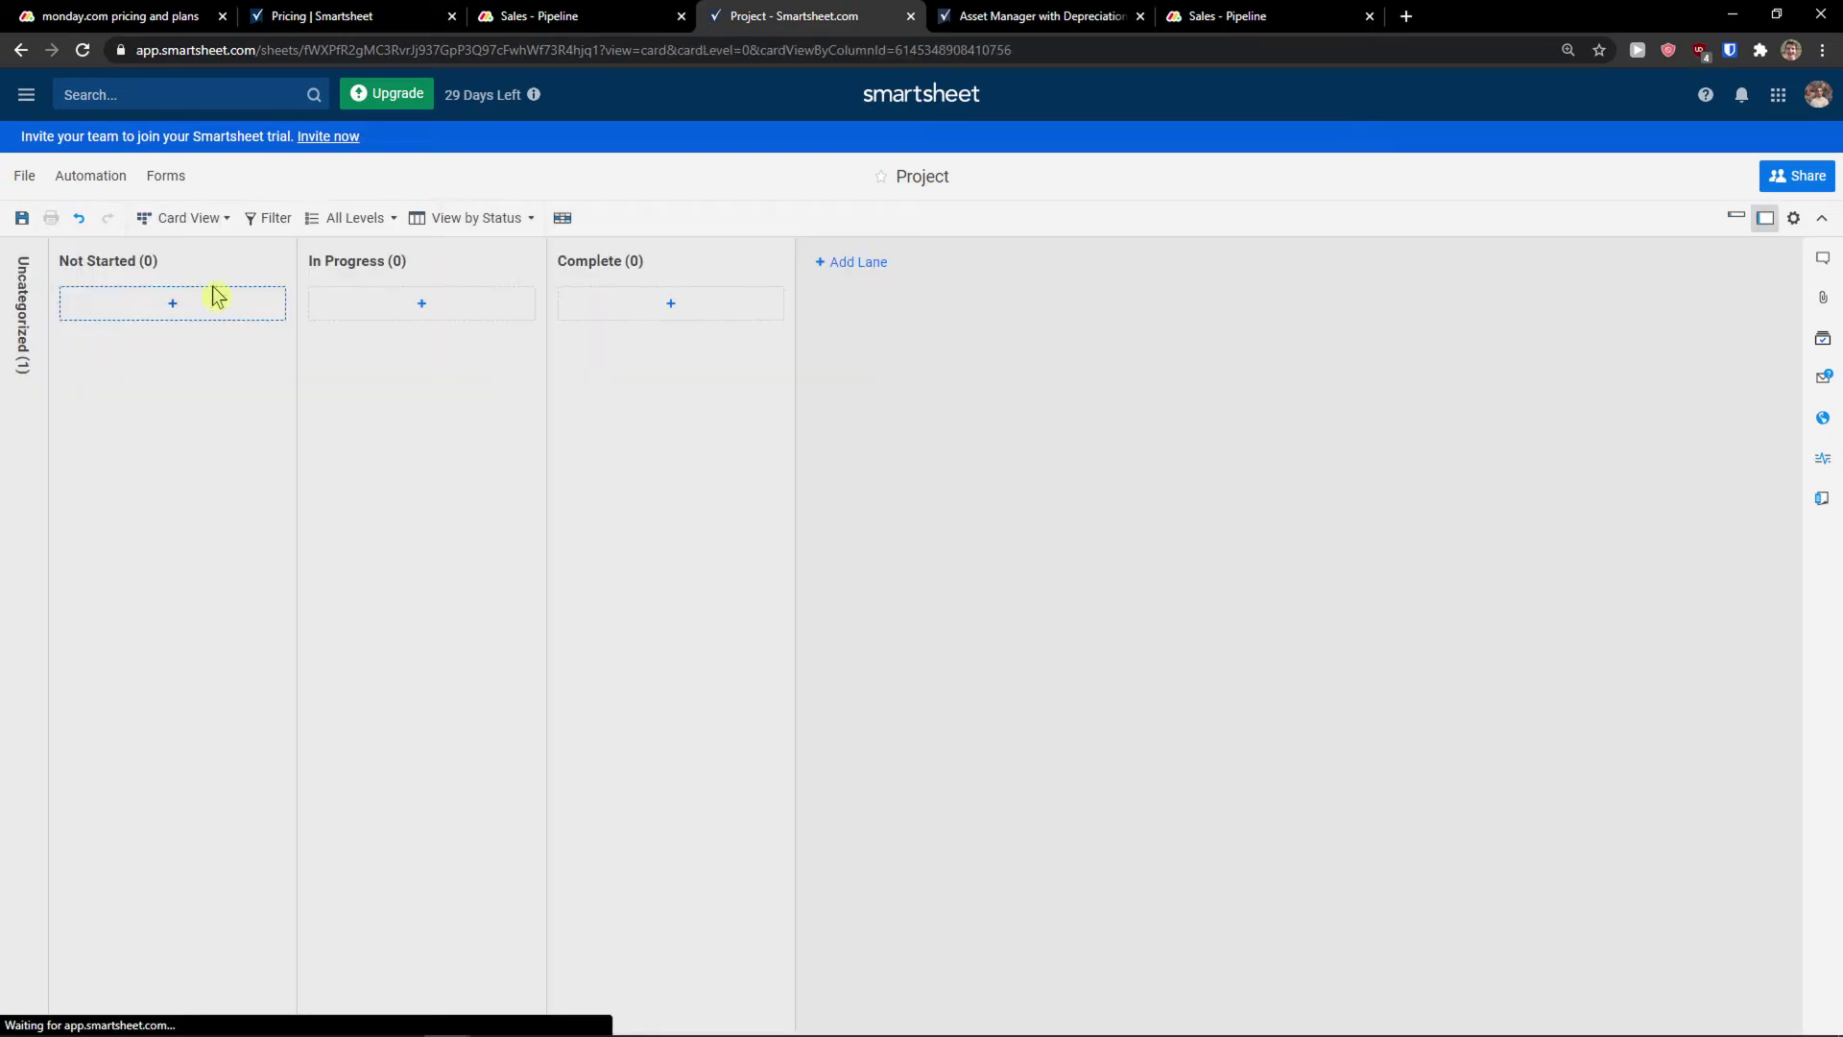
Return the Project sheet to Grid View and bring up the left navigation panel
left_click(219, 222)
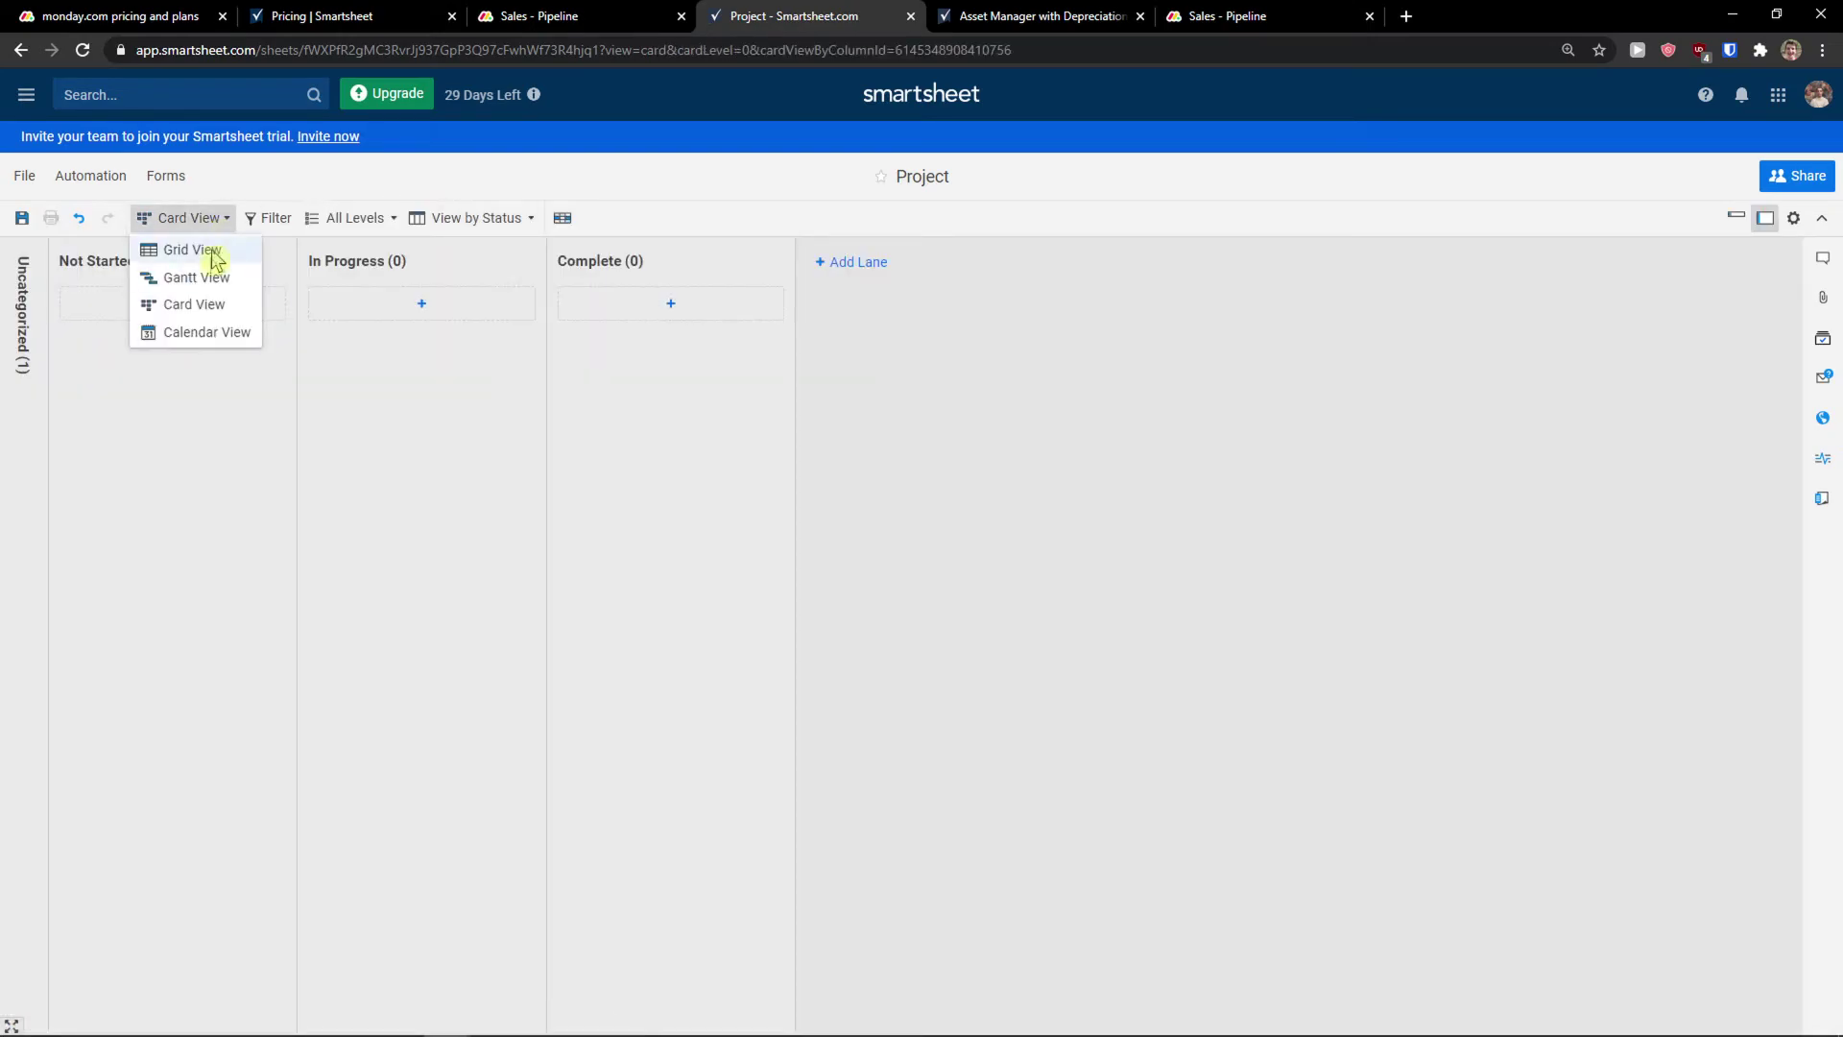
left_click(192, 249)
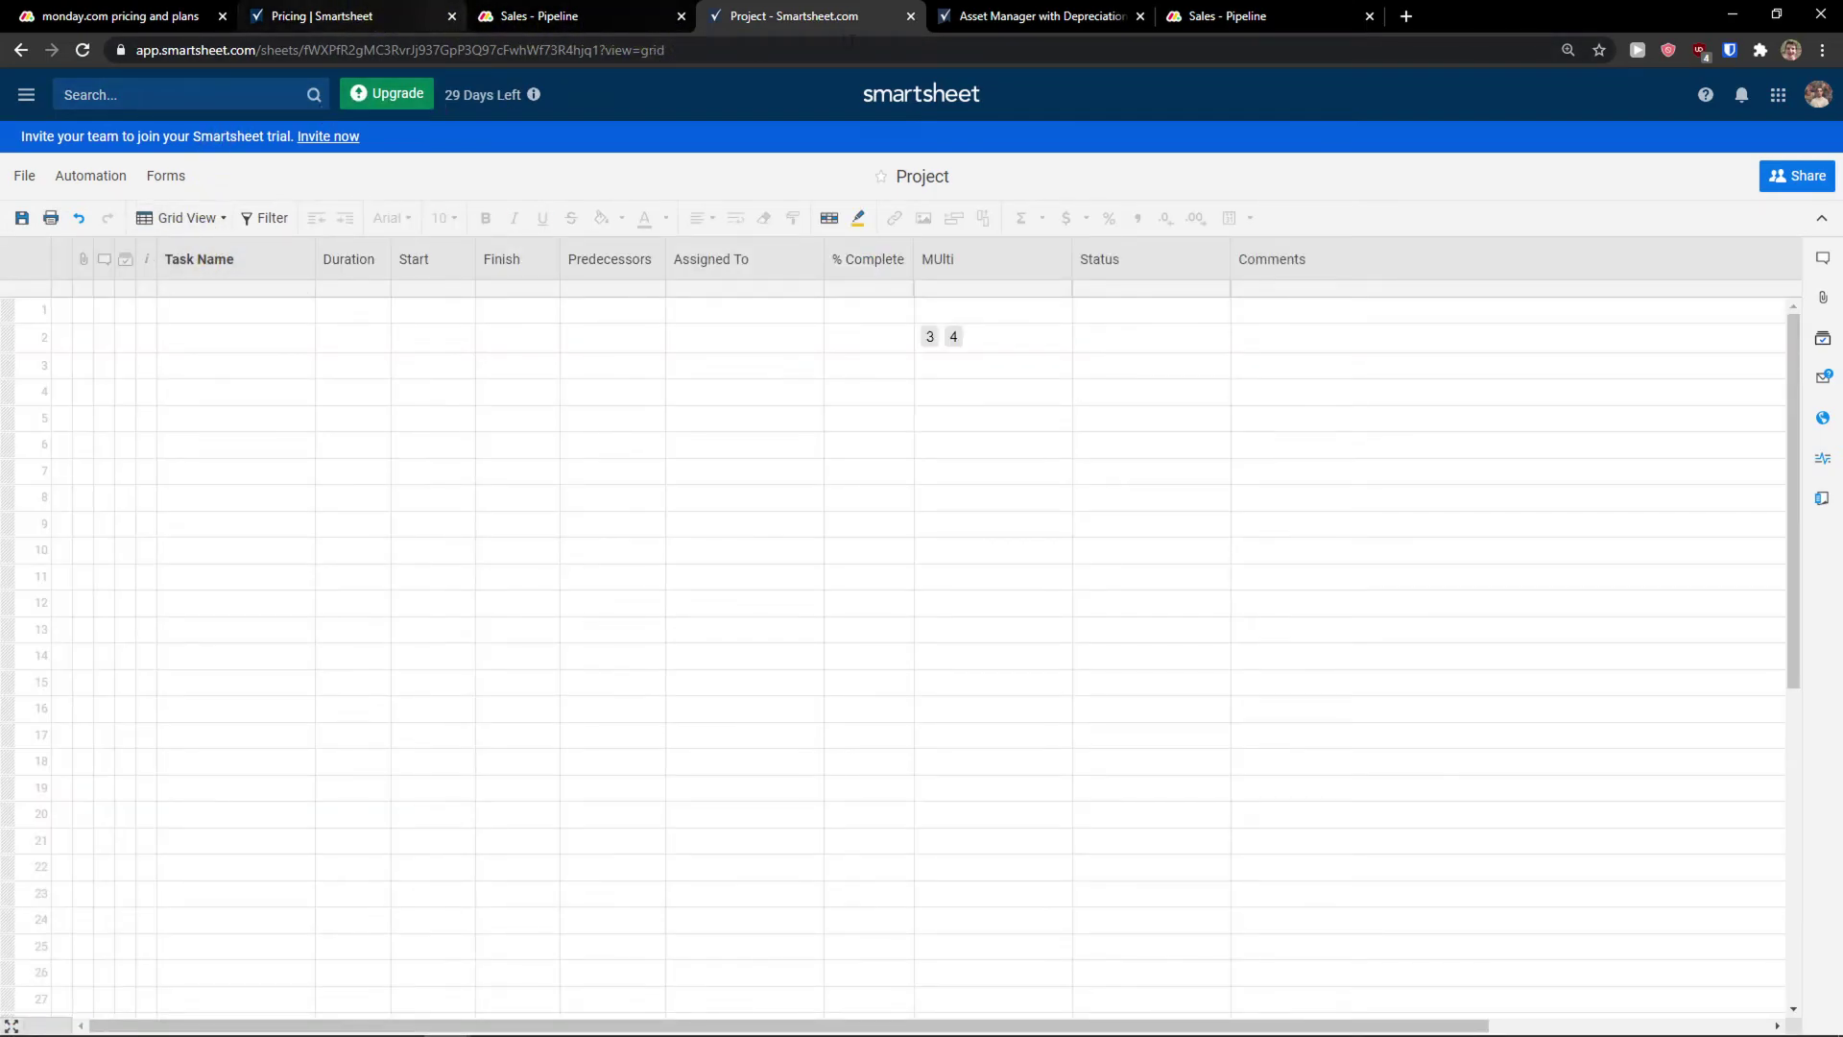
left_click(25, 95)
Leave the Project sheet without saving and create and view a New Dashboard in Sheets
left_click(34, 149)
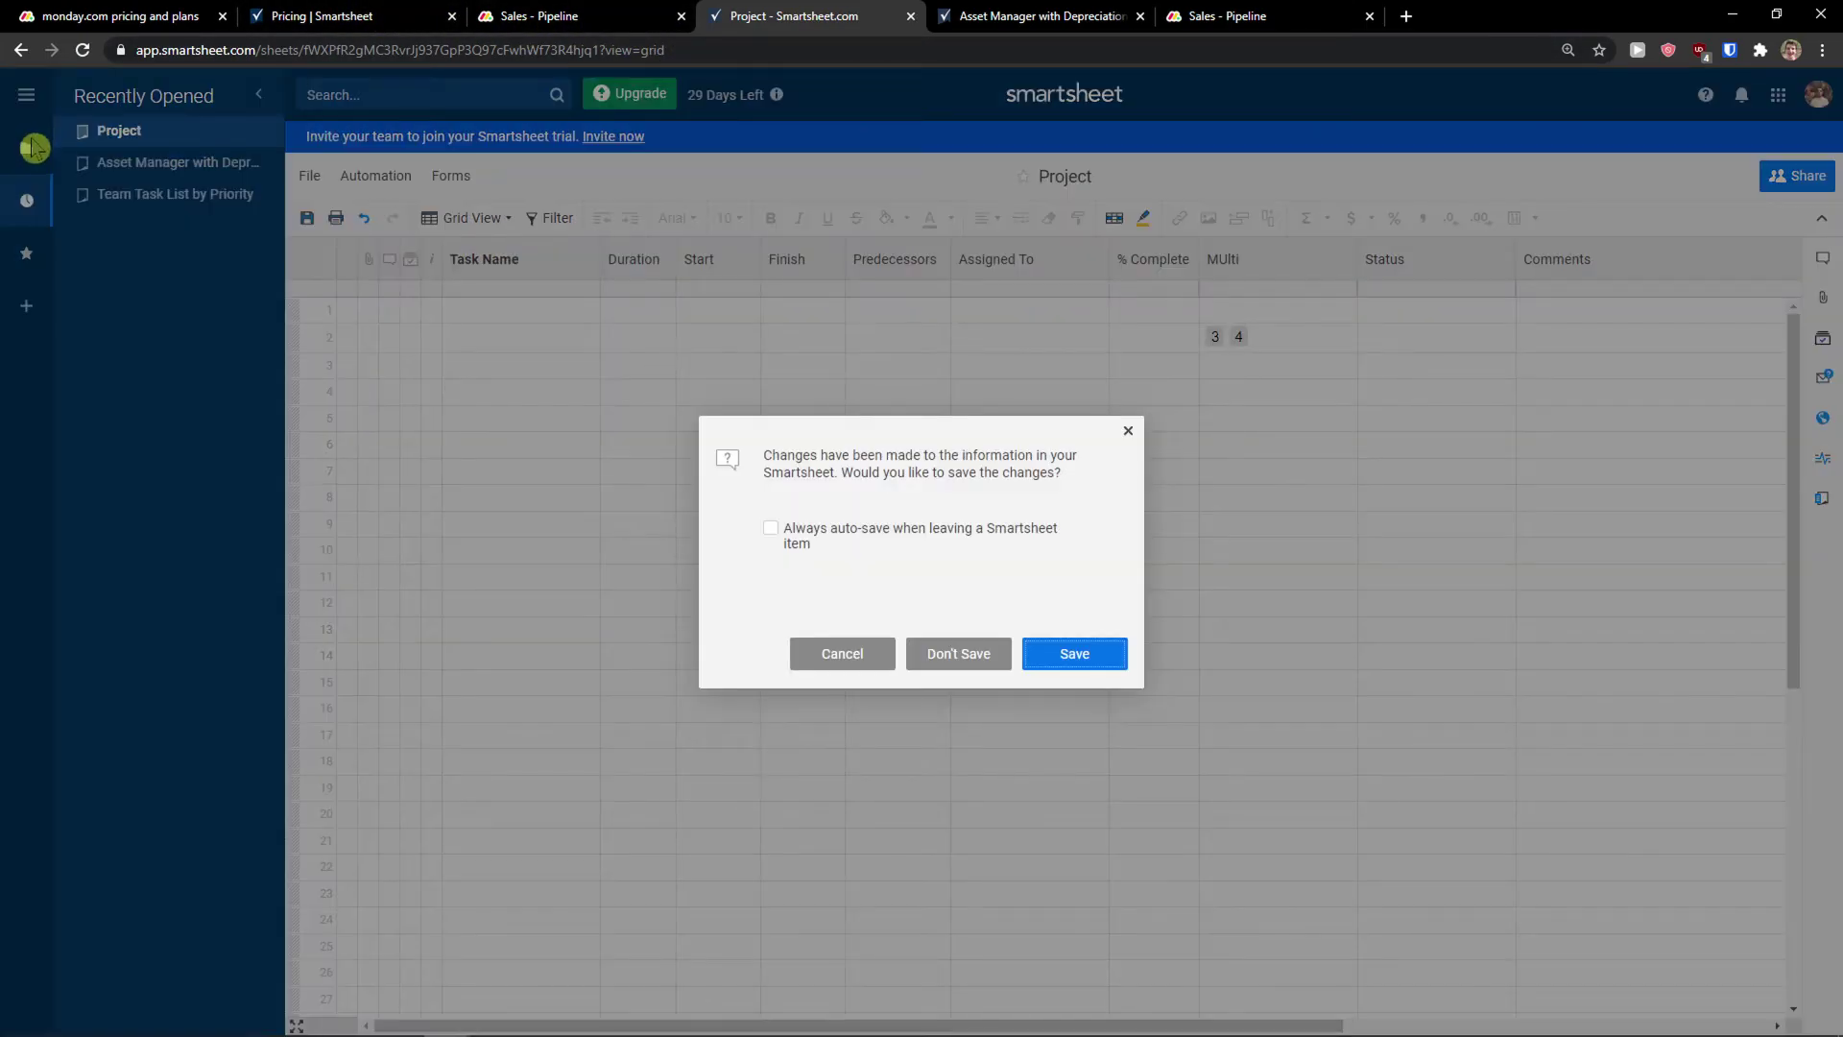
left_click(957, 652)
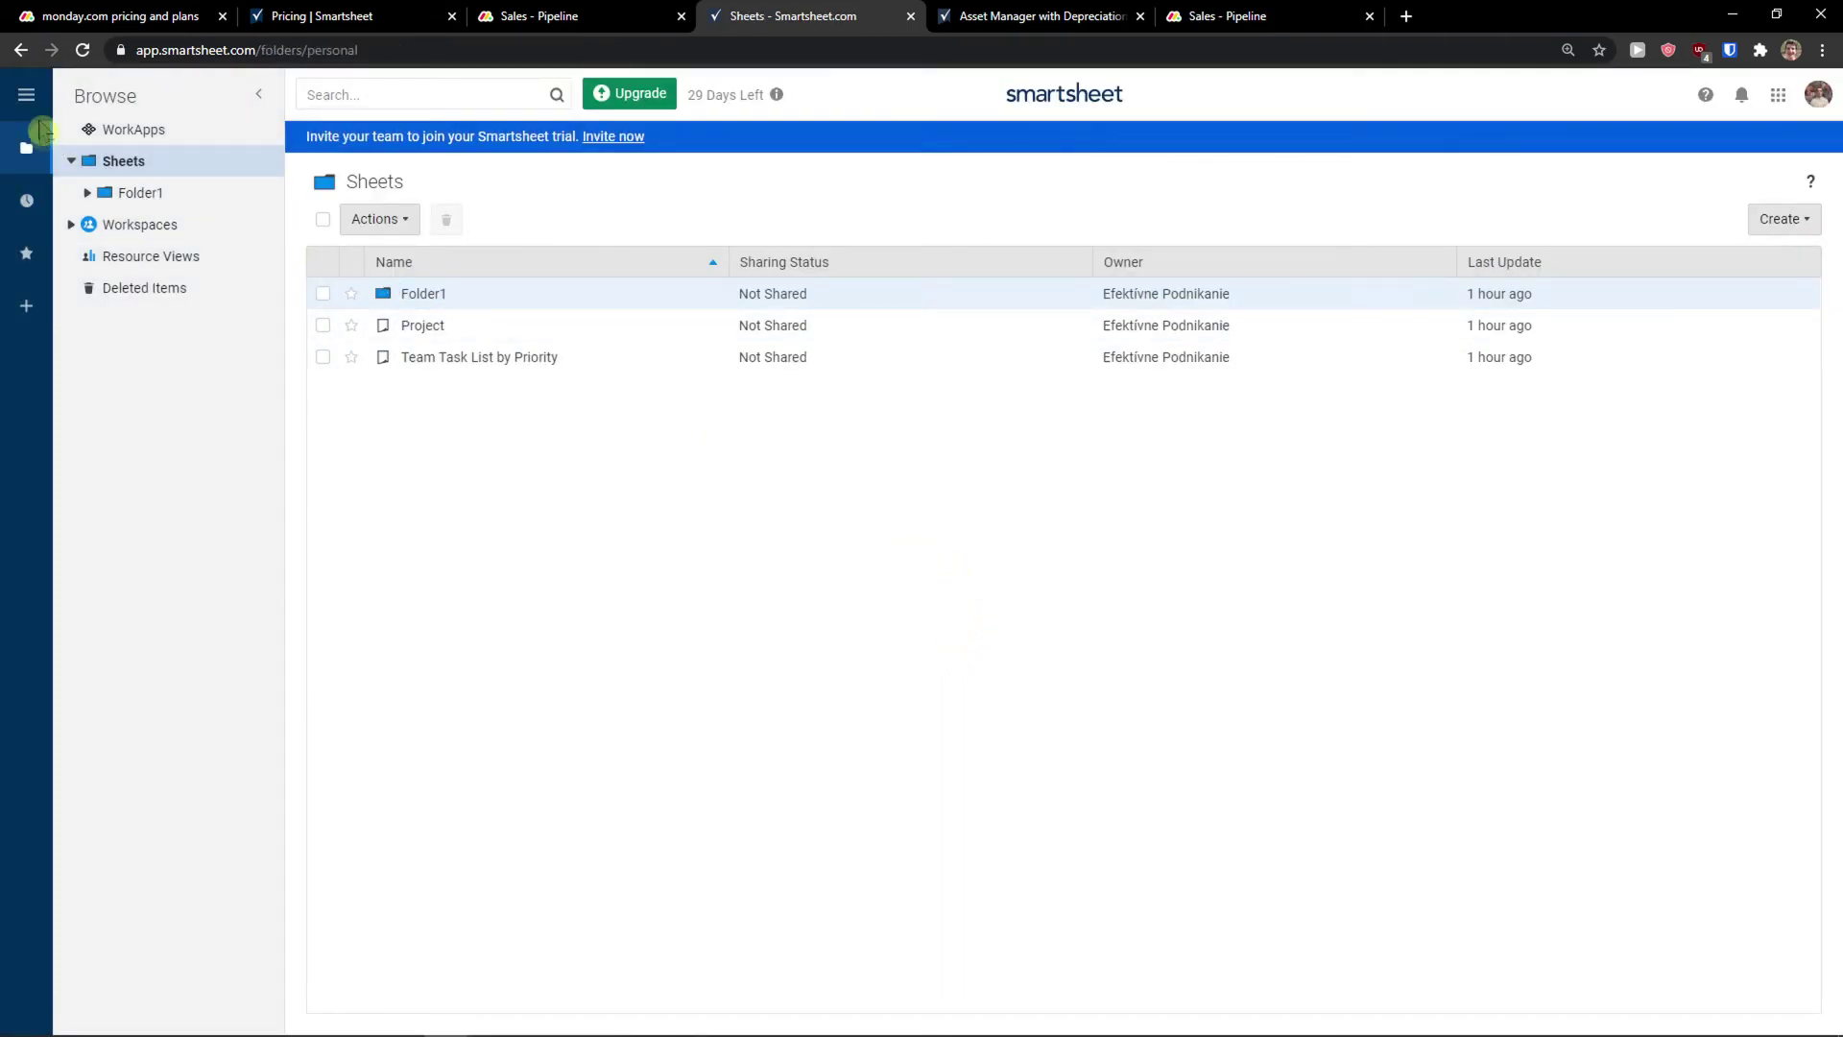
left_click(27, 96)
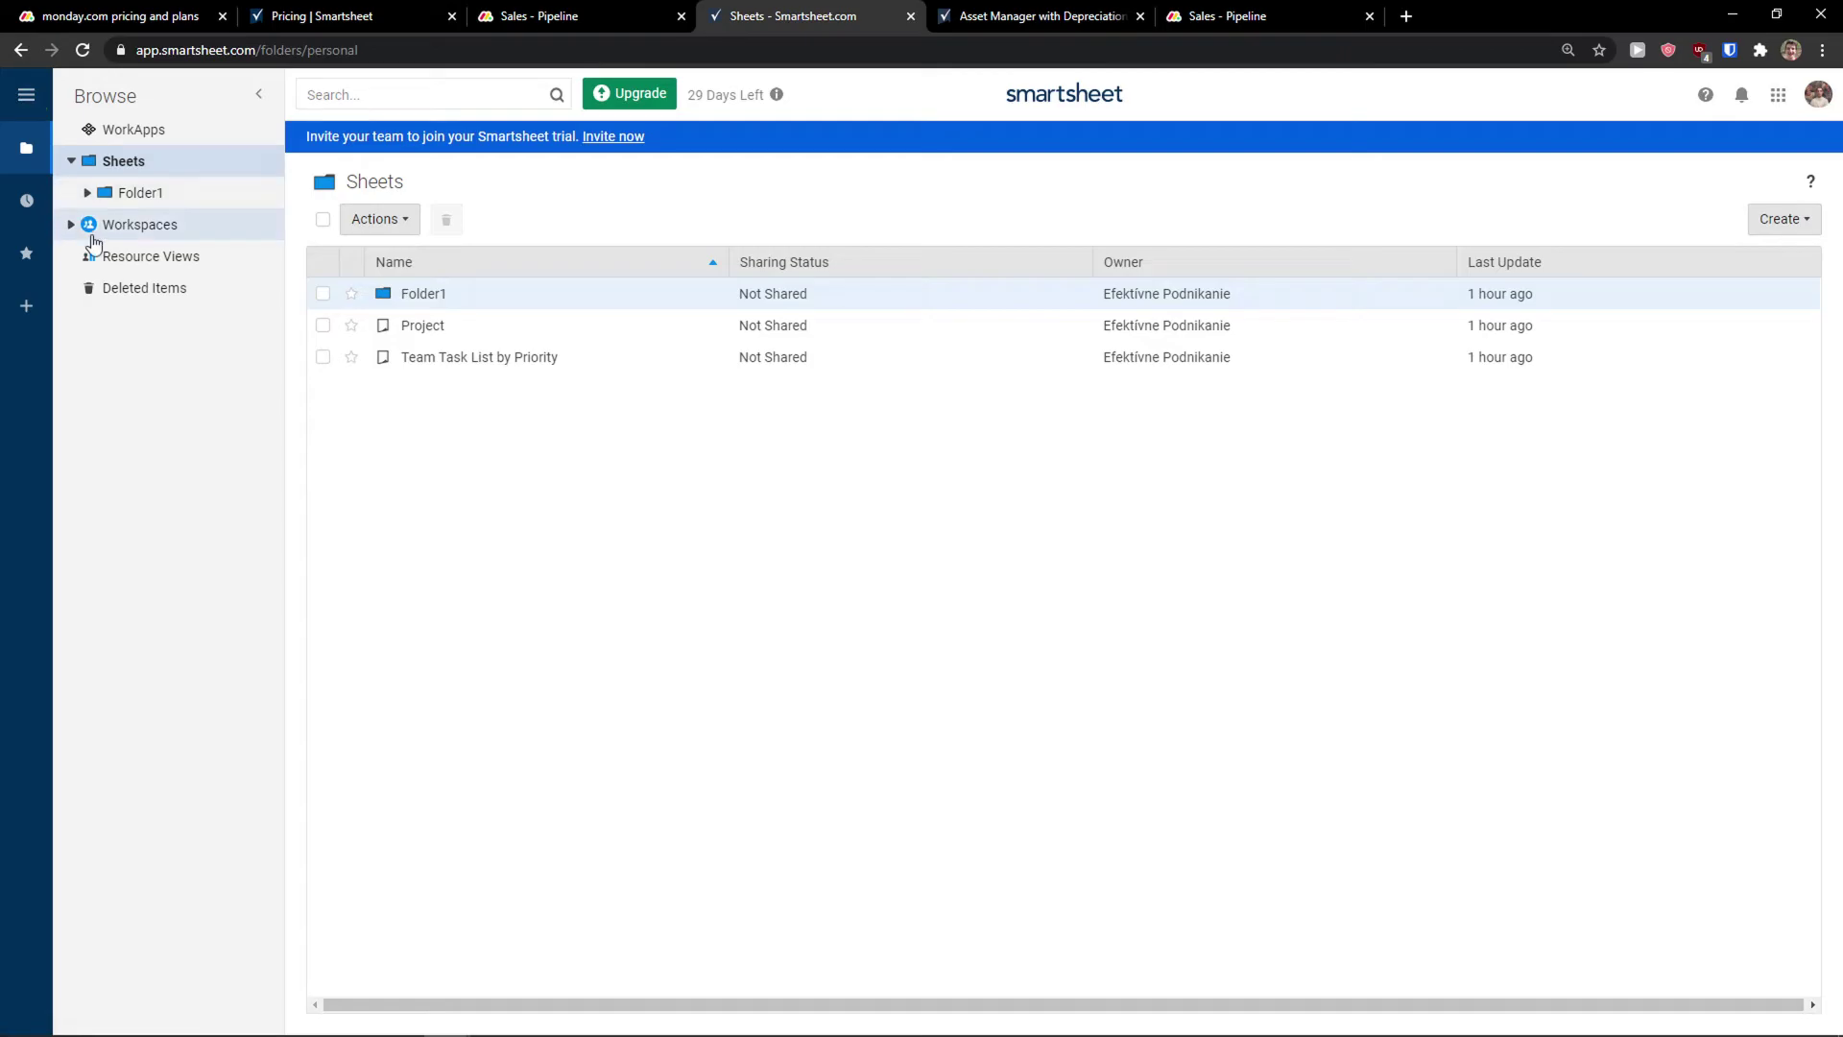
left_click(1781, 220)
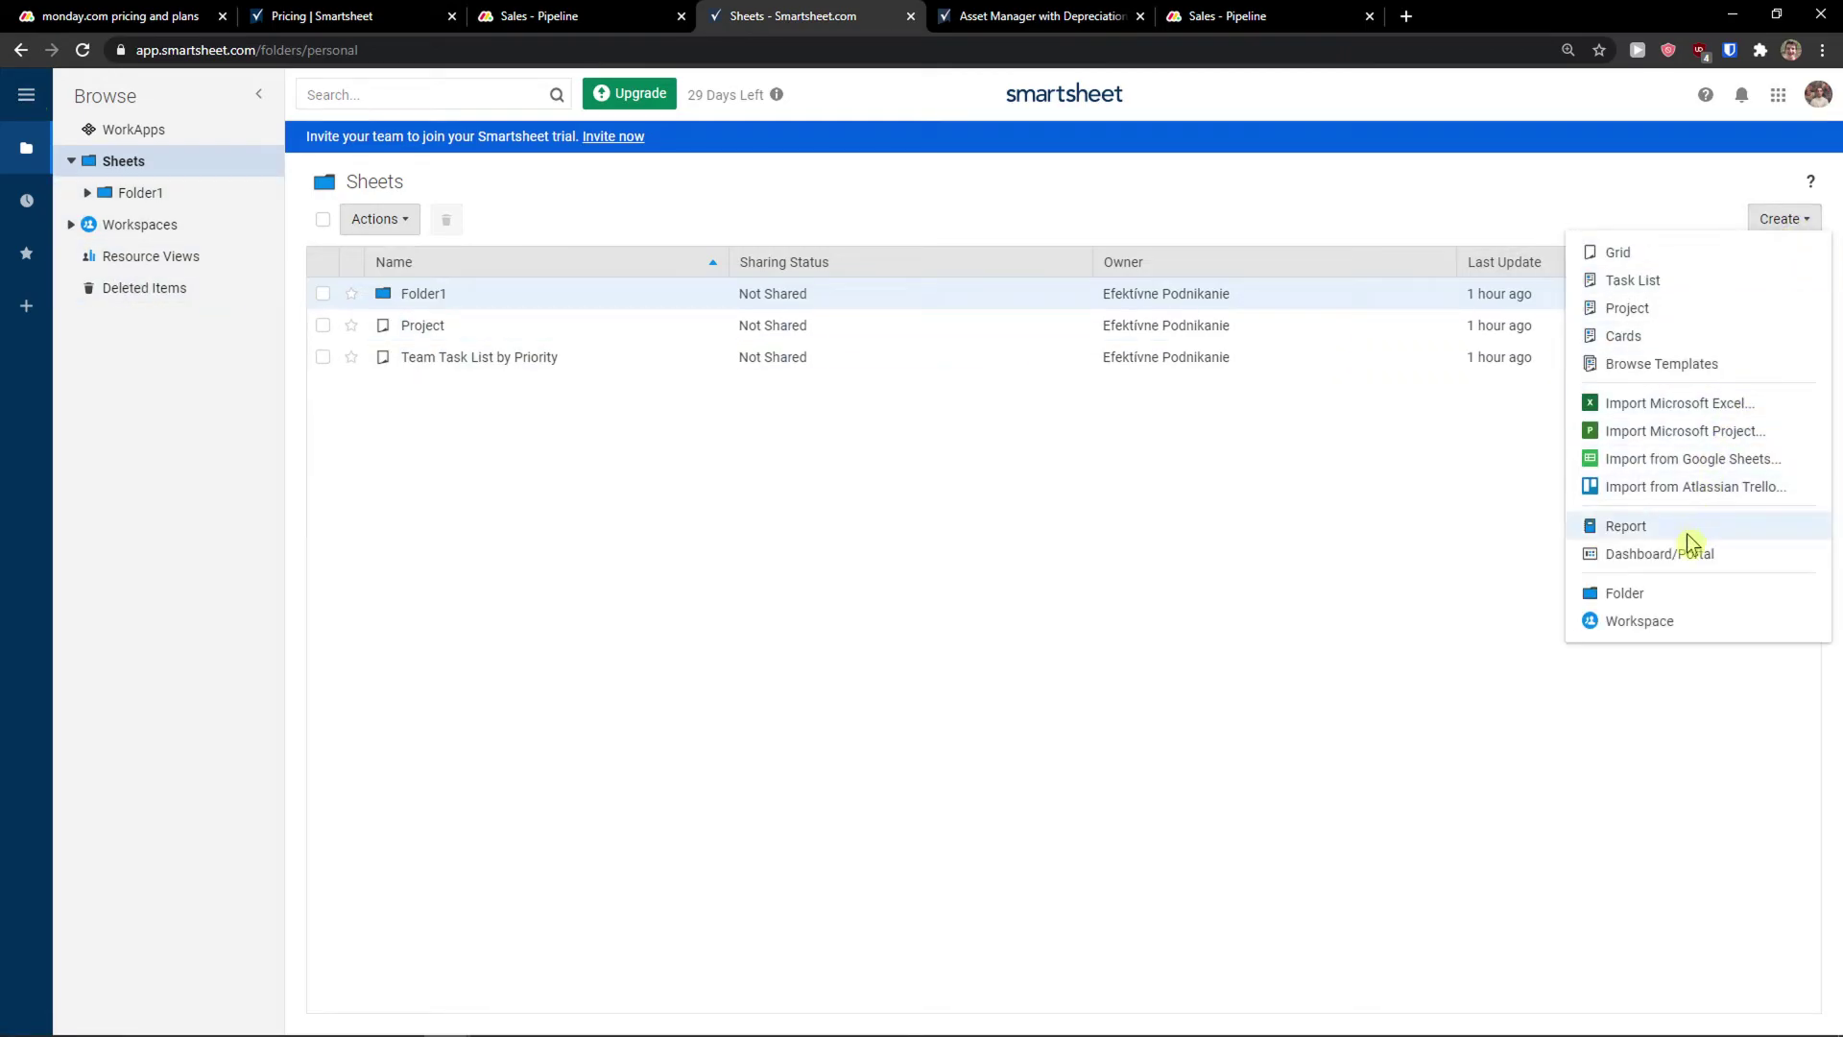
left_click(1658, 553)
left_click(1040, 620)
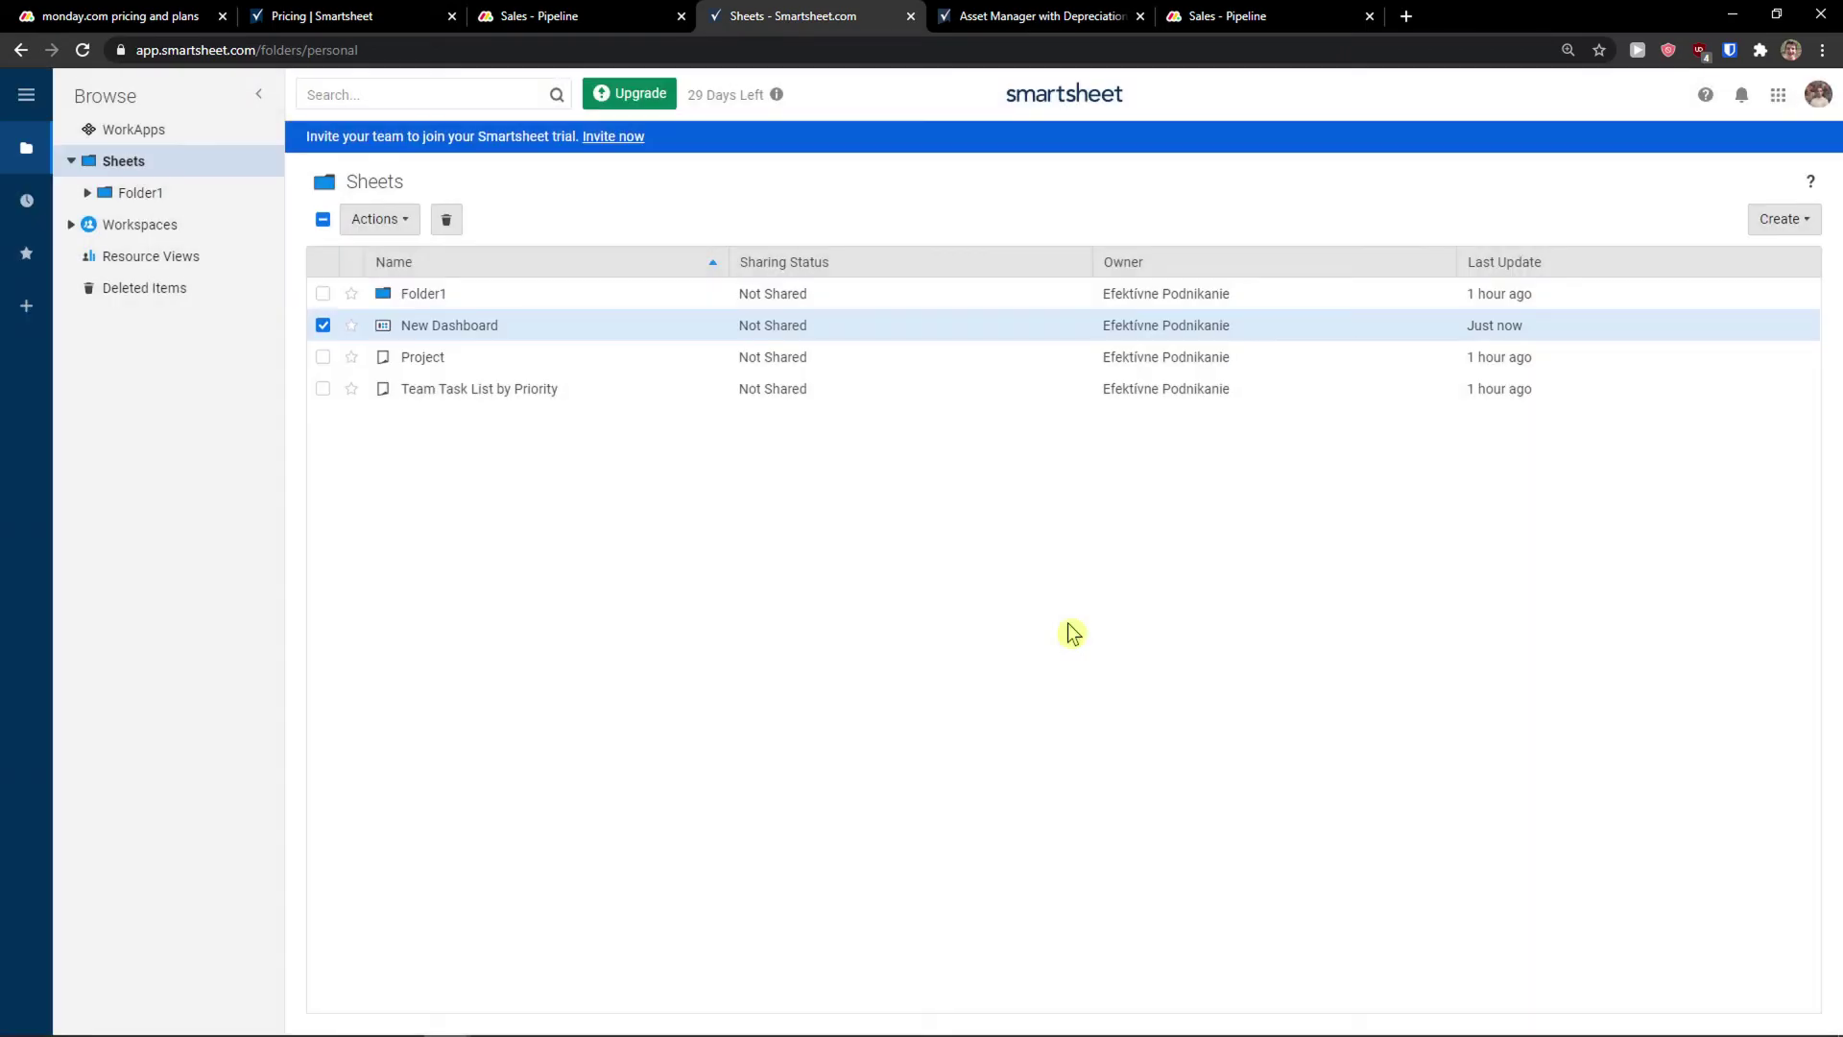
left_click(449, 325)
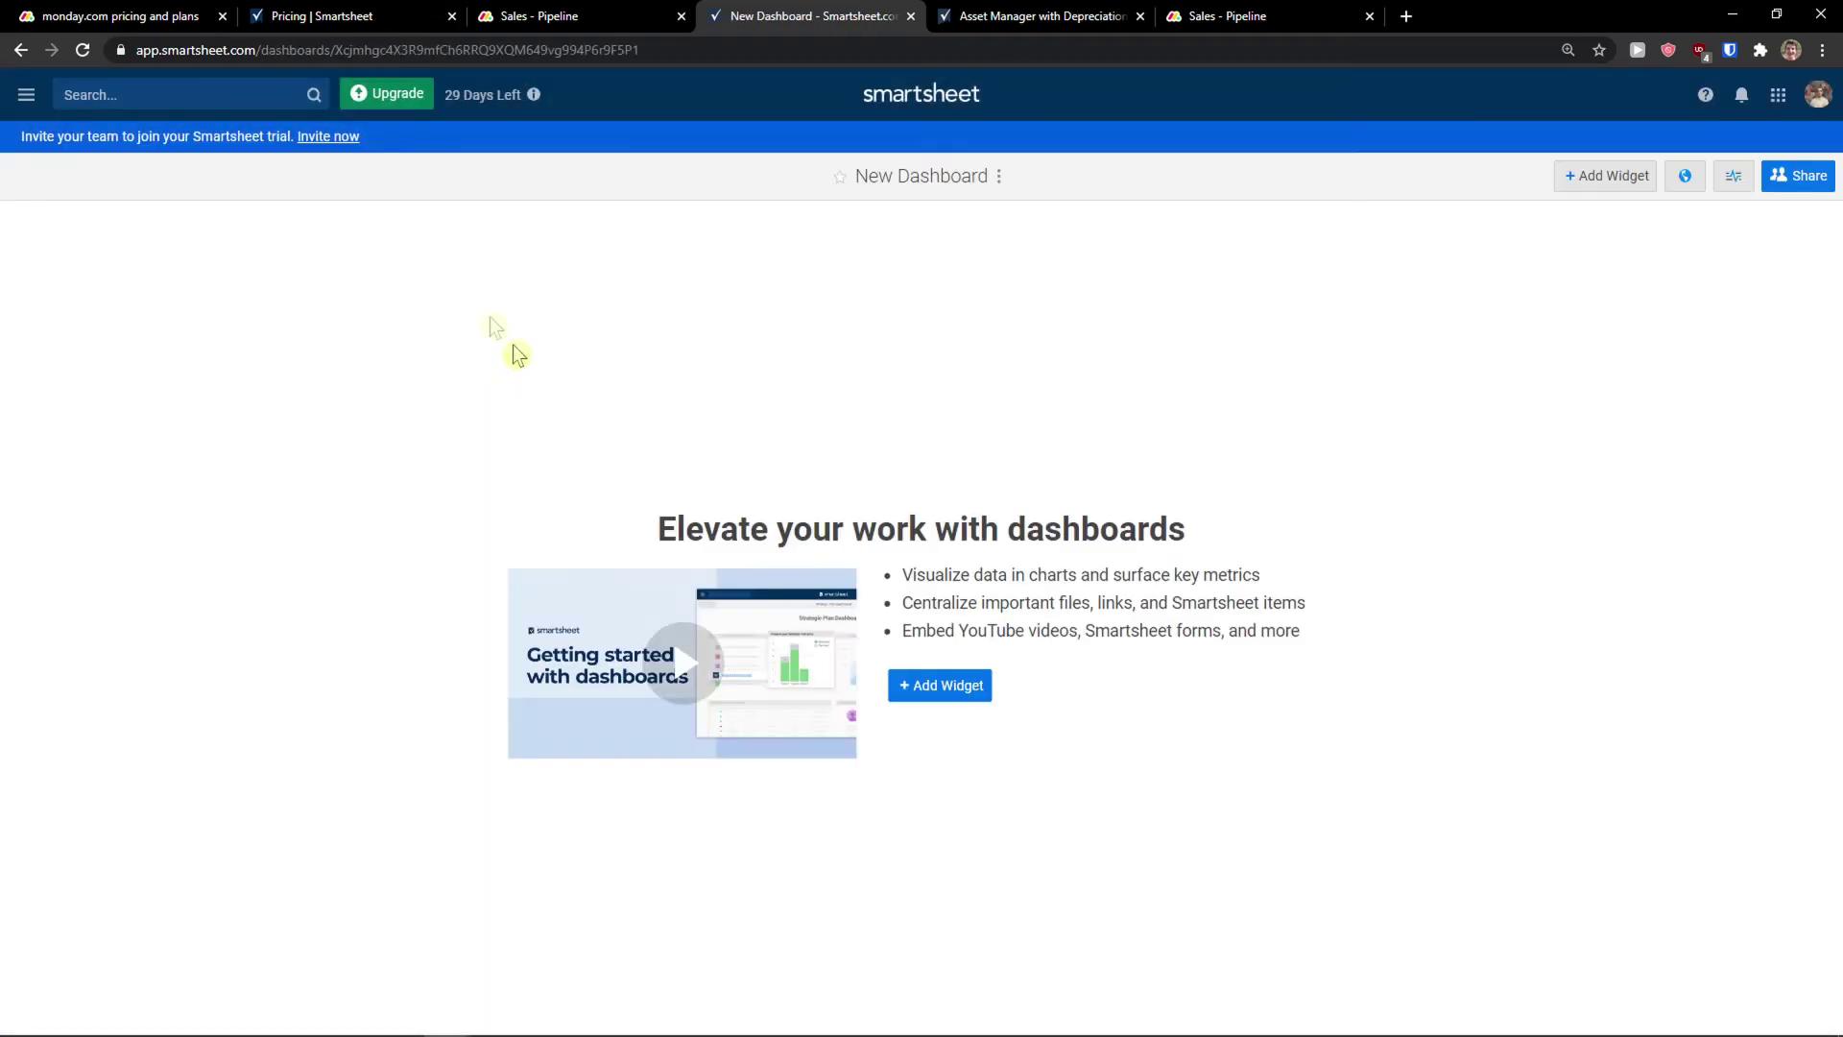
Back in Sheets, create a New Blank Report and view it
left_click(22, 49)
left_click(1781, 220)
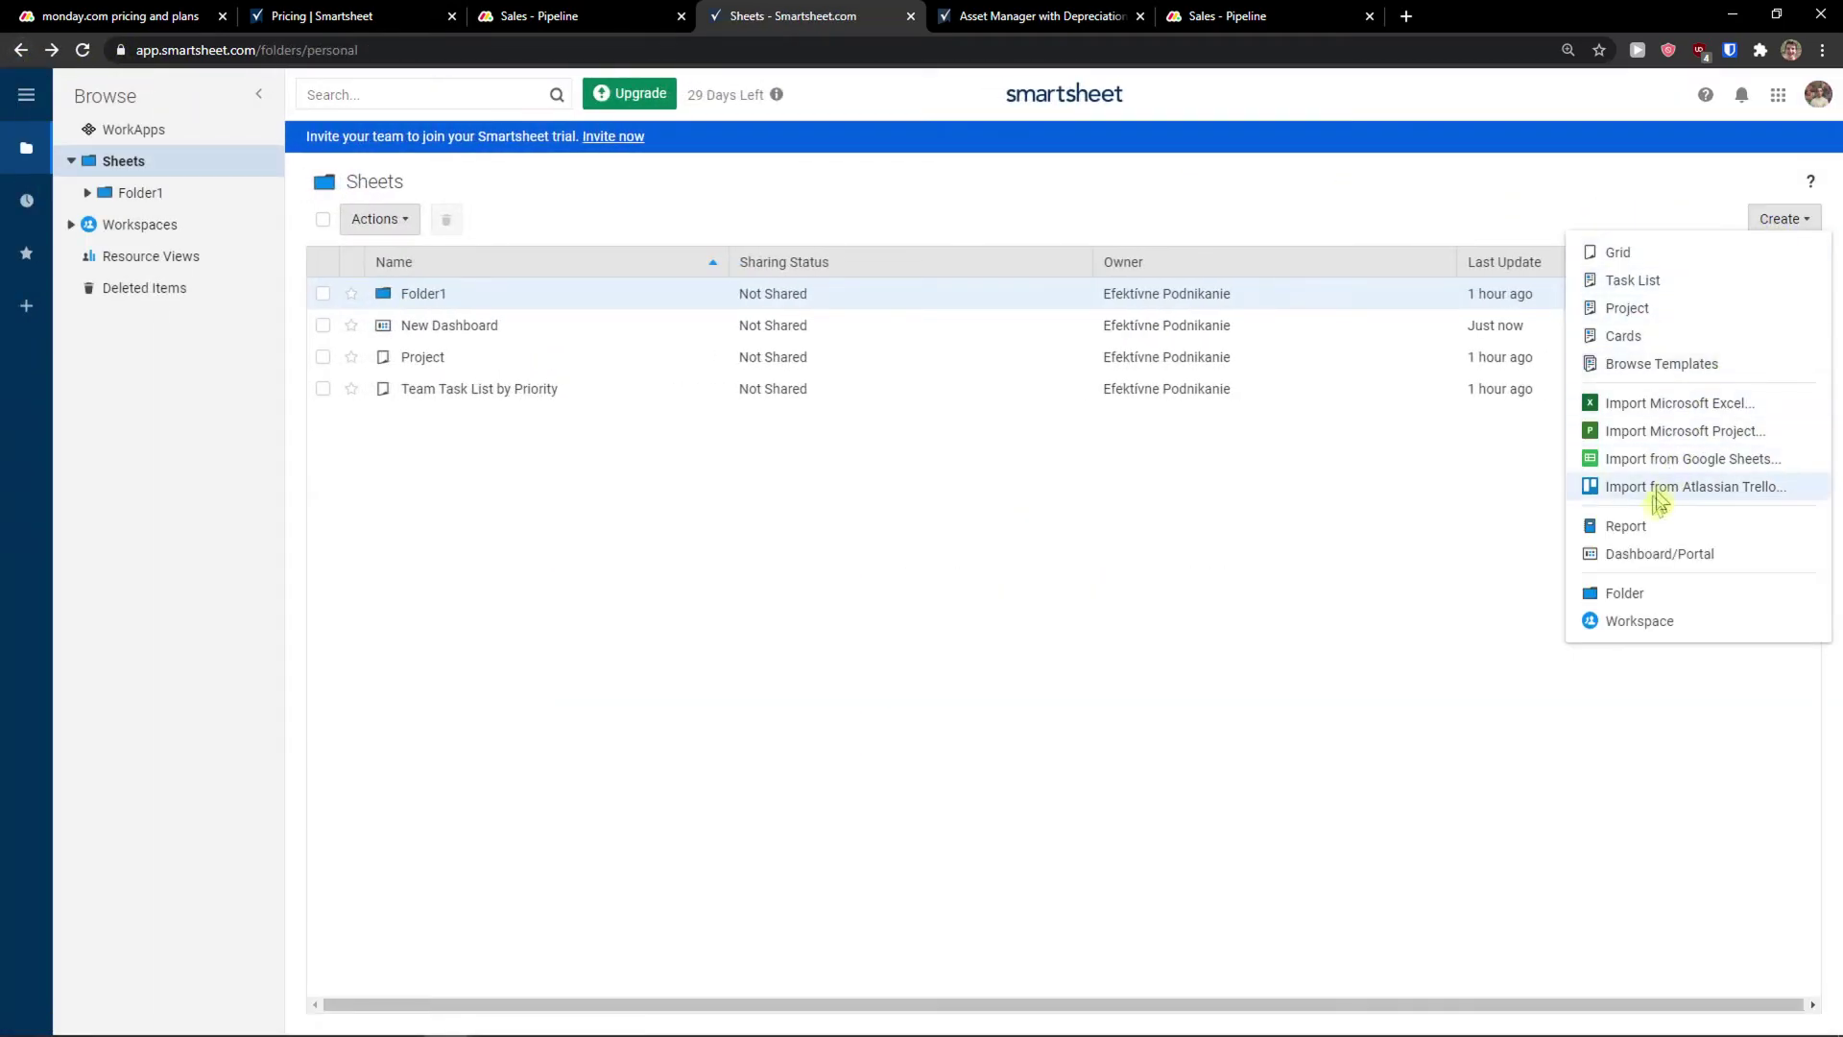
left_click(1598, 528)
left_click(1024, 640)
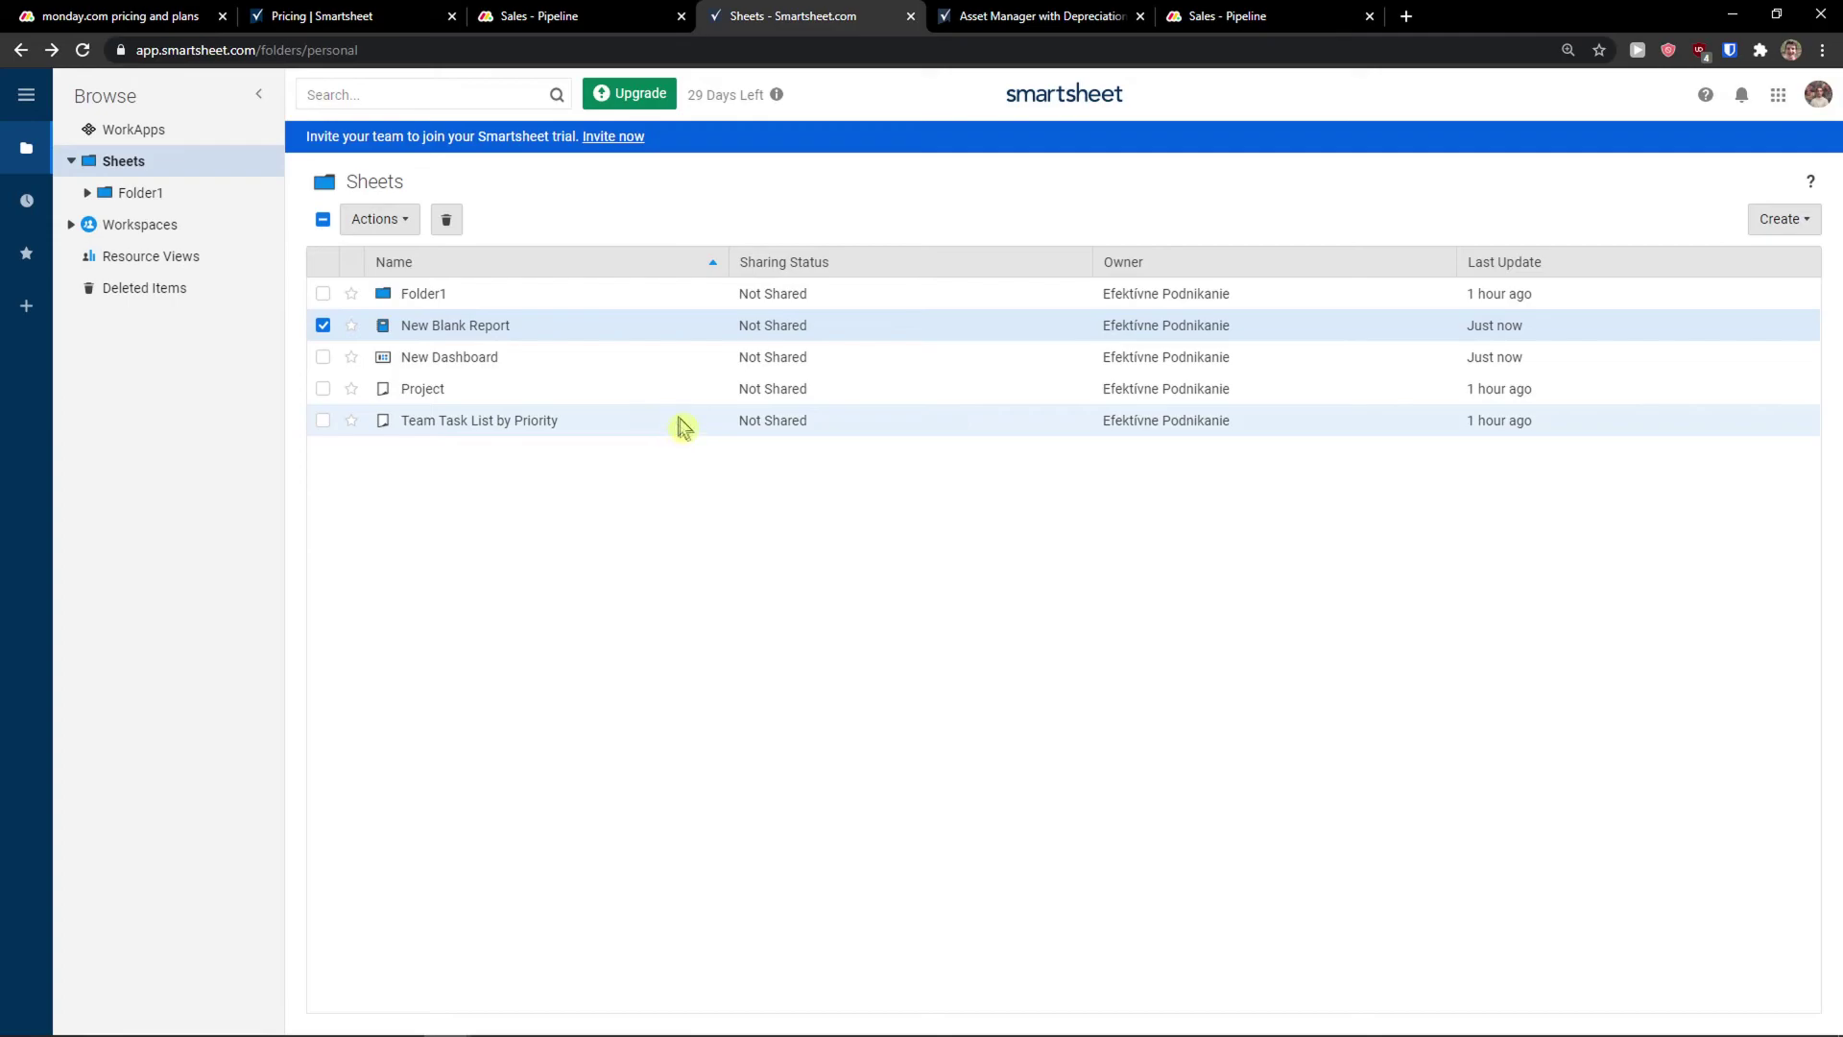
left_click(456, 325)
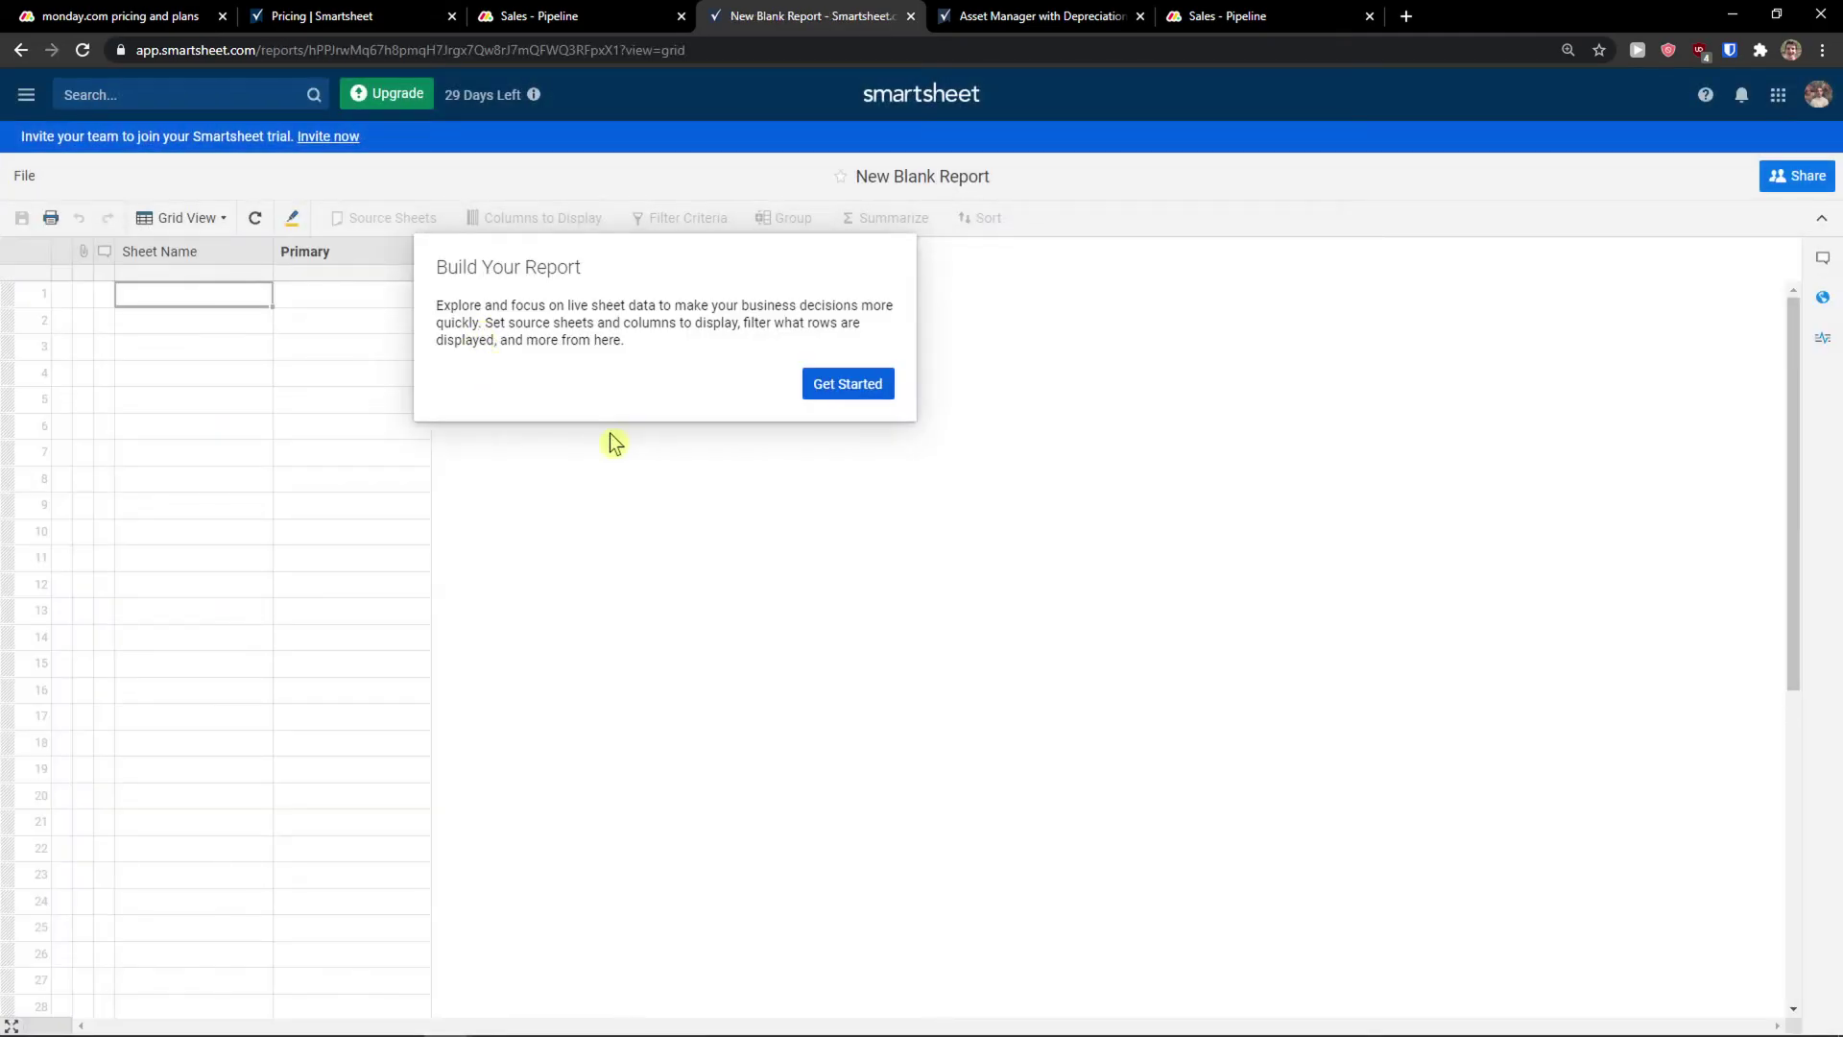
Start the report's source sheet picker, then close it leaving the report empty
left_click(844, 384)
left_click(814, 490)
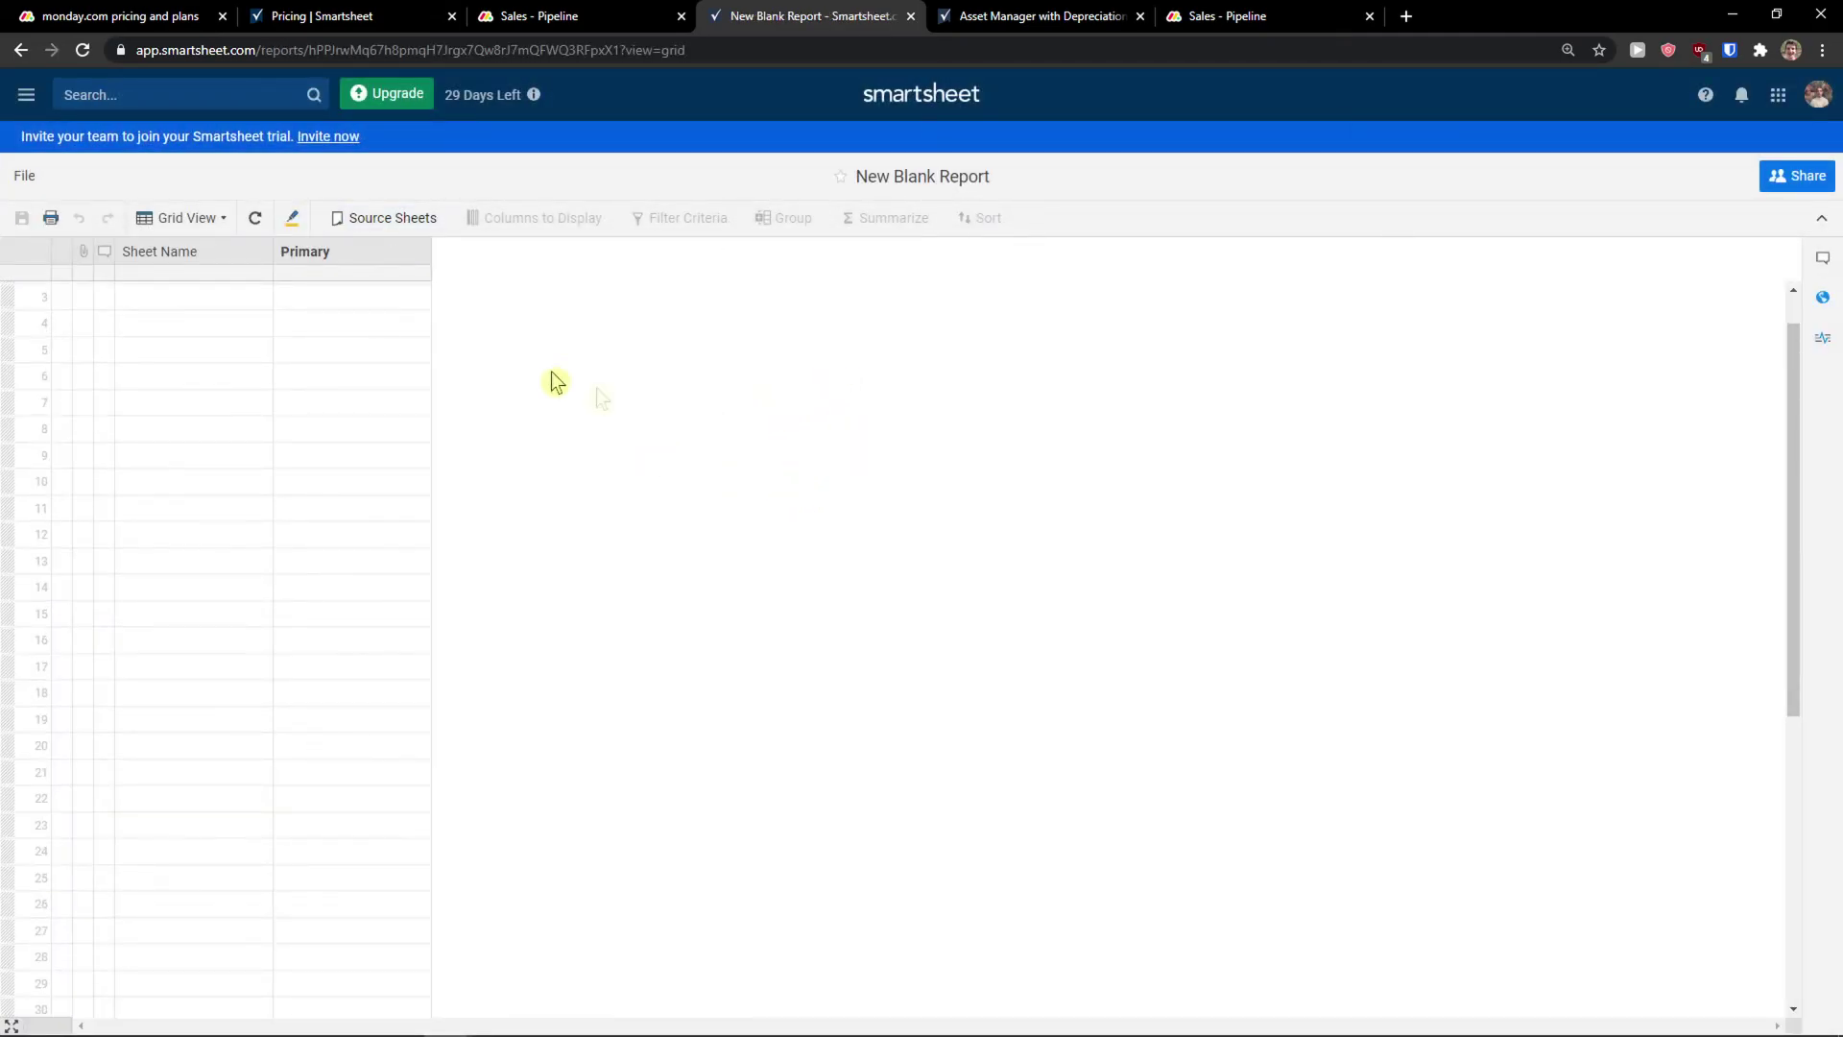
left_click(362, 328)
left_click(489, 395)
Visit the Asset Manager sheet and Smartsheet pricing page, then return to the monday.com Sales - Pipeline board
left_click(1007, 15)
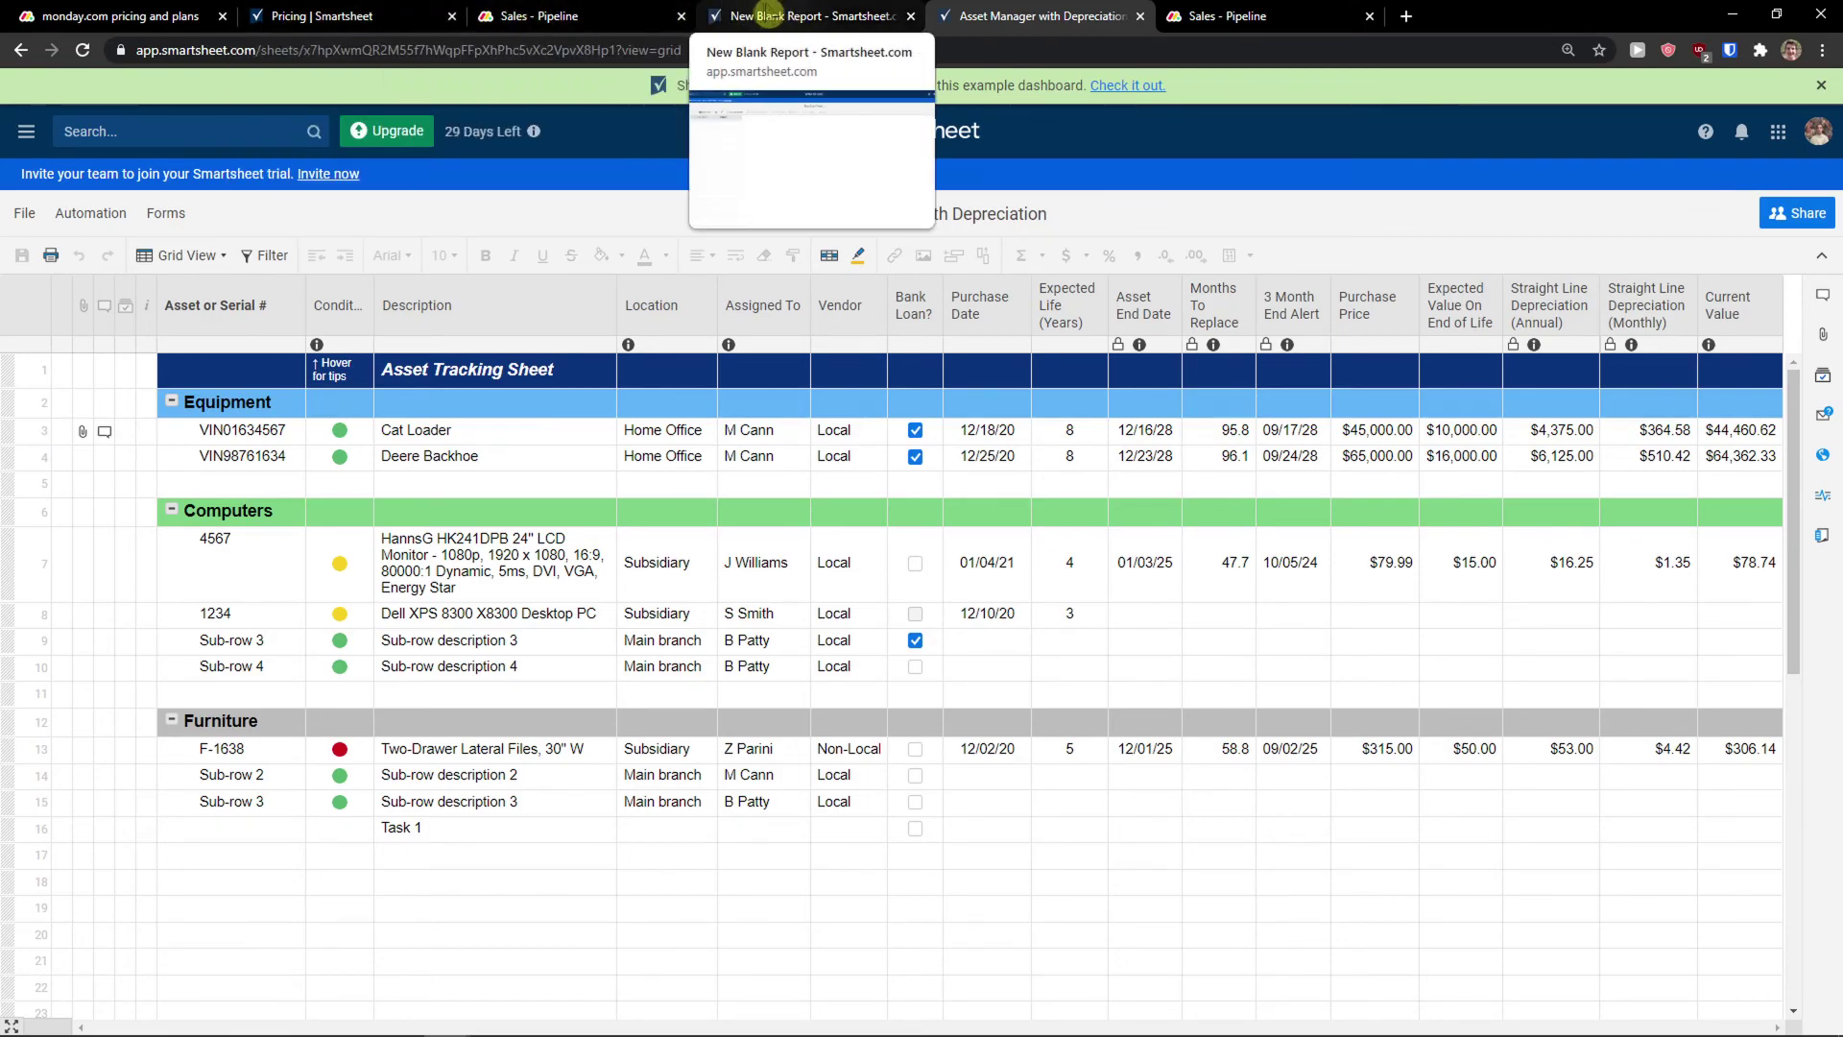
left_click(382, 14)
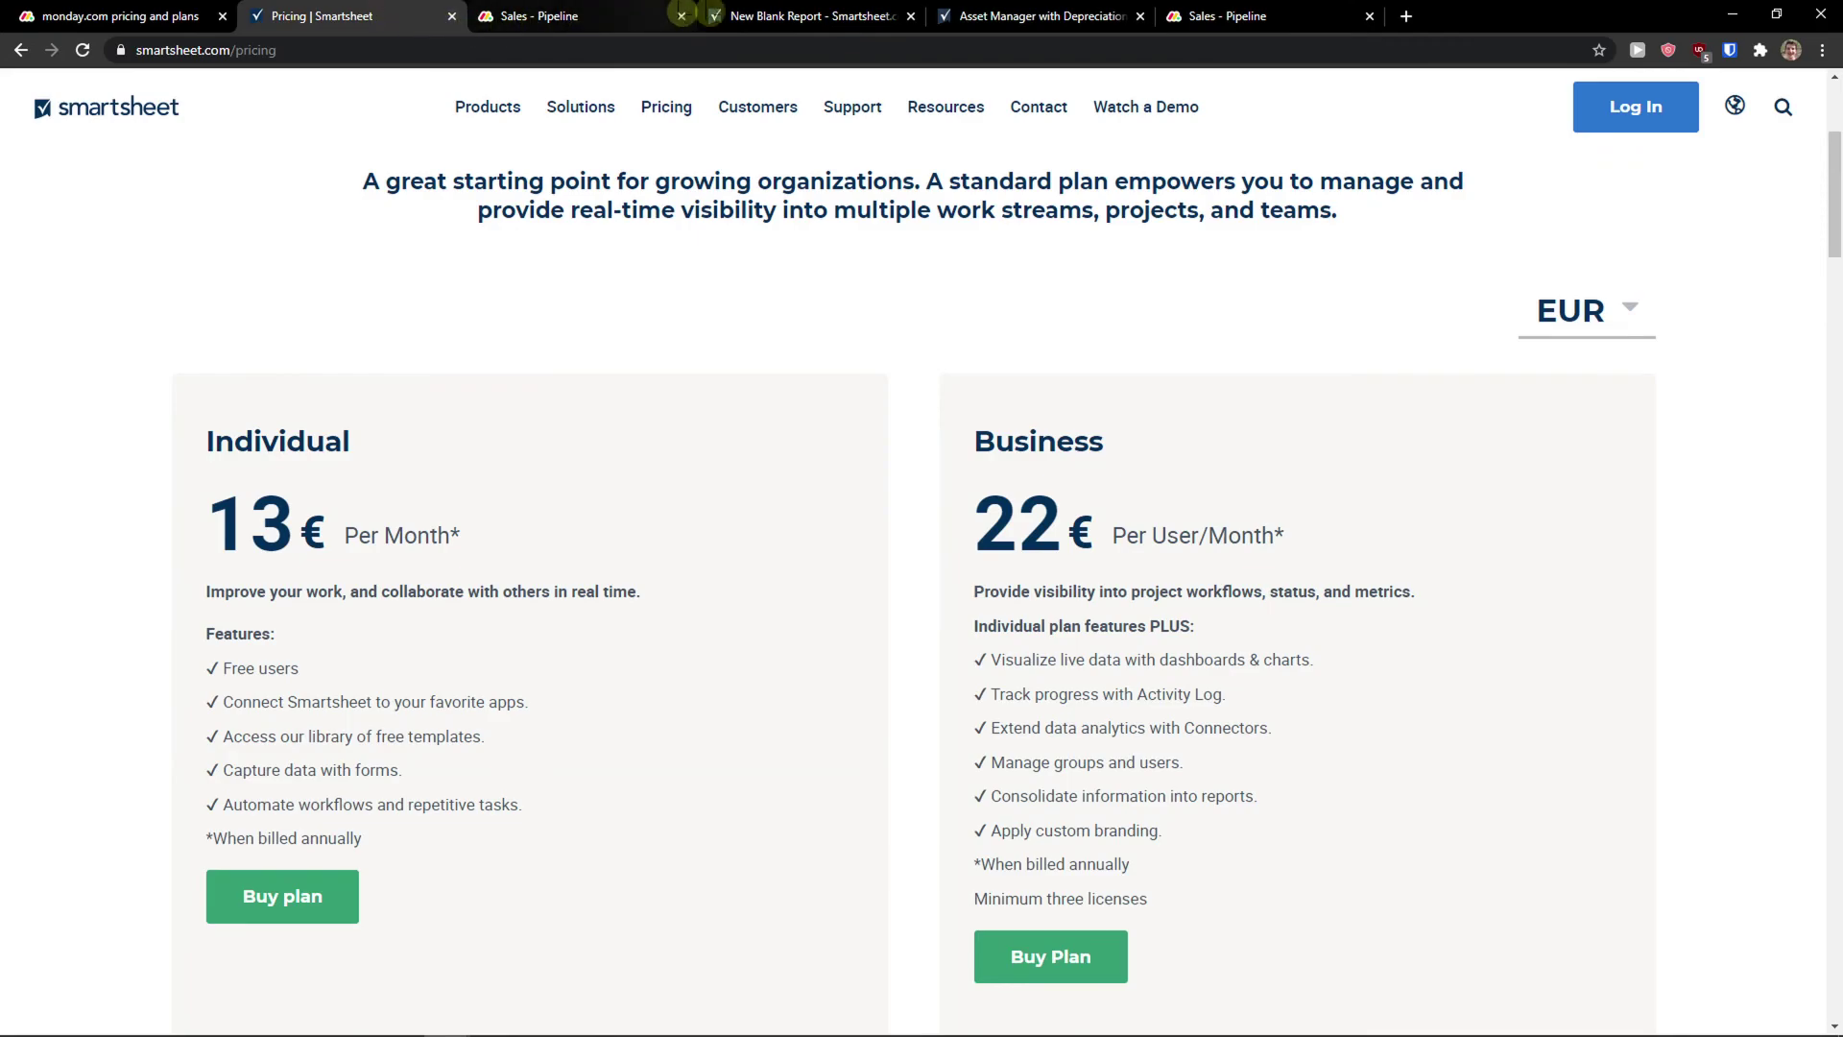
left_click(754, 15)
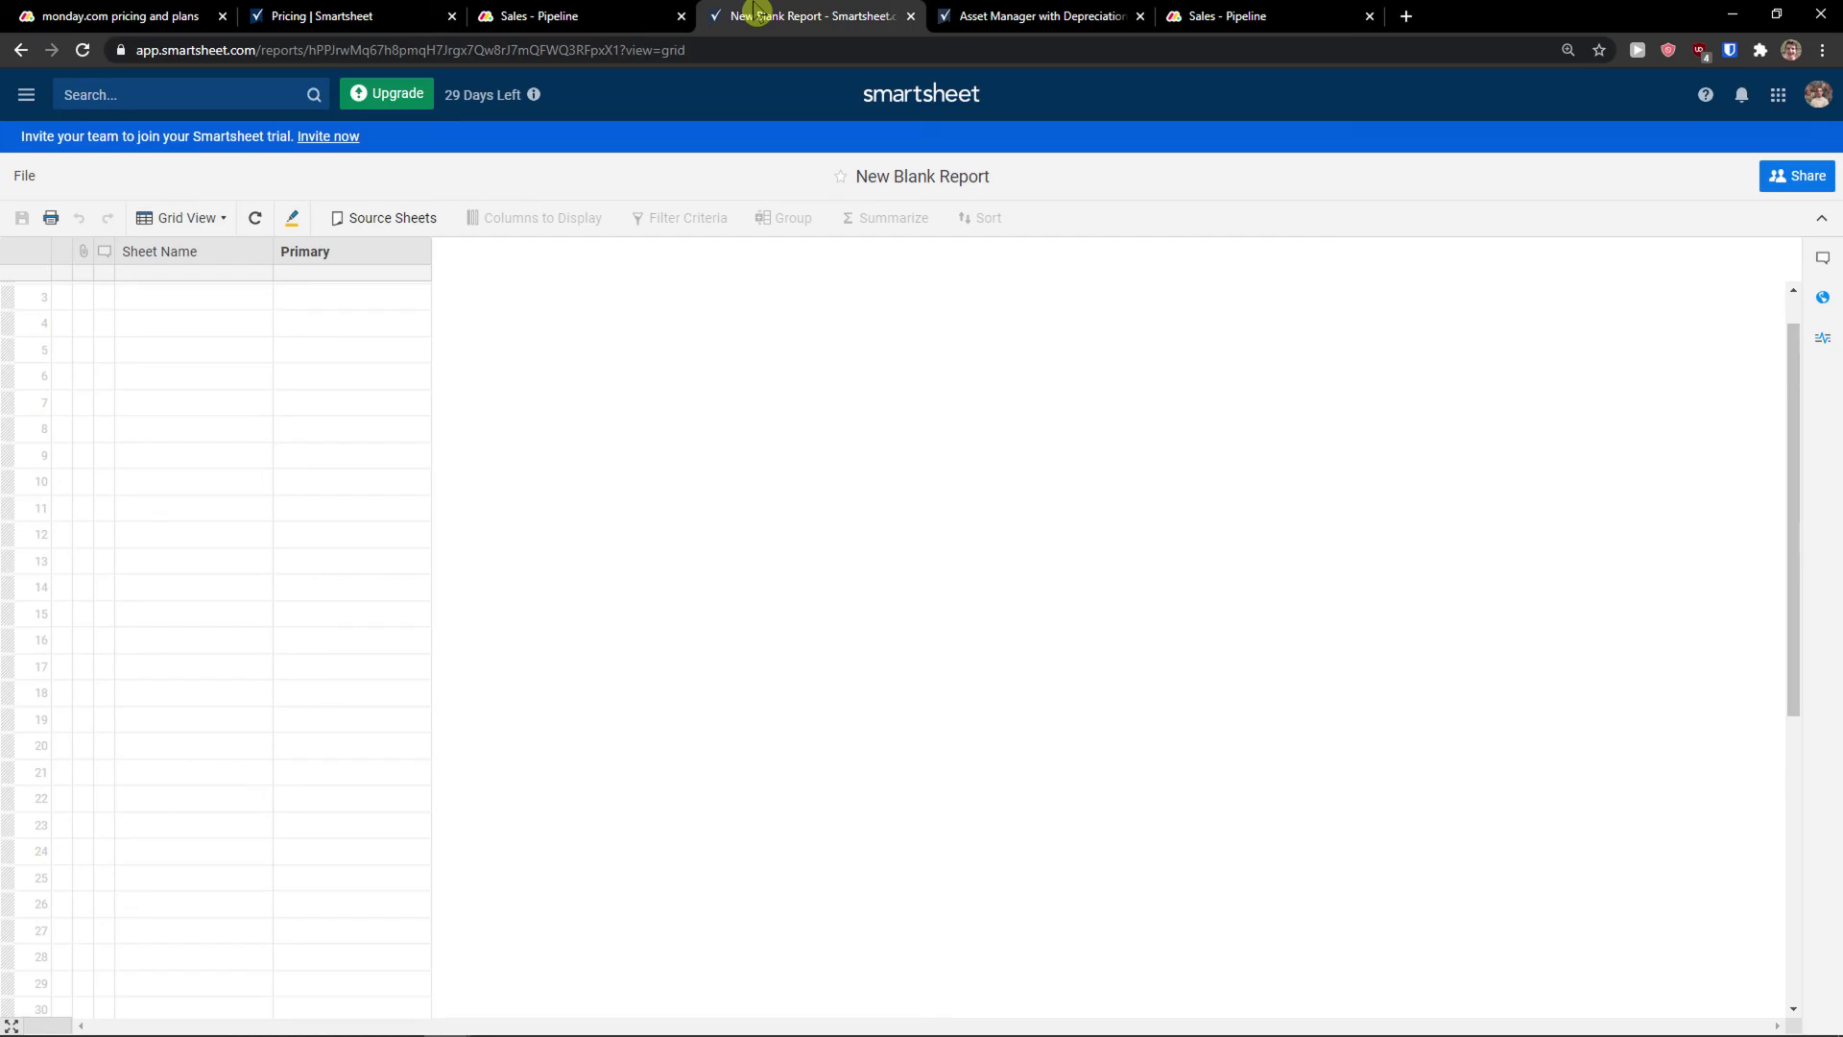
left_click(576, 14)
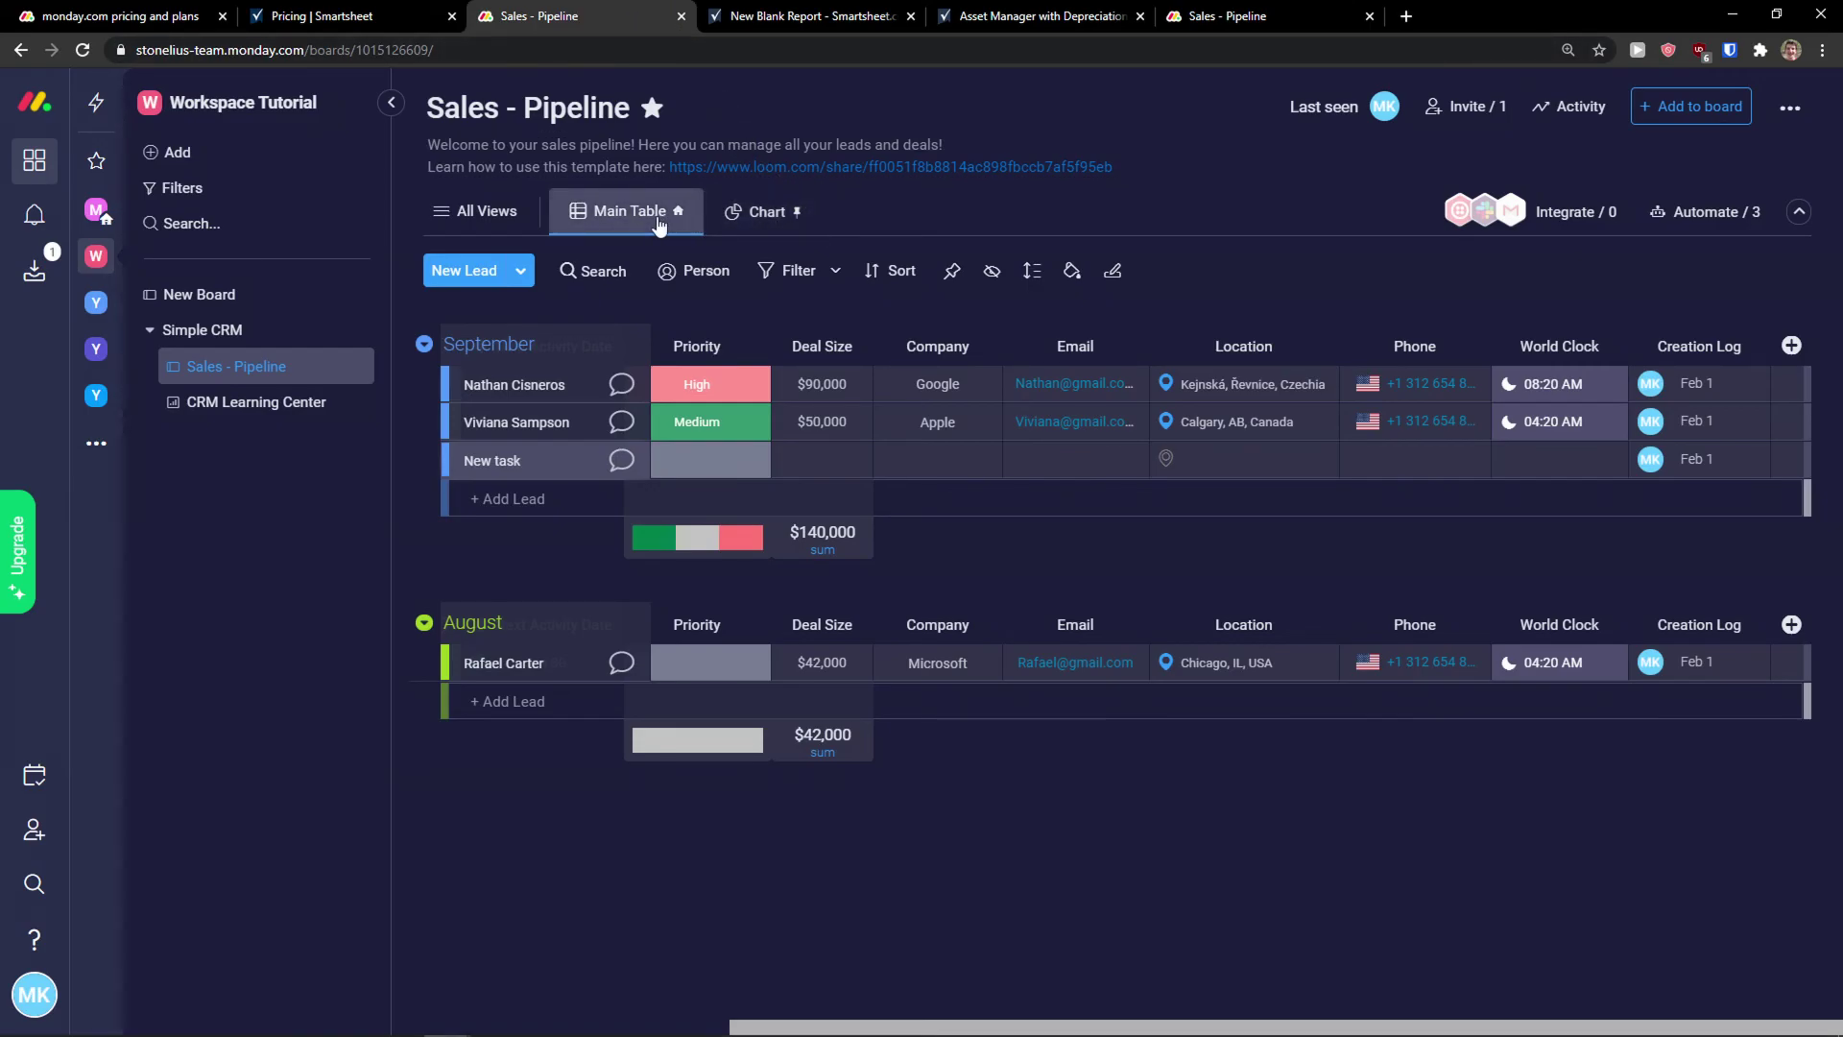
Browse the full More columns catalogue of column types, then close it
left_click(1791, 346)
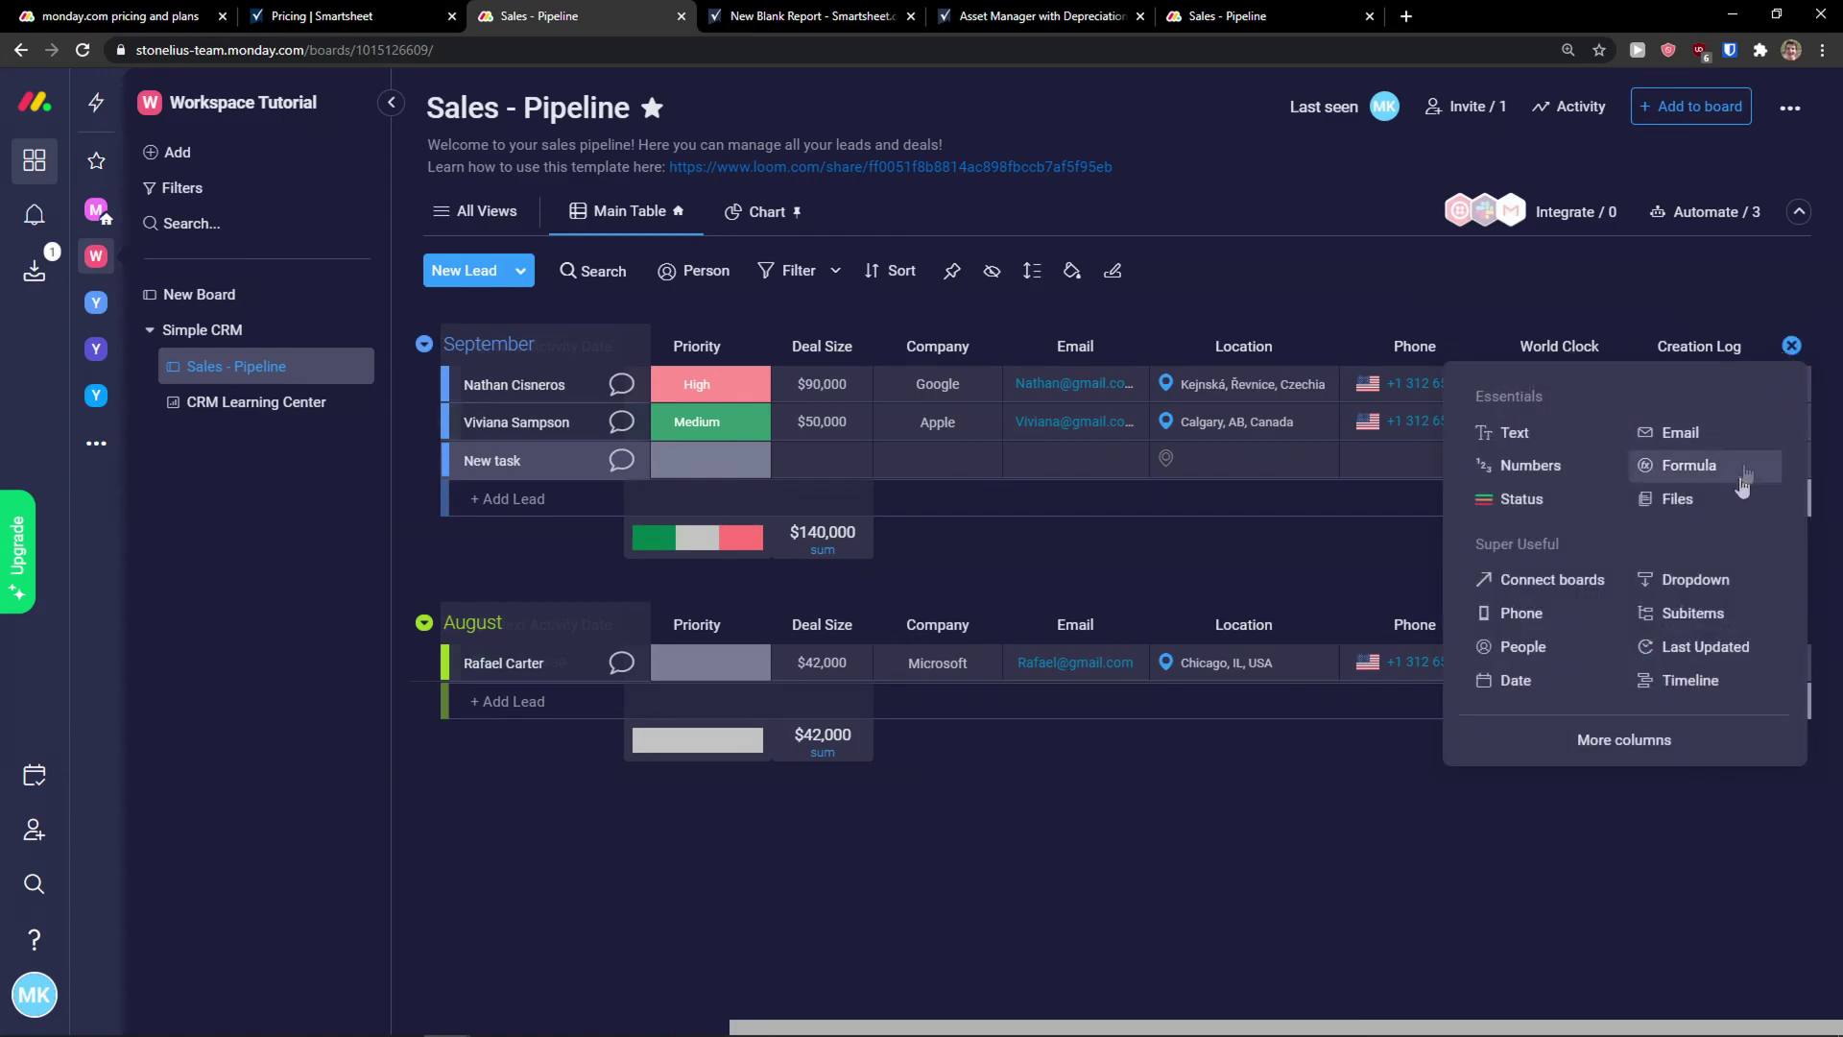
left_click(1624, 739)
scroll(1168, 622, "down", 5)
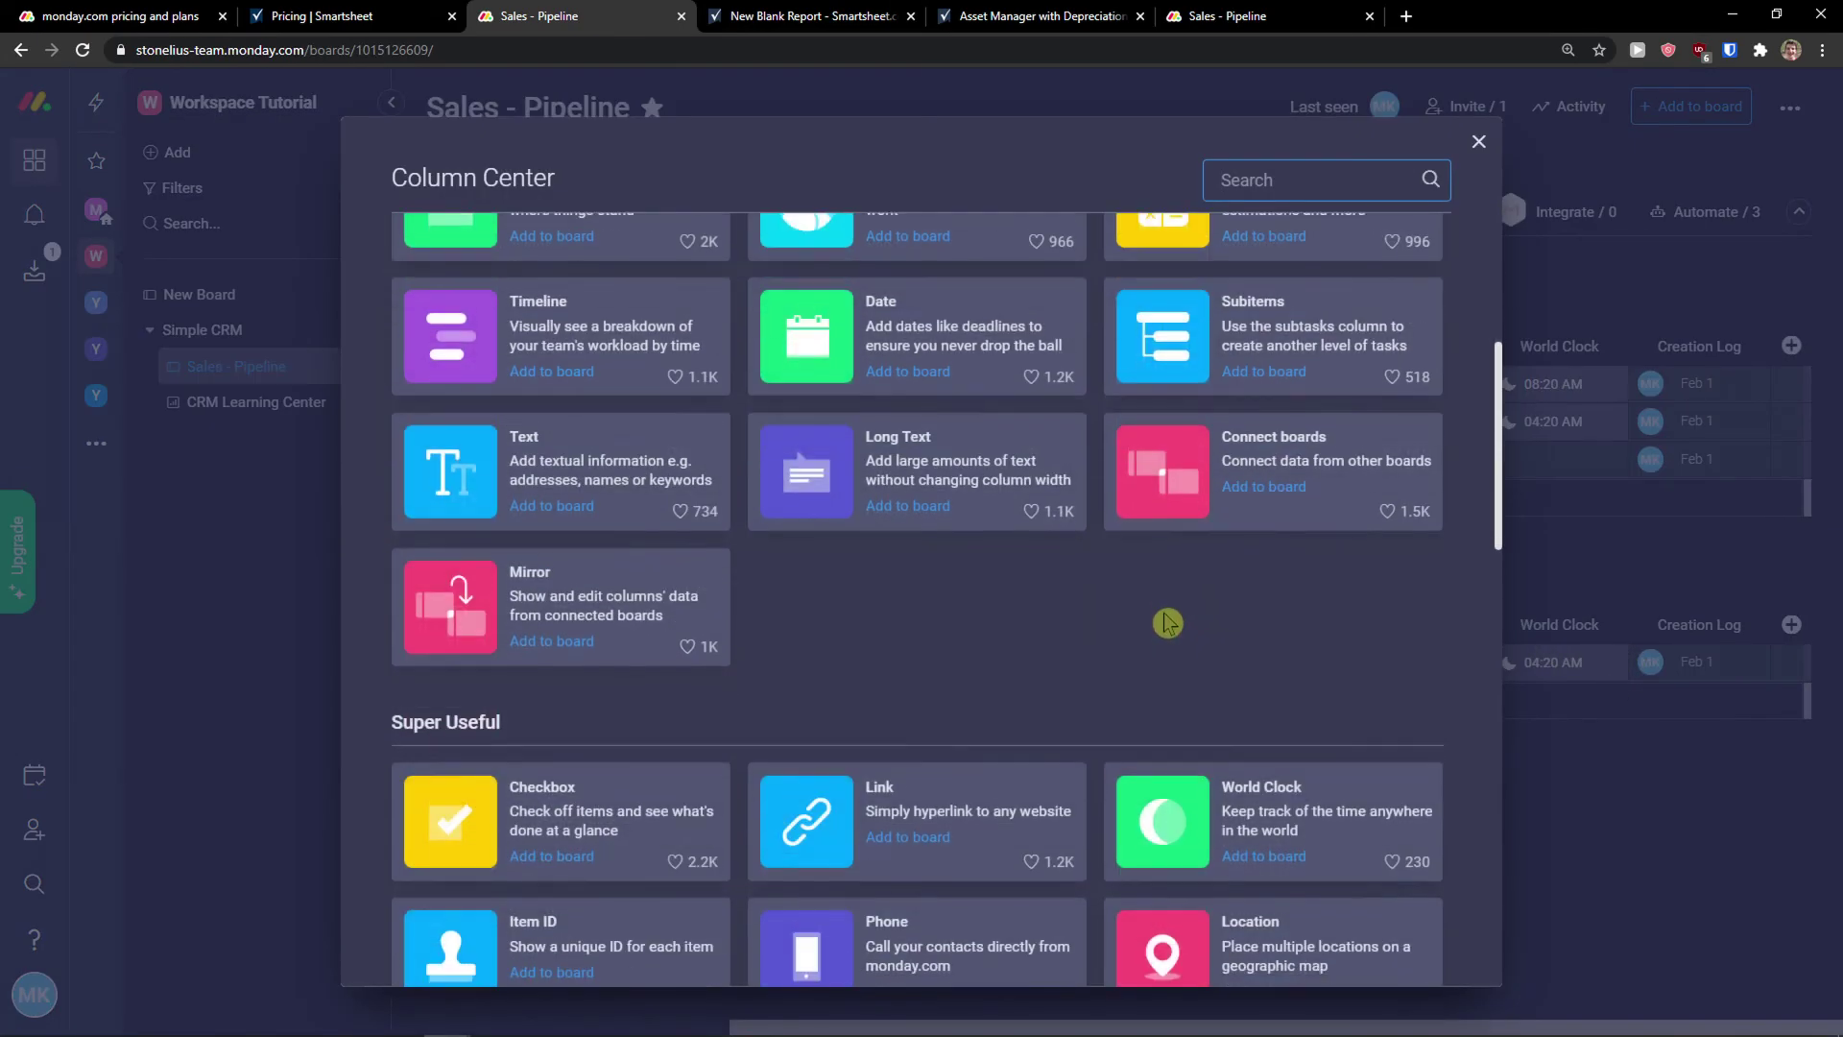
scroll(1168, 622, "down", 5)
scroll(1490, 780, "down", 4)
left_click(1512, 792)
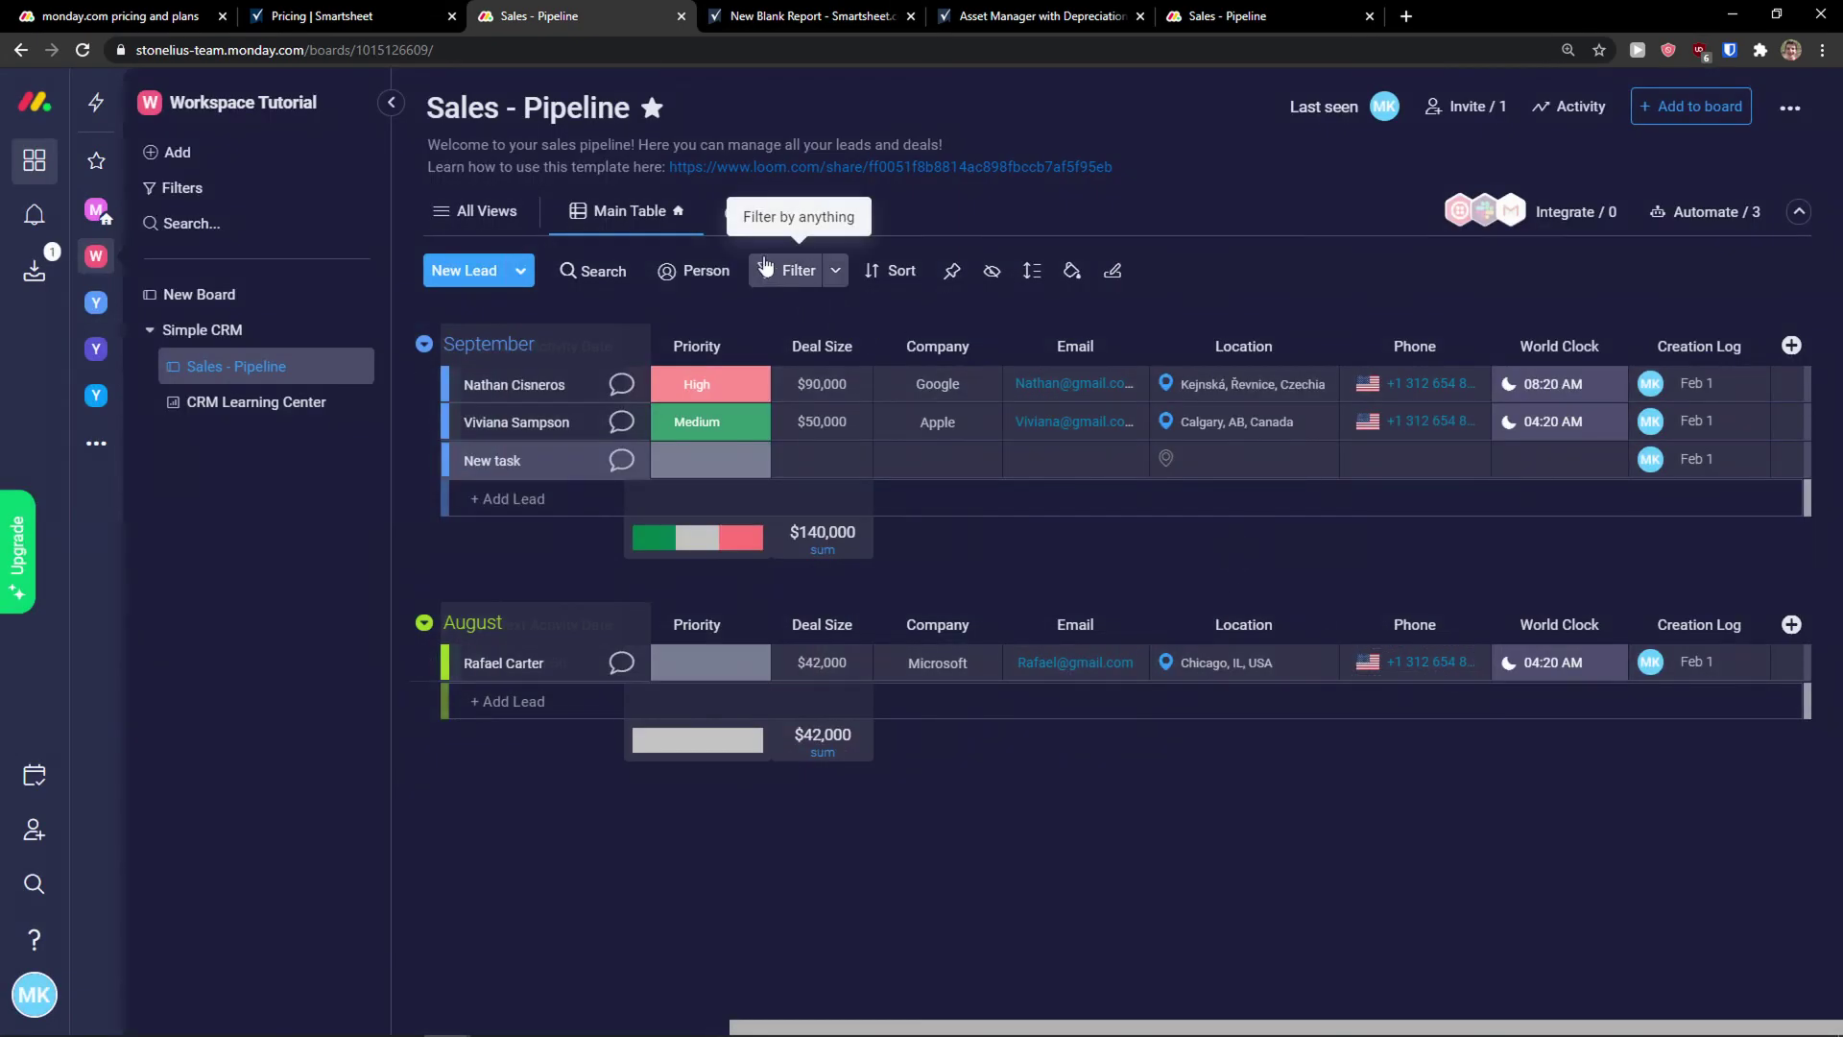
Show the full list of addable view types (Gantt, Calendar, Kanban) from All Views
left_click(475, 210)
left_click(576, 447)
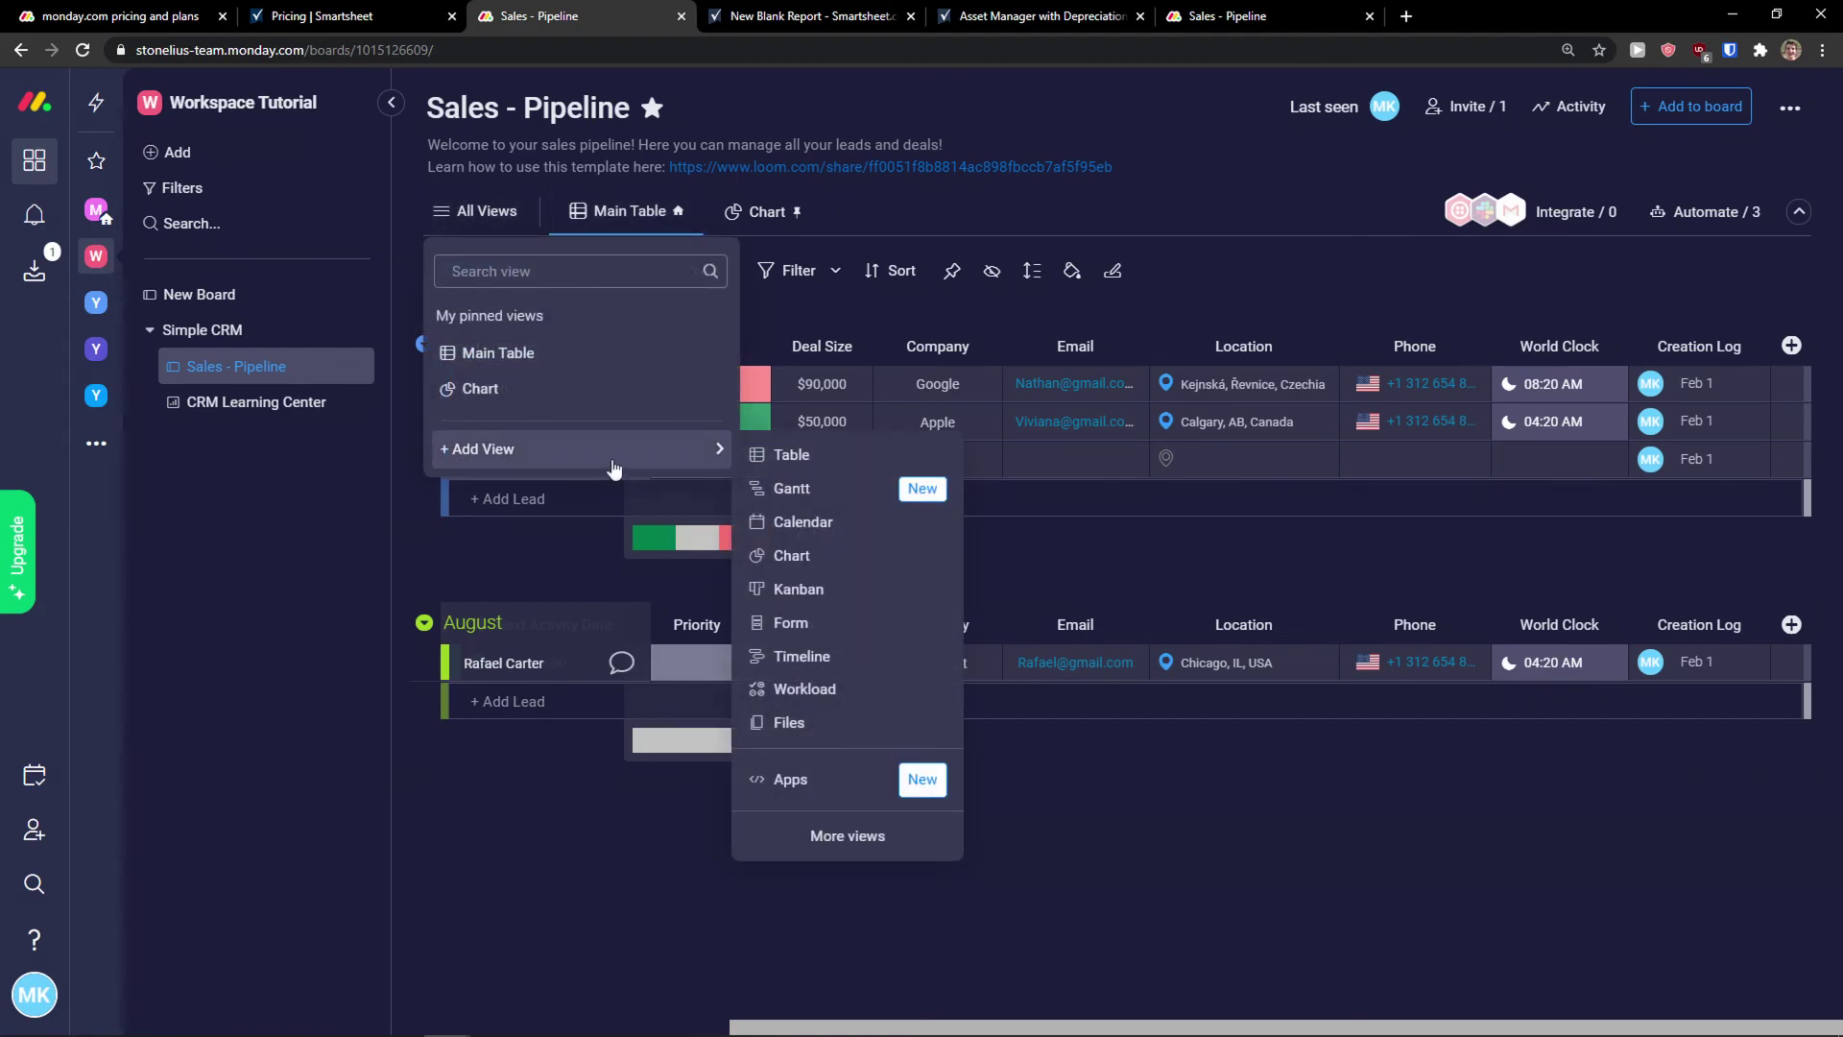
left_click(864, 839)
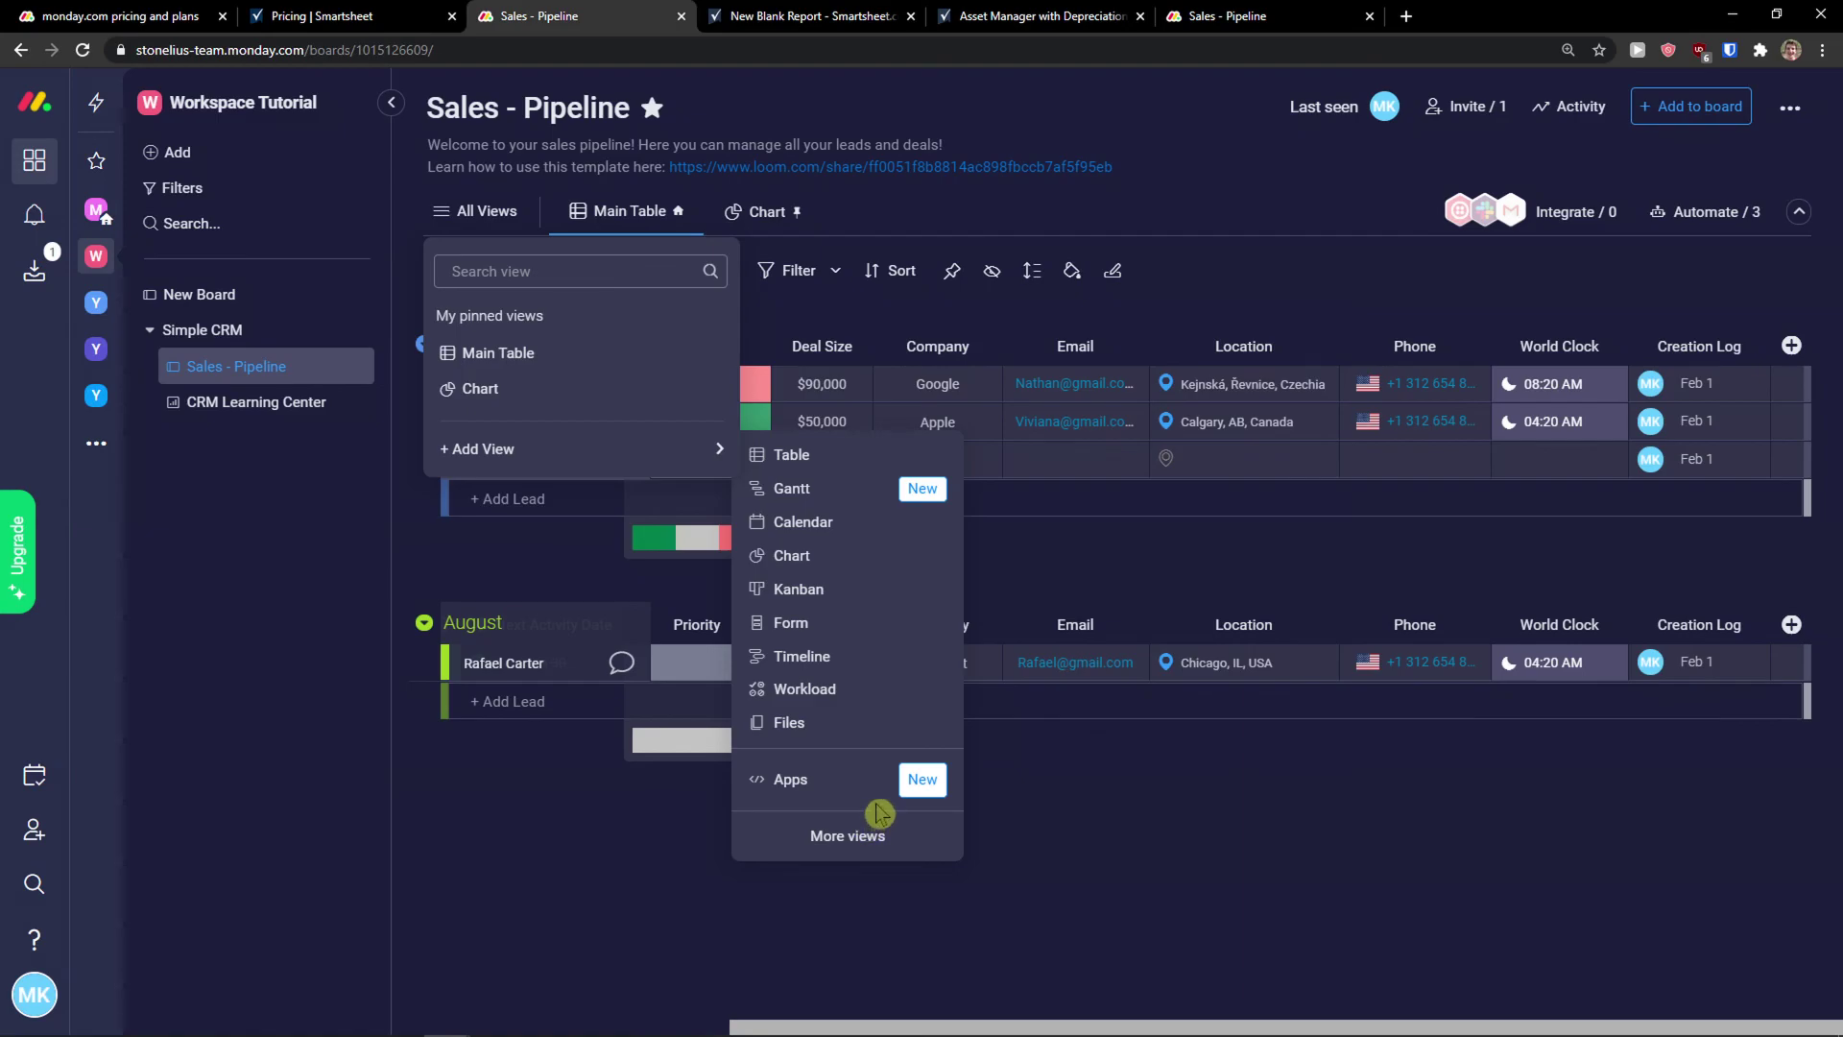